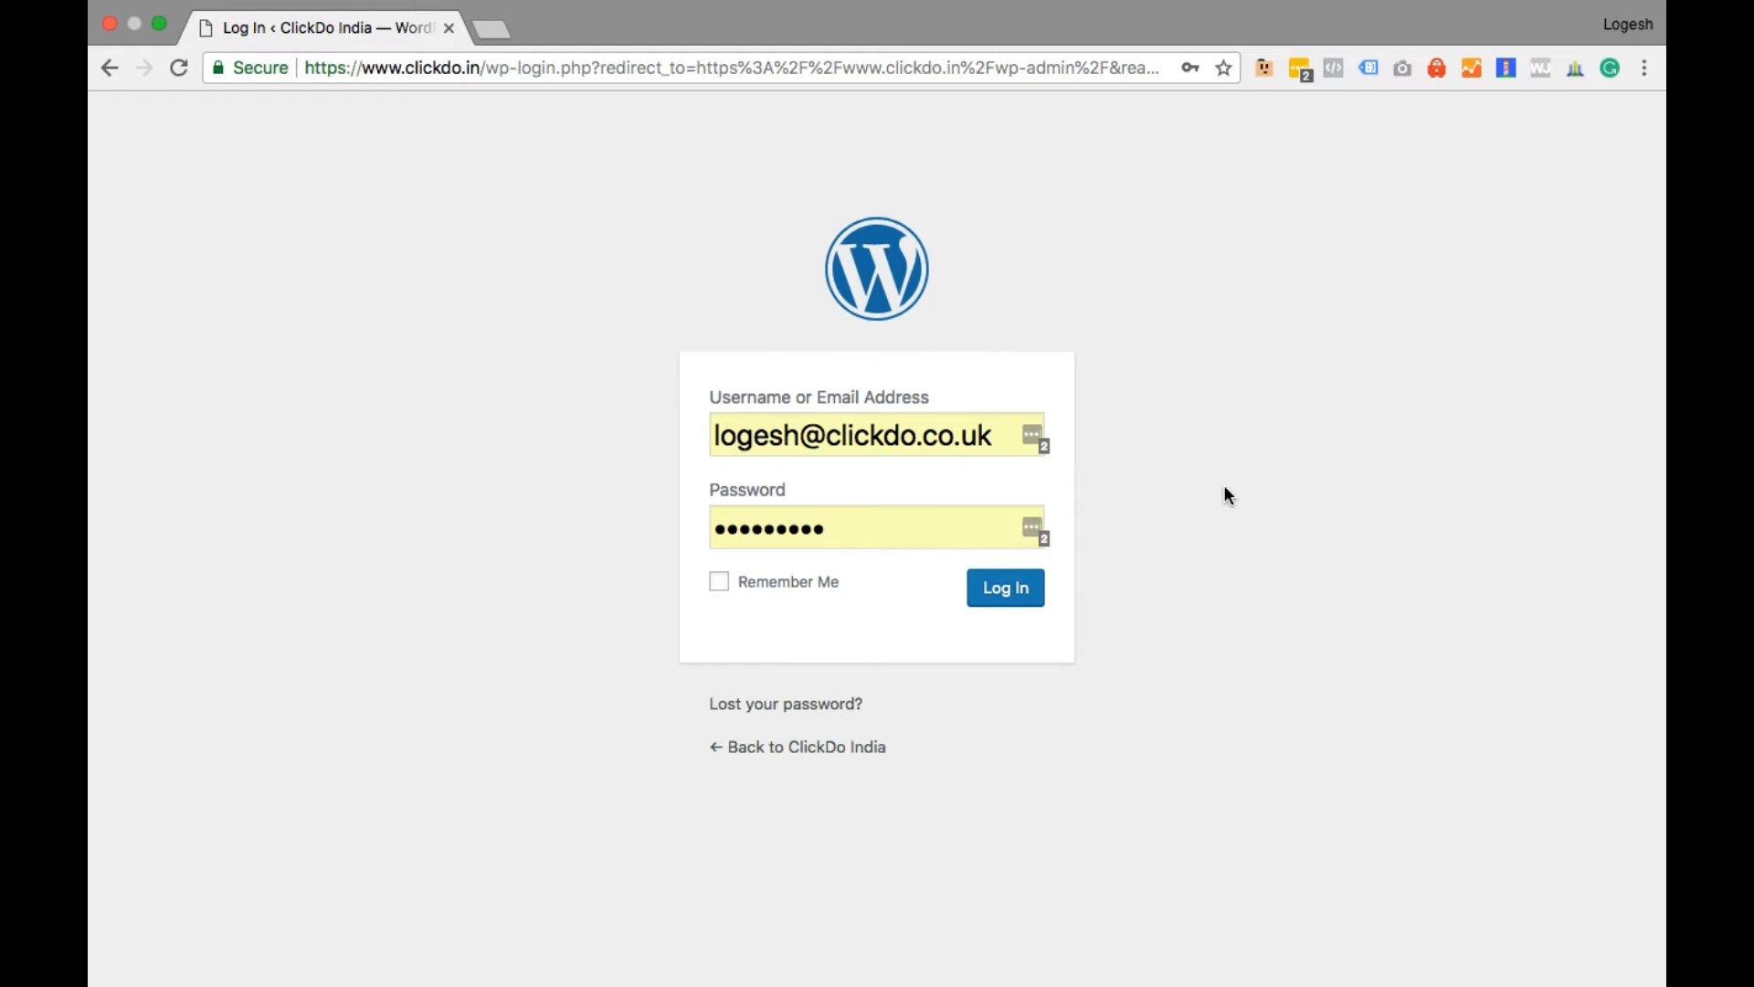
- Log in to the ClickDo India site with the filled-in credentials and review the list of installed plugins
click(1024, 585)
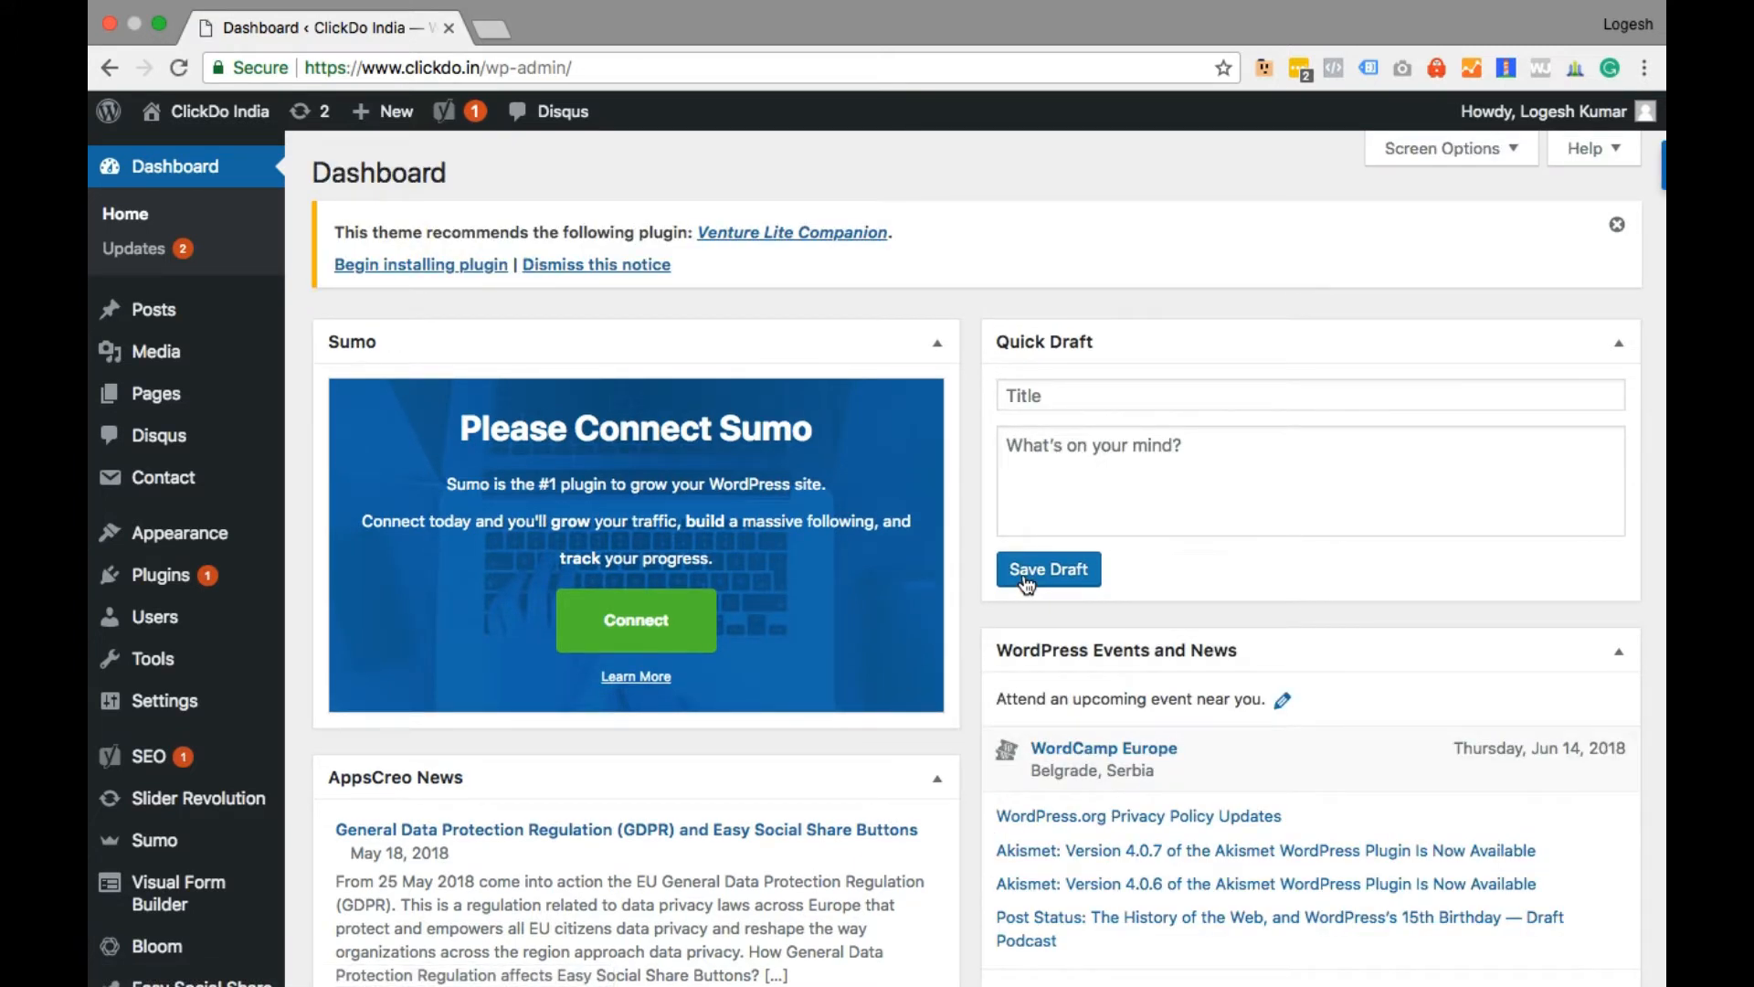
mouse_move(183, 577)
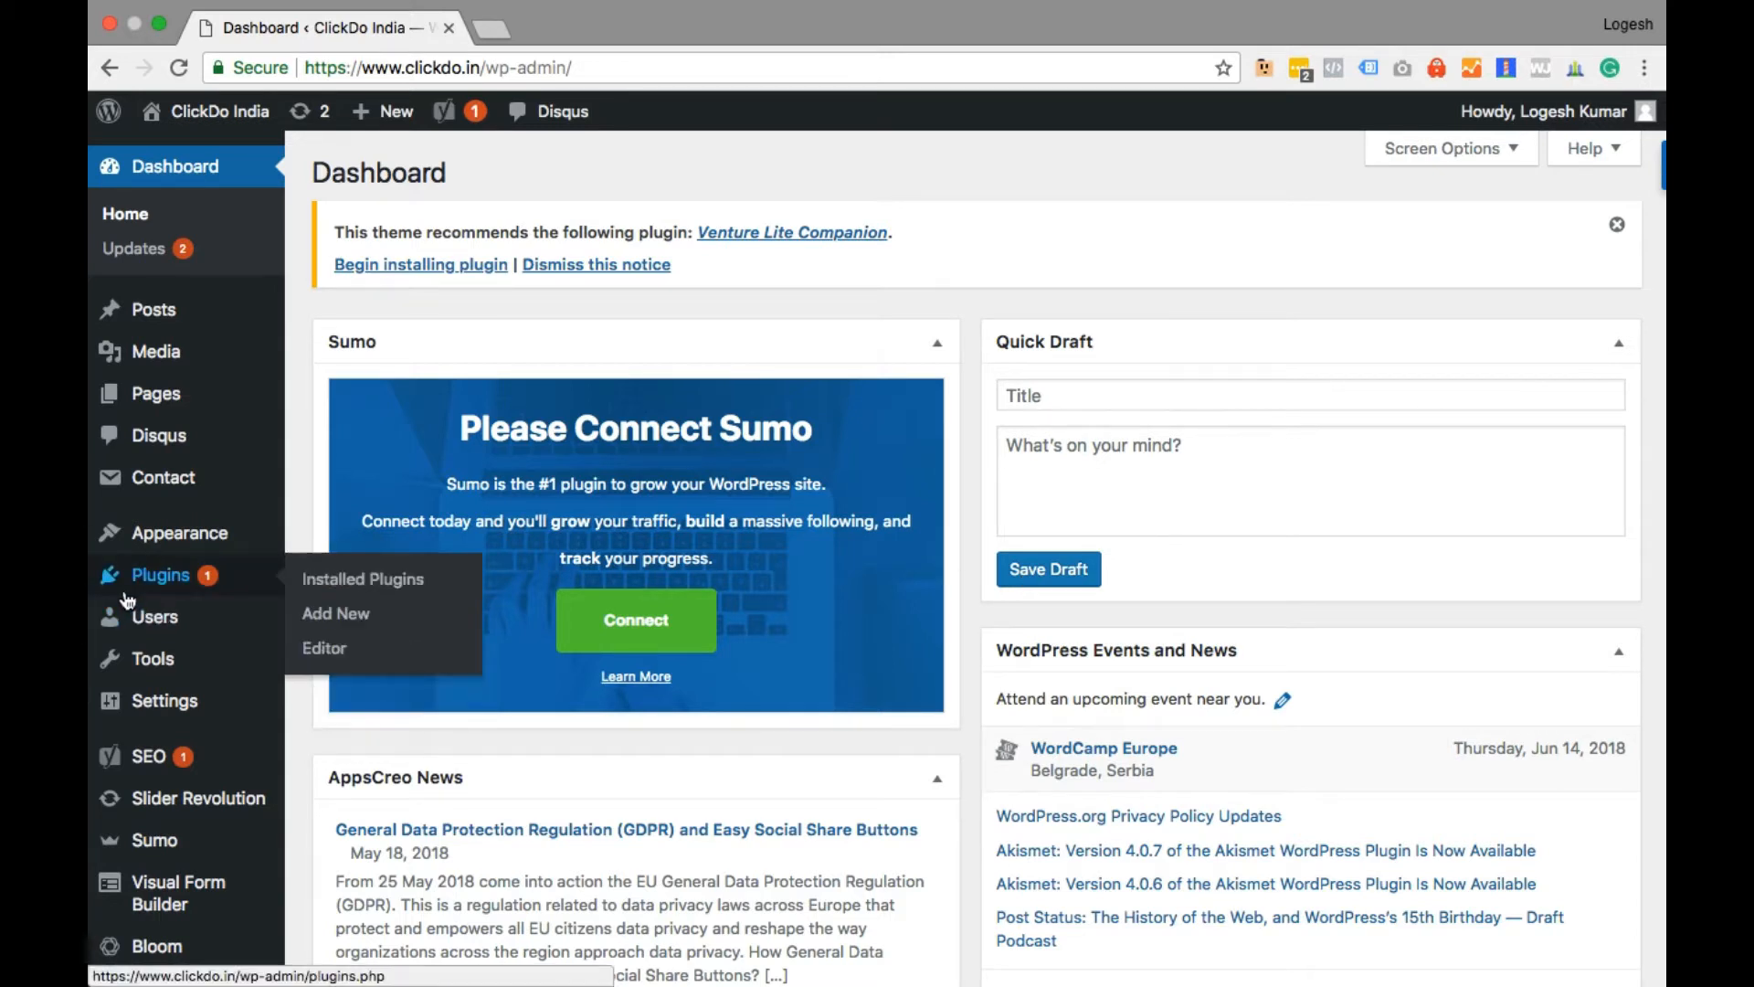
click(345, 595)
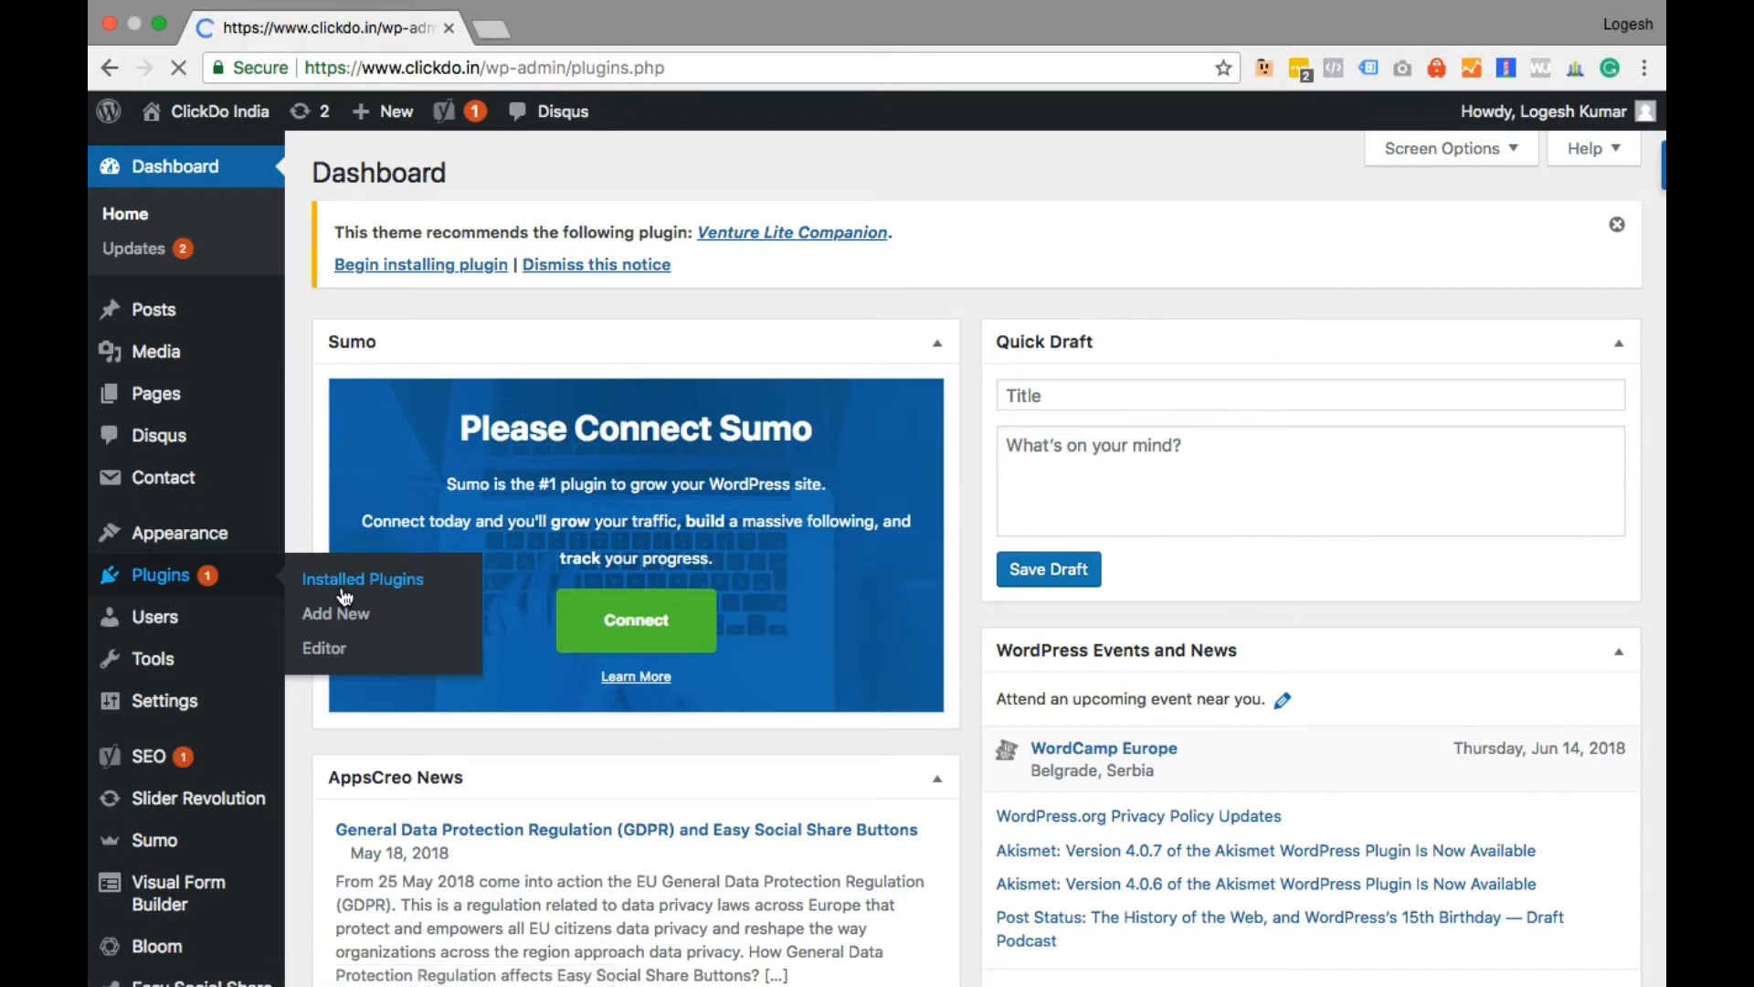
scroll(644, 475, down, 10)
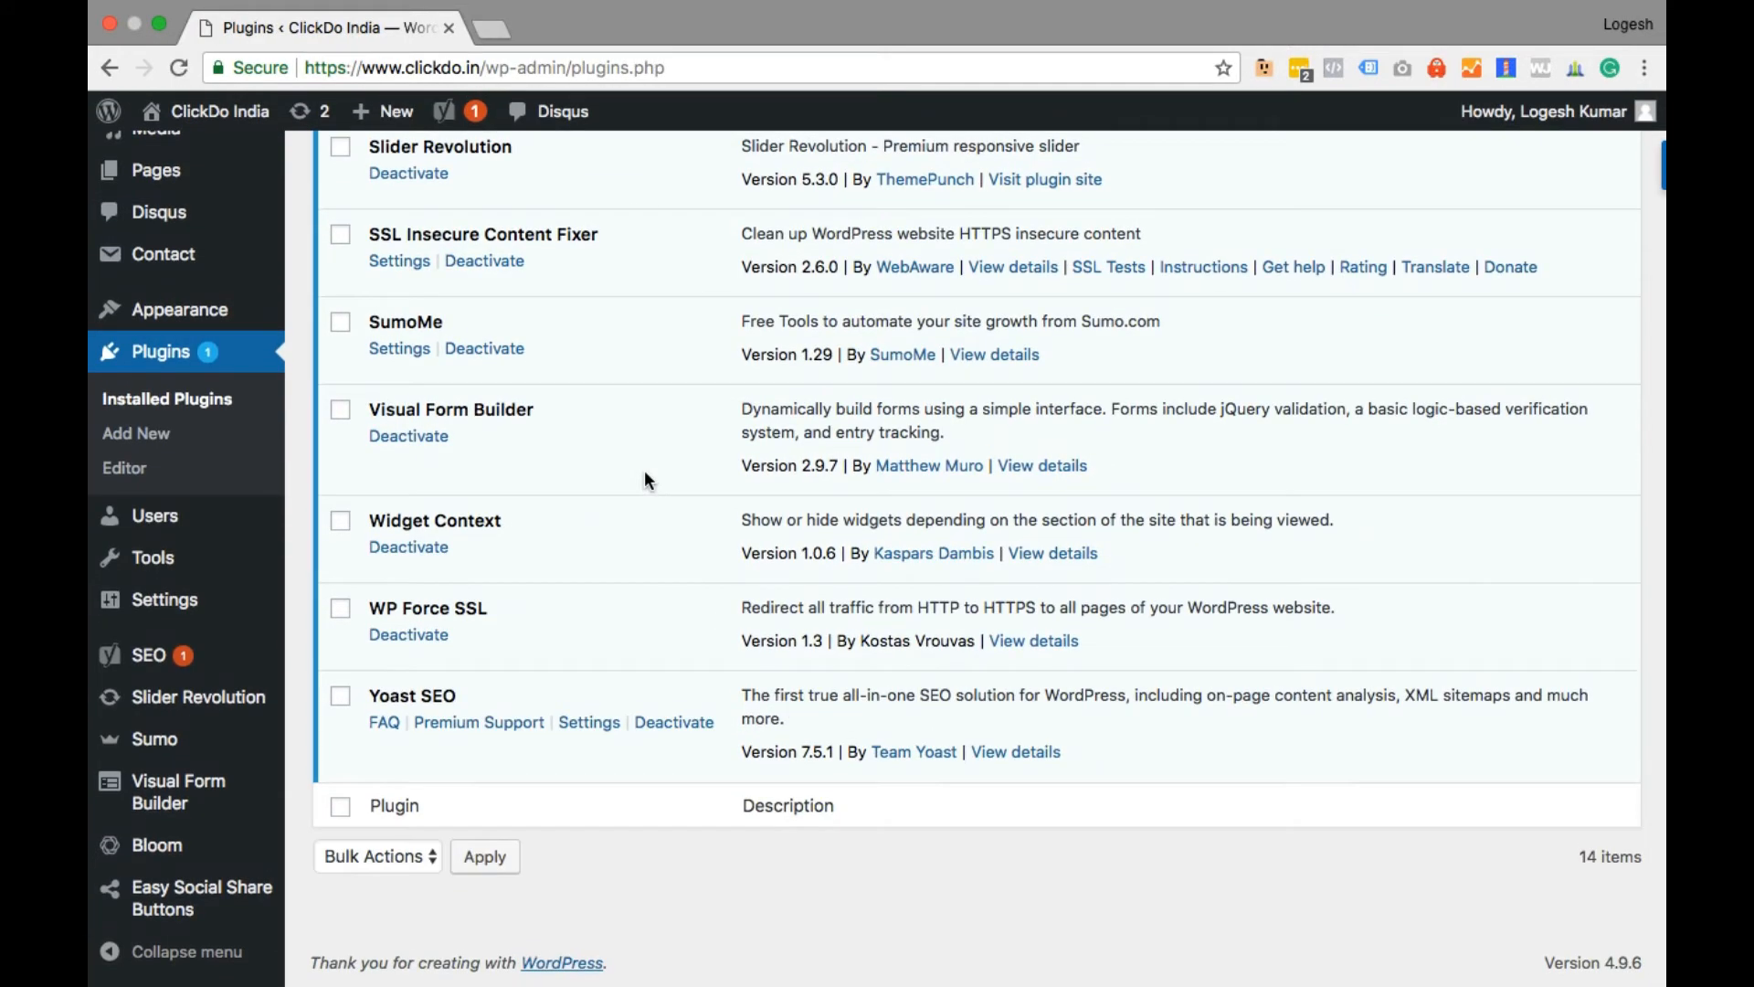
scroll(644, 473, up, 3)
scroll(711, 501, up, 15)
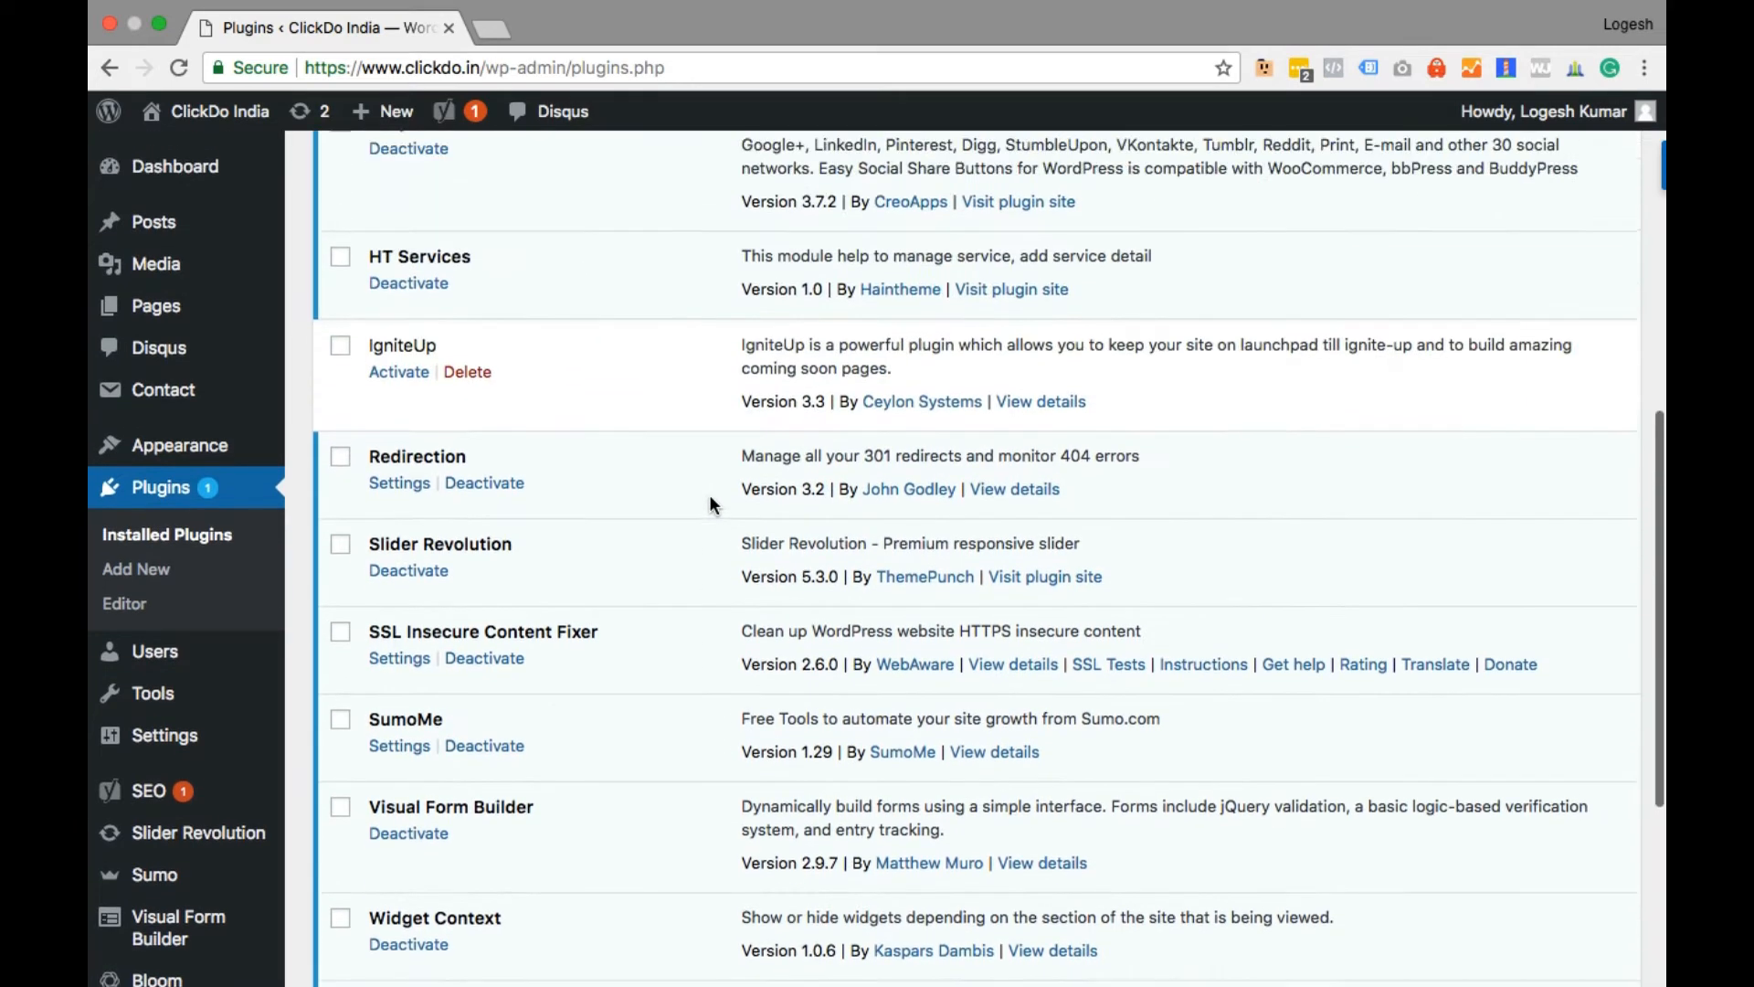
scroll(708, 501, up, 2)
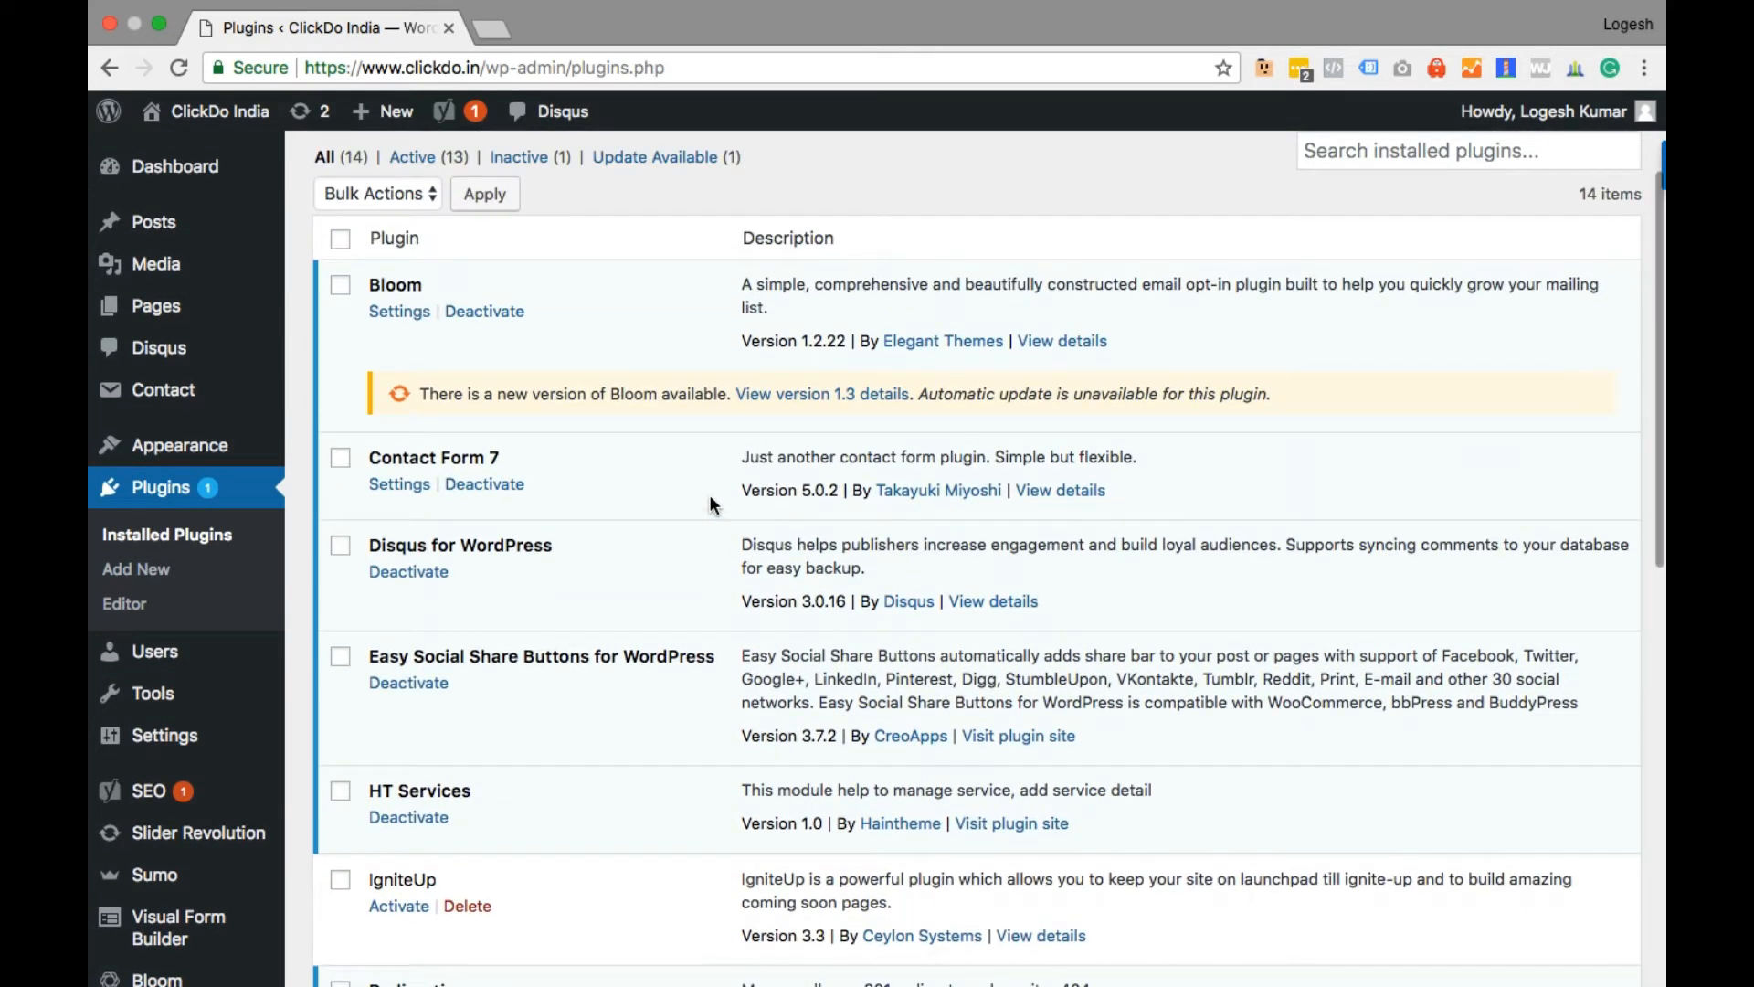
scroll(709, 501, up, 3)
scroll(709, 495, up, 1)
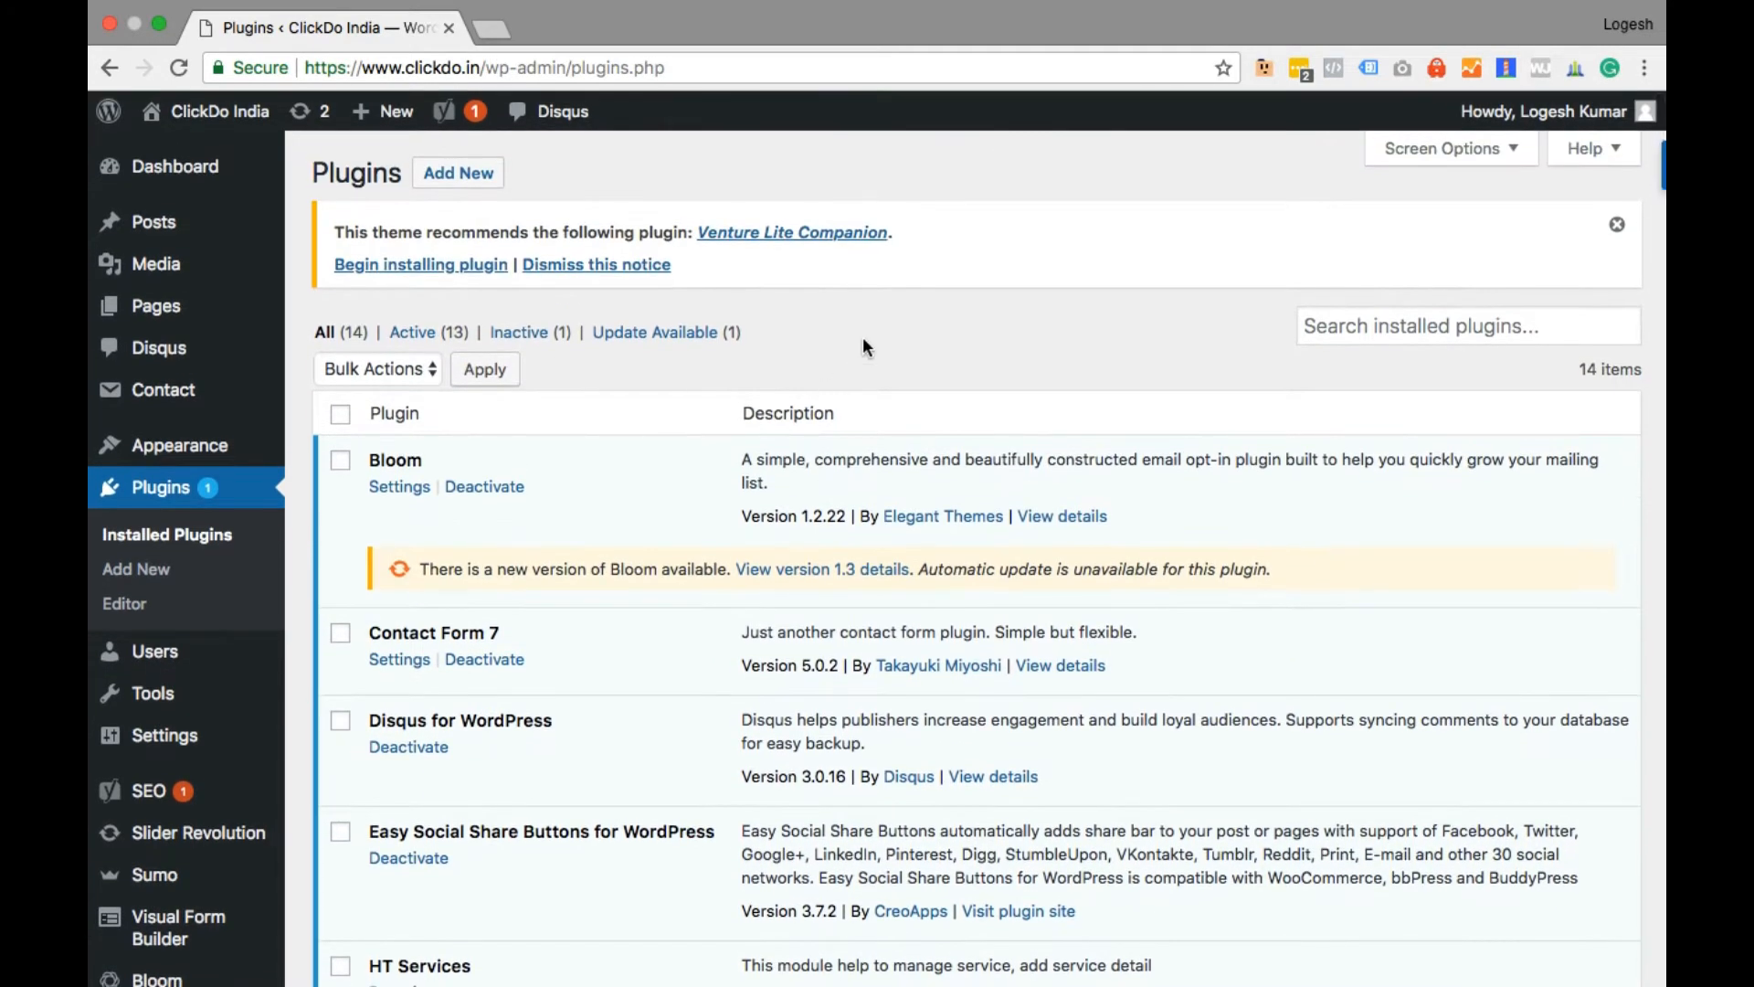
- Search for "wp fastest cache" among the available plugins, then install and activate WP Fastest Cache
click(479, 174)
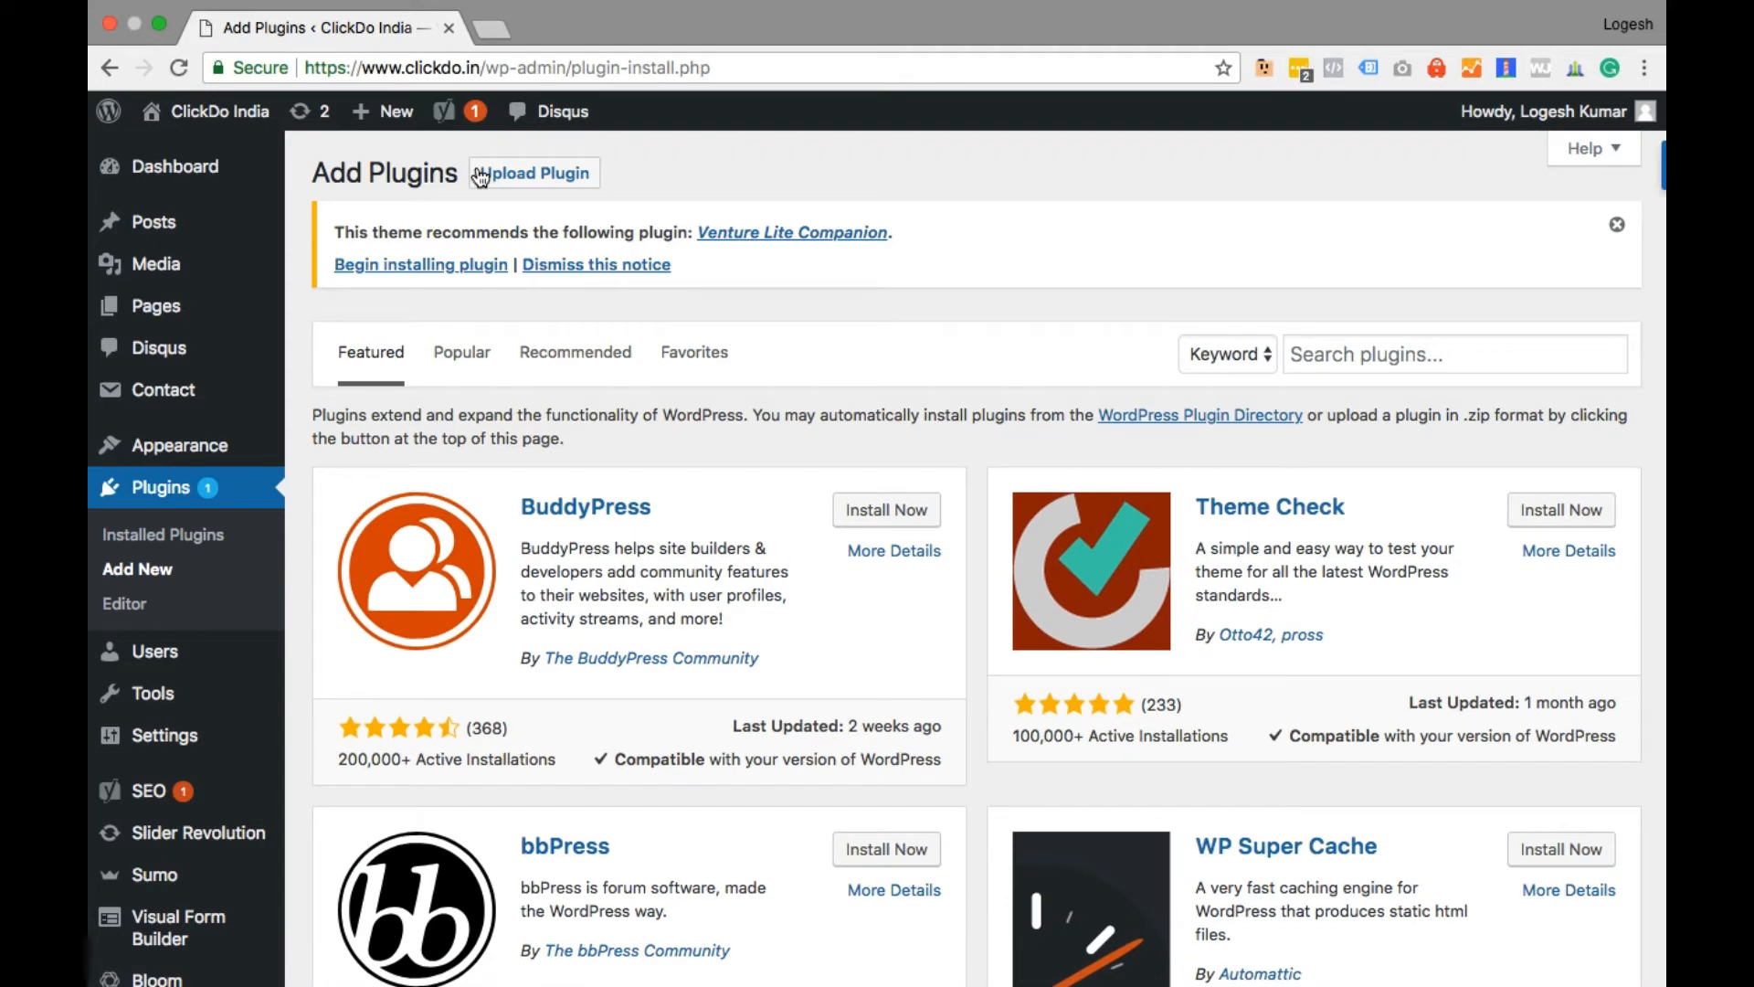
click(1347, 359)
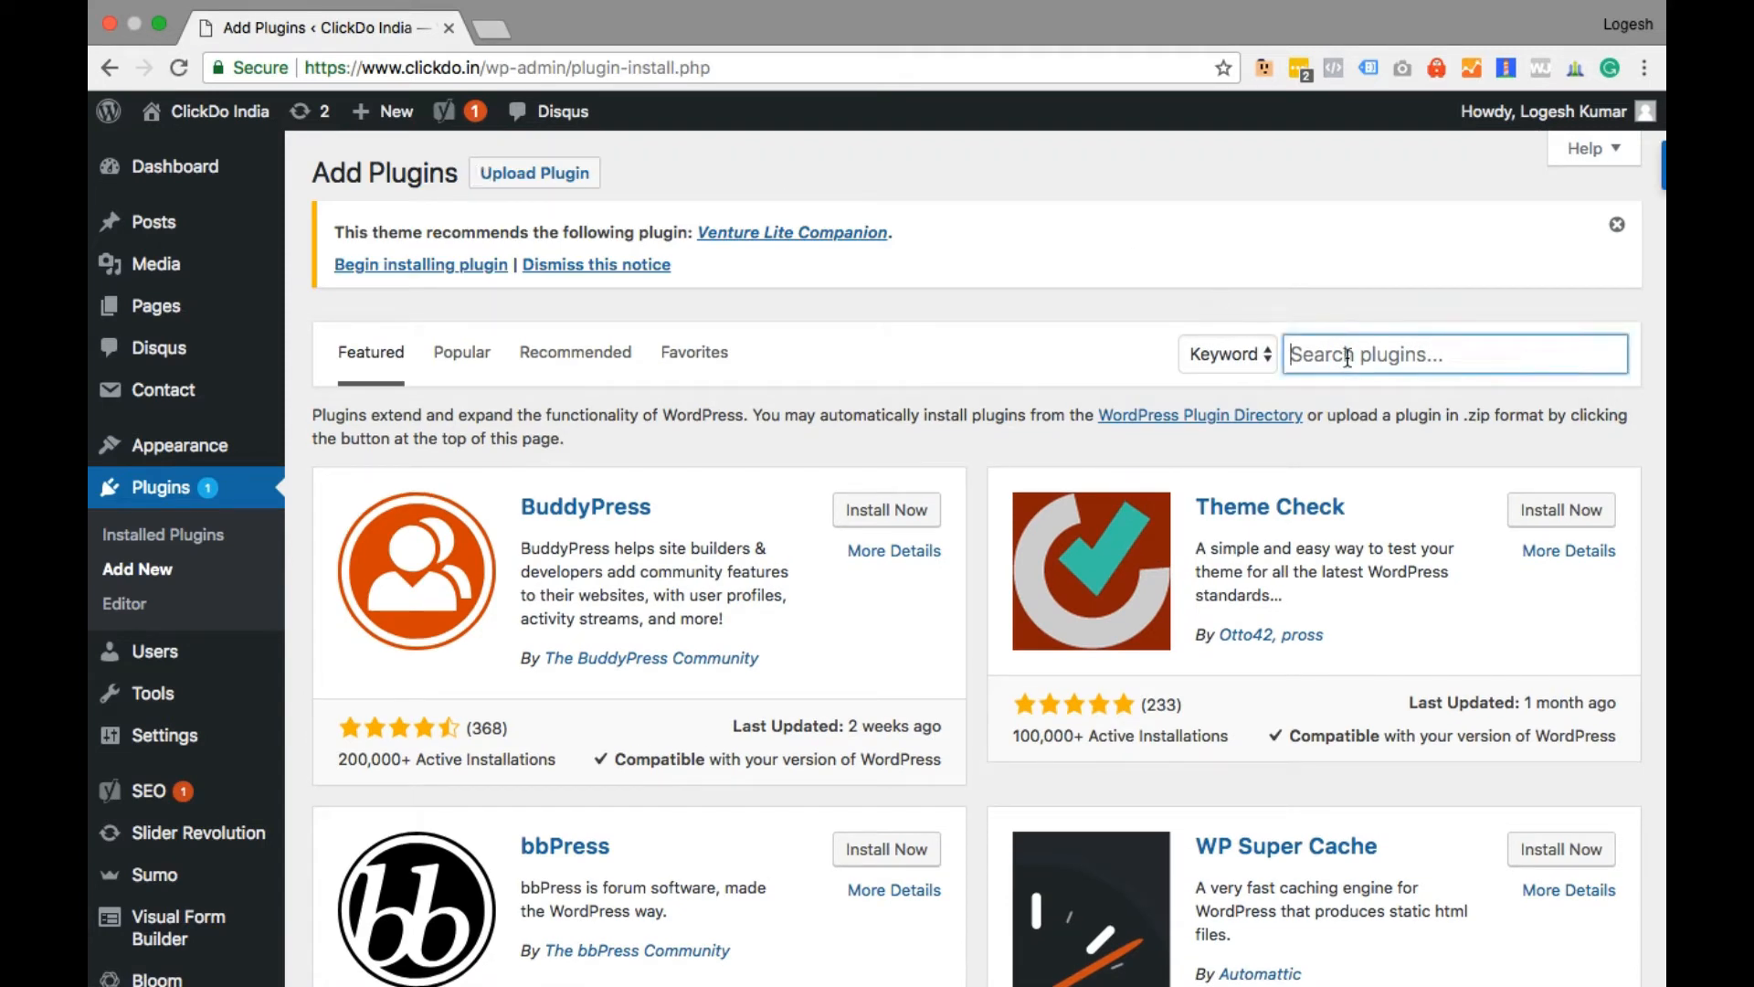
text(wp fastest cache)
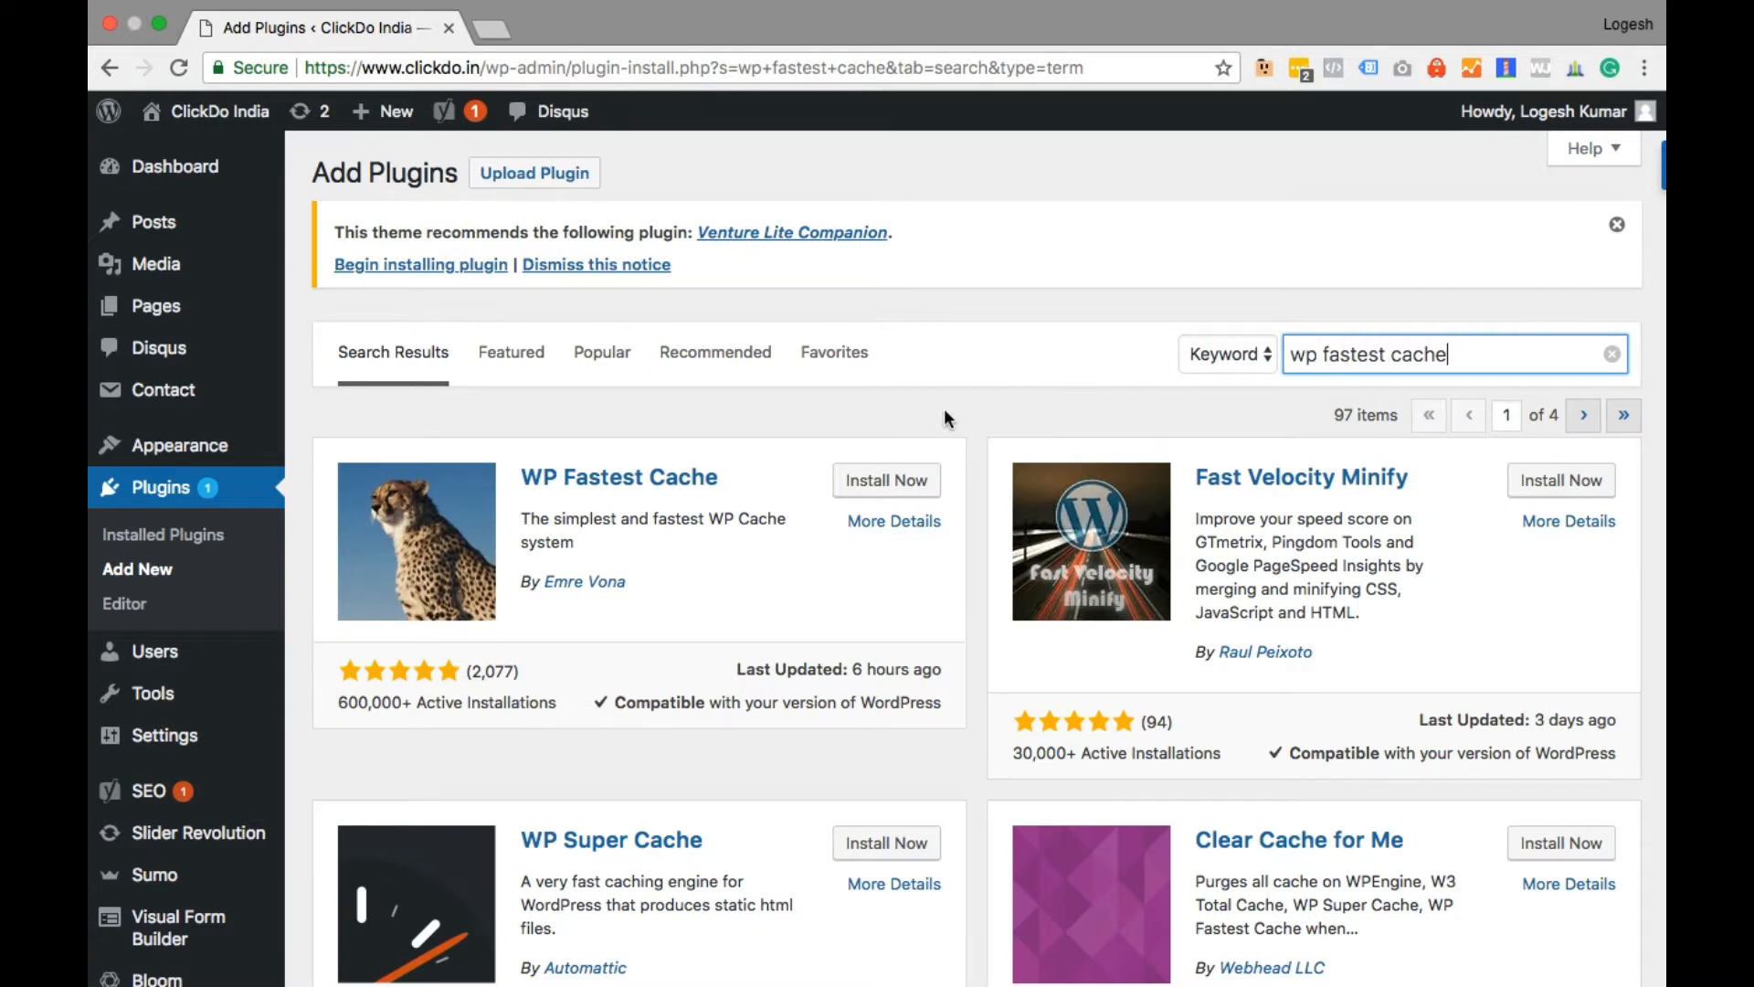
click(863, 487)
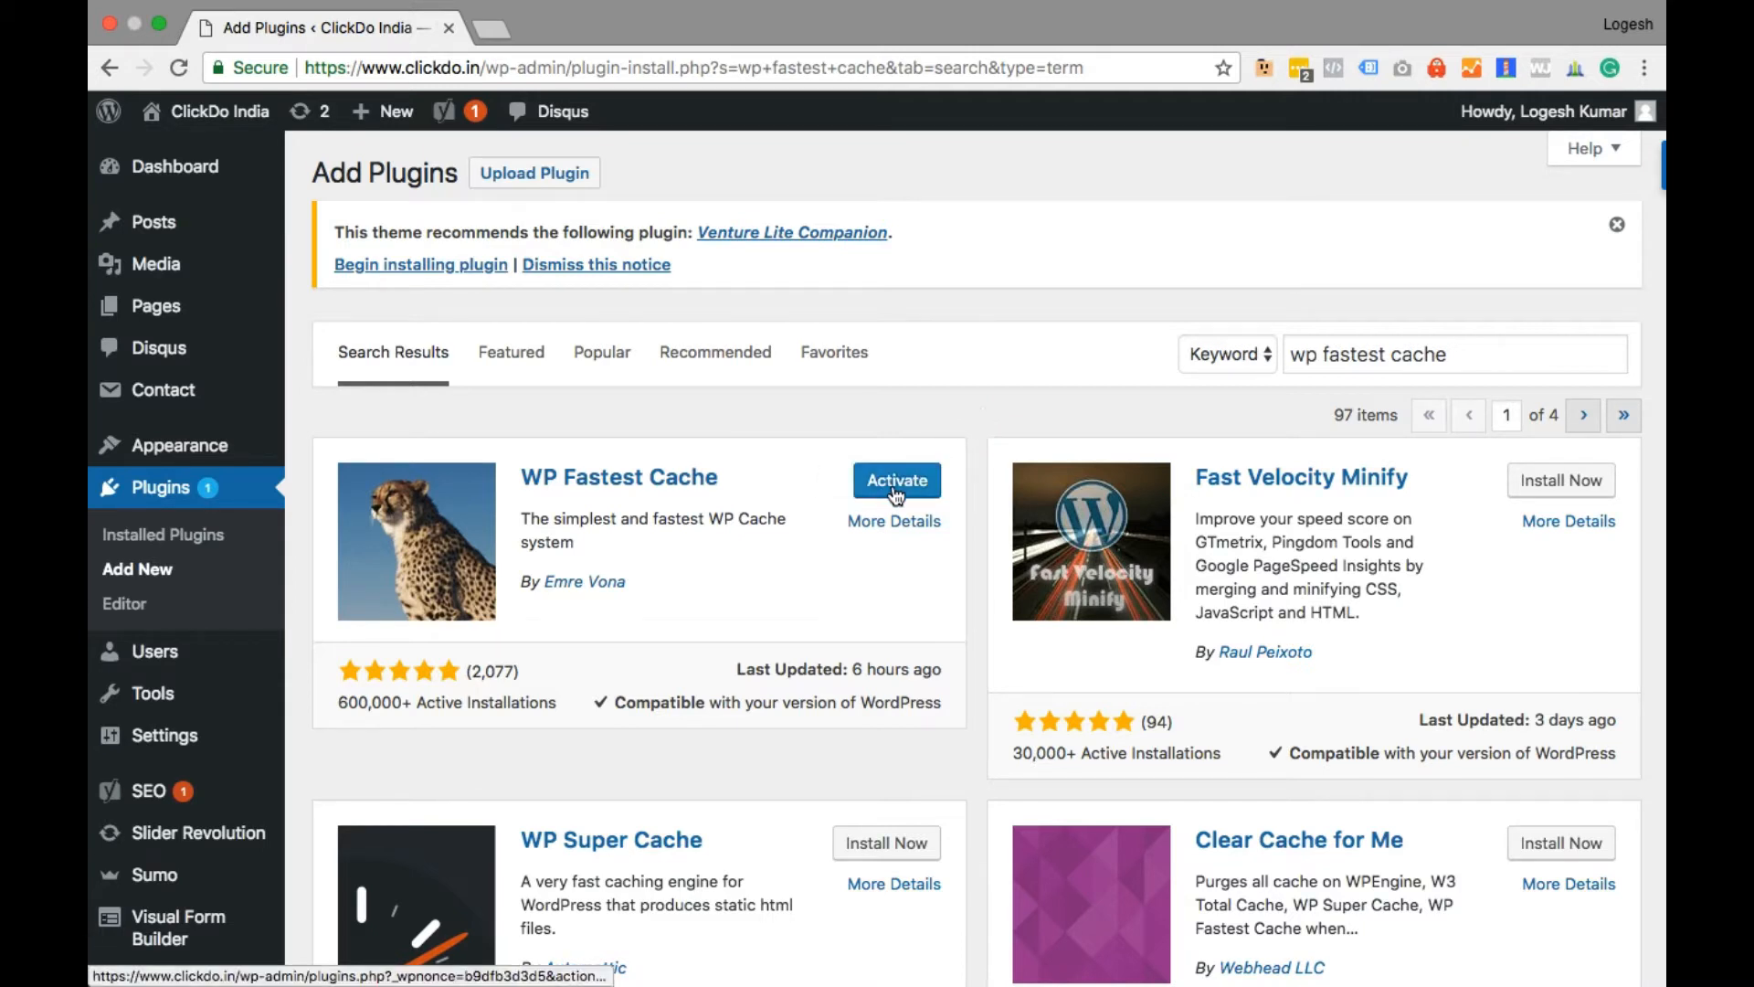
click(896, 493)
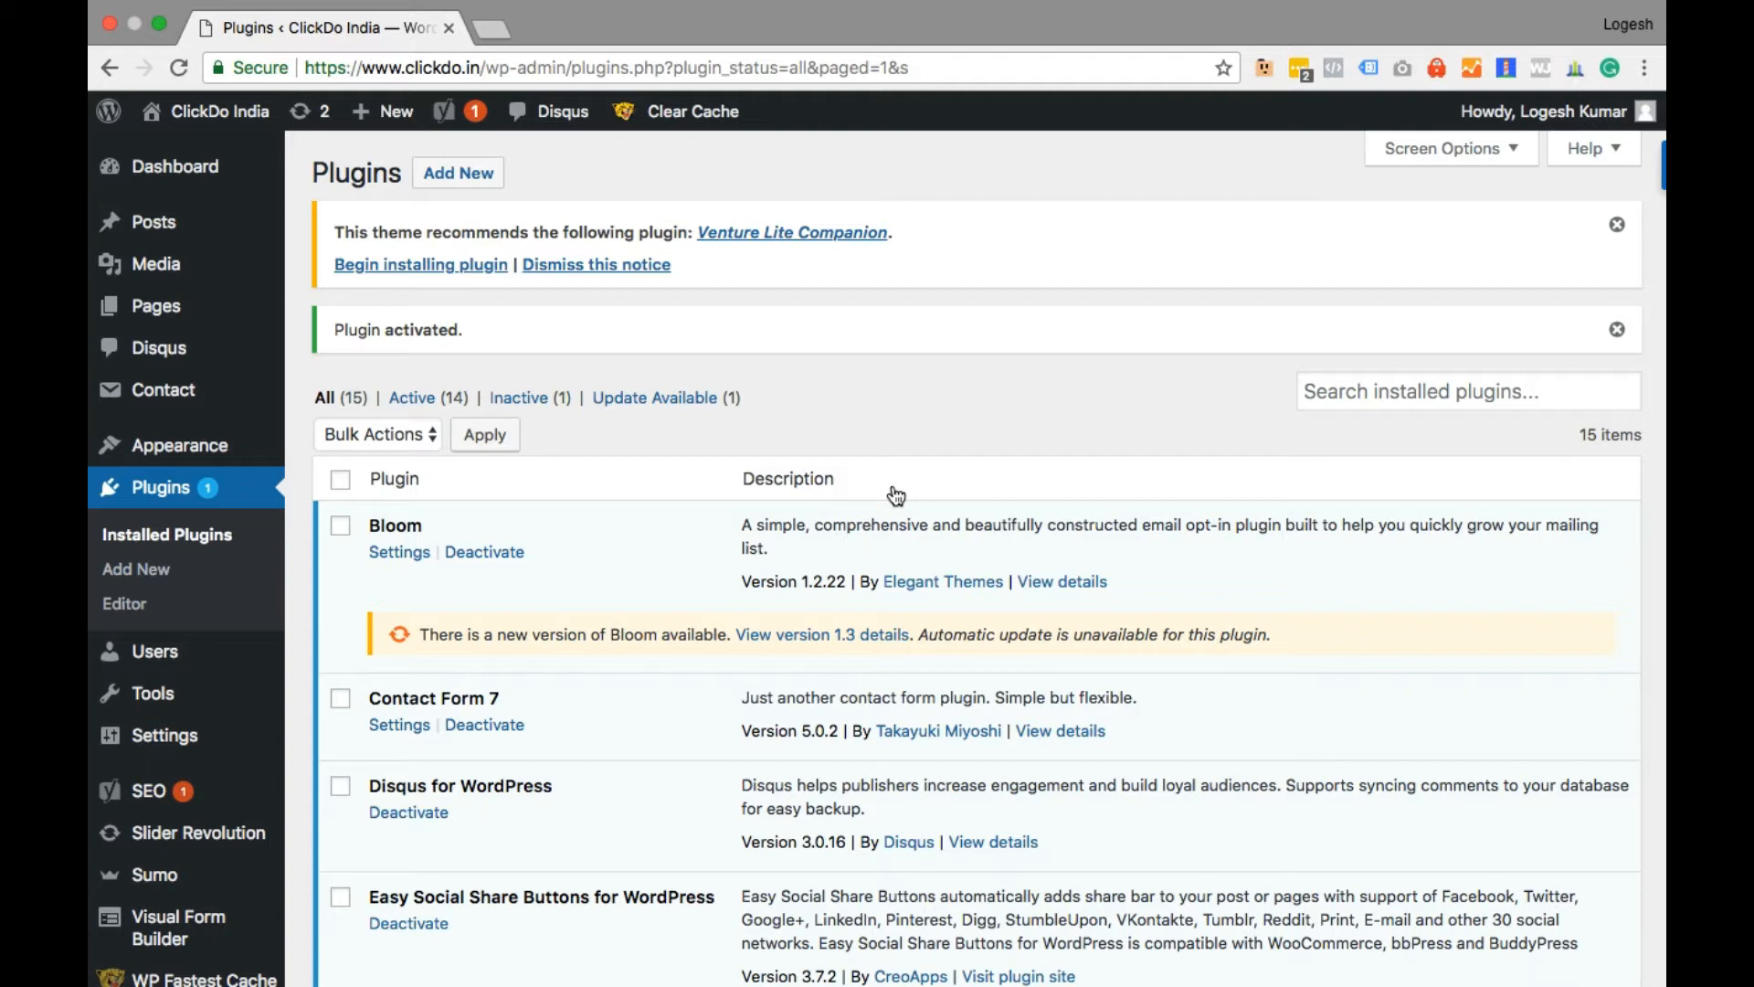
- In the WP Fastest Cache options, enable the Cache System and turn on Preload for Homepage, Posts and Pages
scroll(895, 494, down, 5)
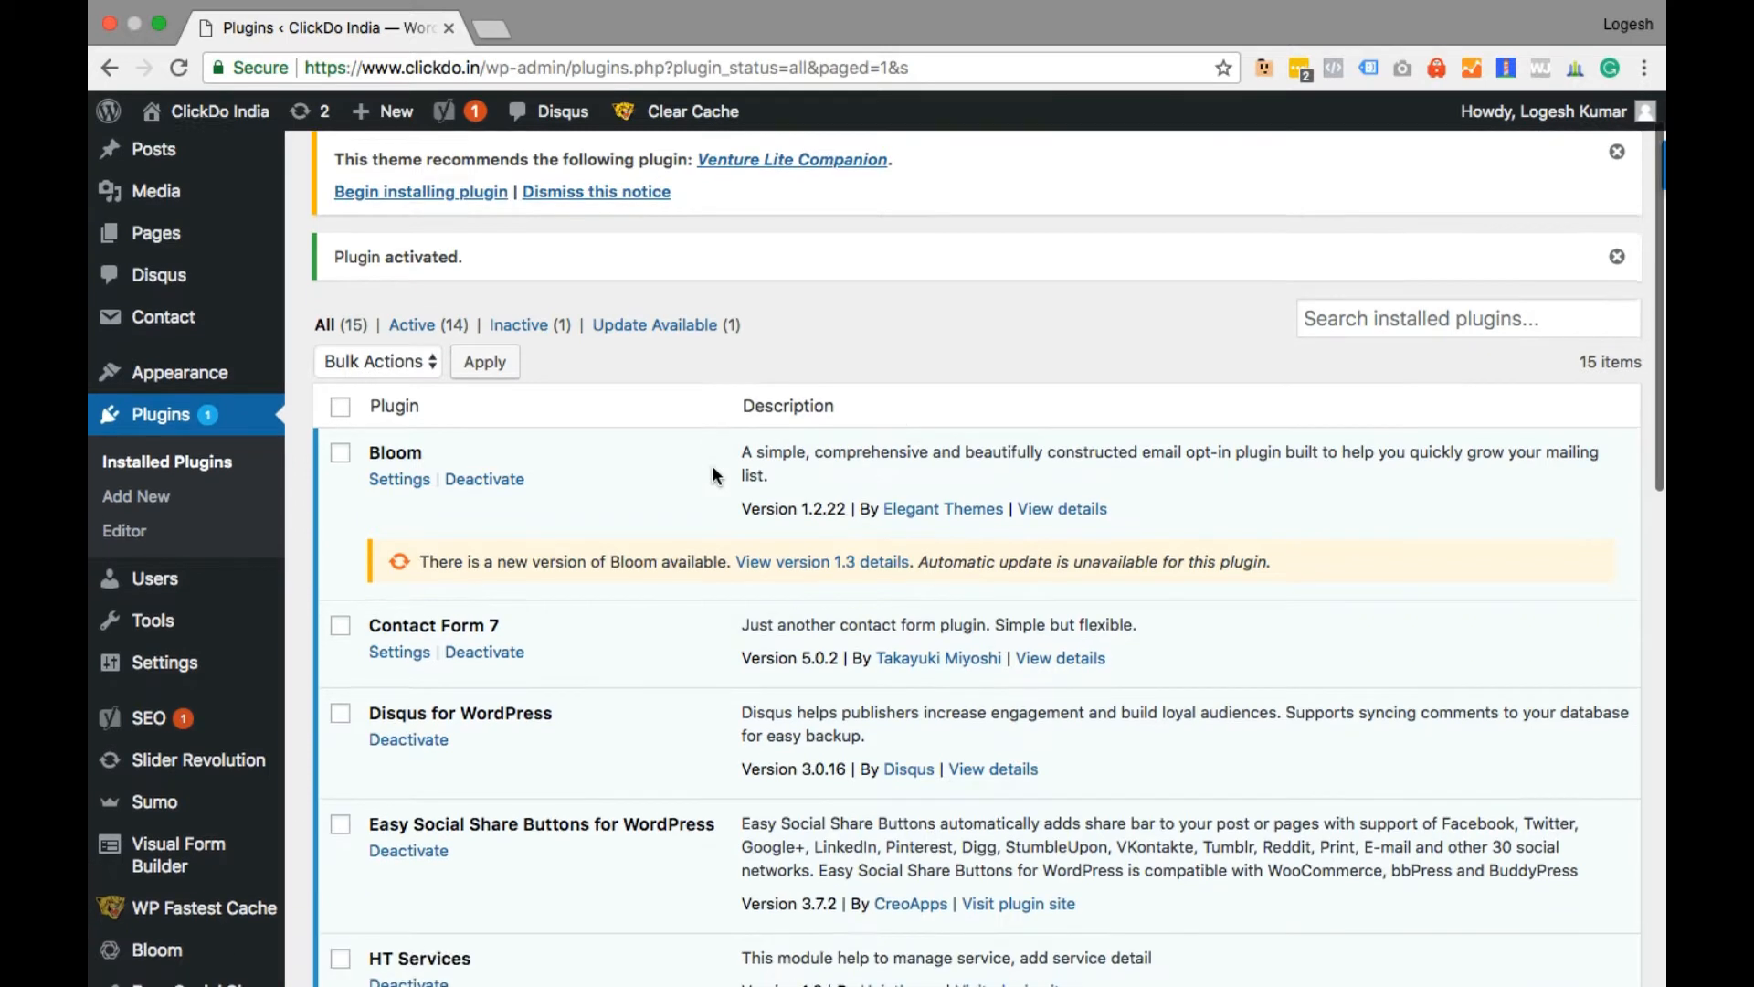
click(170, 807)
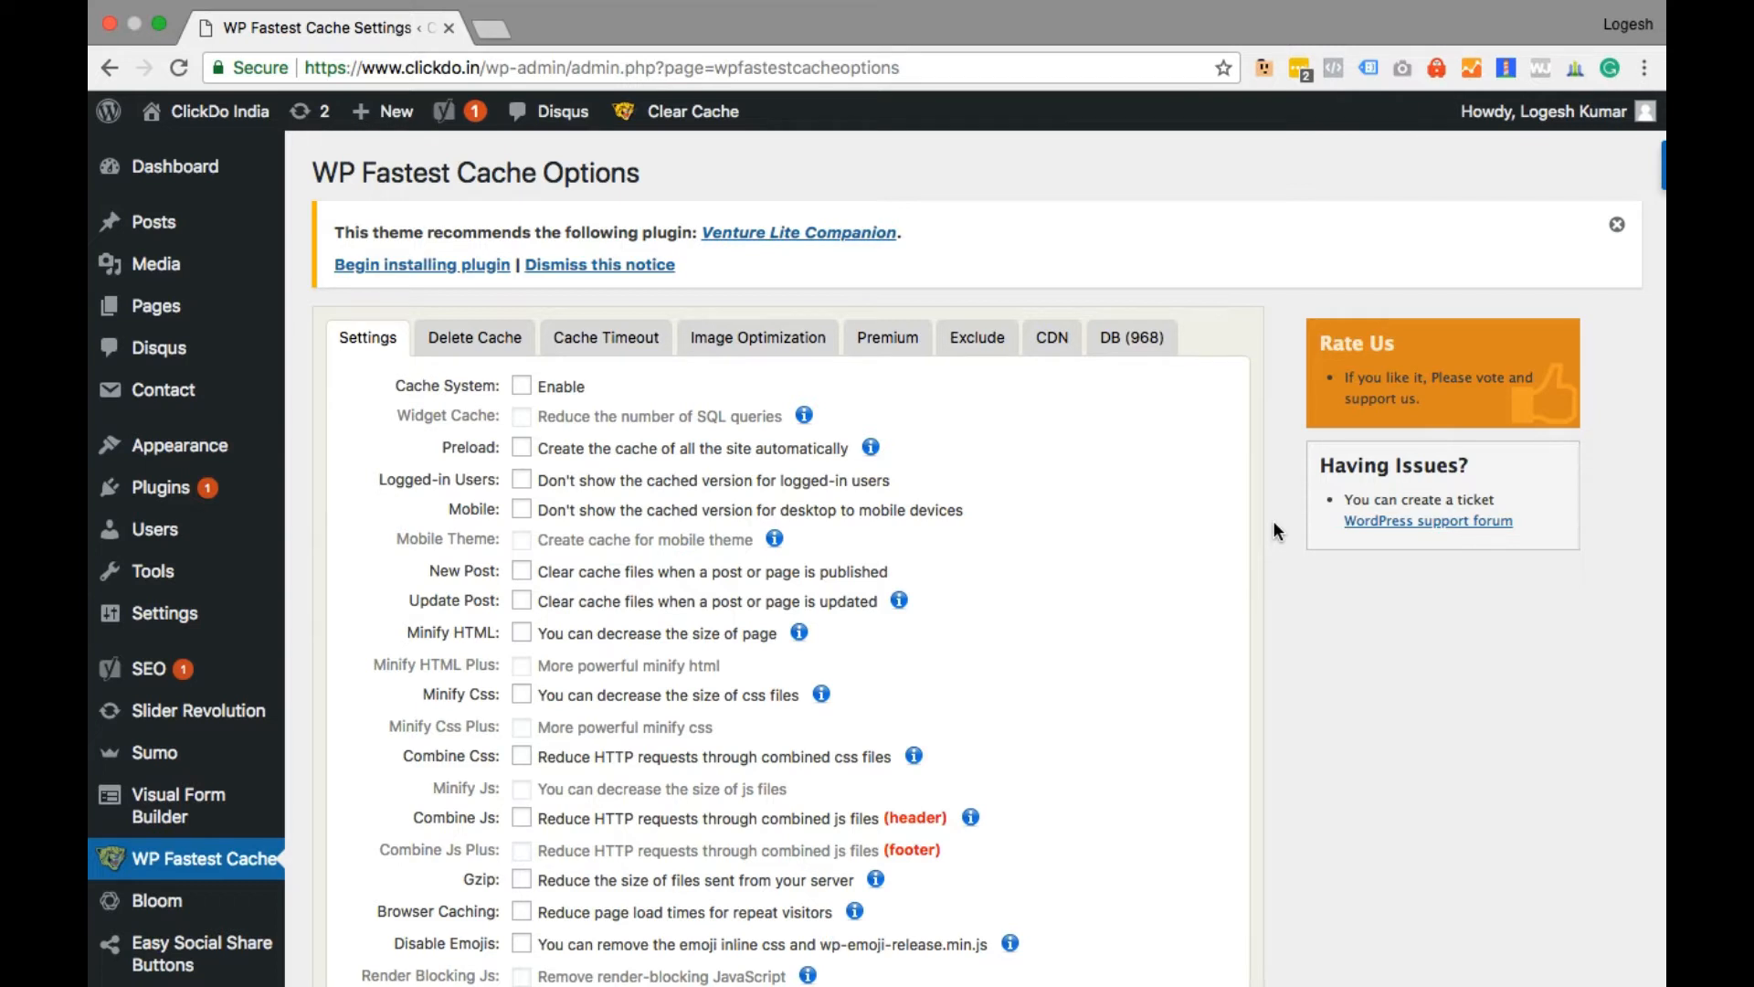
click(522, 387)
click(522, 448)
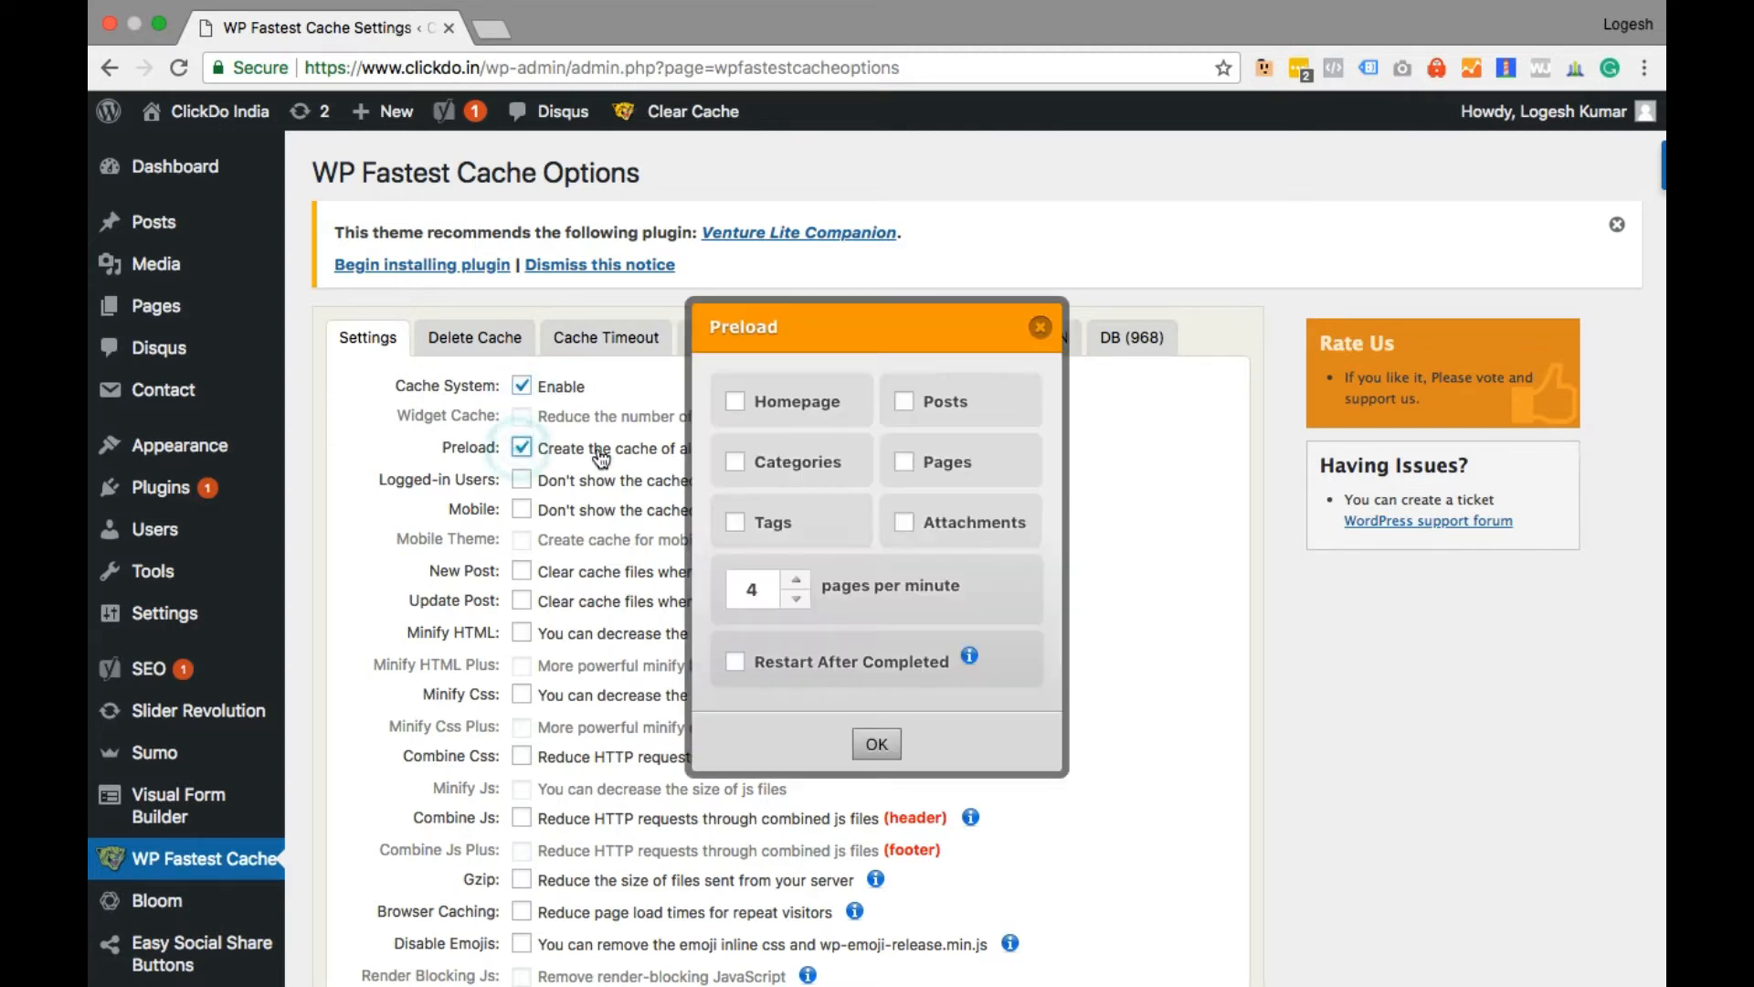
click(738, 404)
click(903, 403)
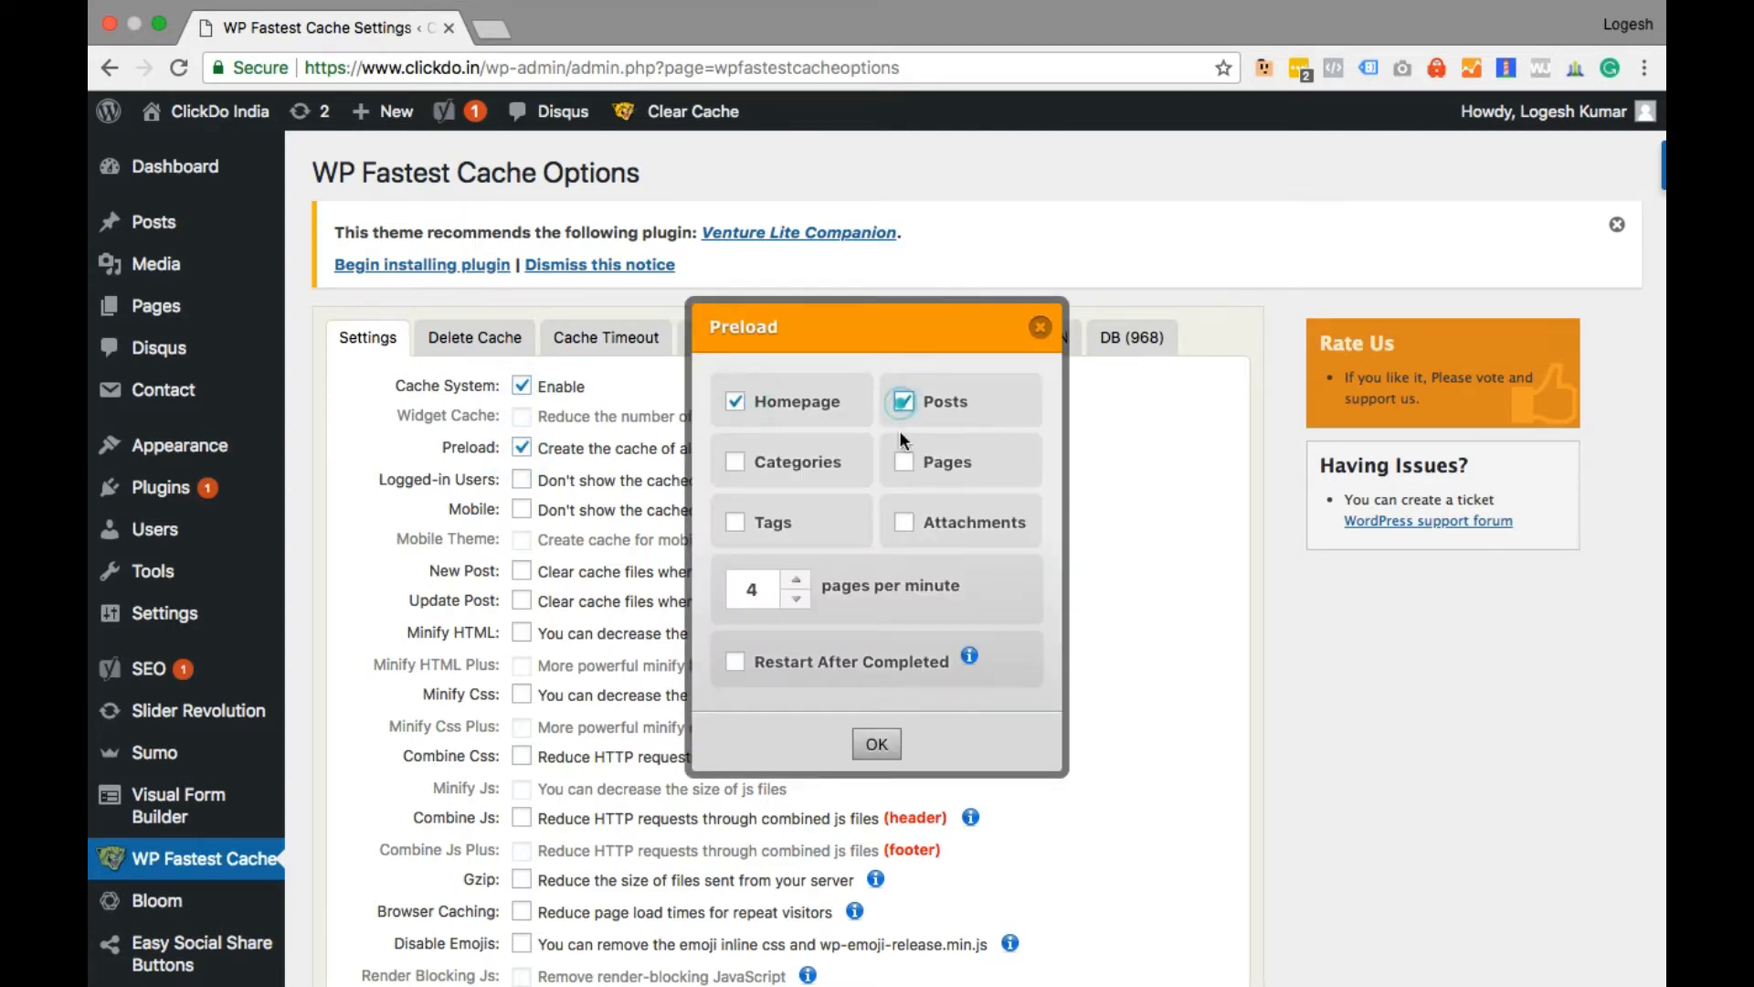
click(904, 463)
click(877, 743)
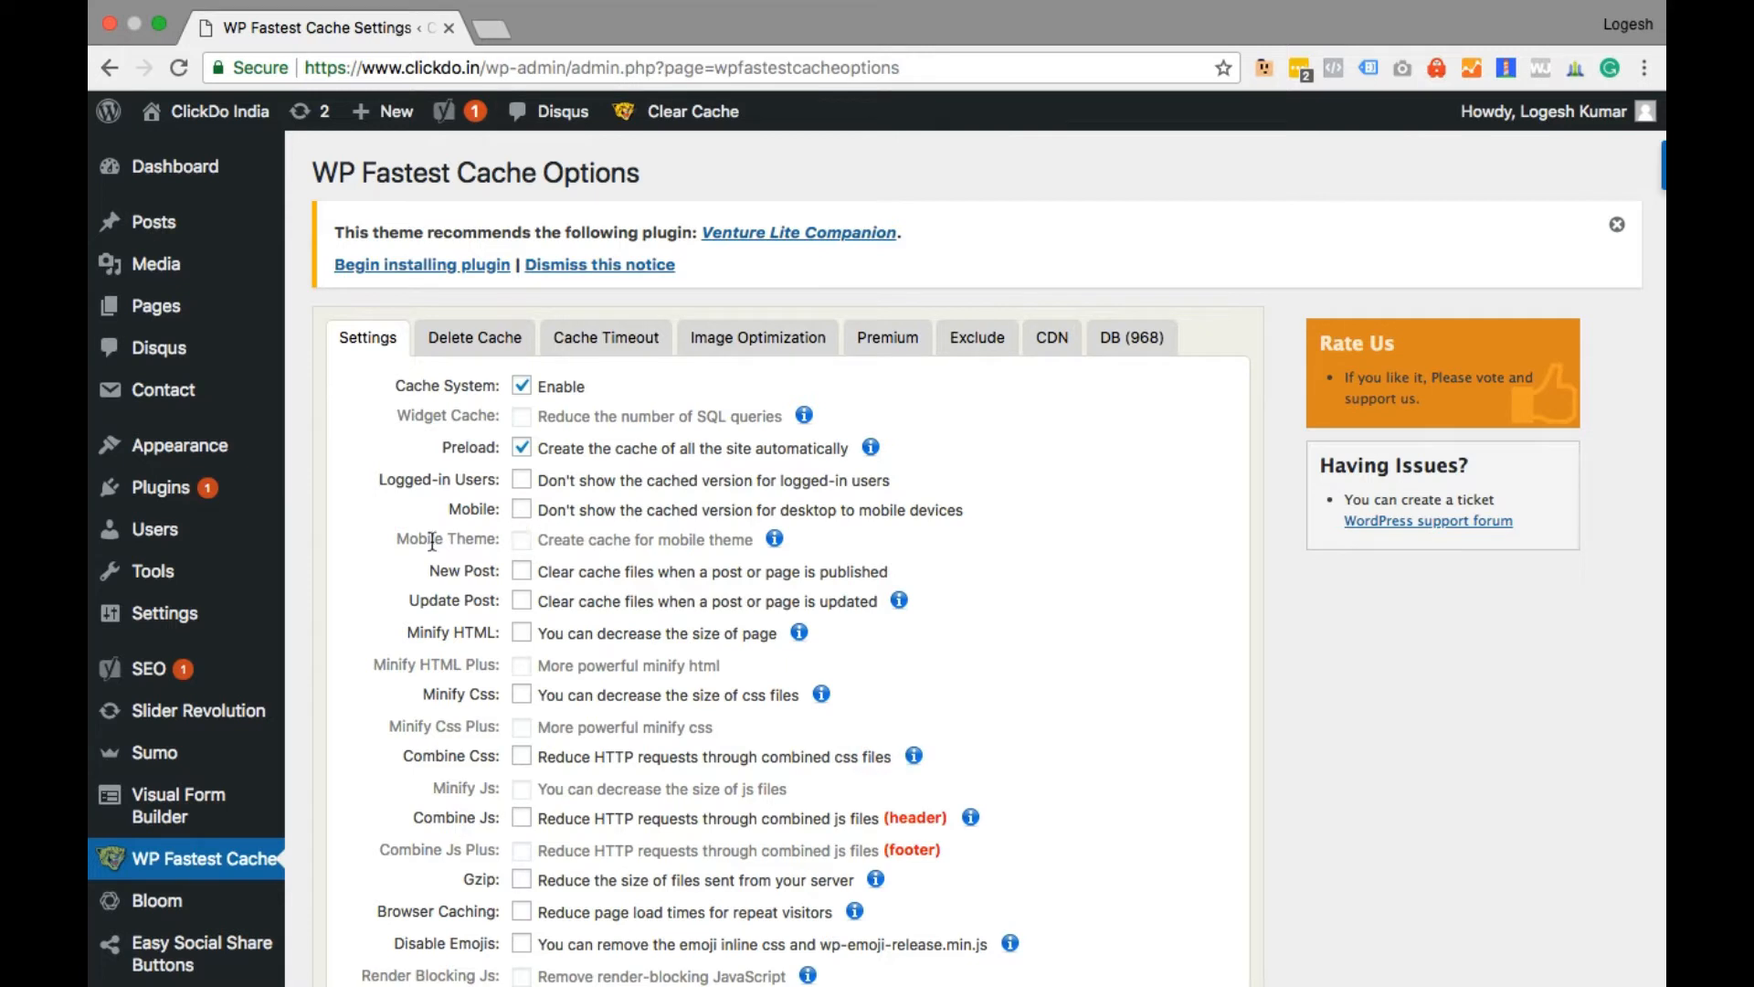
- Enable New Post cache clearing with Clear All Cache, and Update Post clearing for the post/page, its categories, tags and the homepage
click(523, 576)
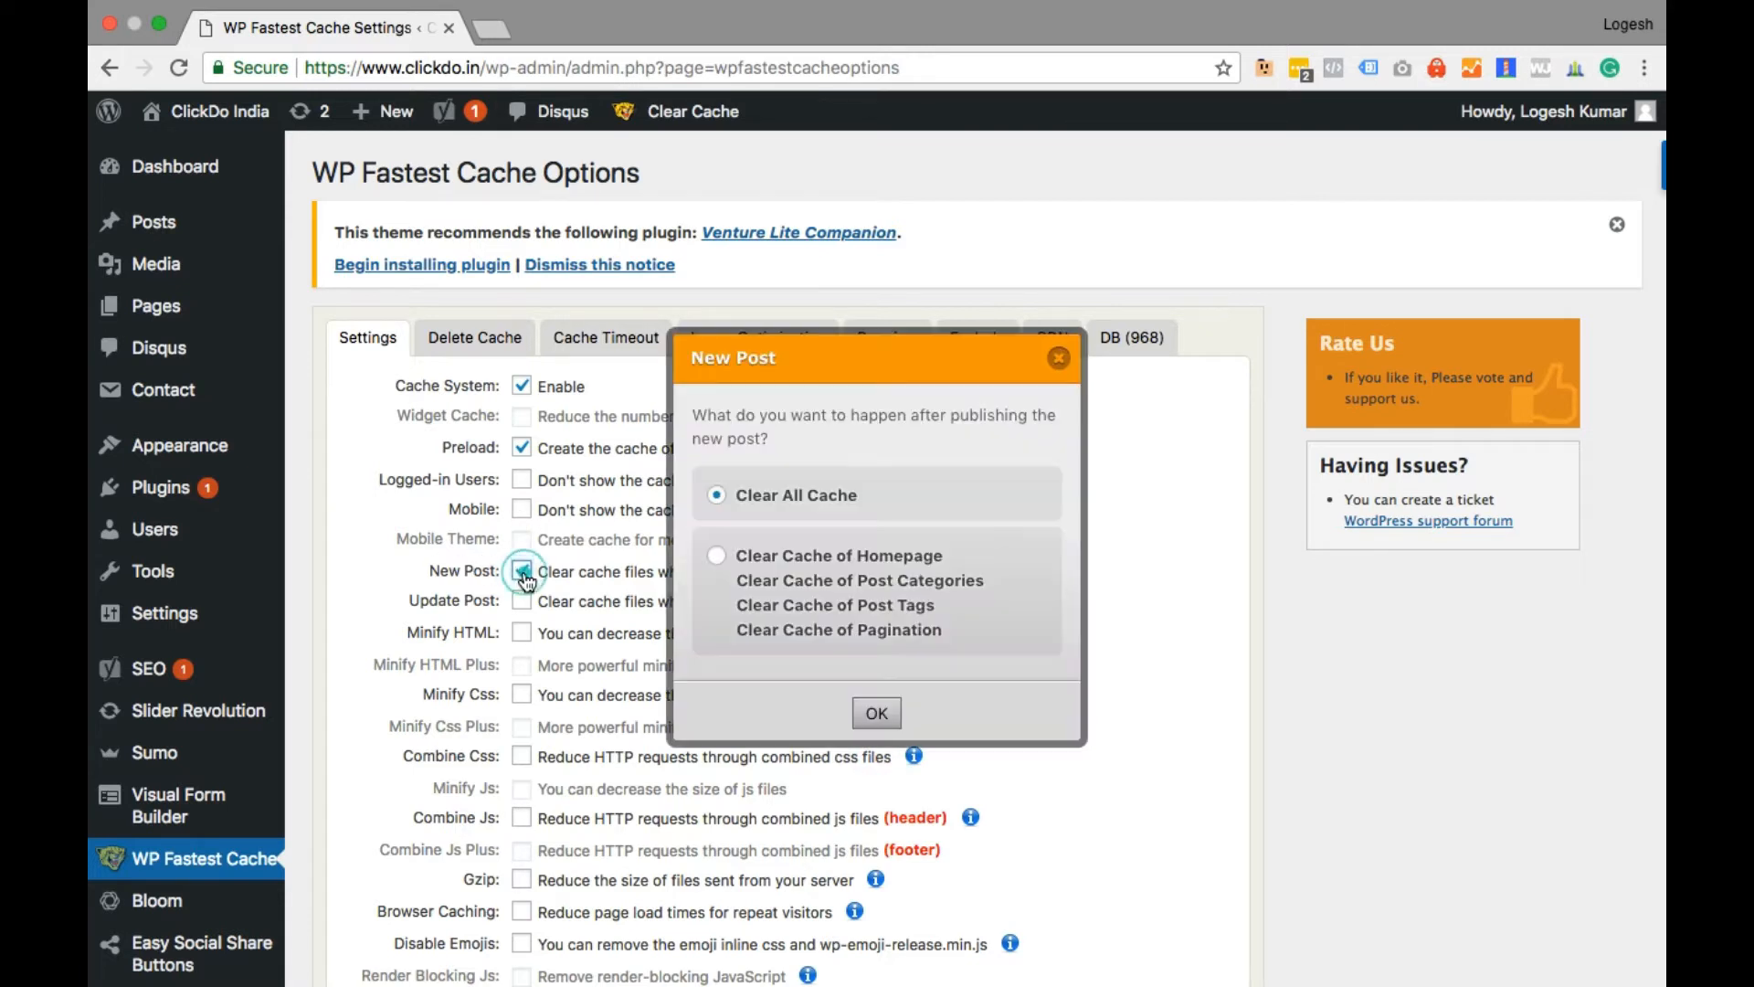
click(883, 712)
scroll(1264, 642, down, 2)
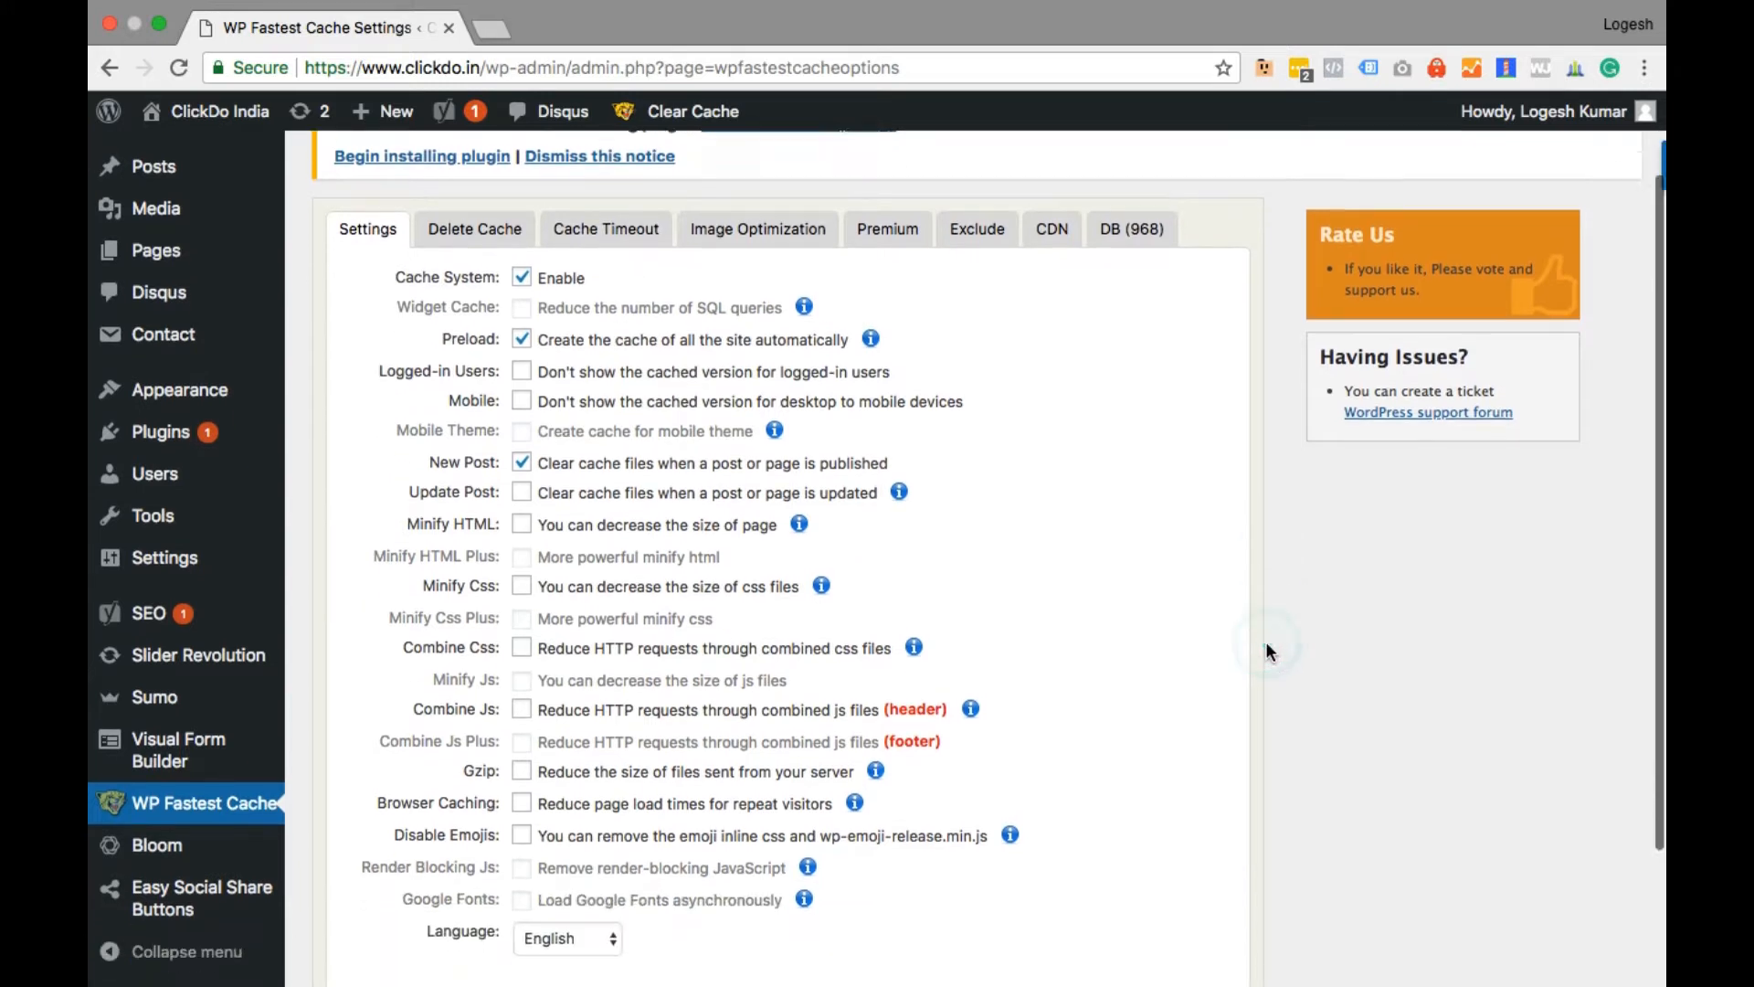
scroll(1265, 651, down, 1)
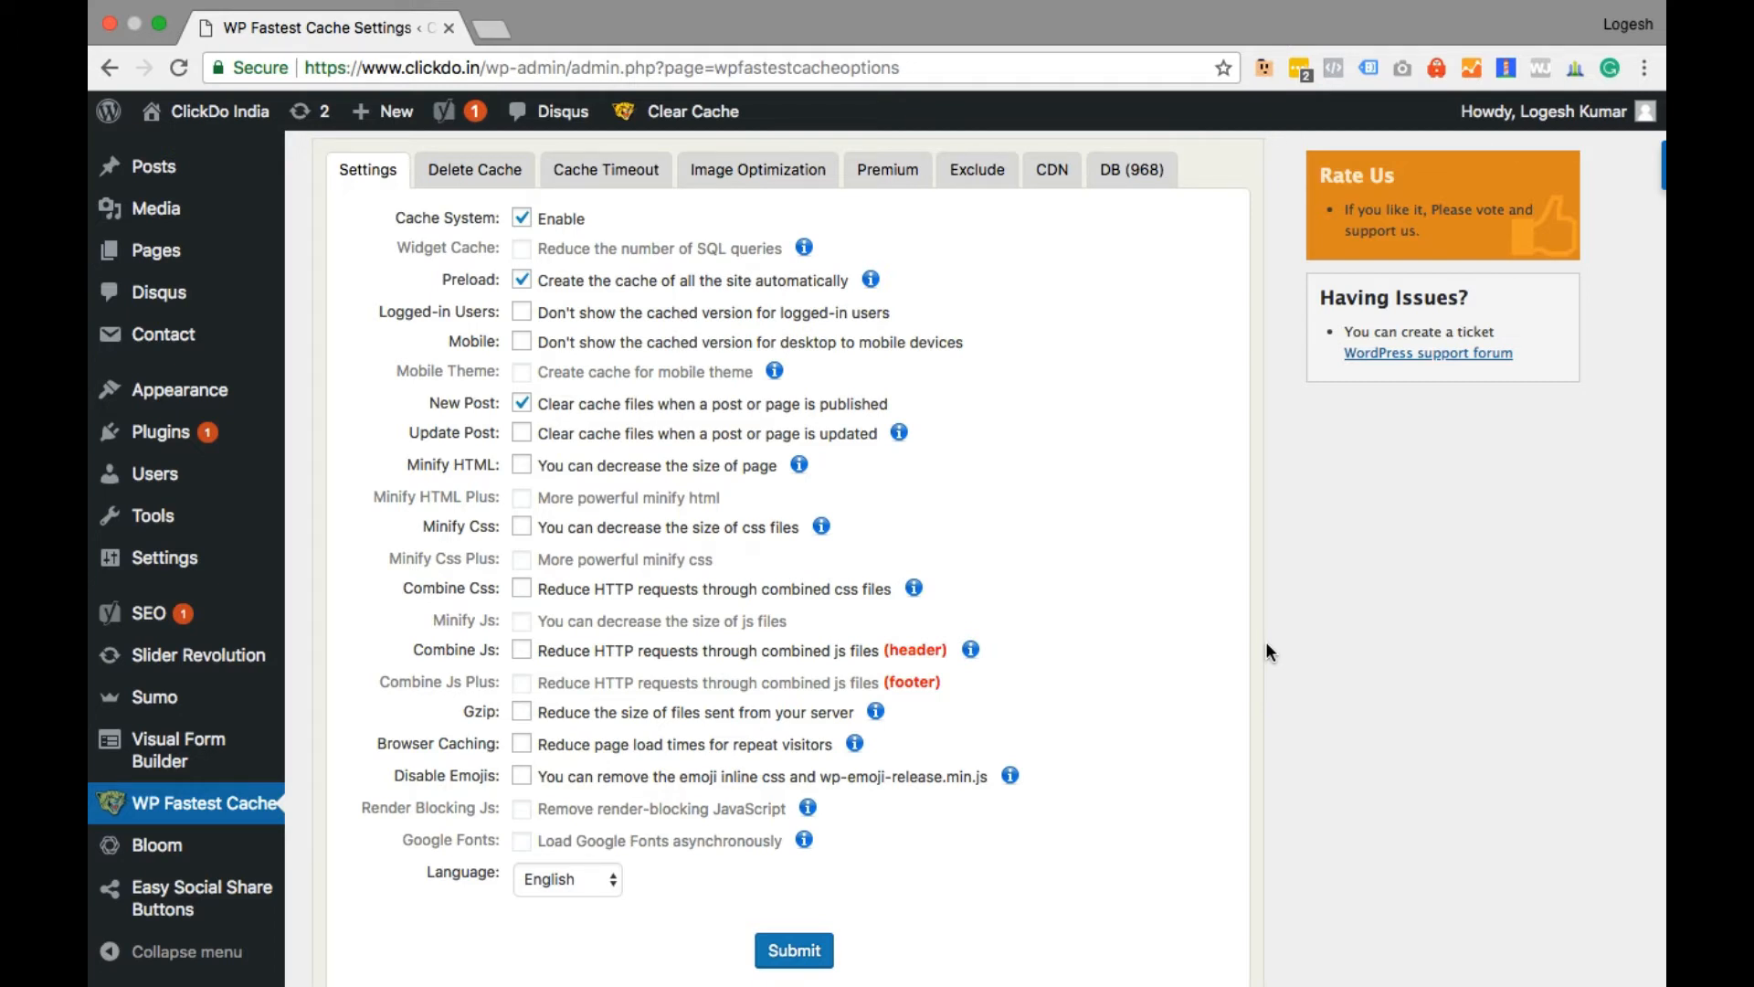
click(522, 435)
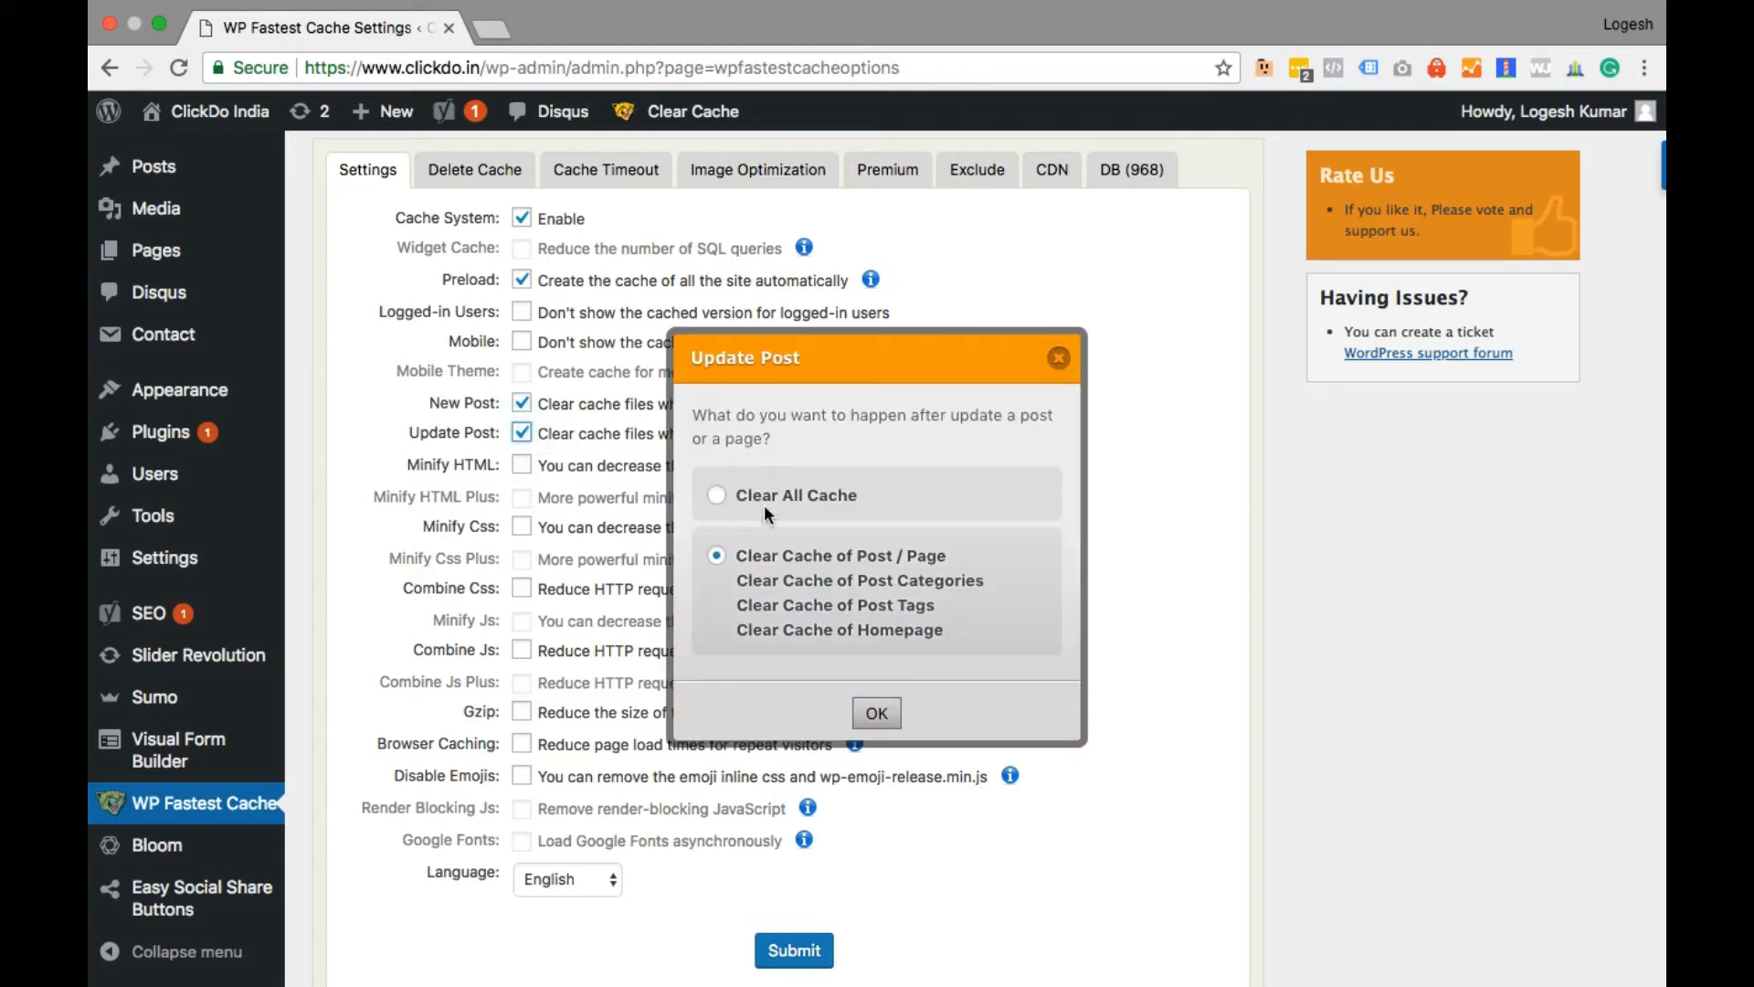
click(879, 714)
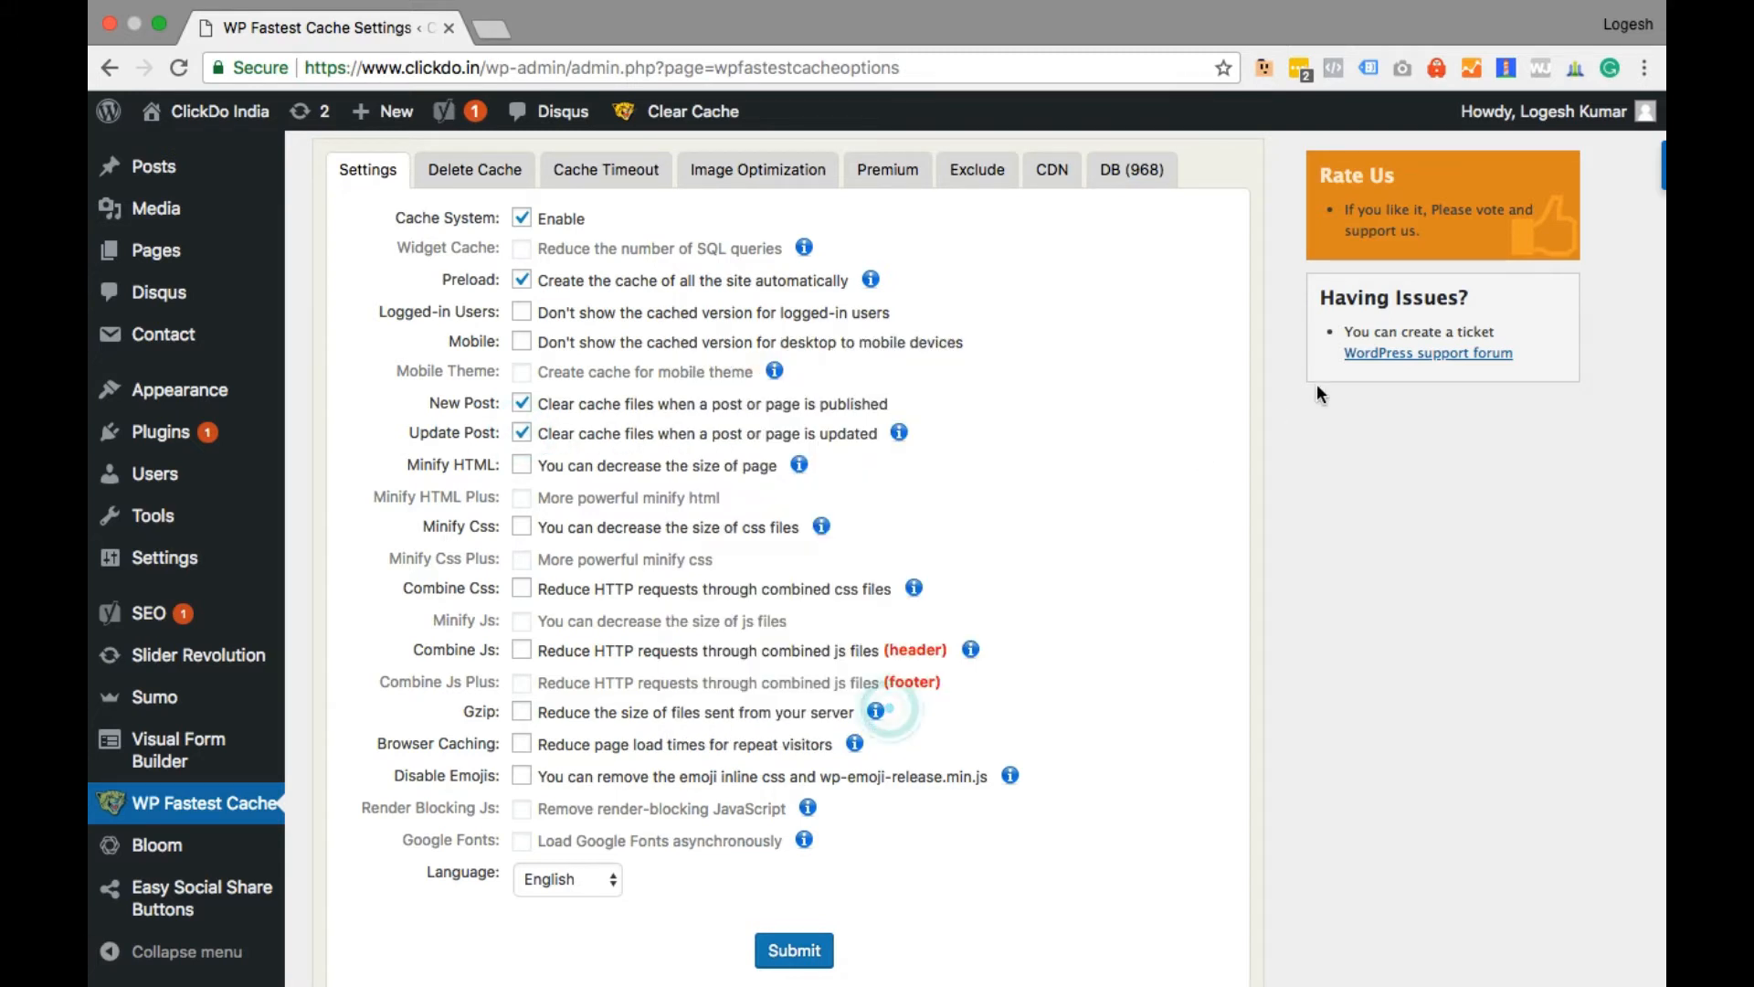
- Enable Minify HTML, Minify Css, Combine Css, Combine Js, Gzip and Browser Caching, and save the cache options
scroll(1321, 564, down, 1)
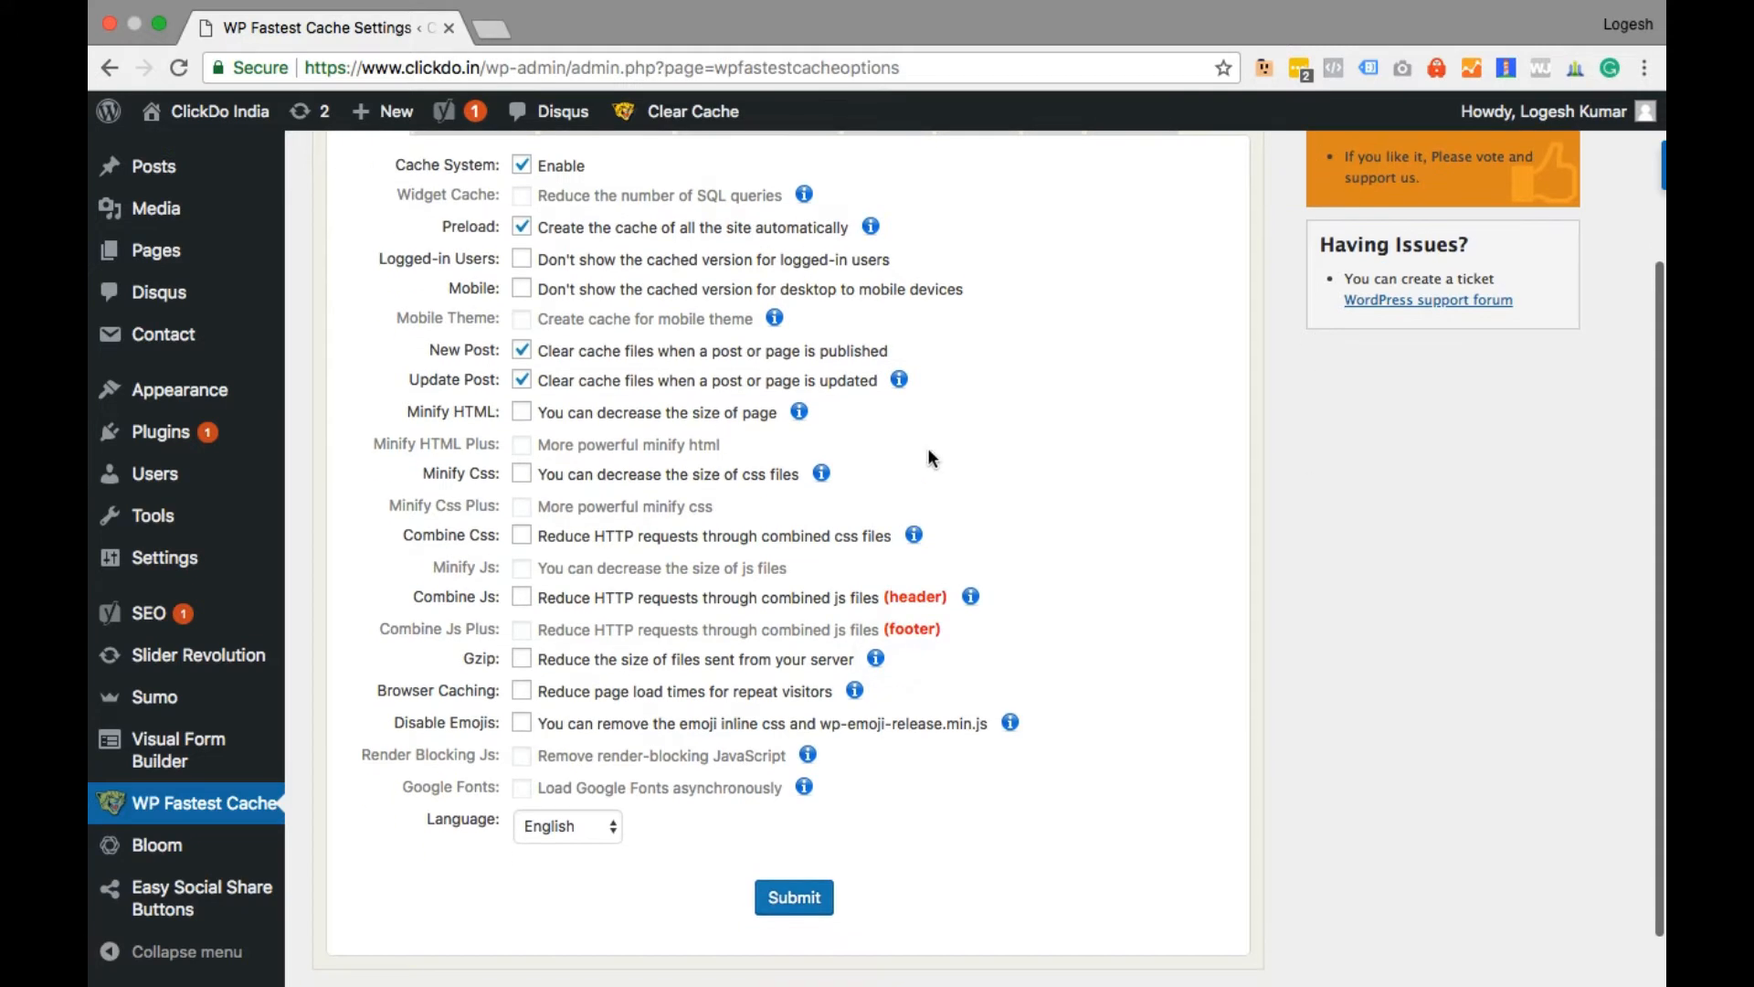
click(524, 418)
click(521, 475)
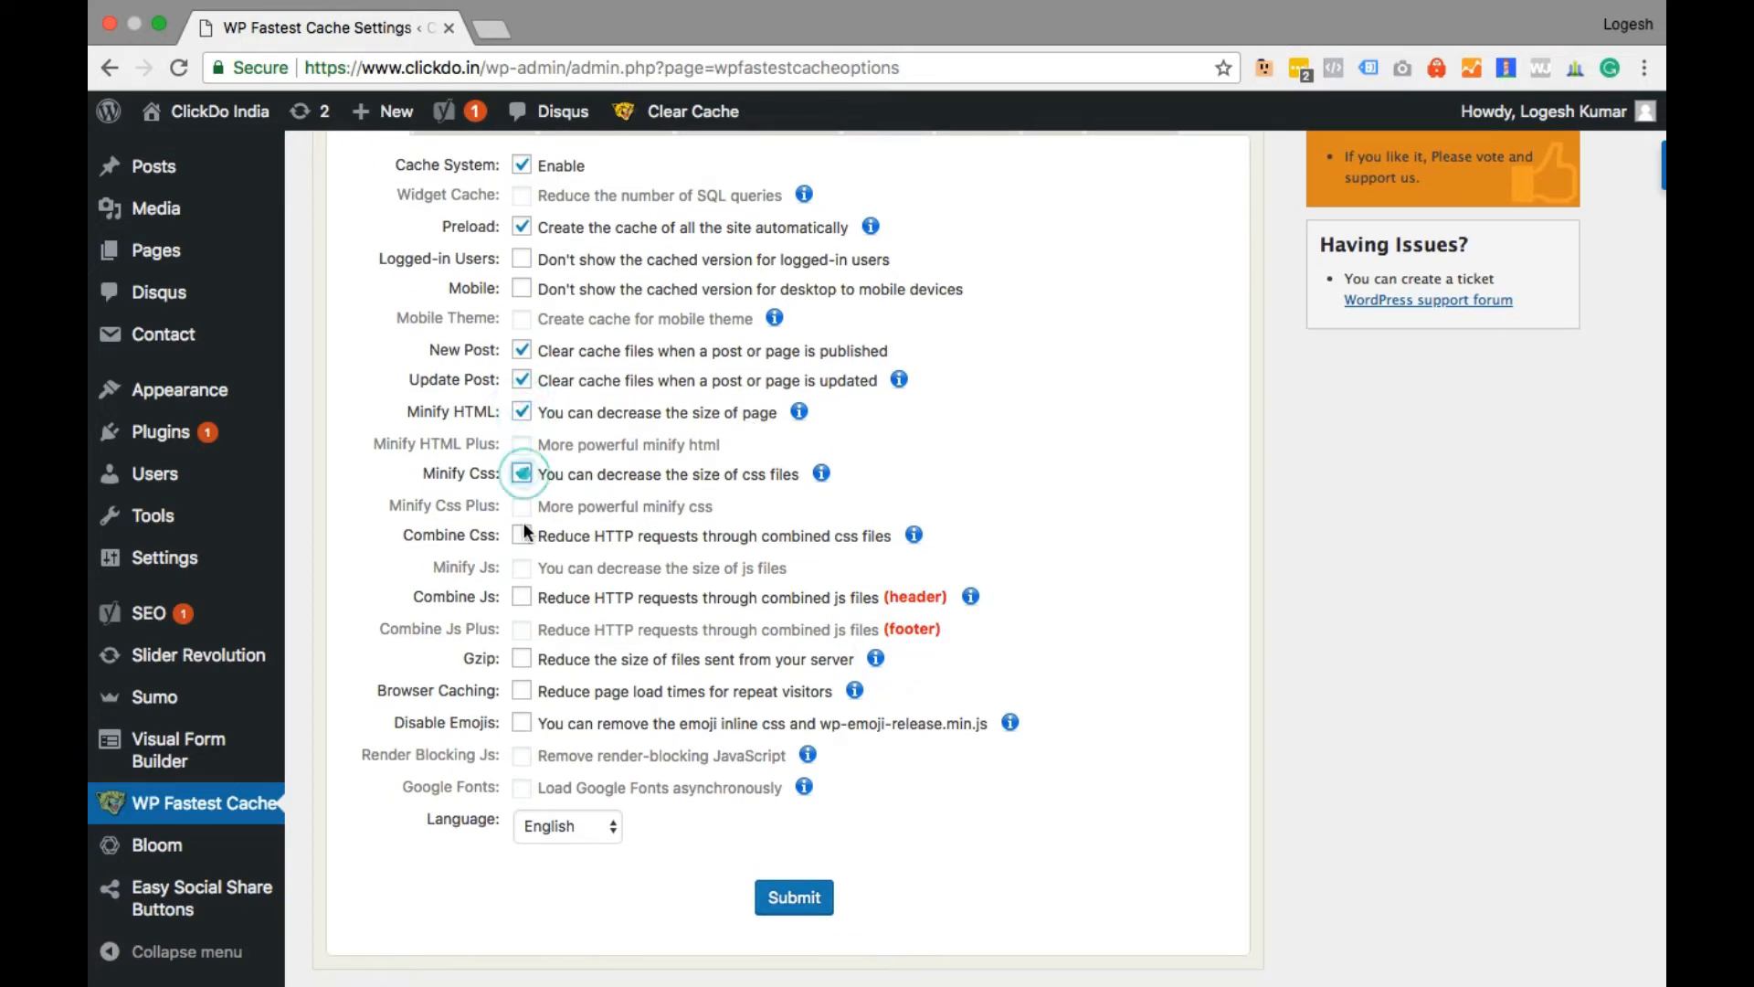
click(525, 542)
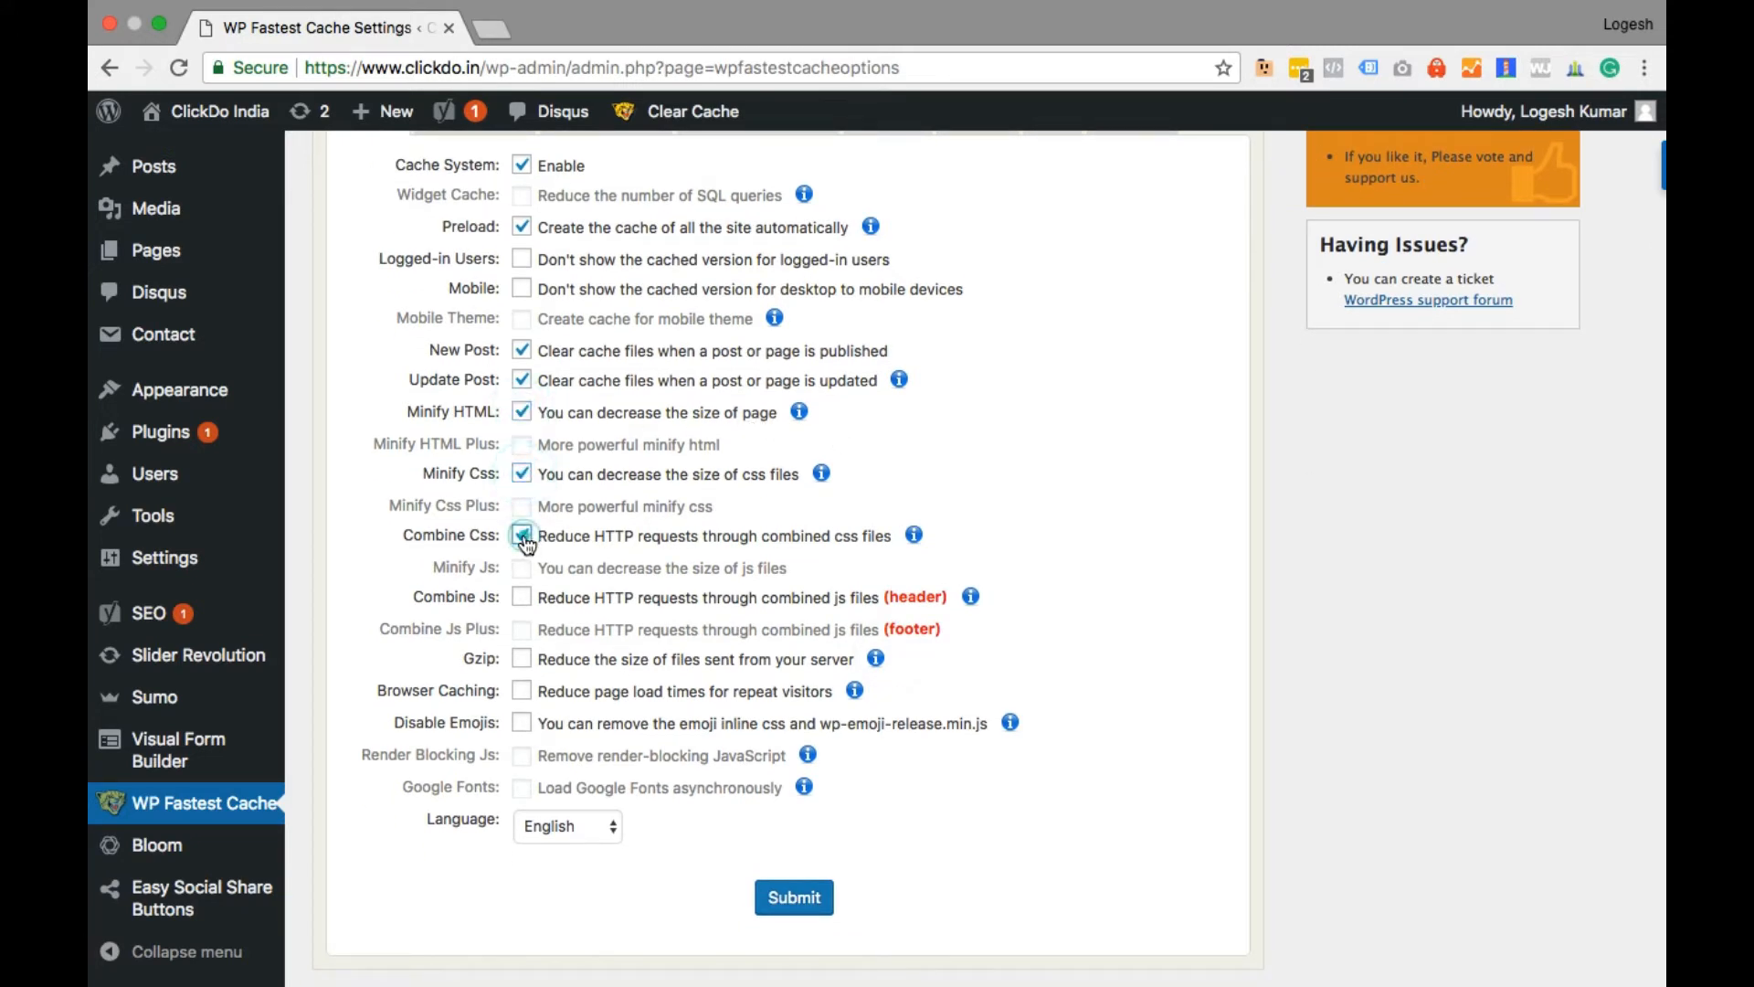
click(525, 600)
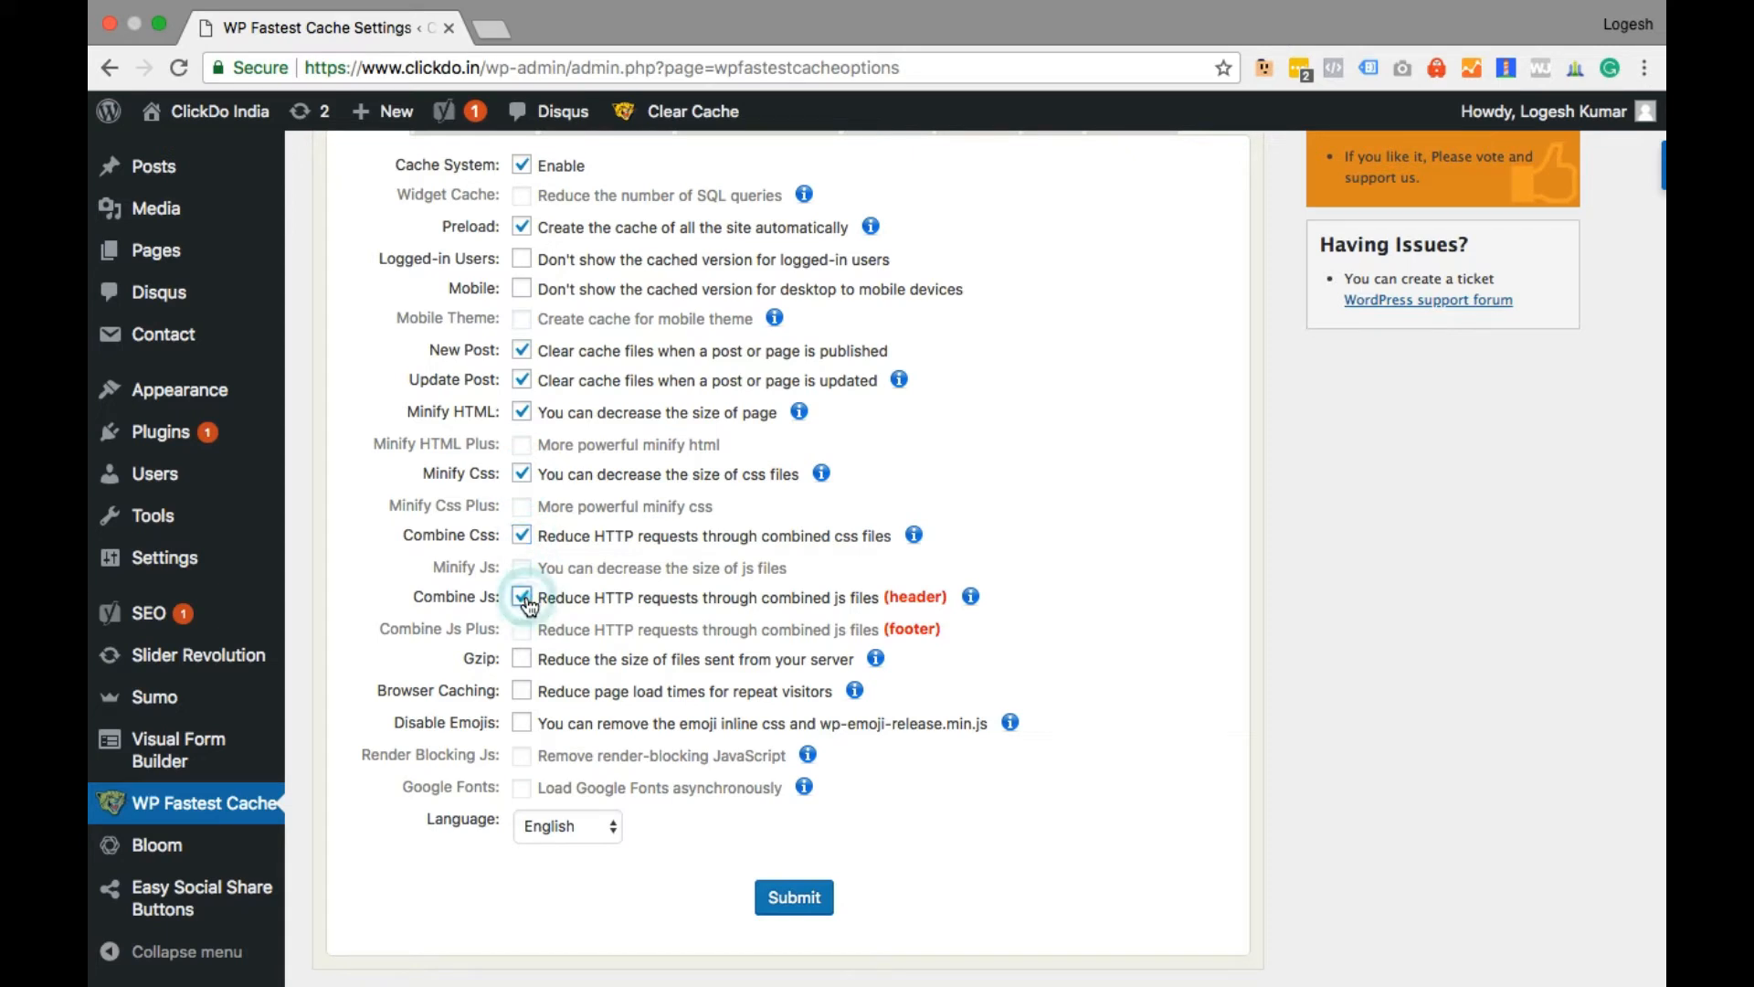
click(524, 662)
click(524, 690)
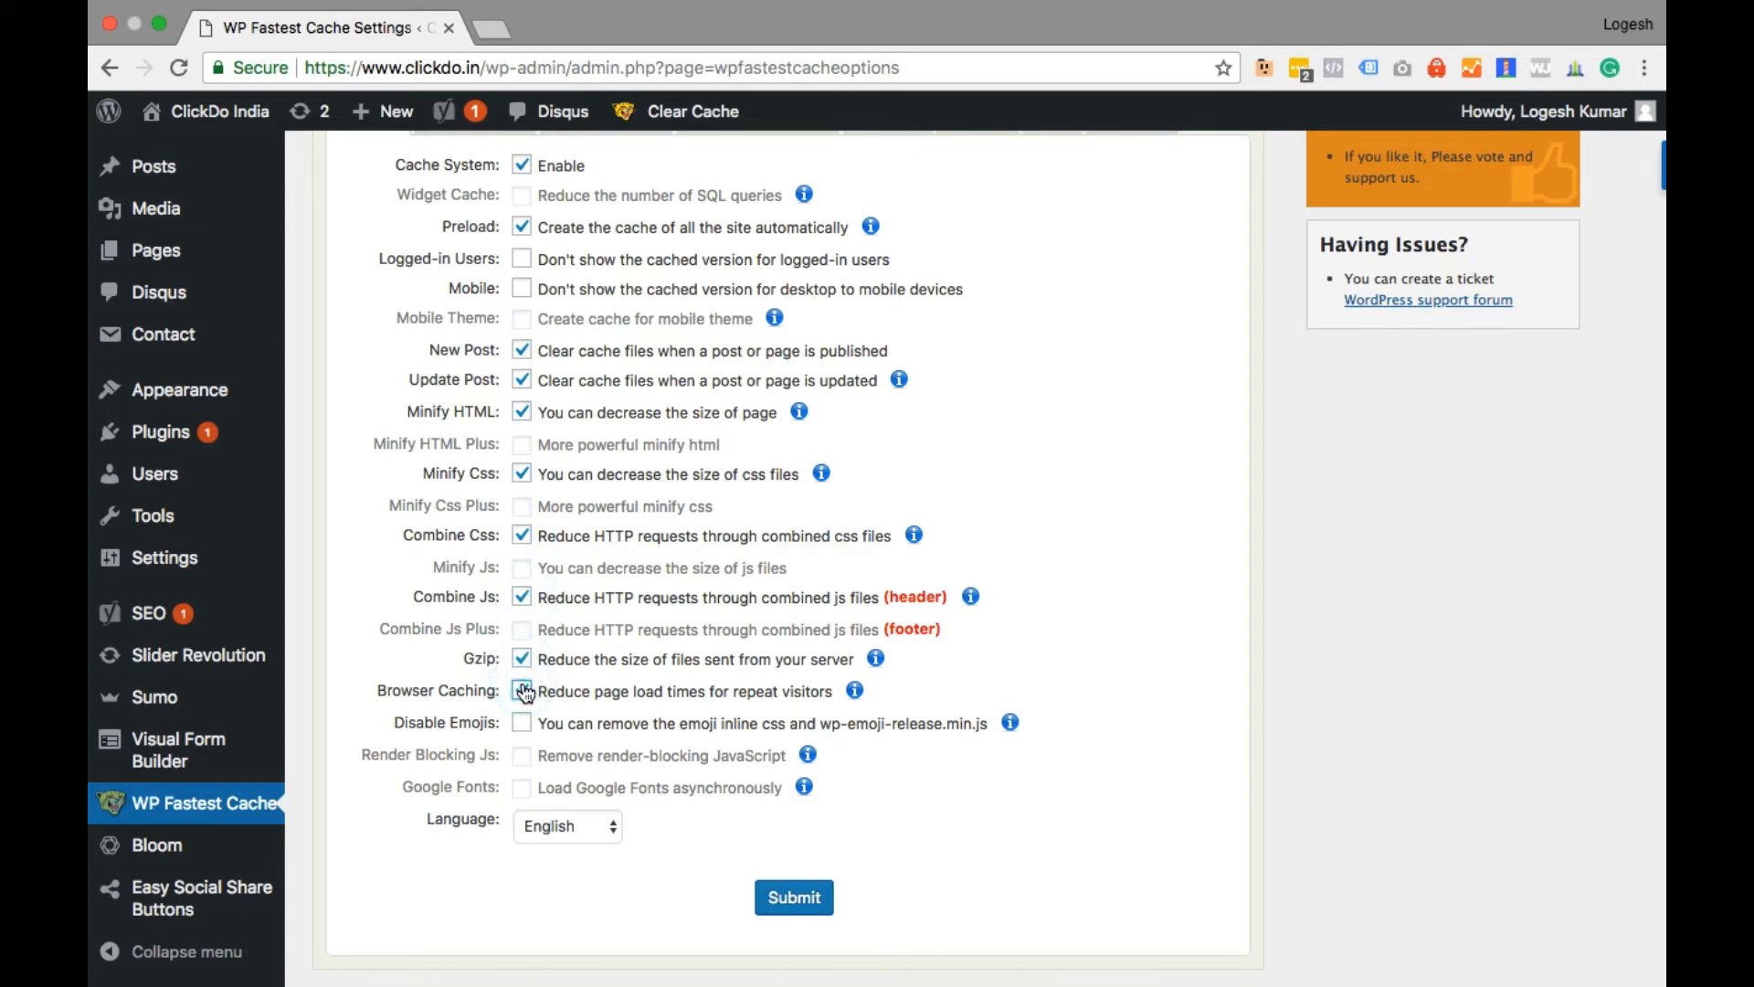
scroll(775, 700, down, 1)
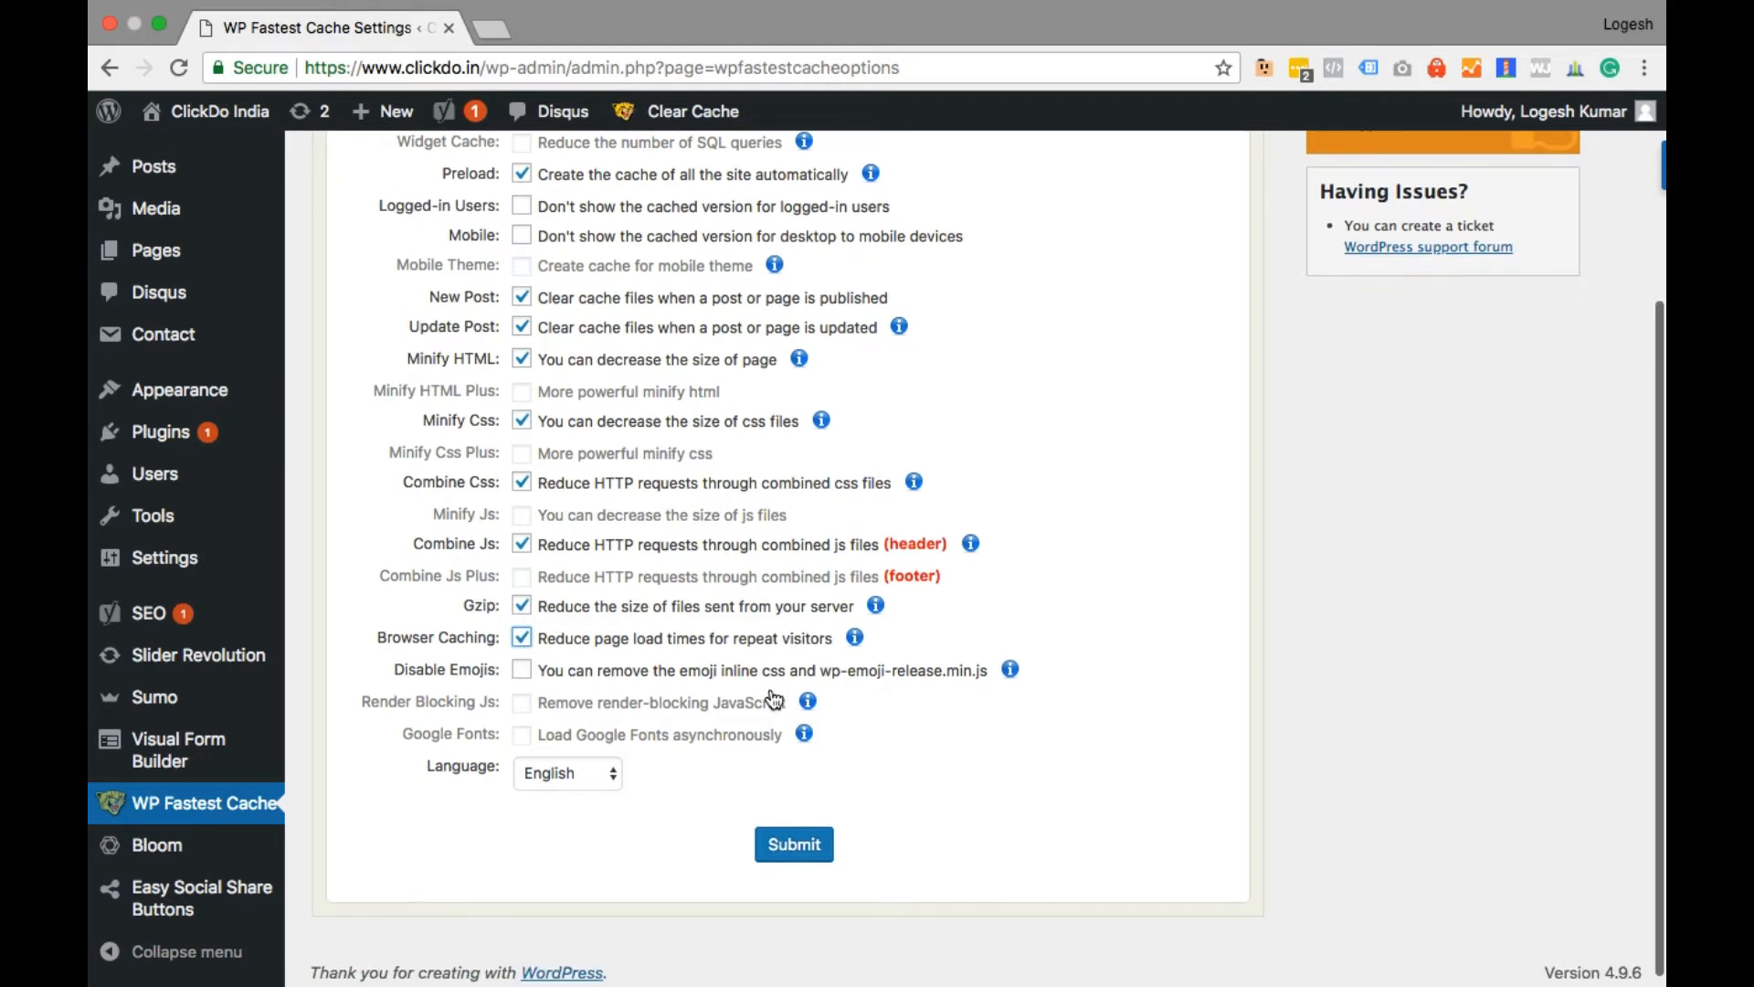
click(787, 846)
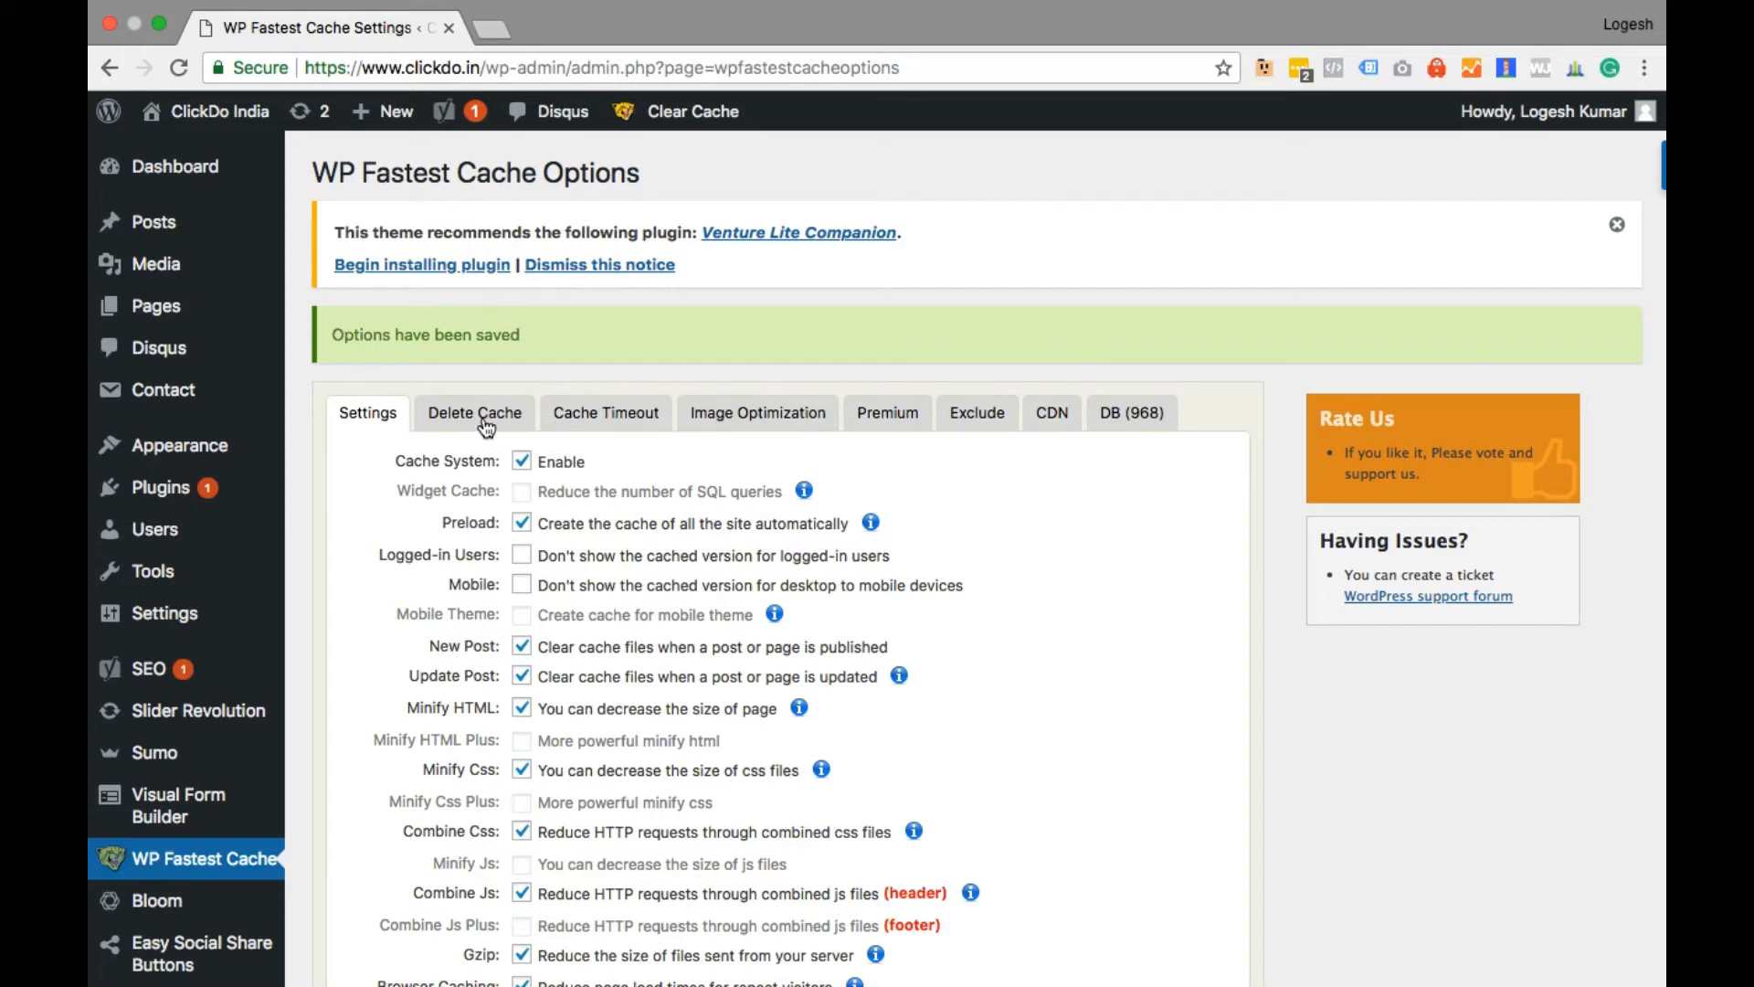
- Delete the site's cache together with the minified CSS/JS
mouse_move(642, 113)
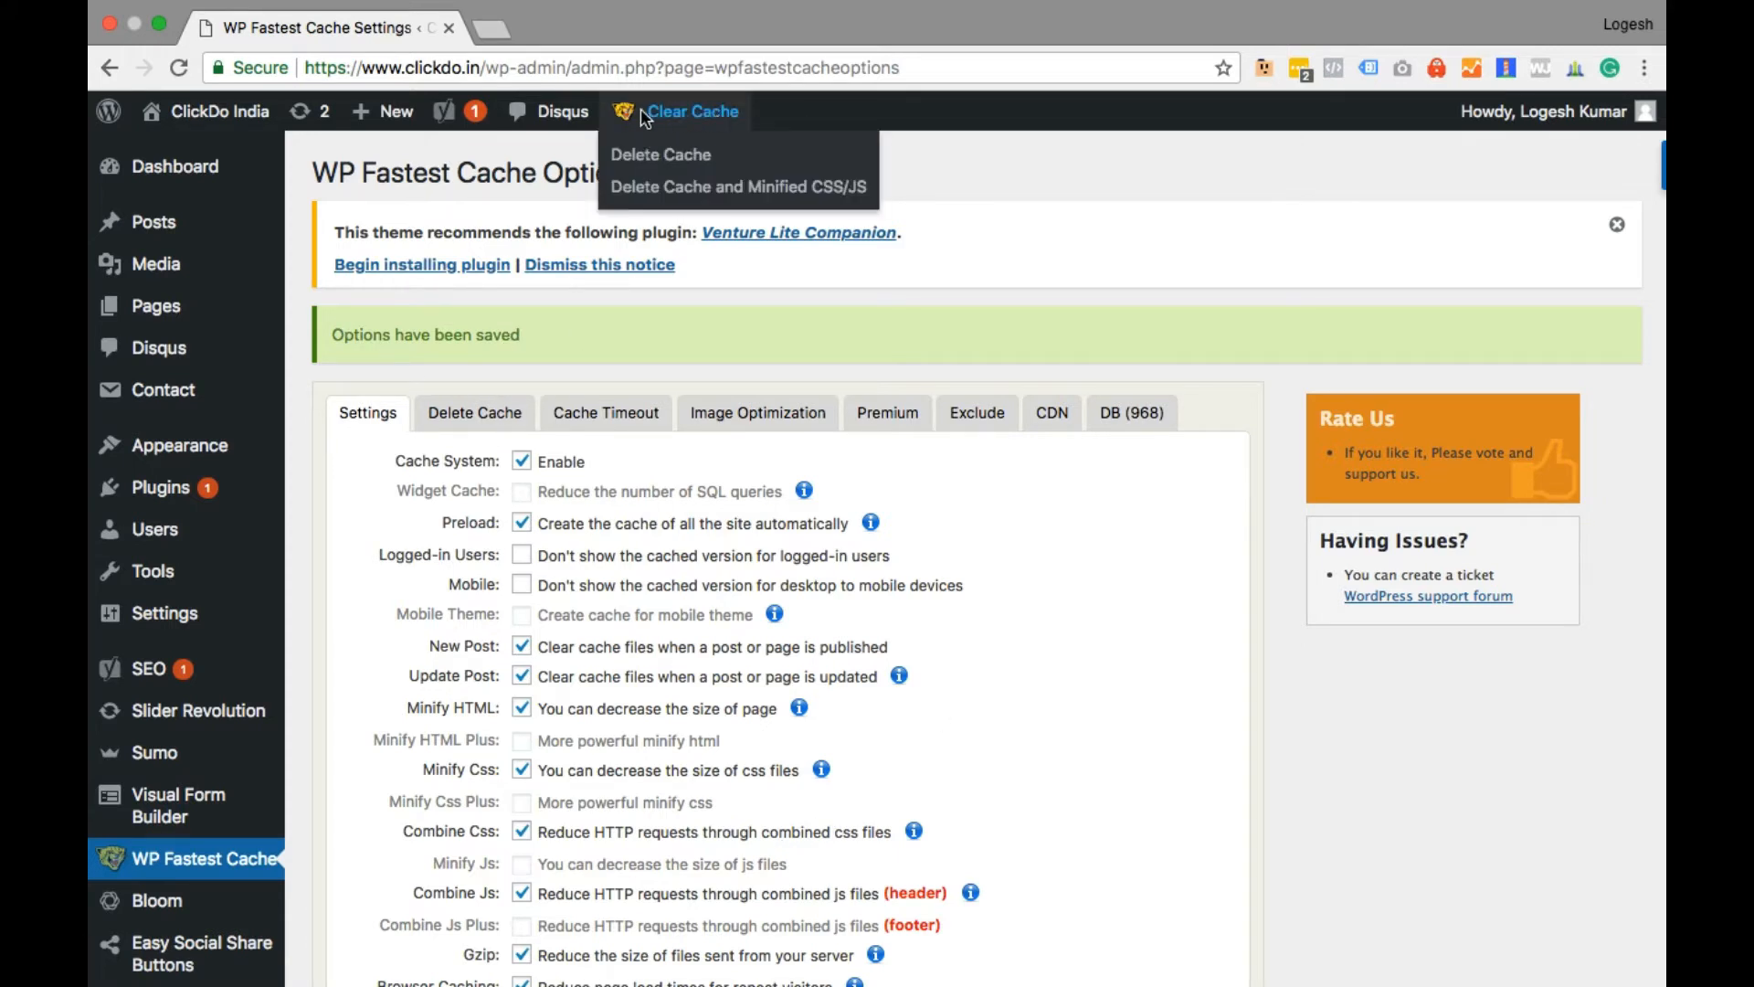
click(712, 193)
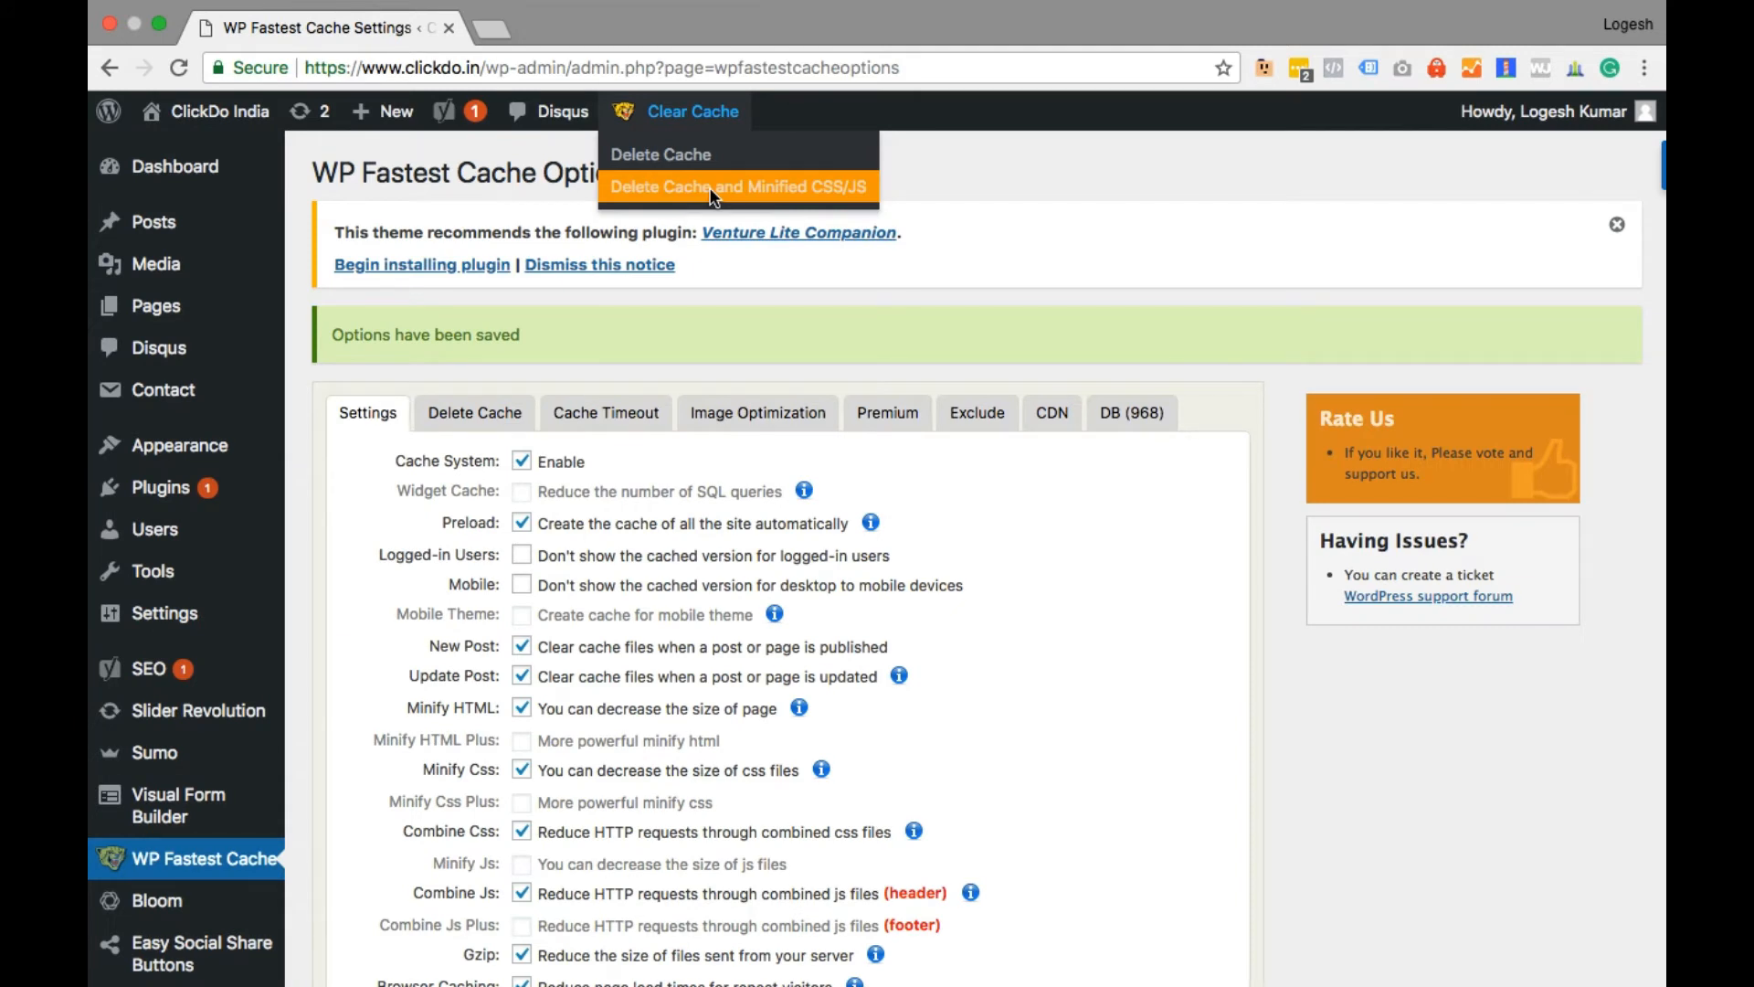
click(1167, 197)
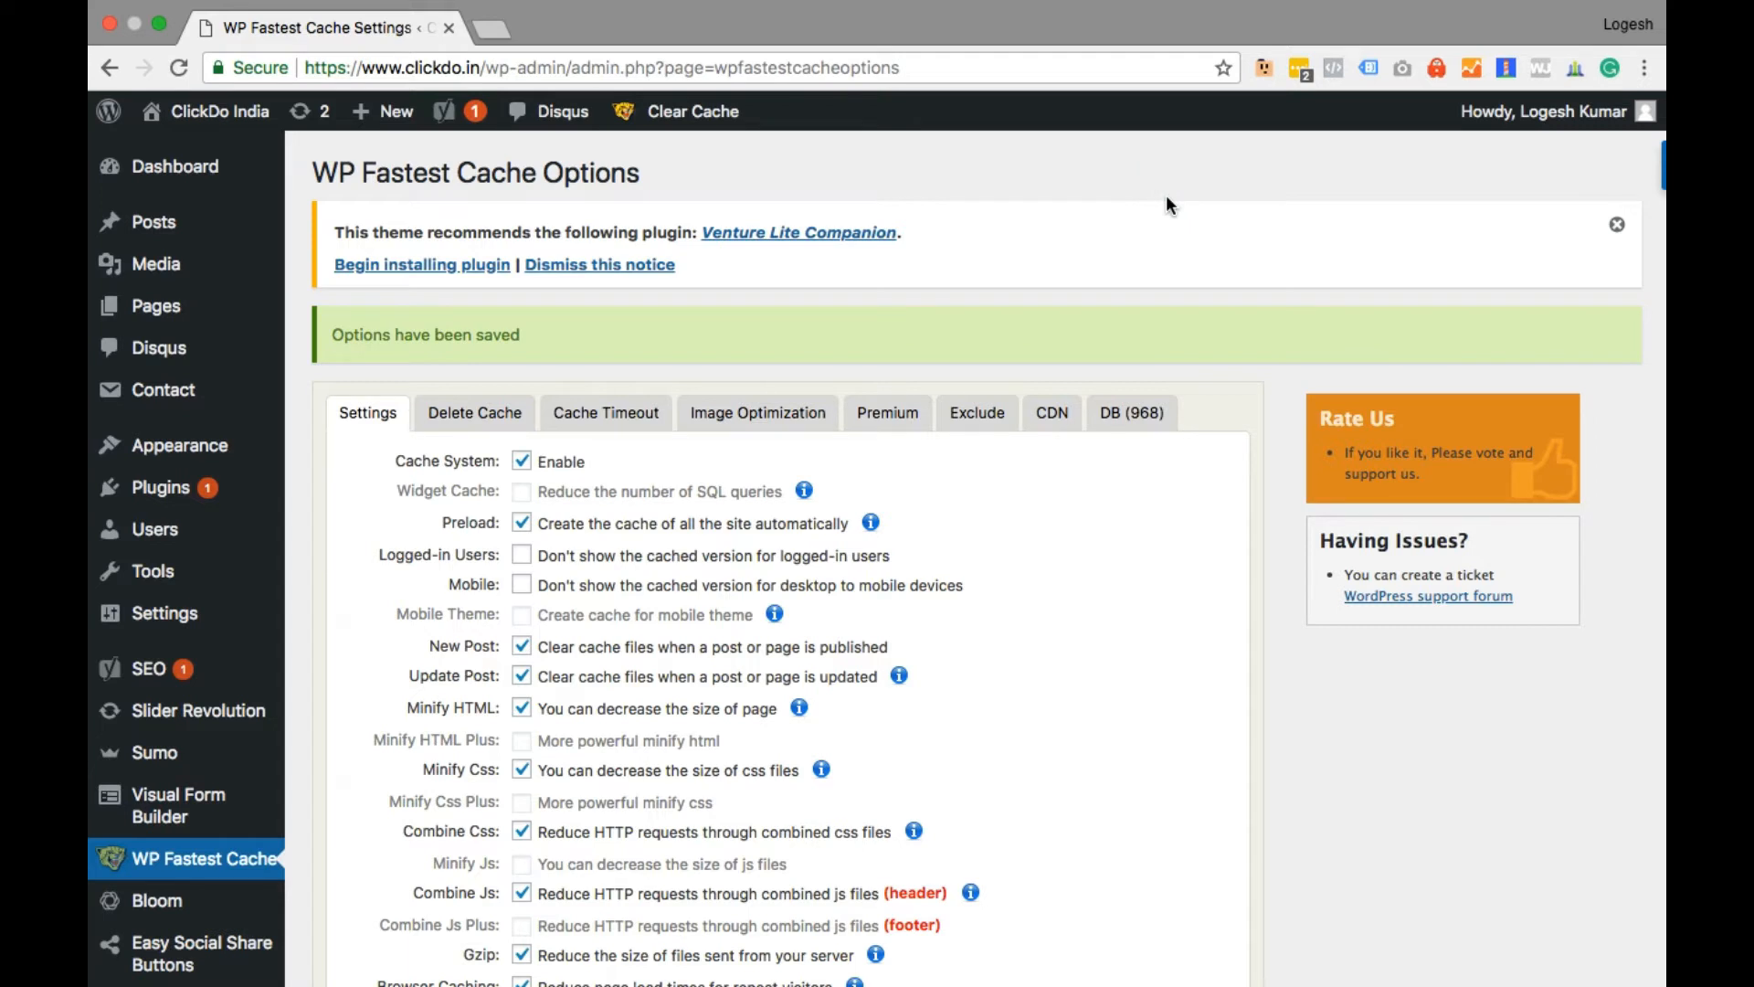
click(1273, 388)
- Deactivate WP Fastest Cache in the list of installed plugins
scroll(1274, 389, down, 5)
mouse_move(155, 498)
click(334, 498)
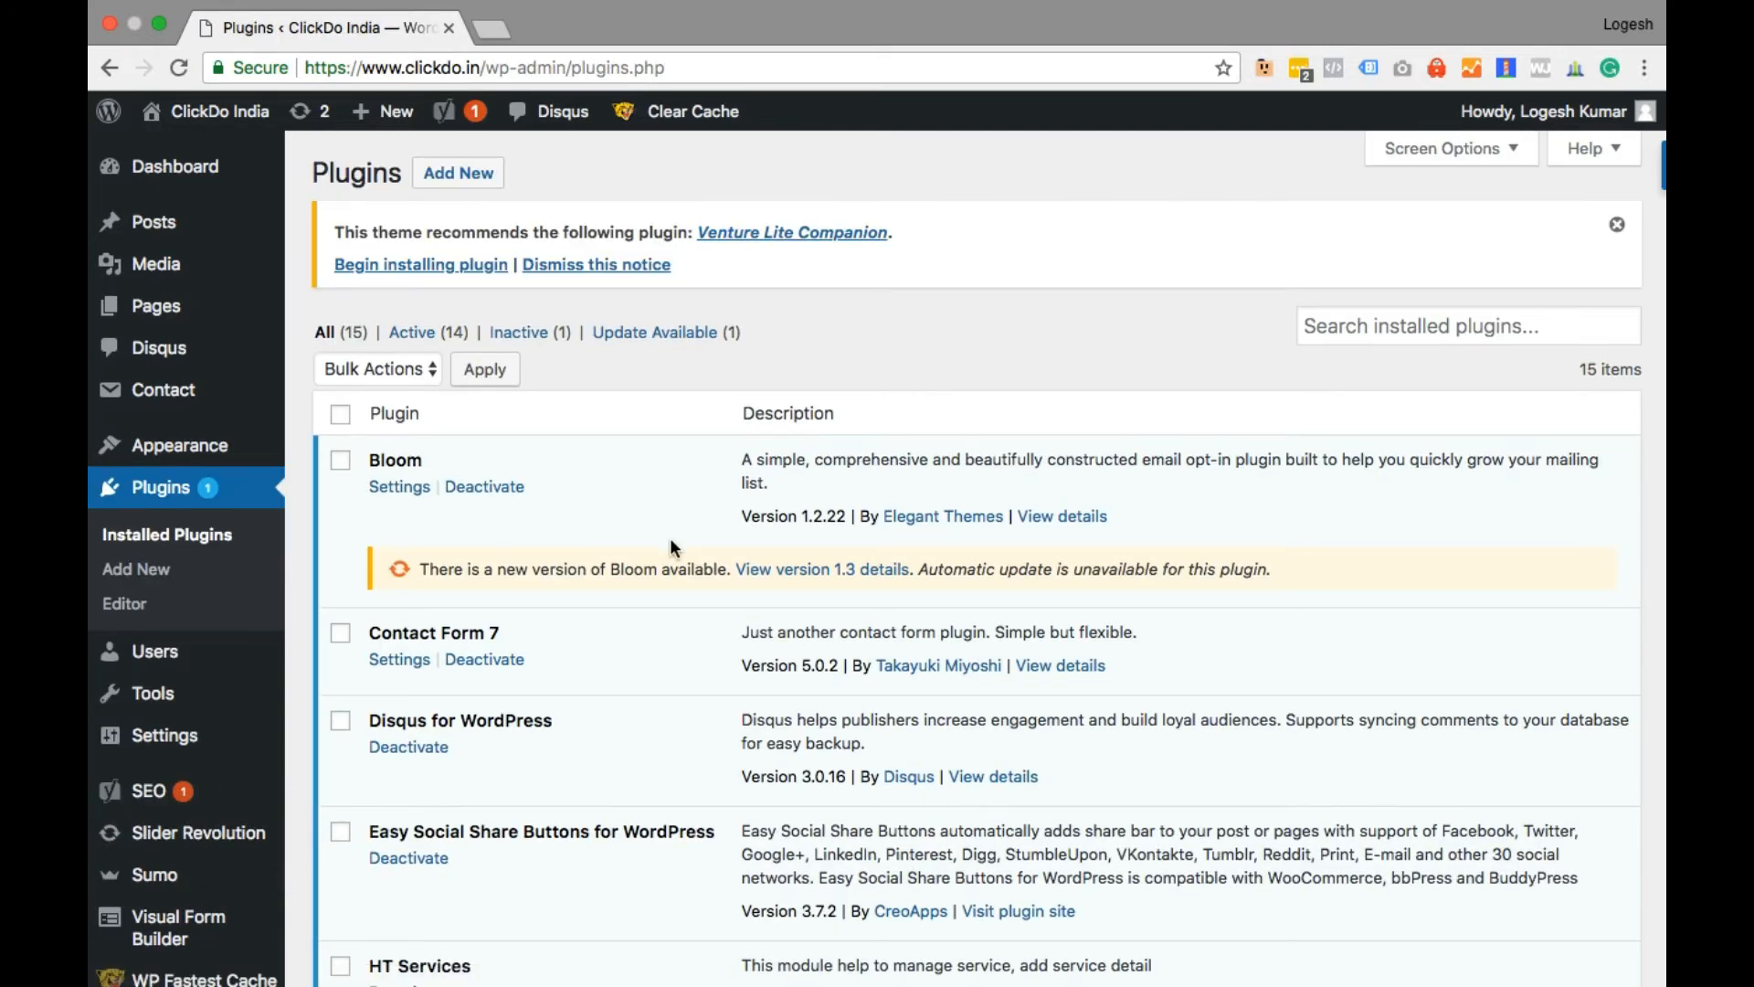
scroll(671, 537, down, 10)
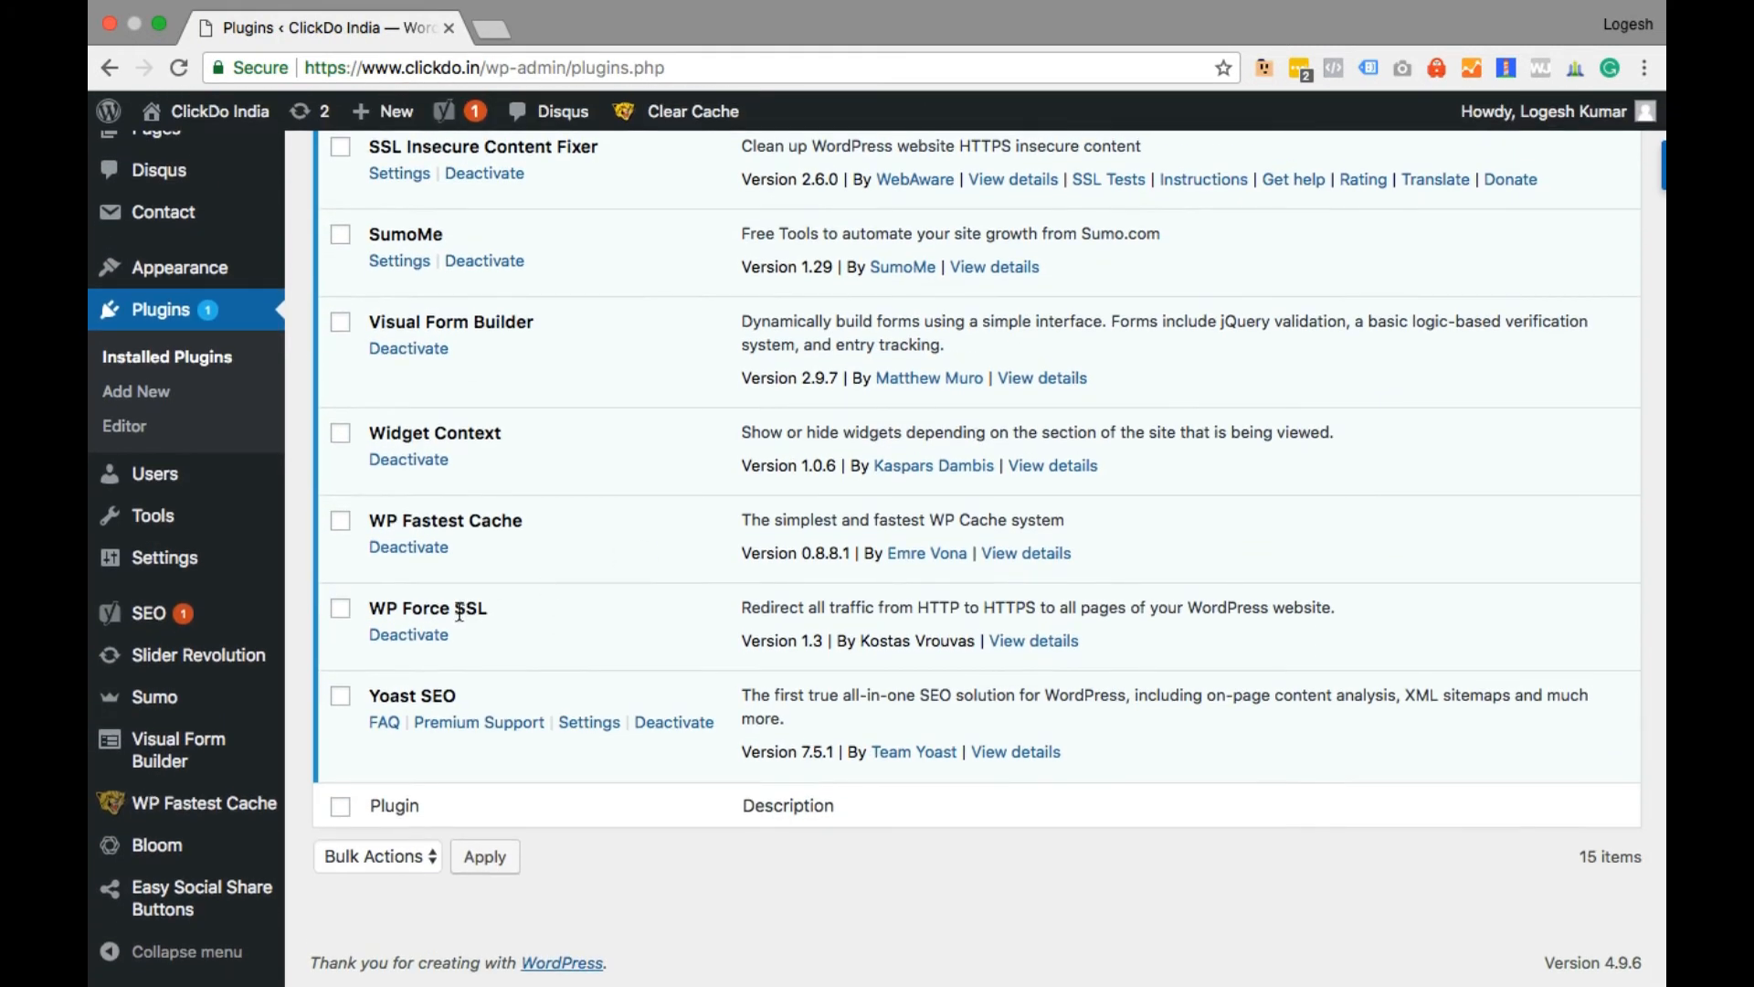
click(413, 551)
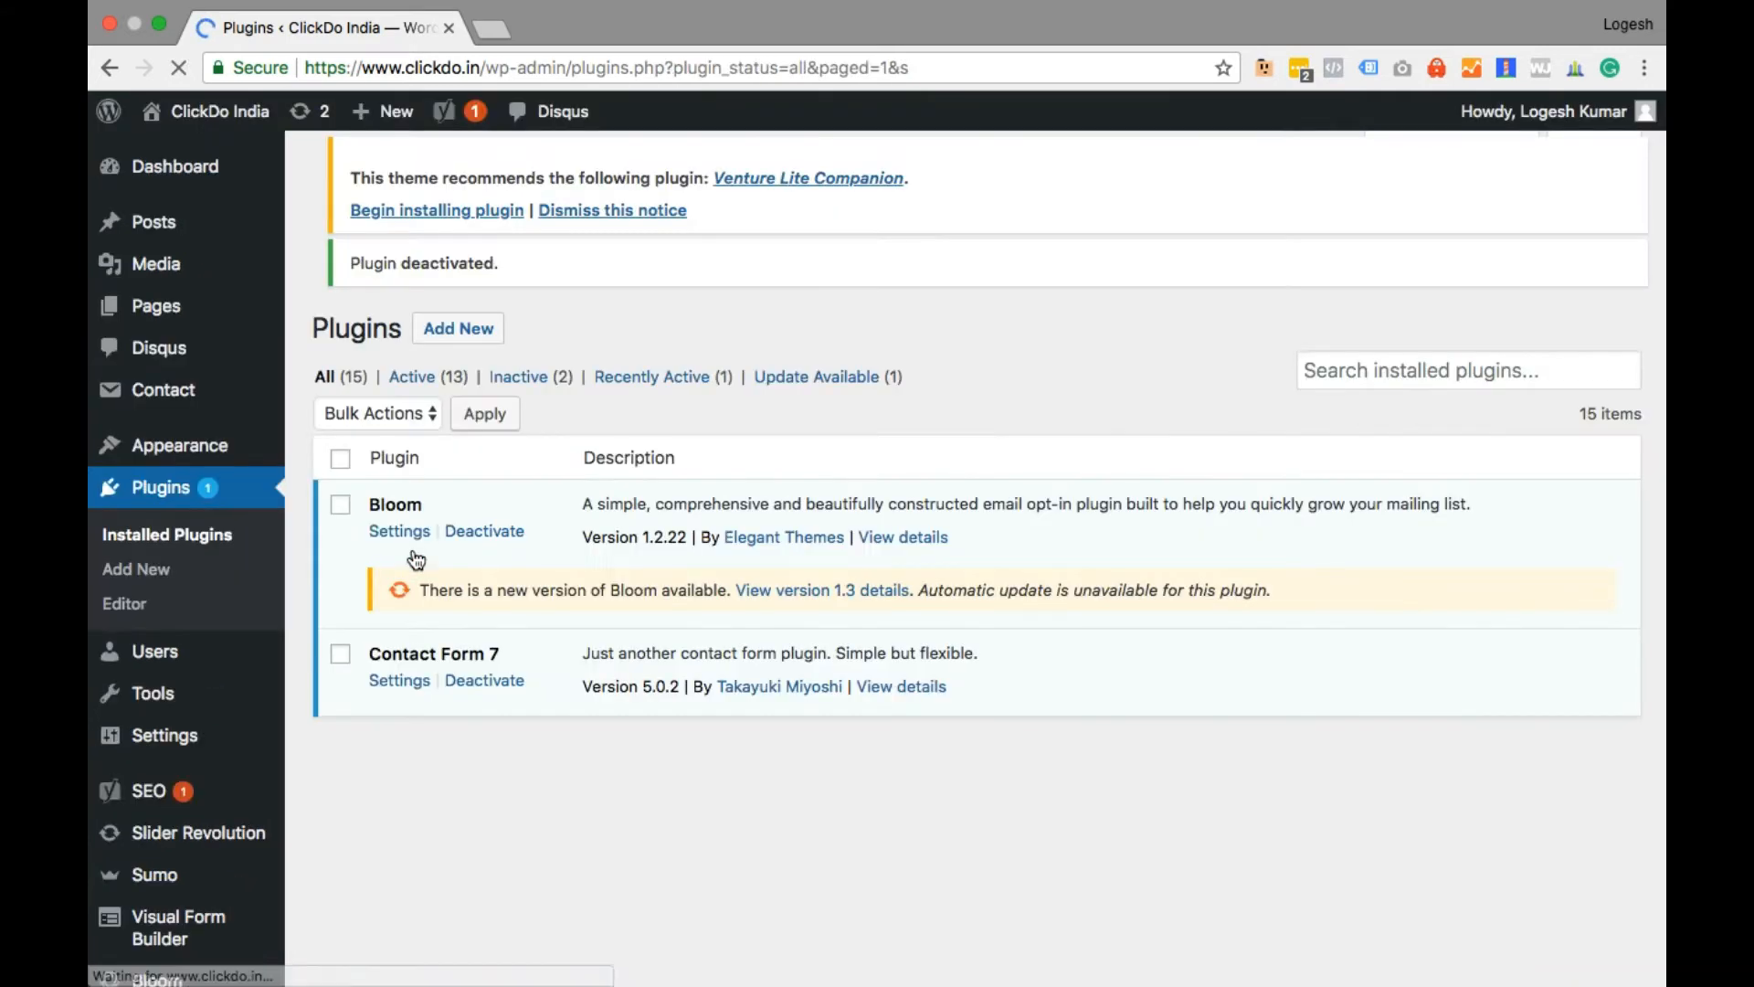
- Delete the deactivated WP Fastest Cache plugin and its data from the installed plugins
scroll(687, 542, down, 10)
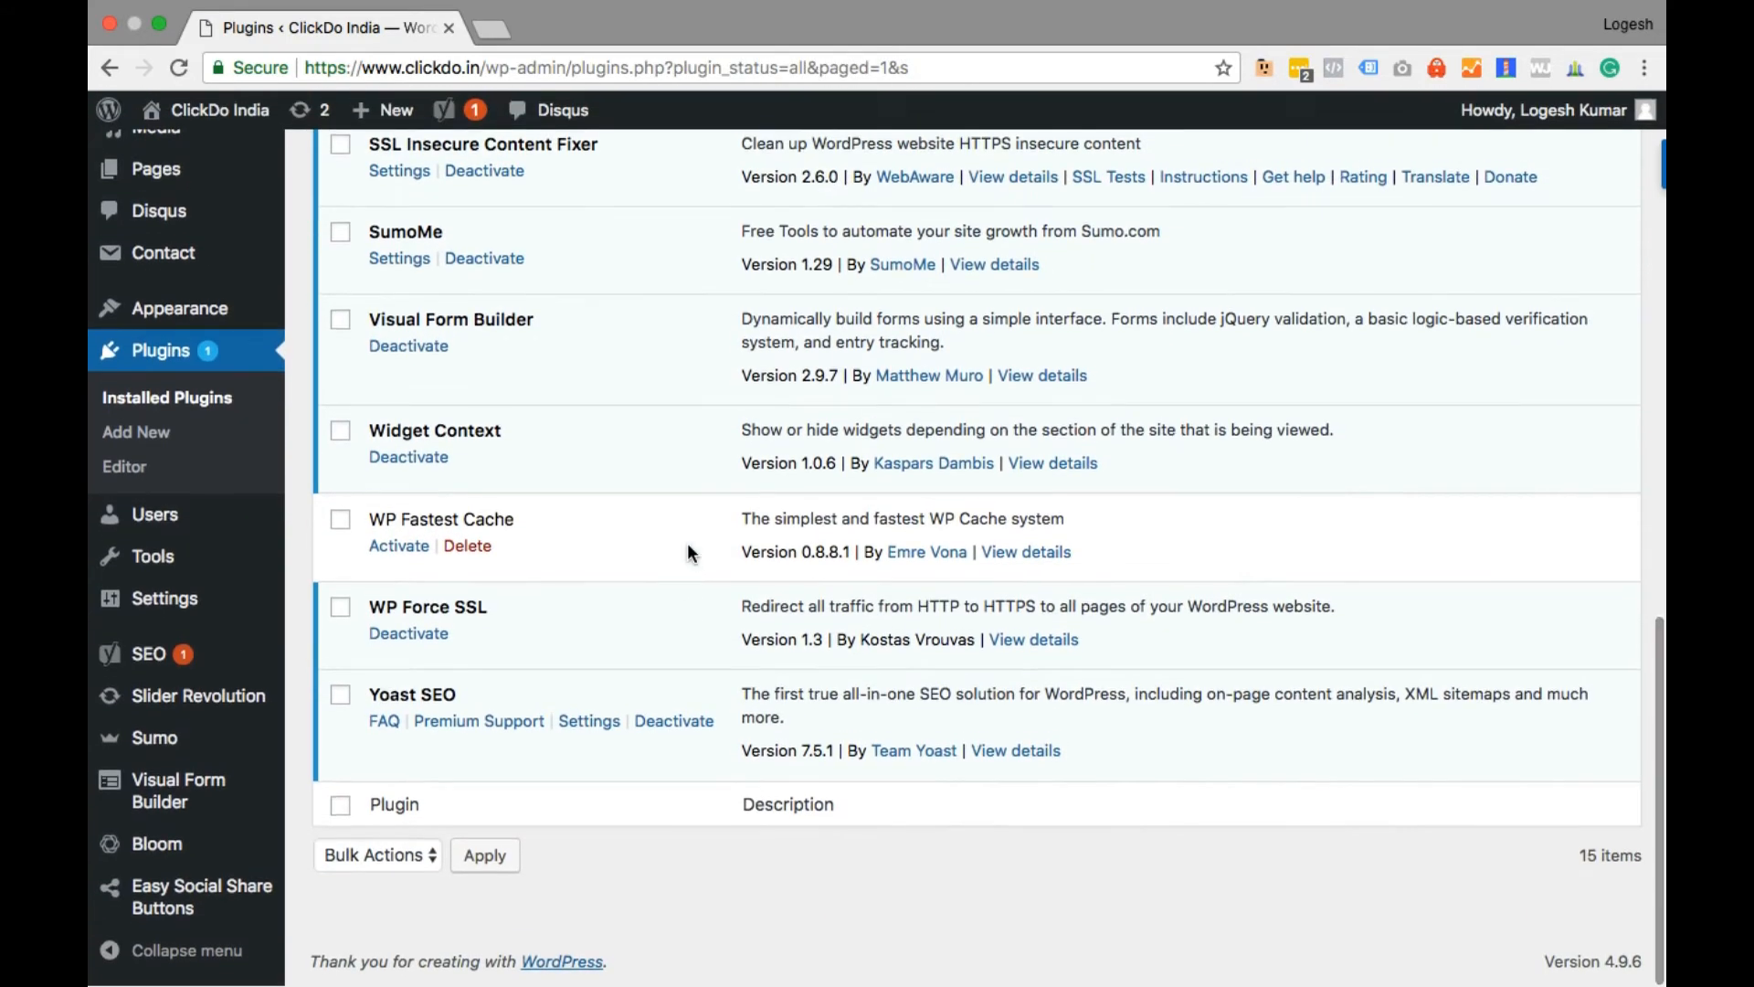
click(466, 546)
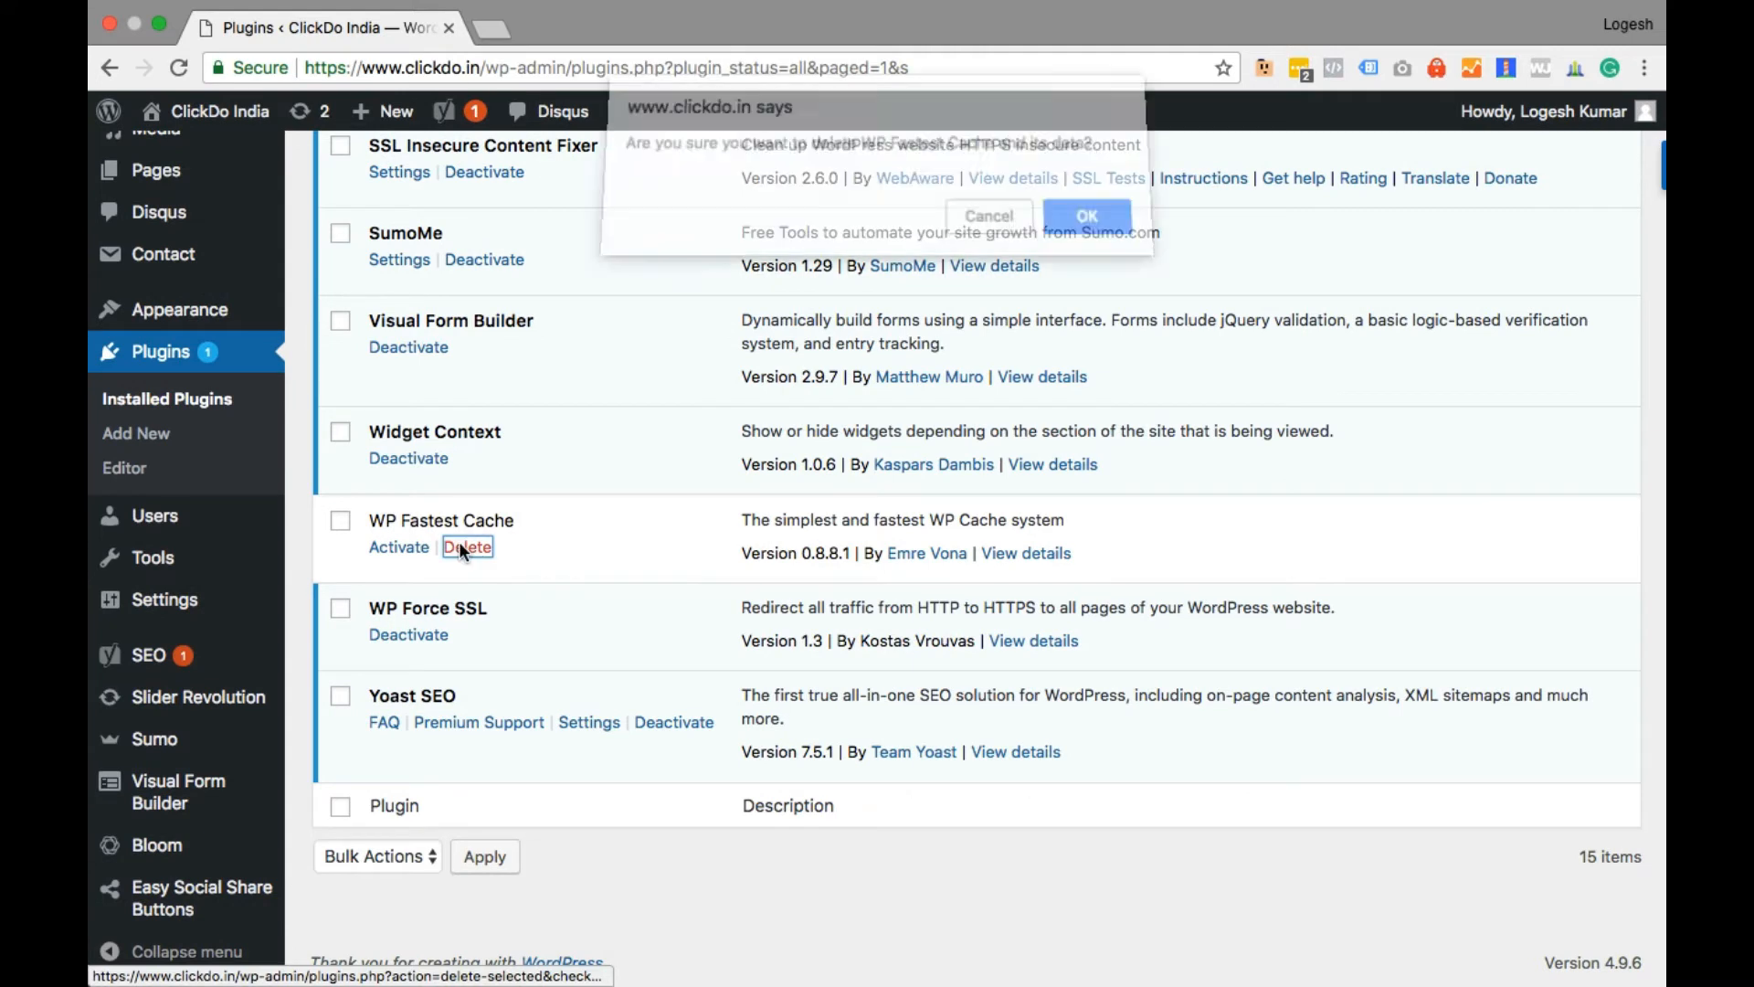
click(1109, 216)
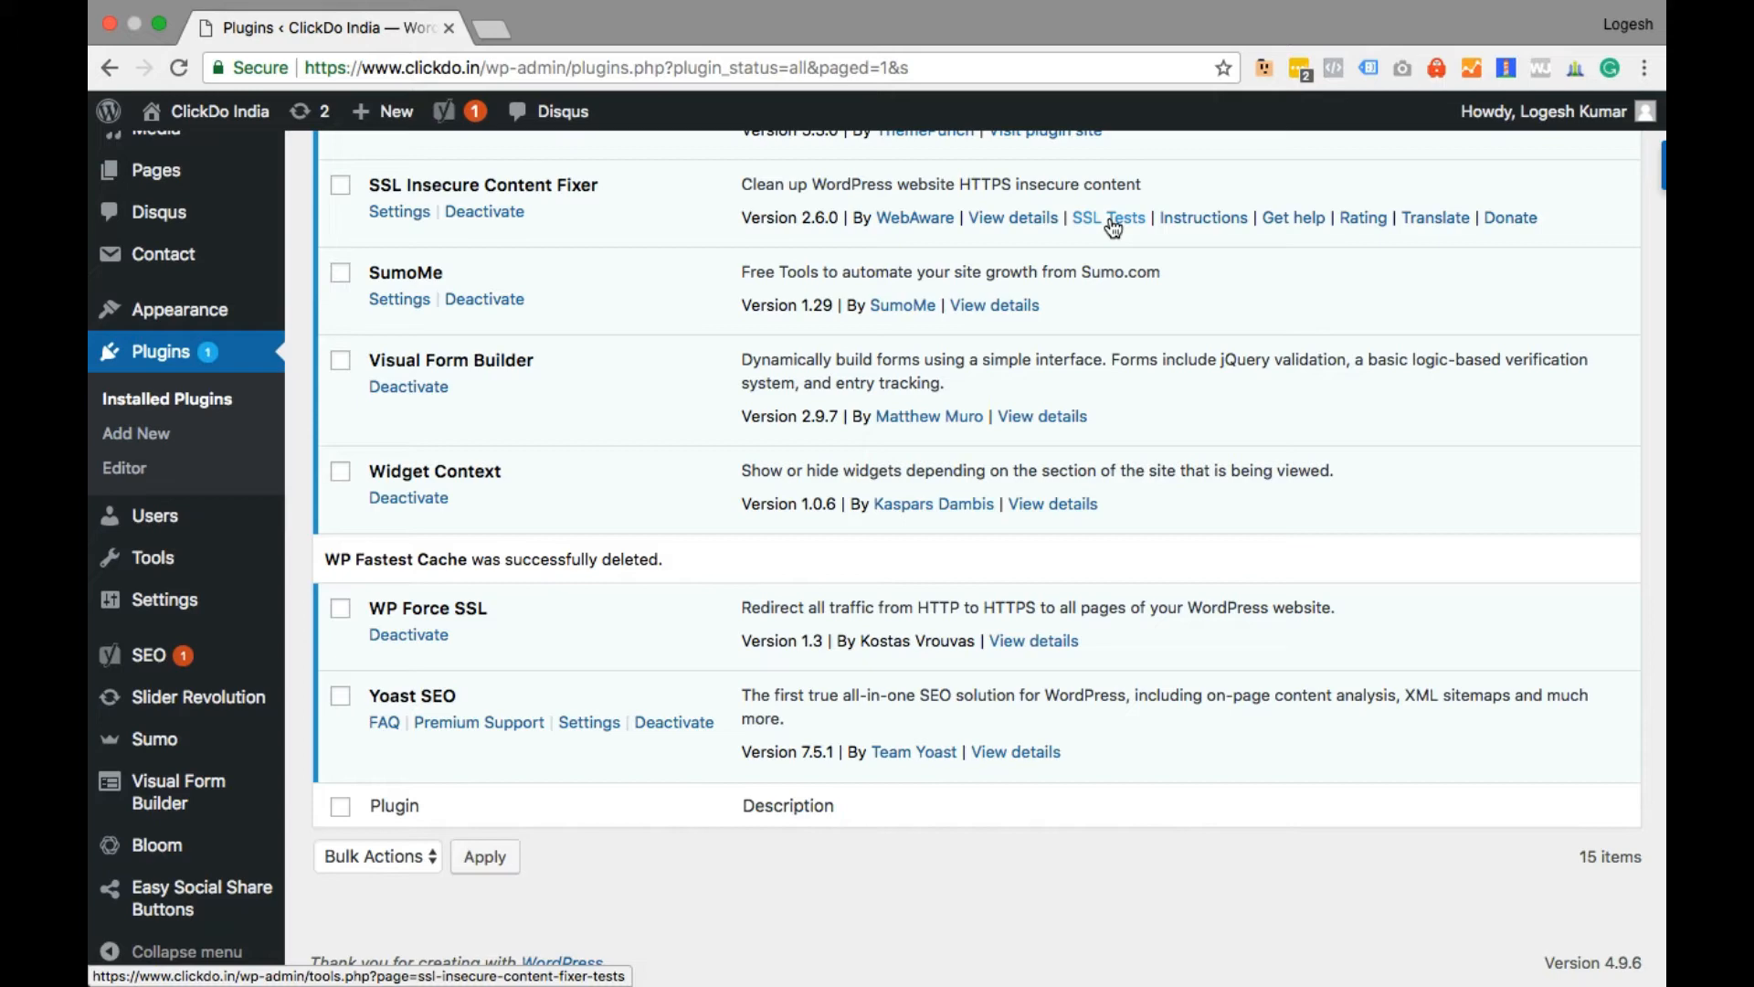
- Search the plugin directory for "w3 total cache", and install and activate W3 Total Cache
scroll(1111, 220, up, 15)
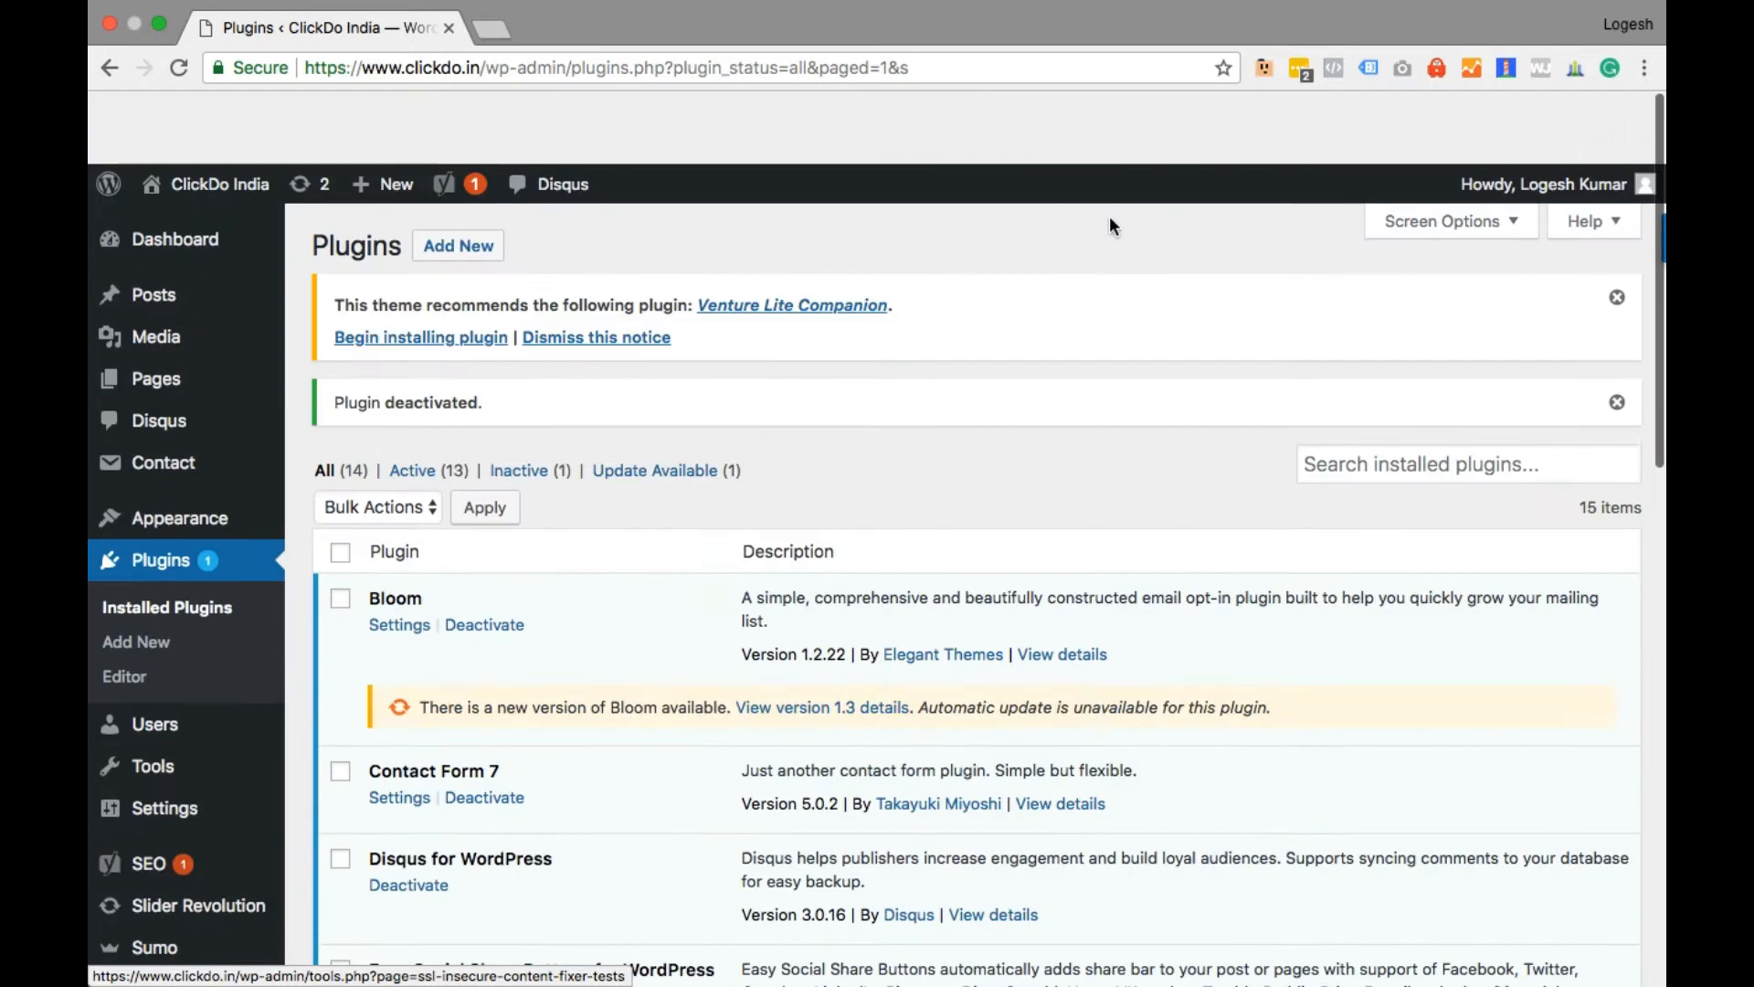
click(423, 182)
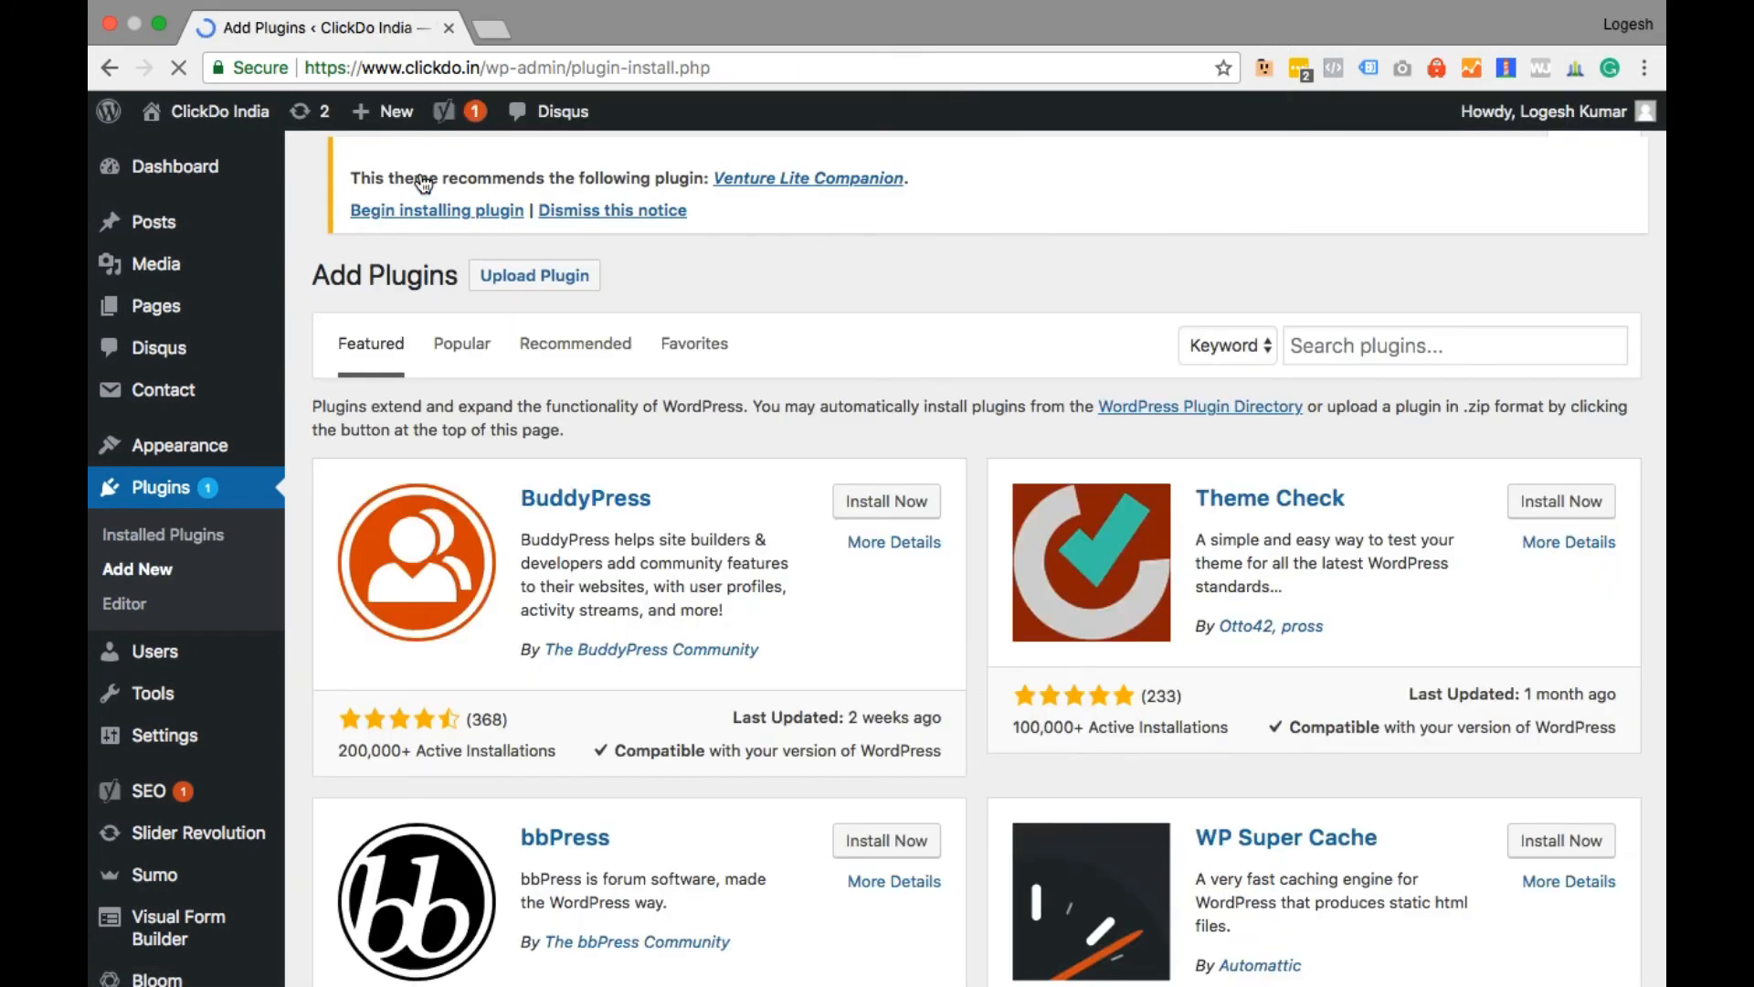
click(1389, 358)
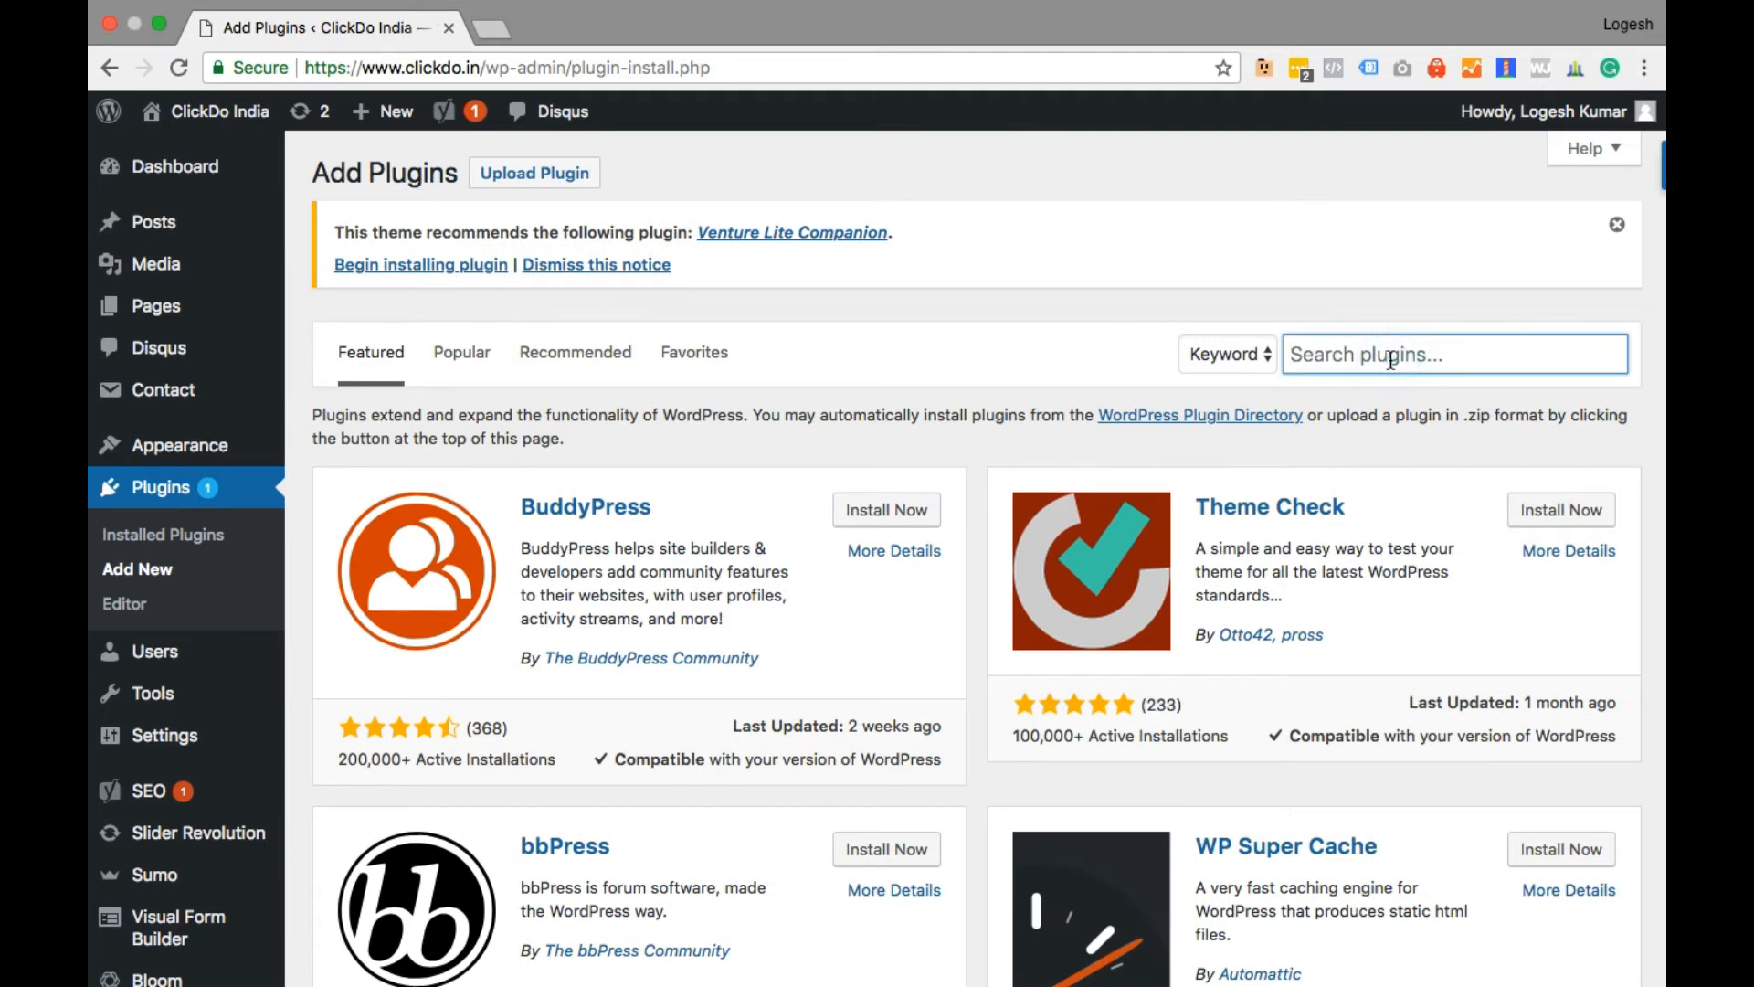
text(w3 total cache)
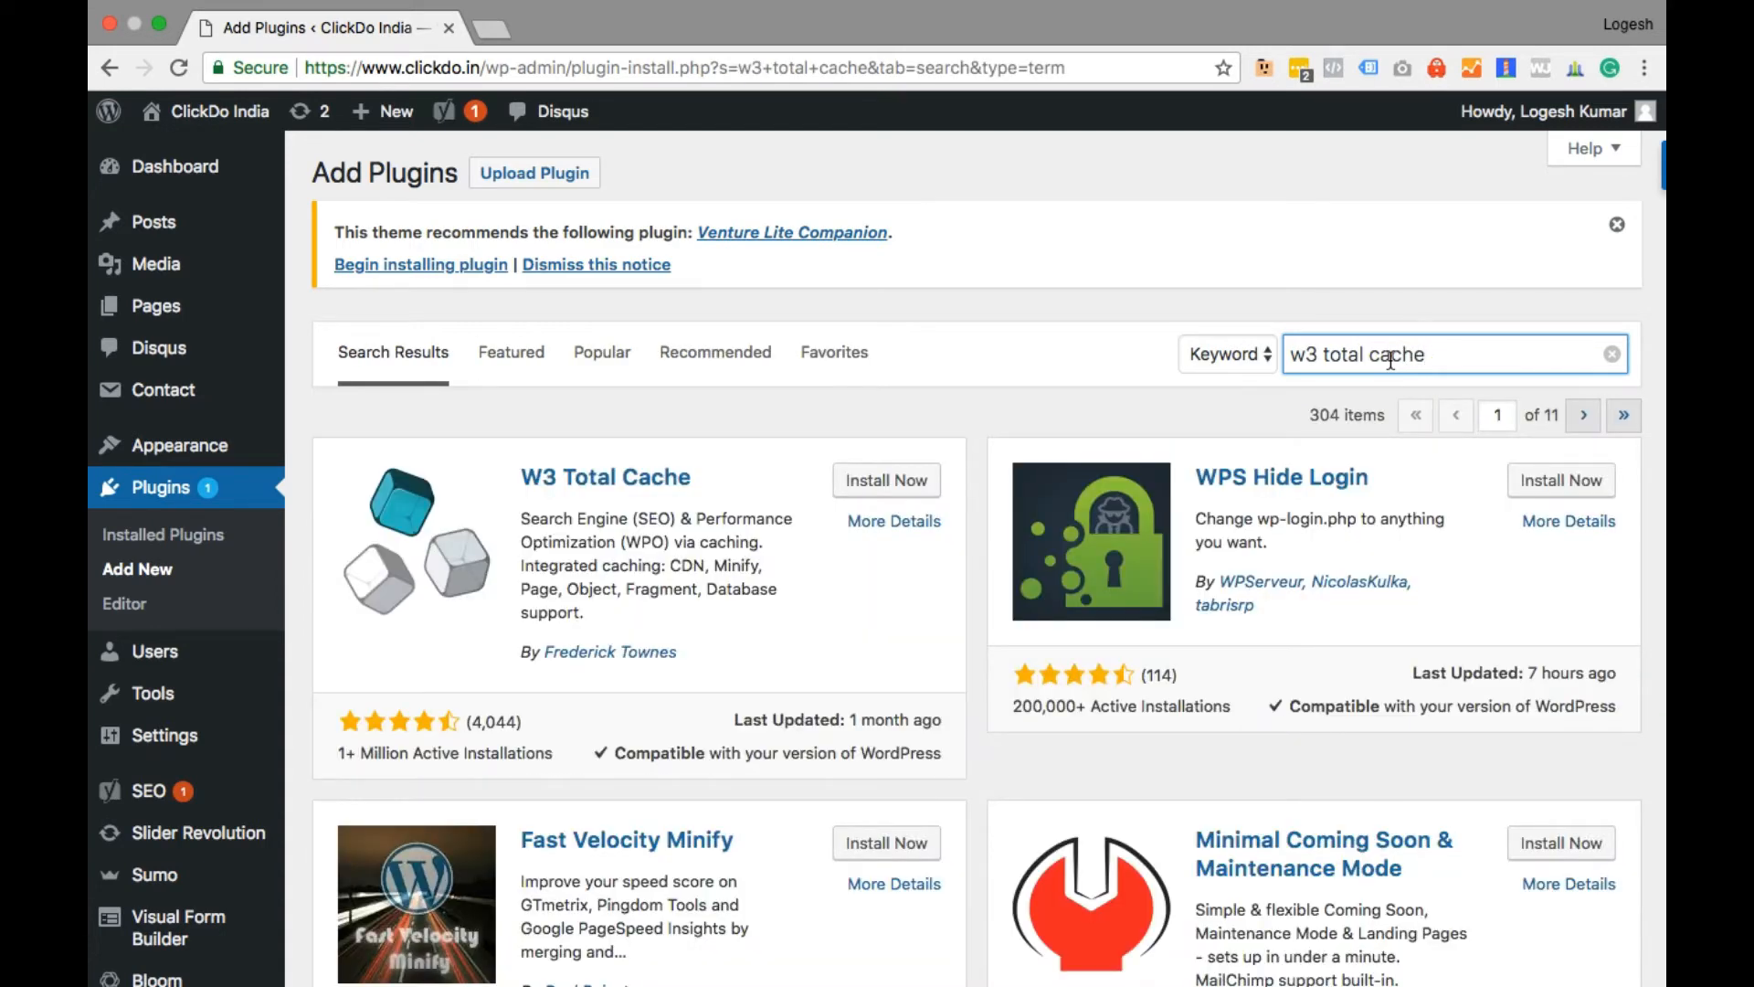
click(885, 492)
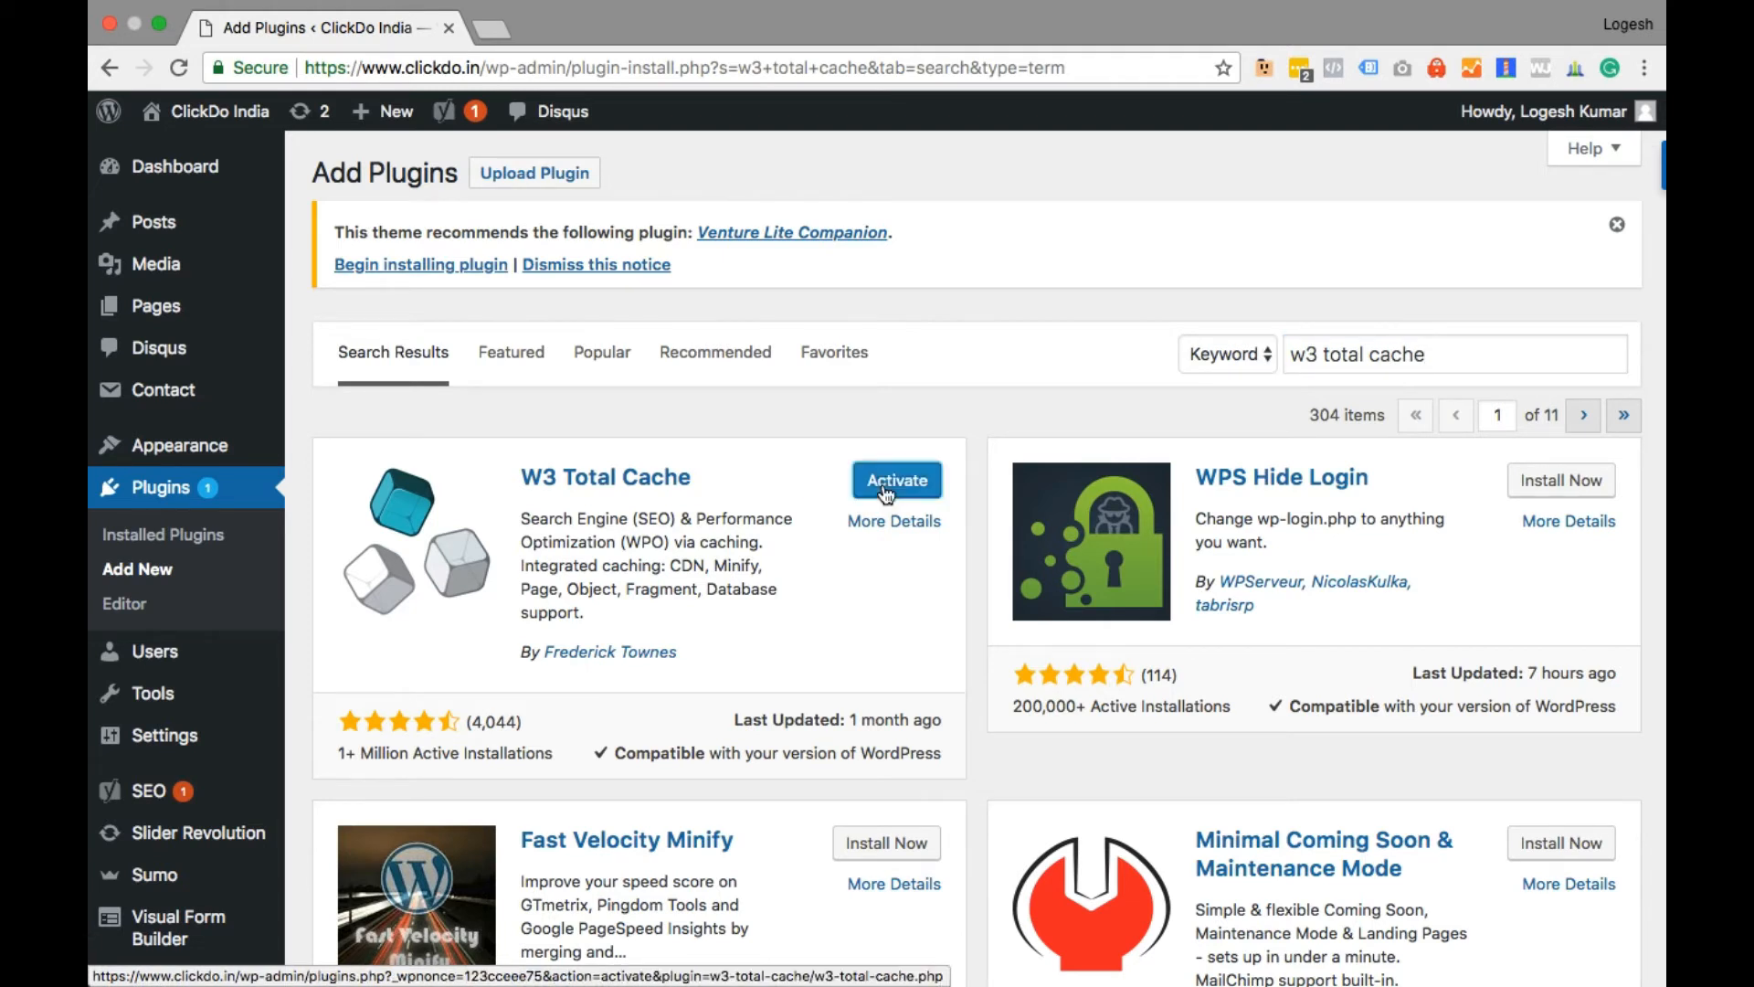
click(884, 492)
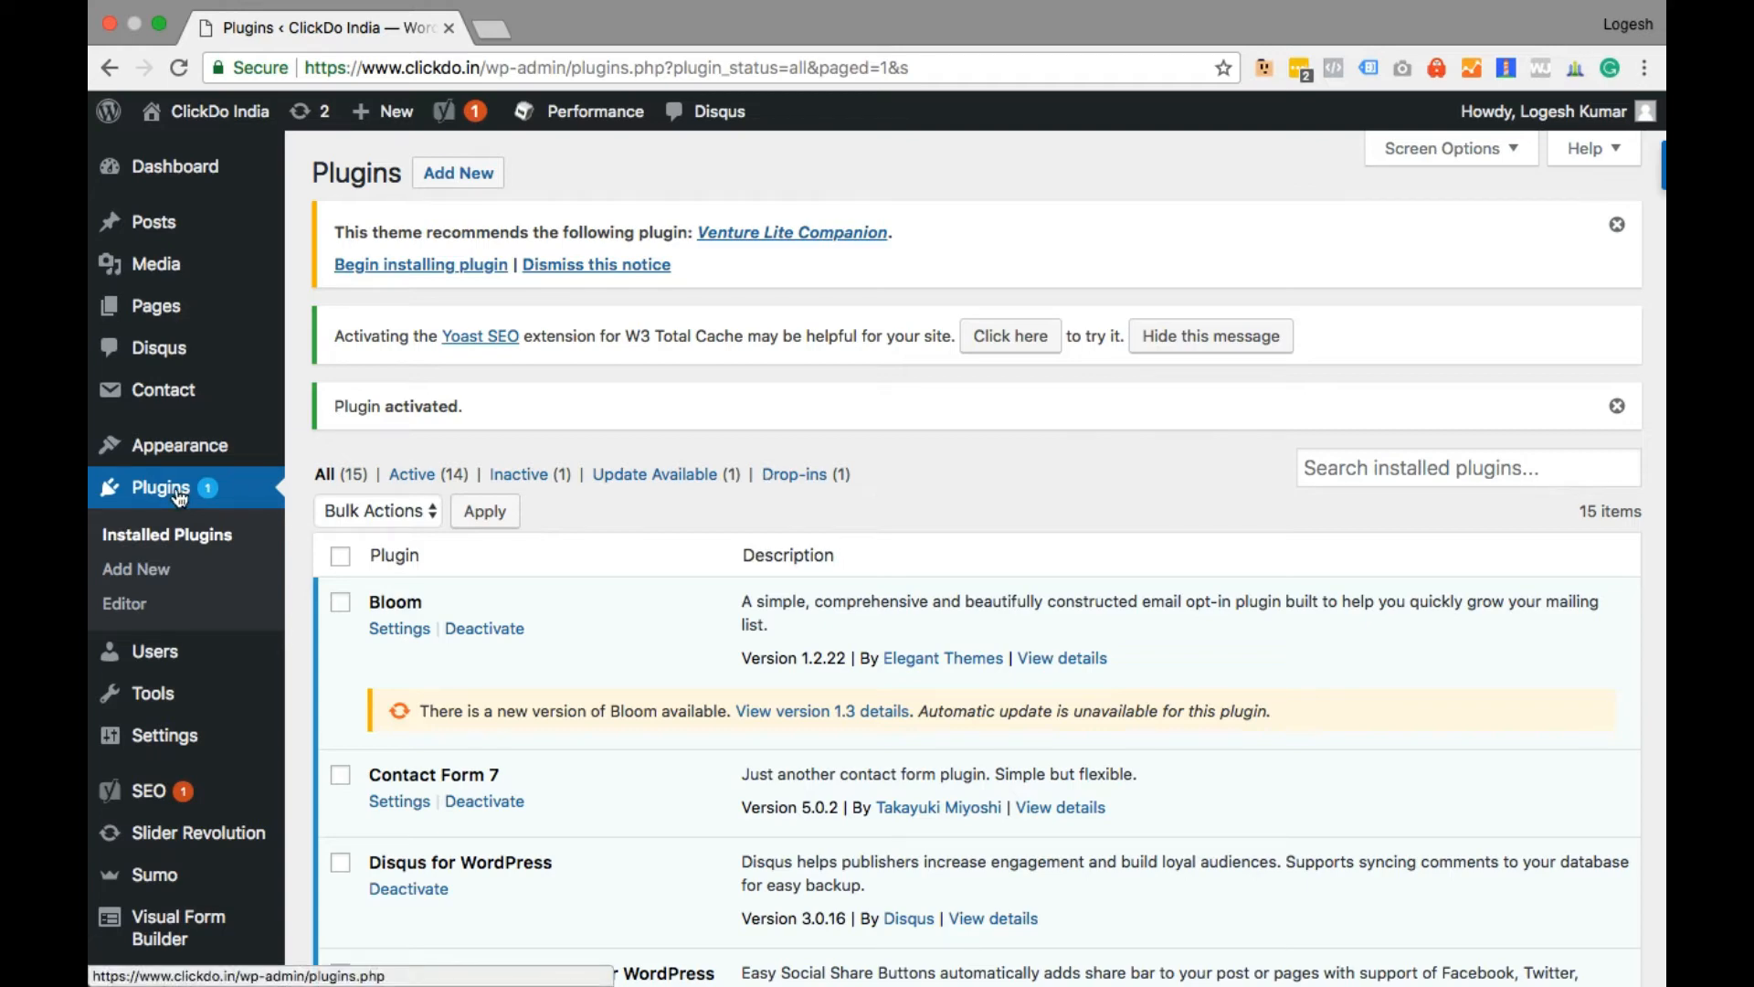
- Activate the suggested Yoast SEO extension for W3 Total Cache and dismiss the support and newsletter dialog
scroll(180, 496, down, 5)
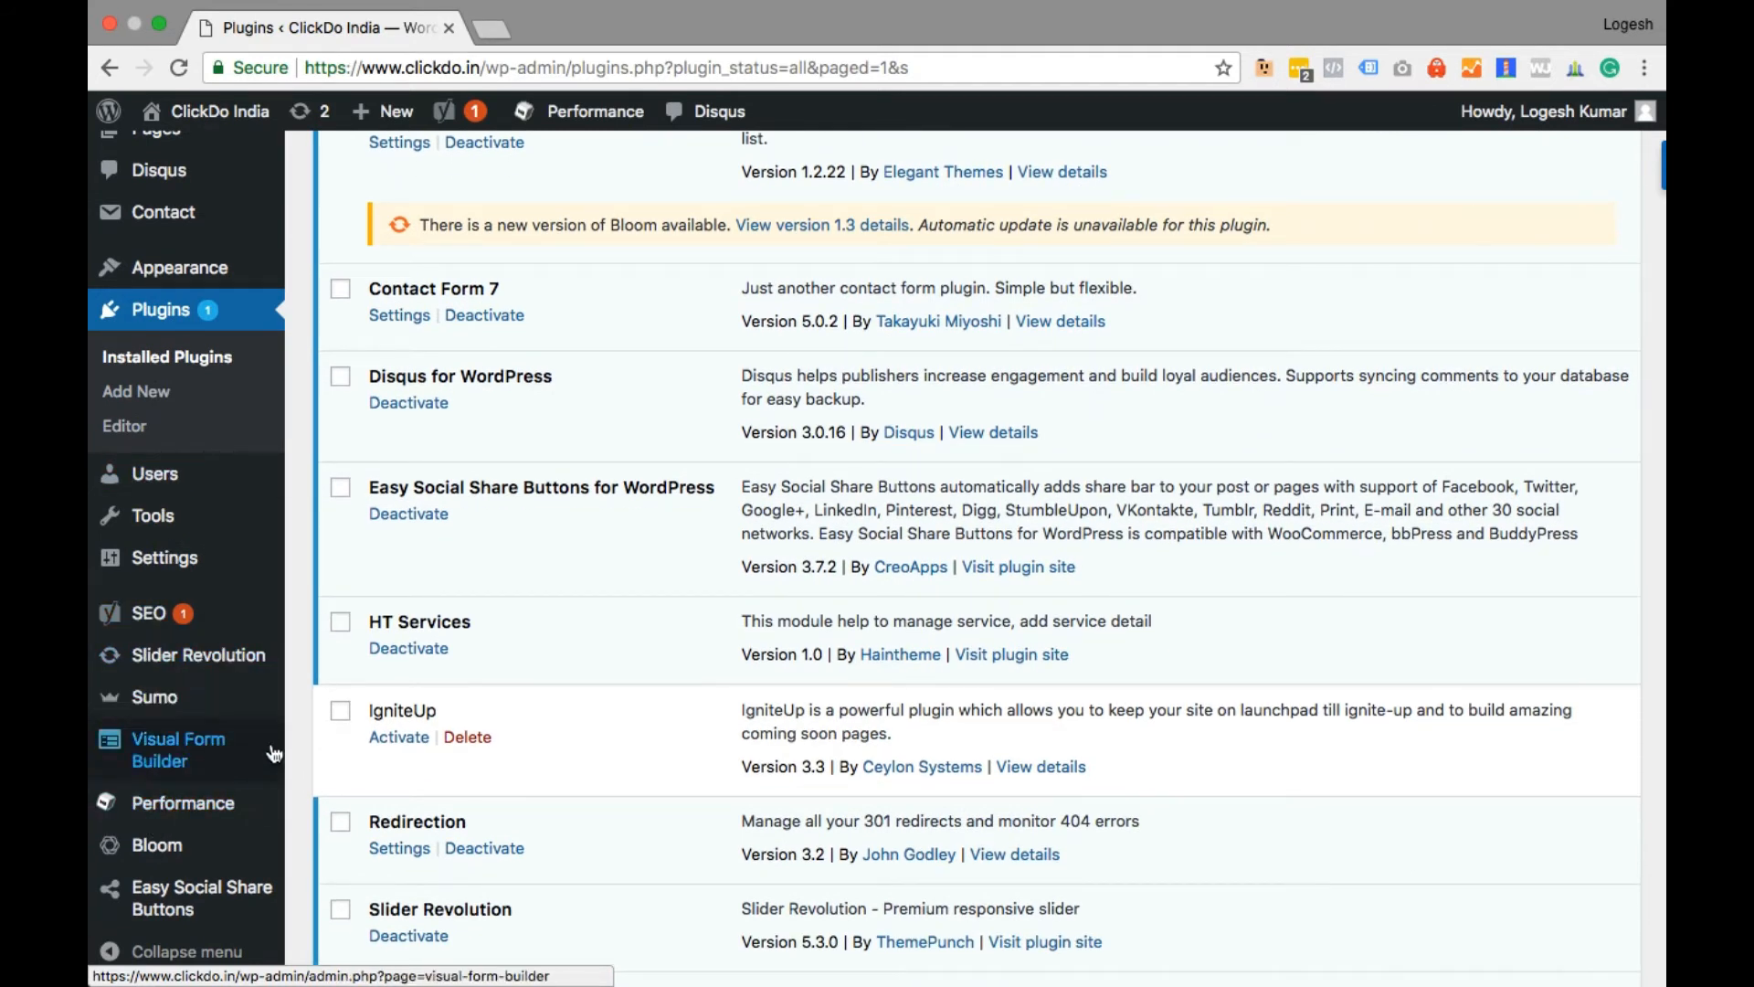
mouse_move(161, 608)
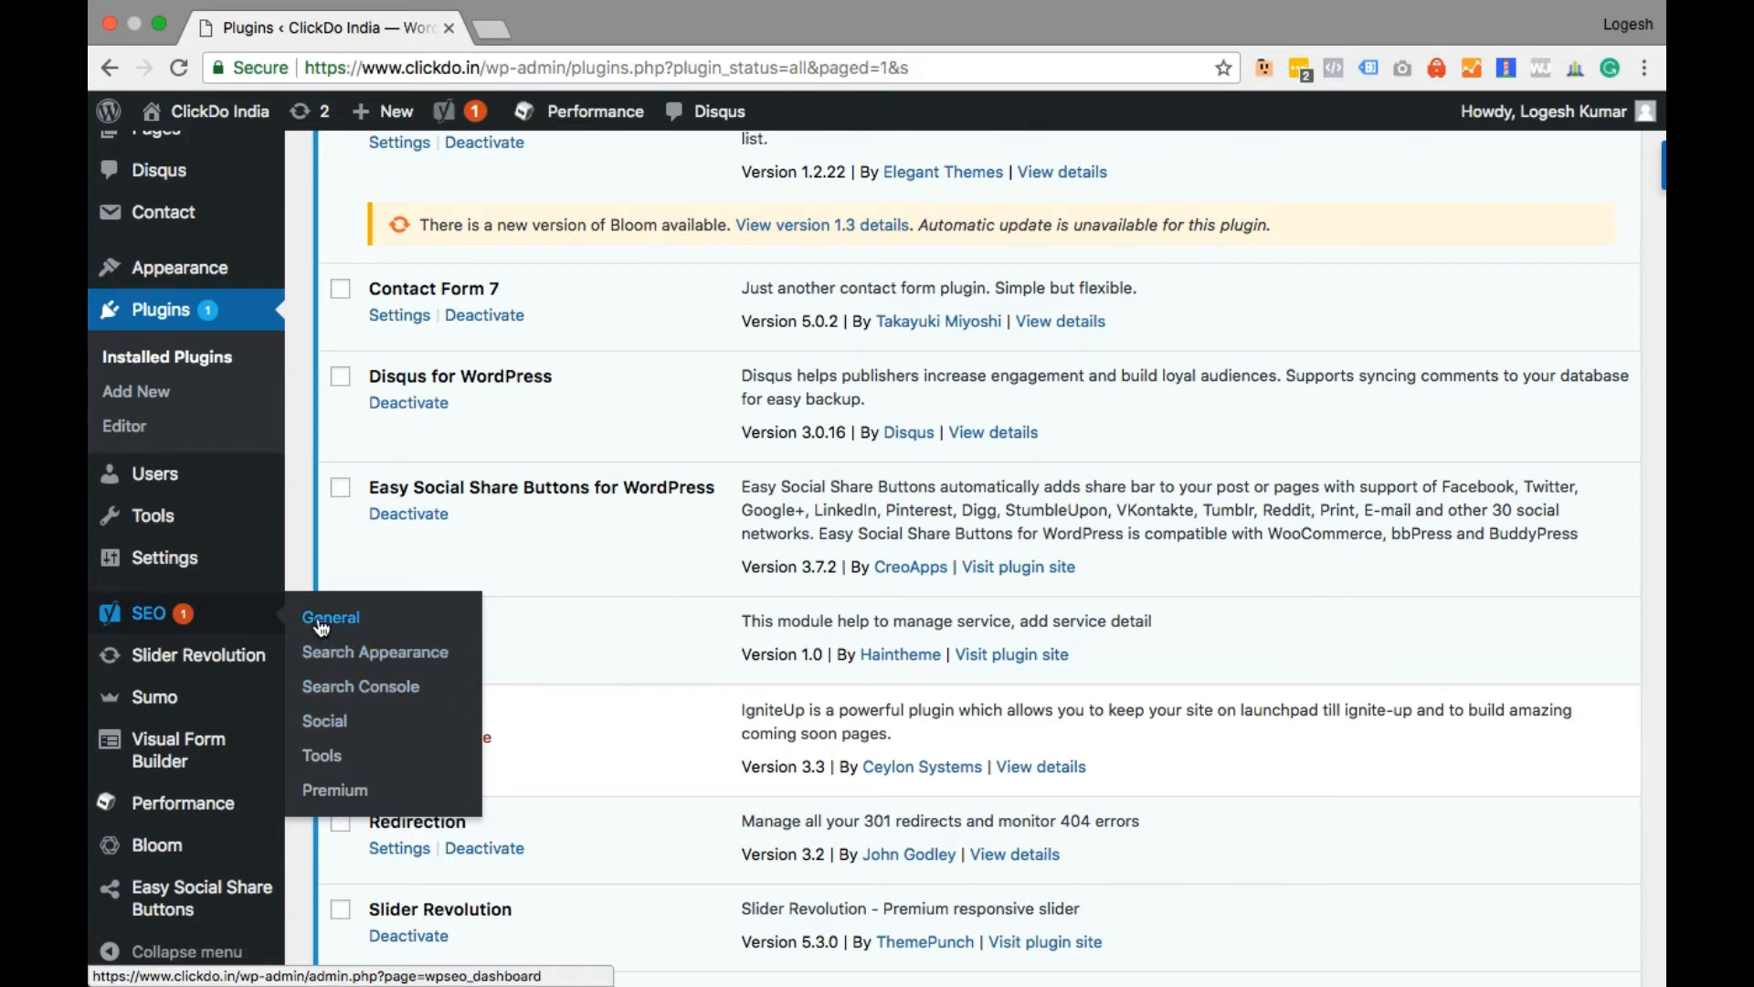
scroll(752, 542, up, 10)
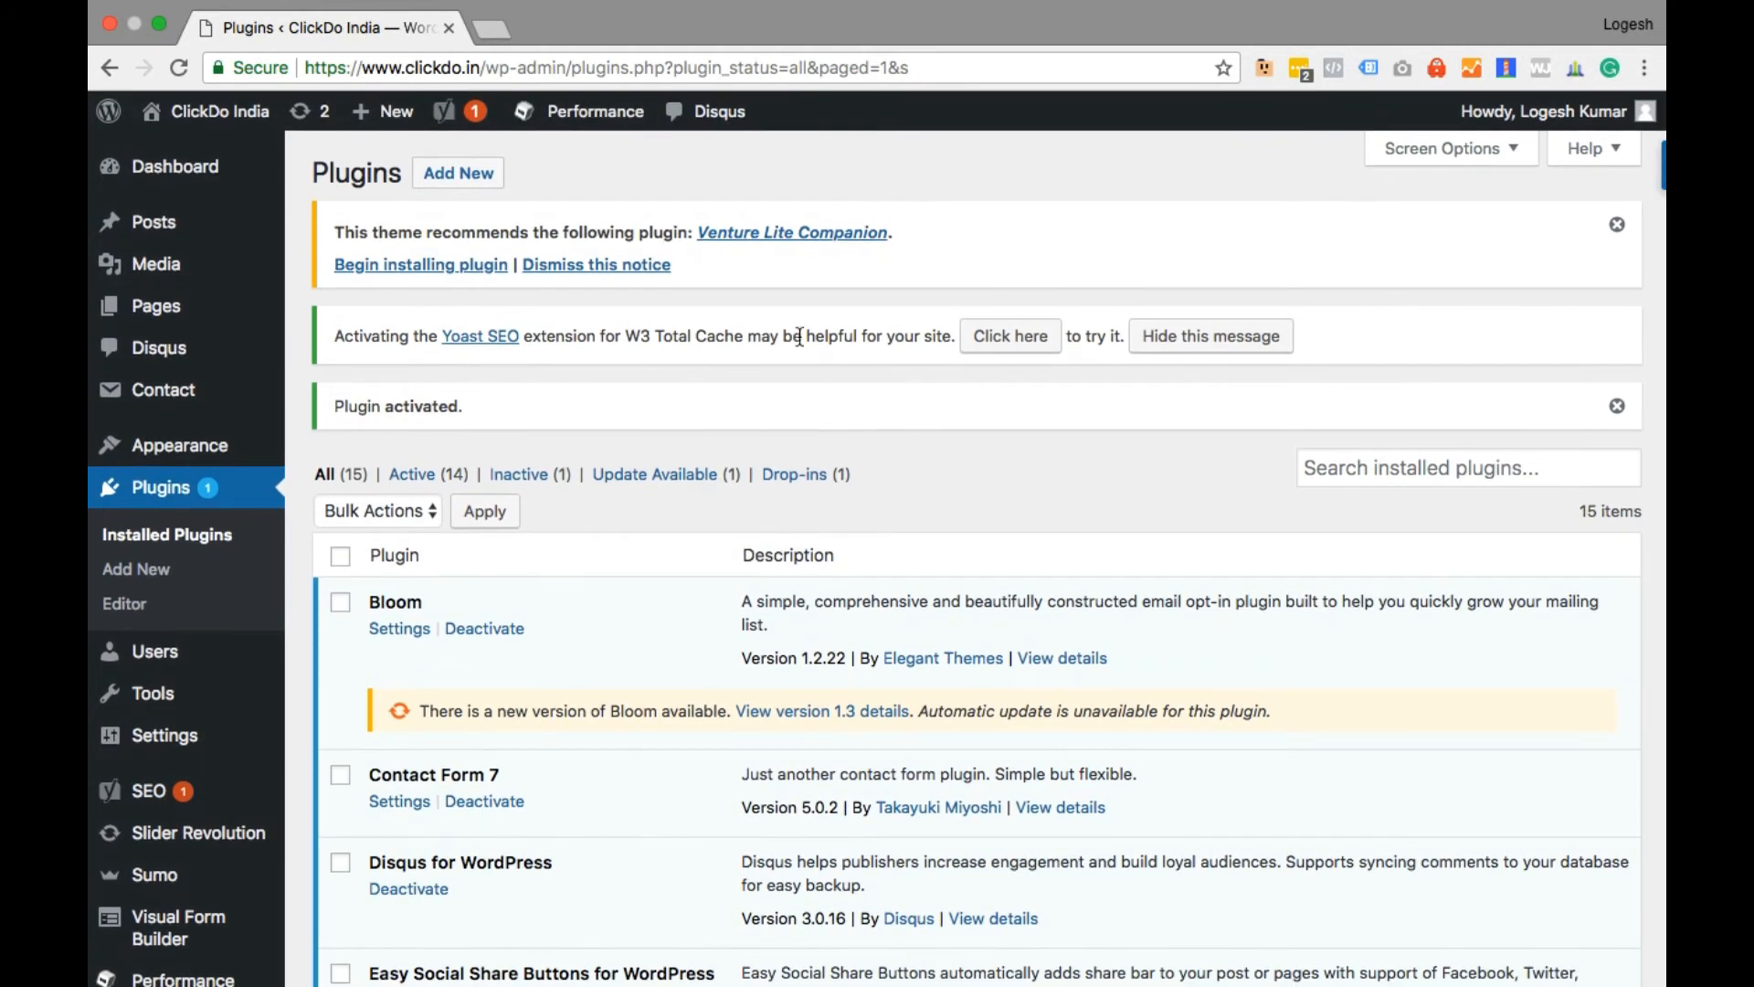
click(1024, 341)
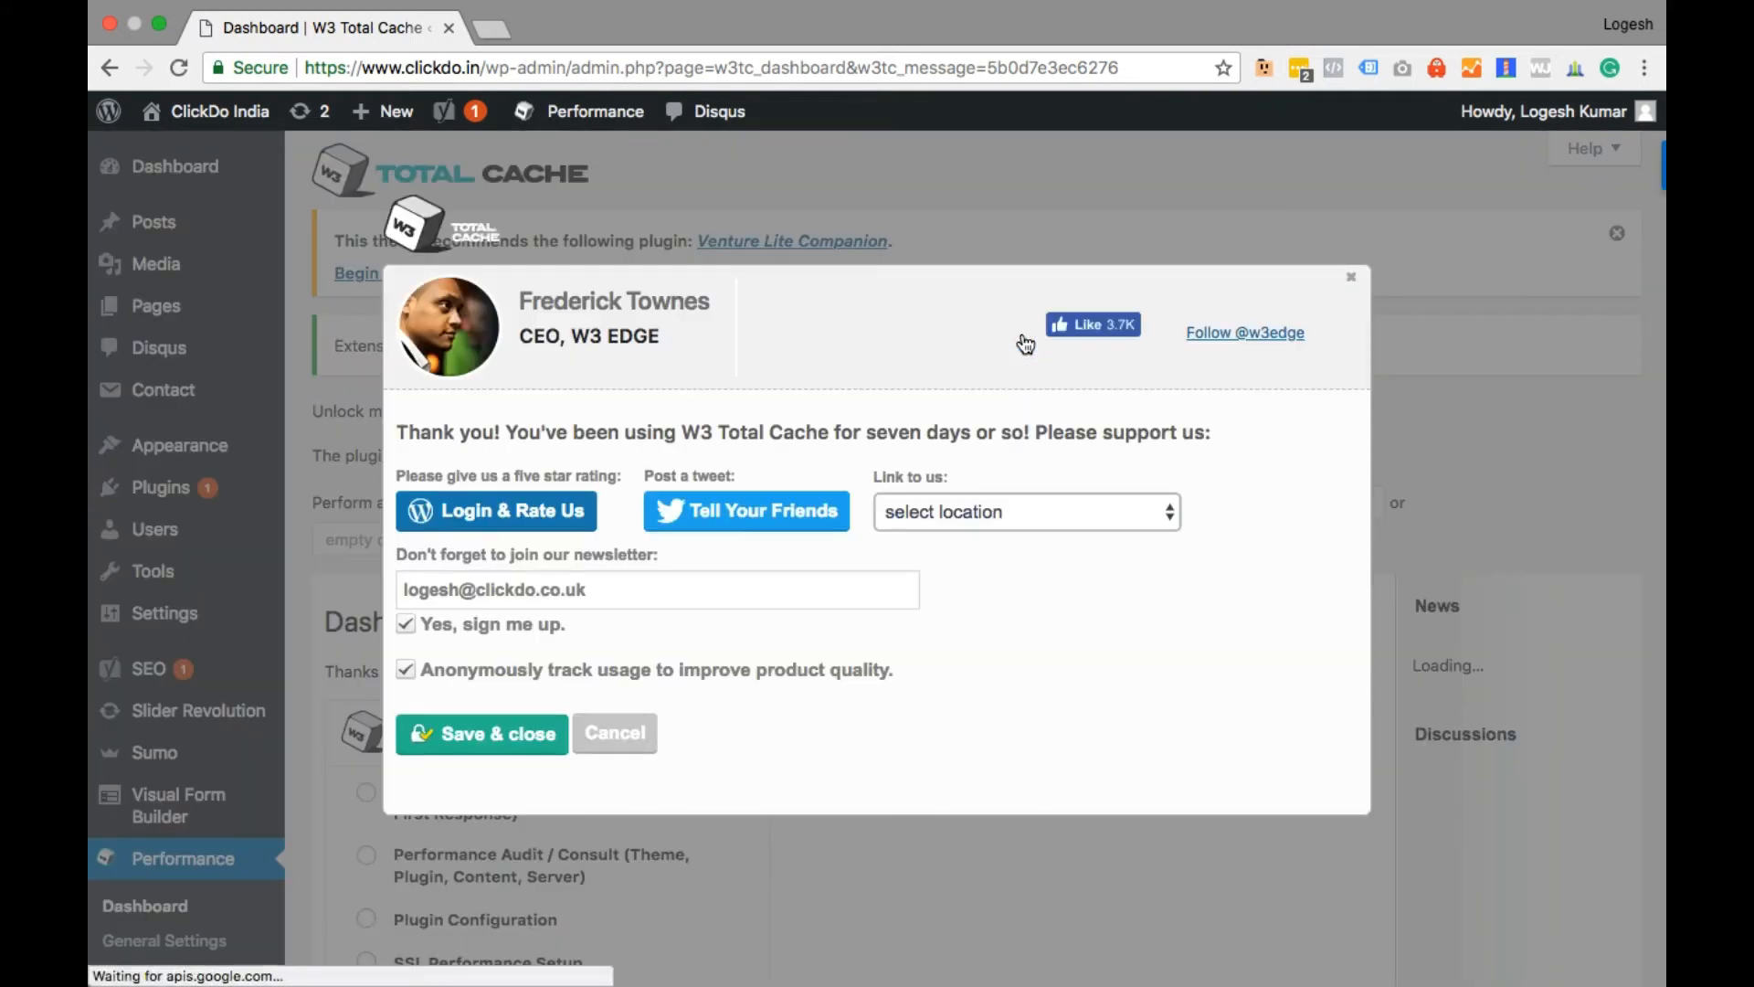
click(1352, 279)
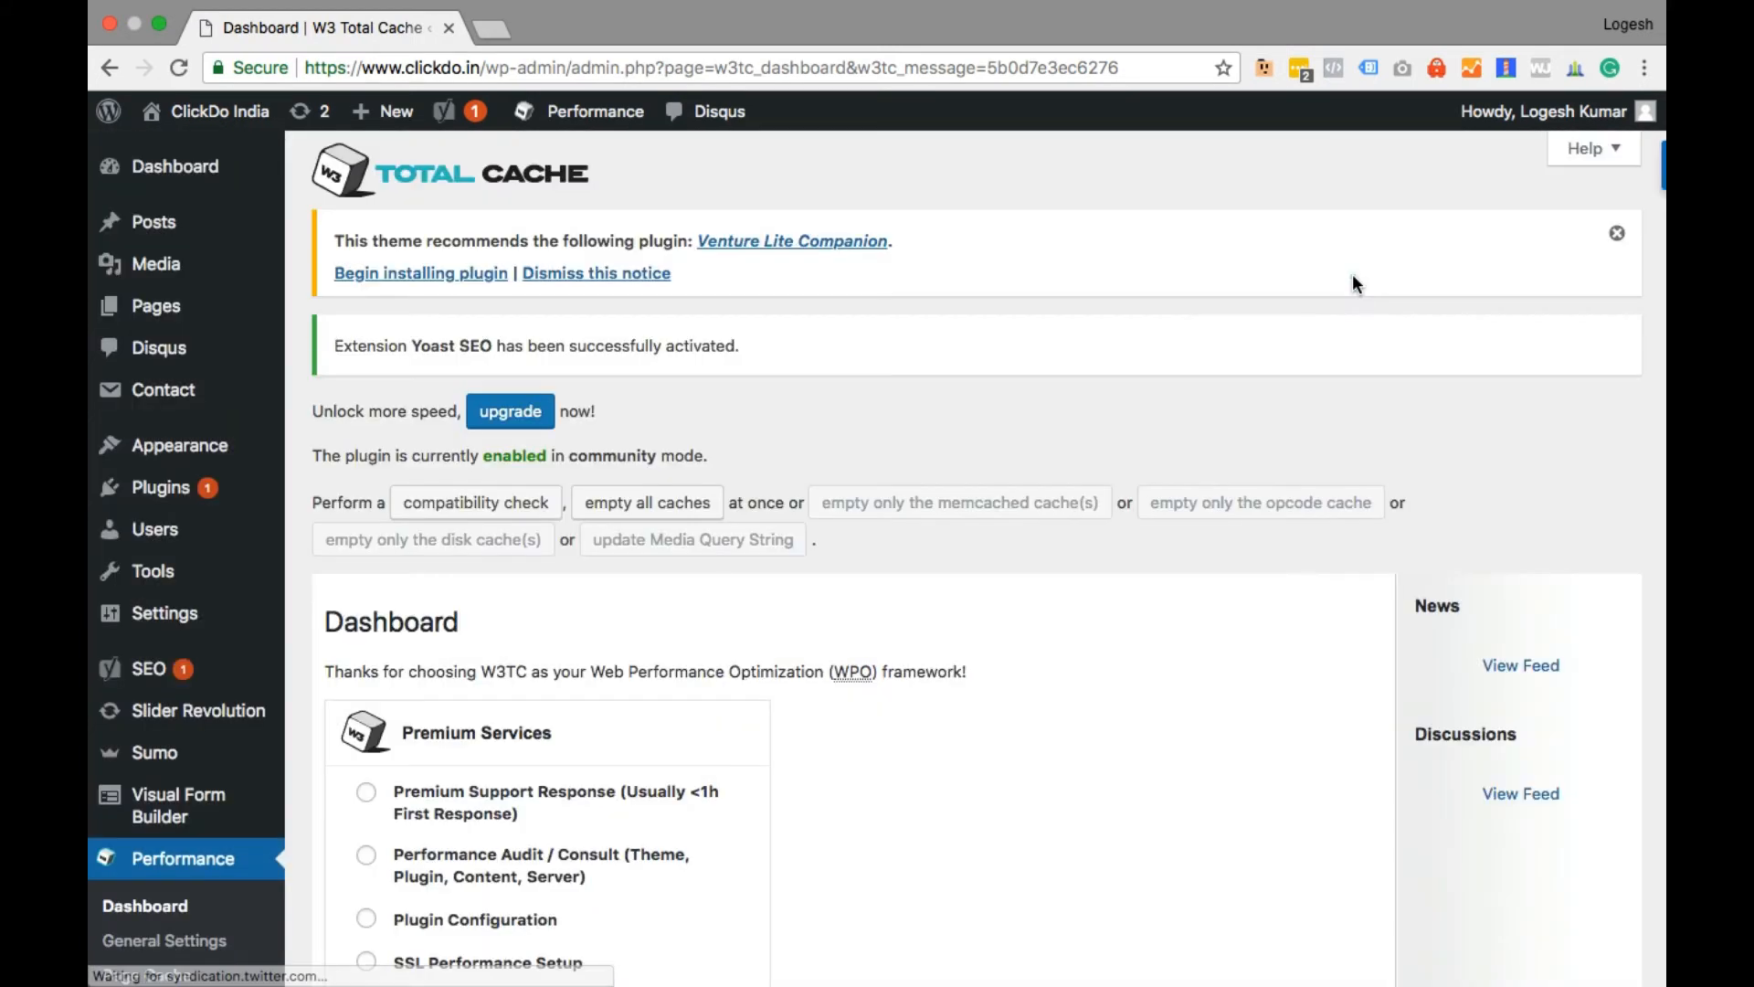
- Open the W3 Total Cache extensions list and examine which extensions are active
scroll(1222, 430, down, 20)
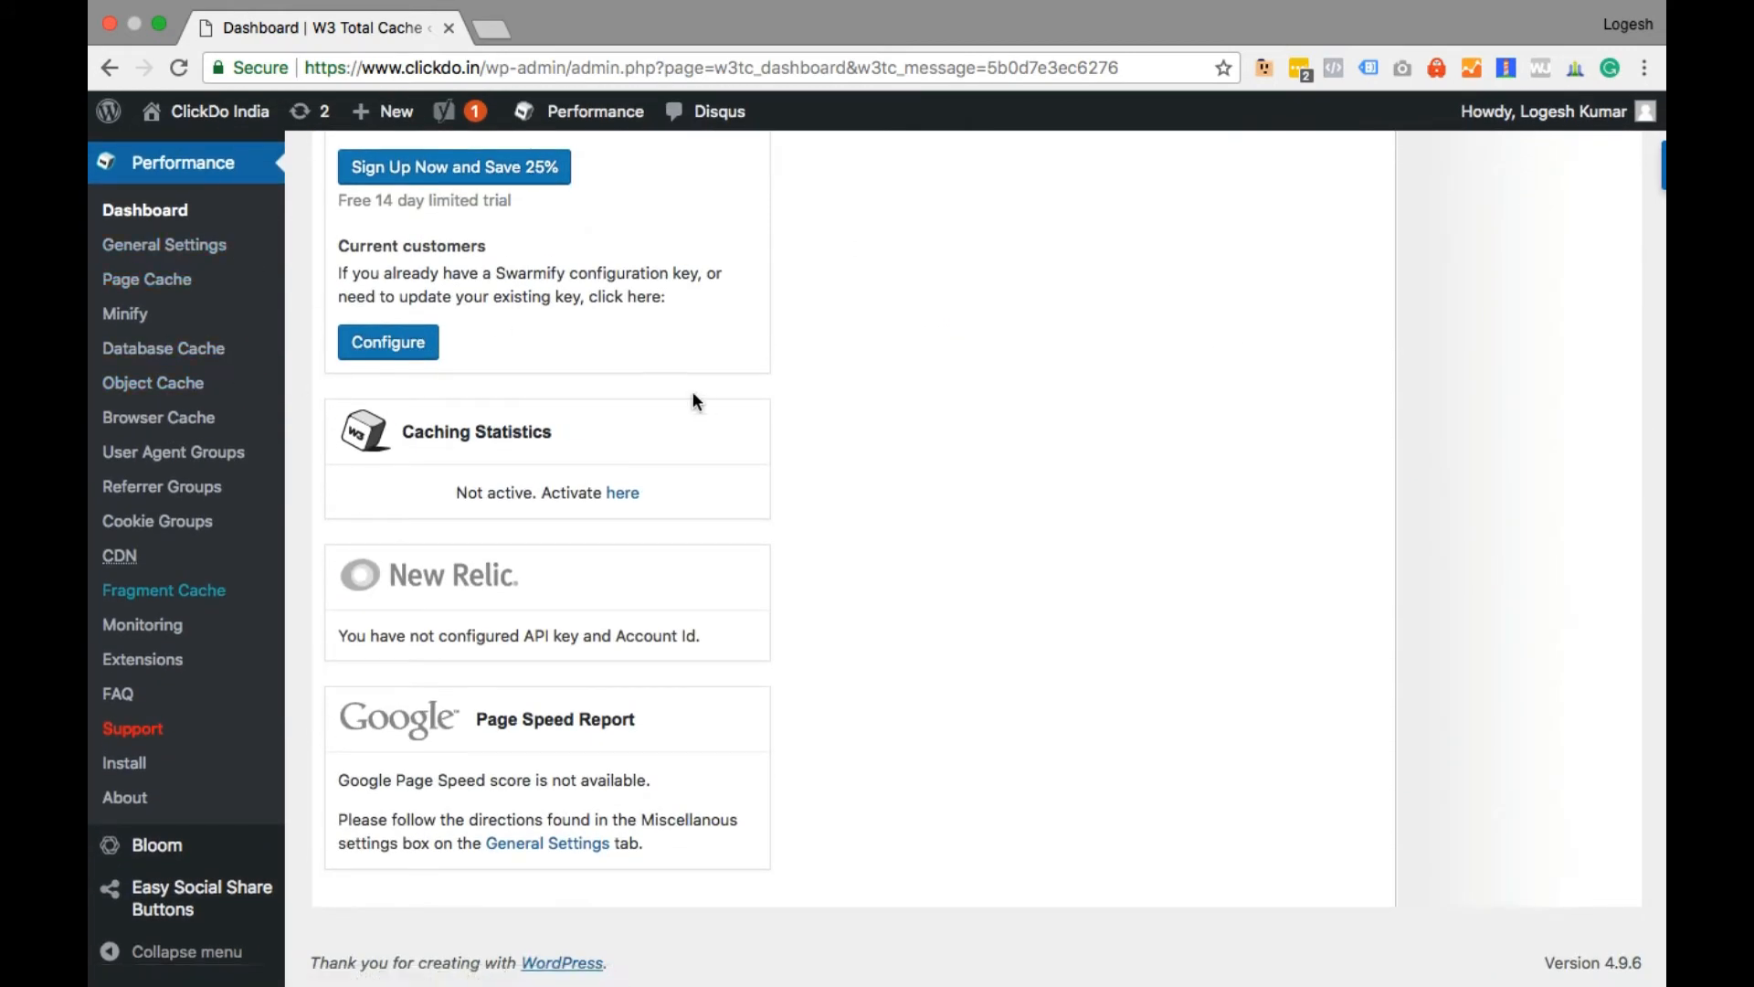
click(131, 661)
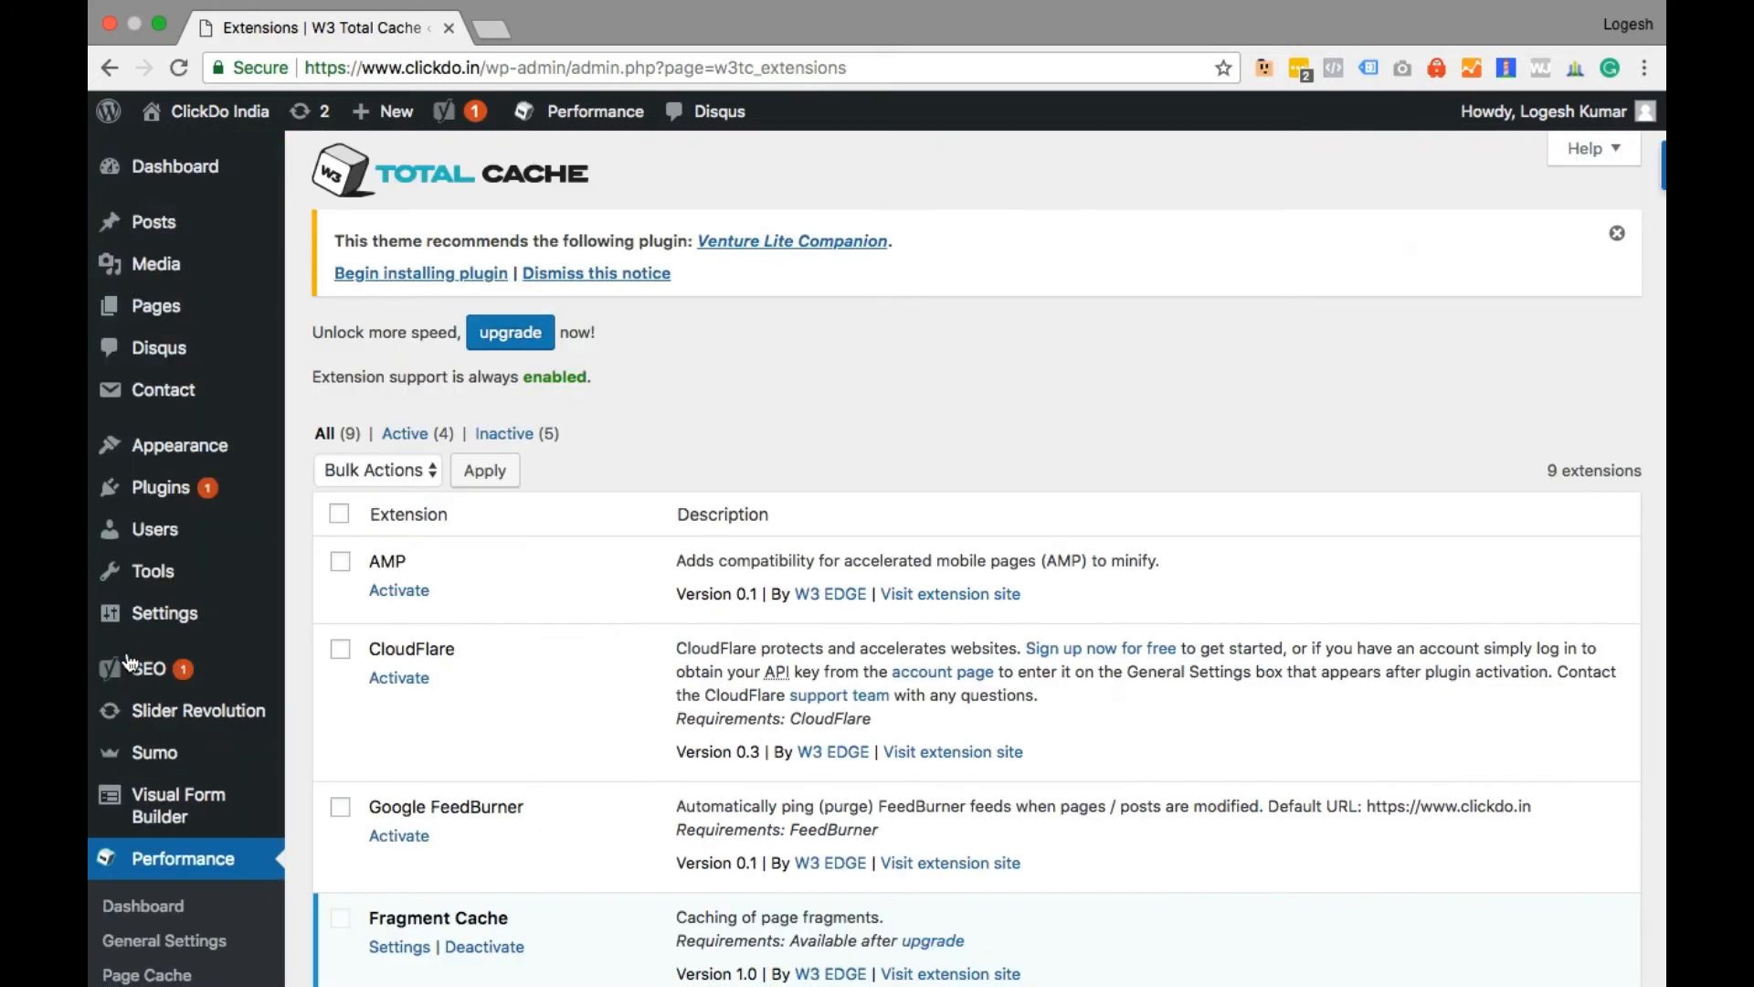
scroll(380, 526, down, 10)
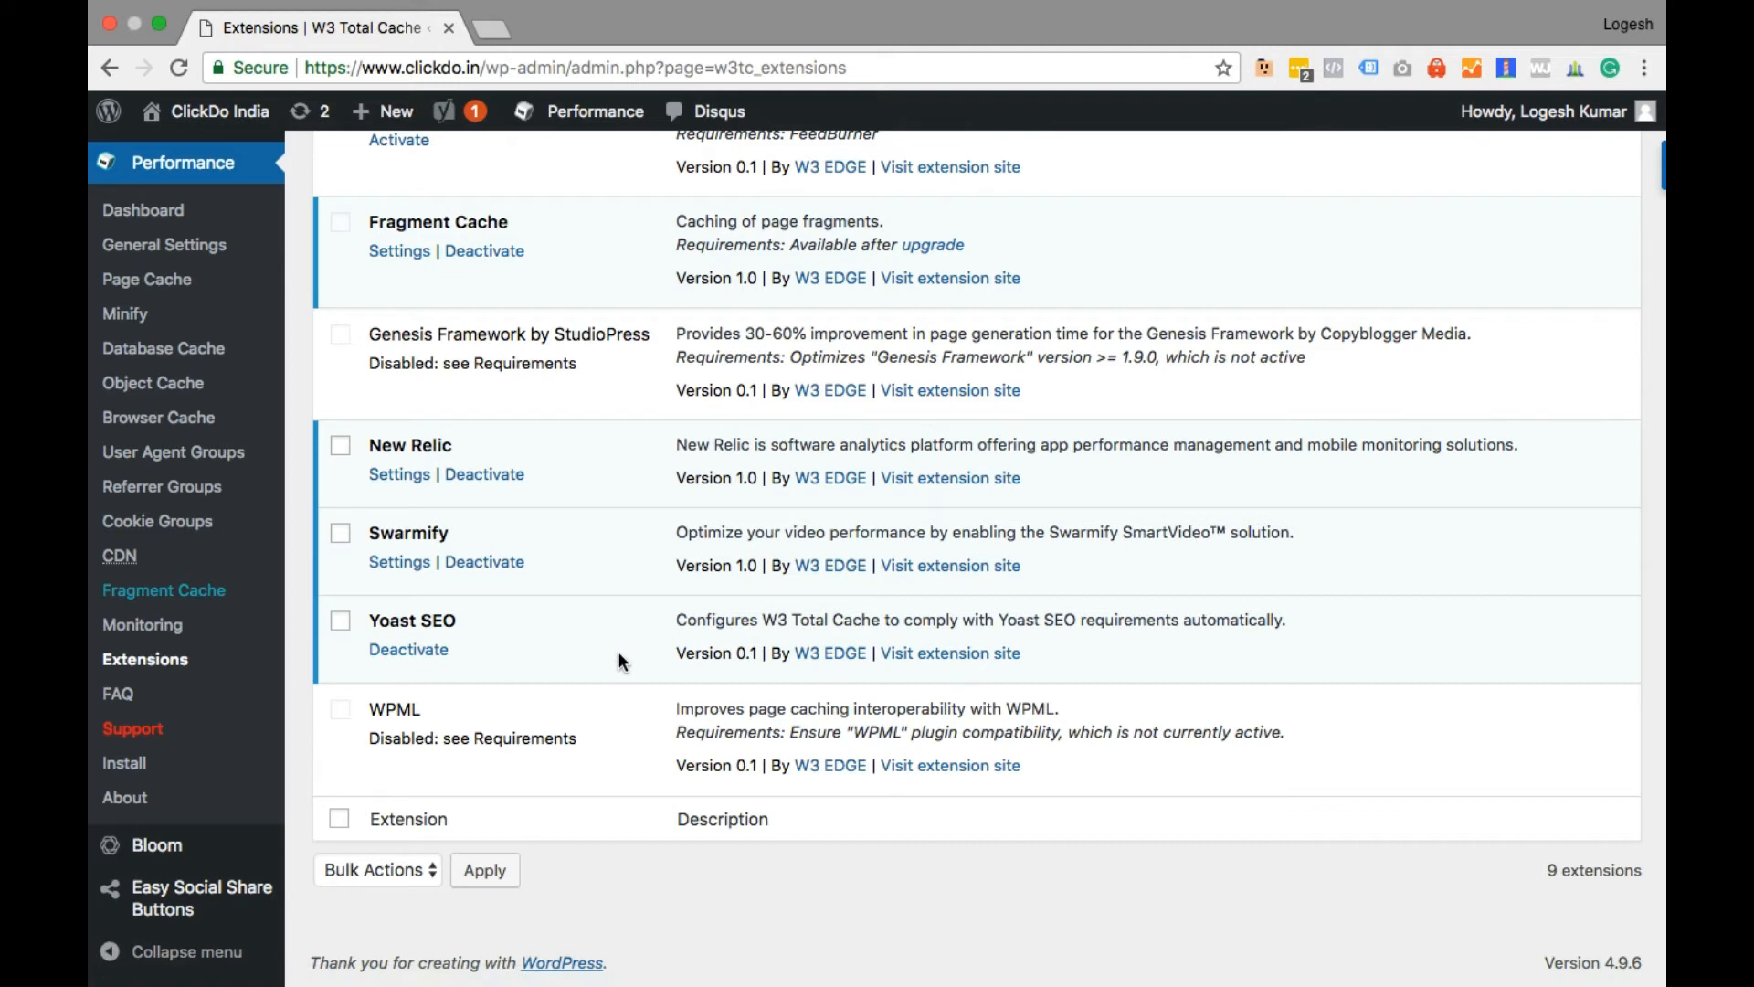
scroll(618, 660, up, 10)
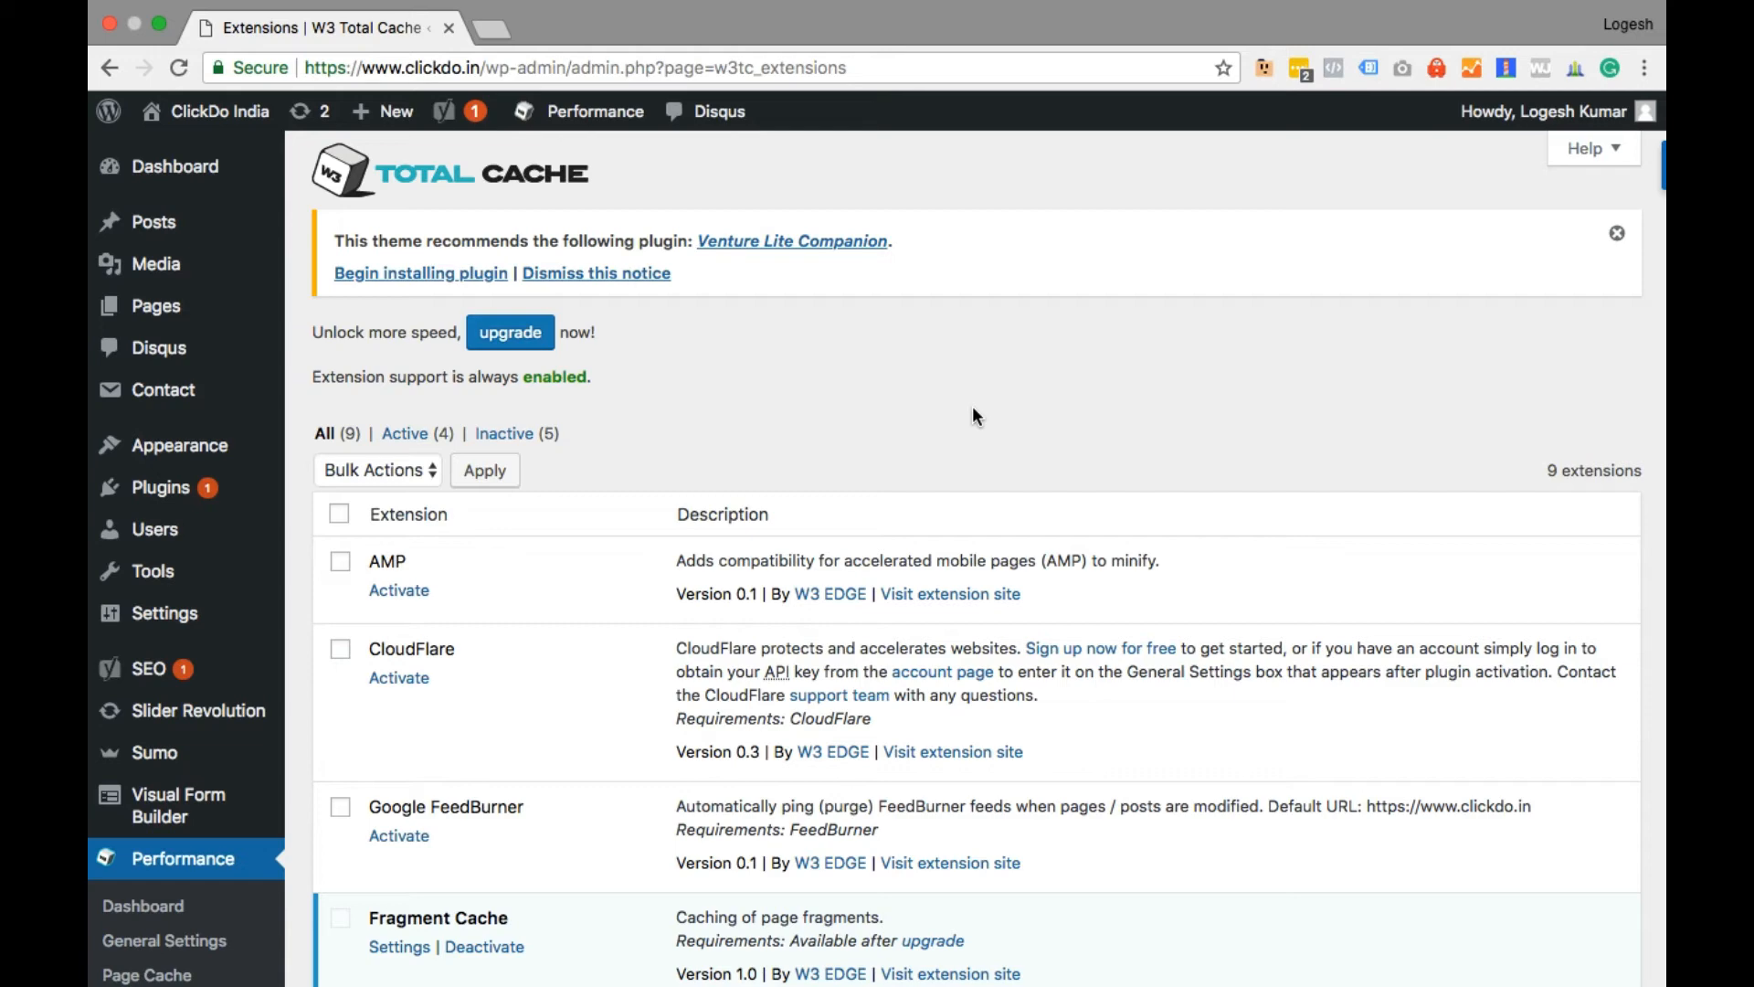
- Enable Page Cache in the W3 Total Cache general settings with the Disk: Enhanced method
scroll(974, 416, down, 5)
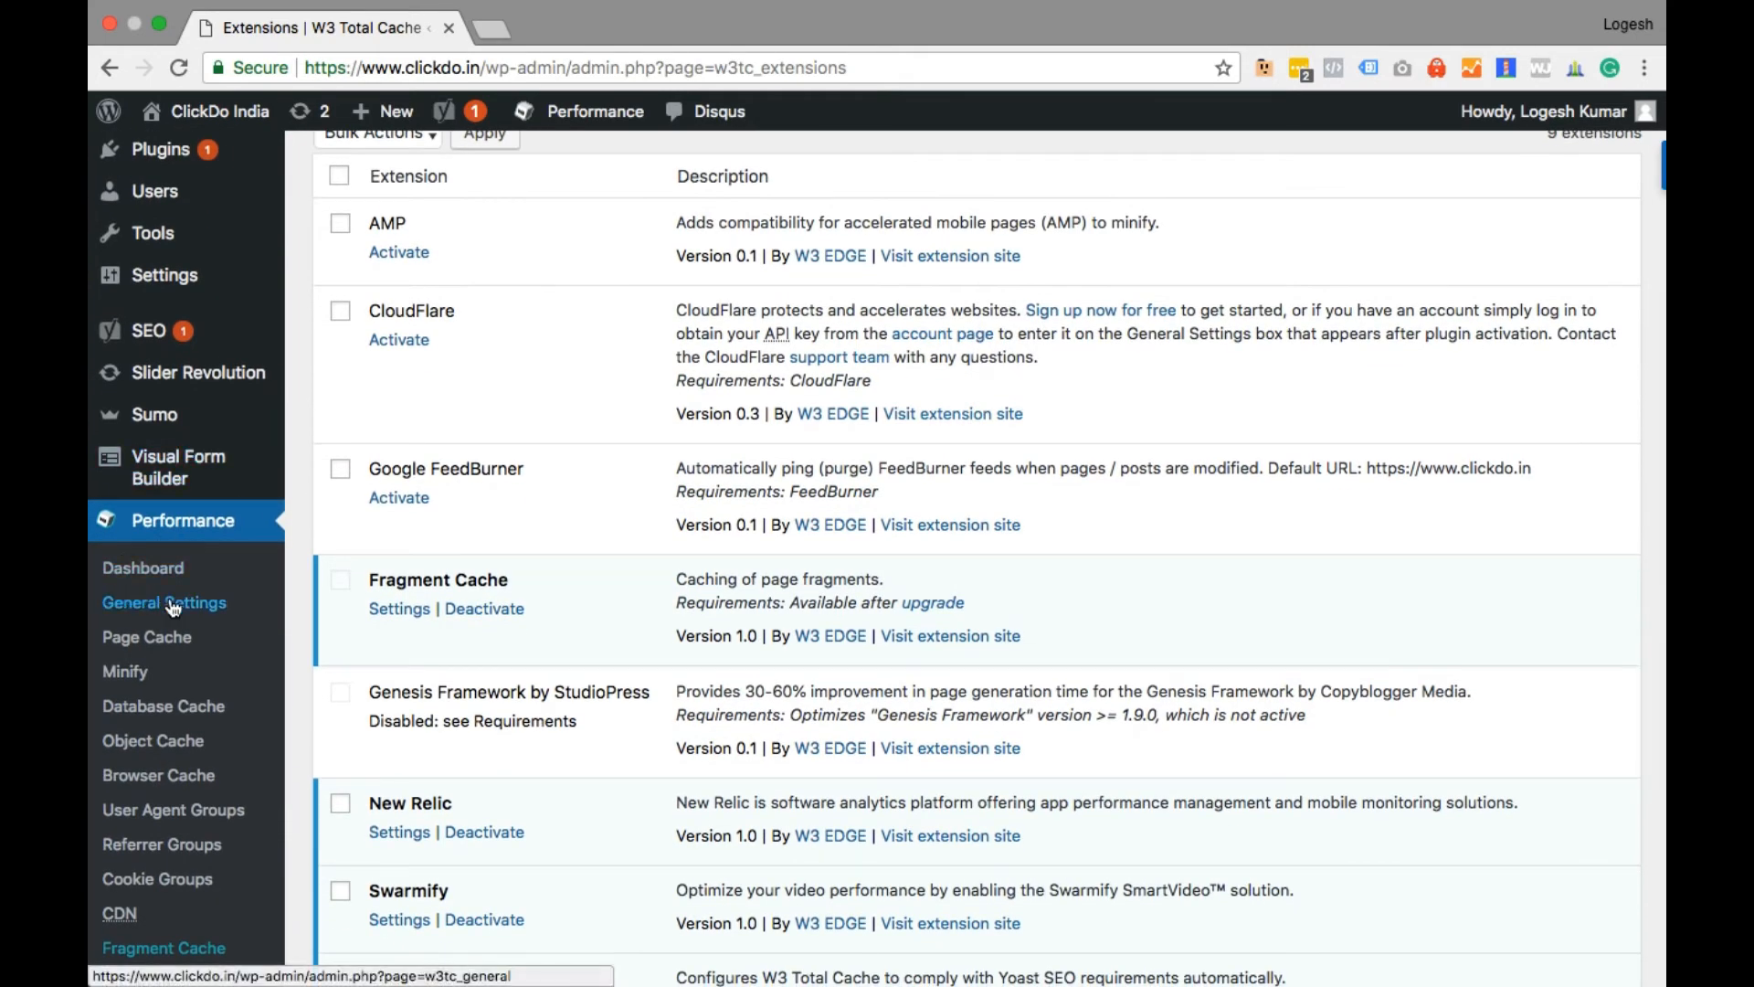
click(173, 607)
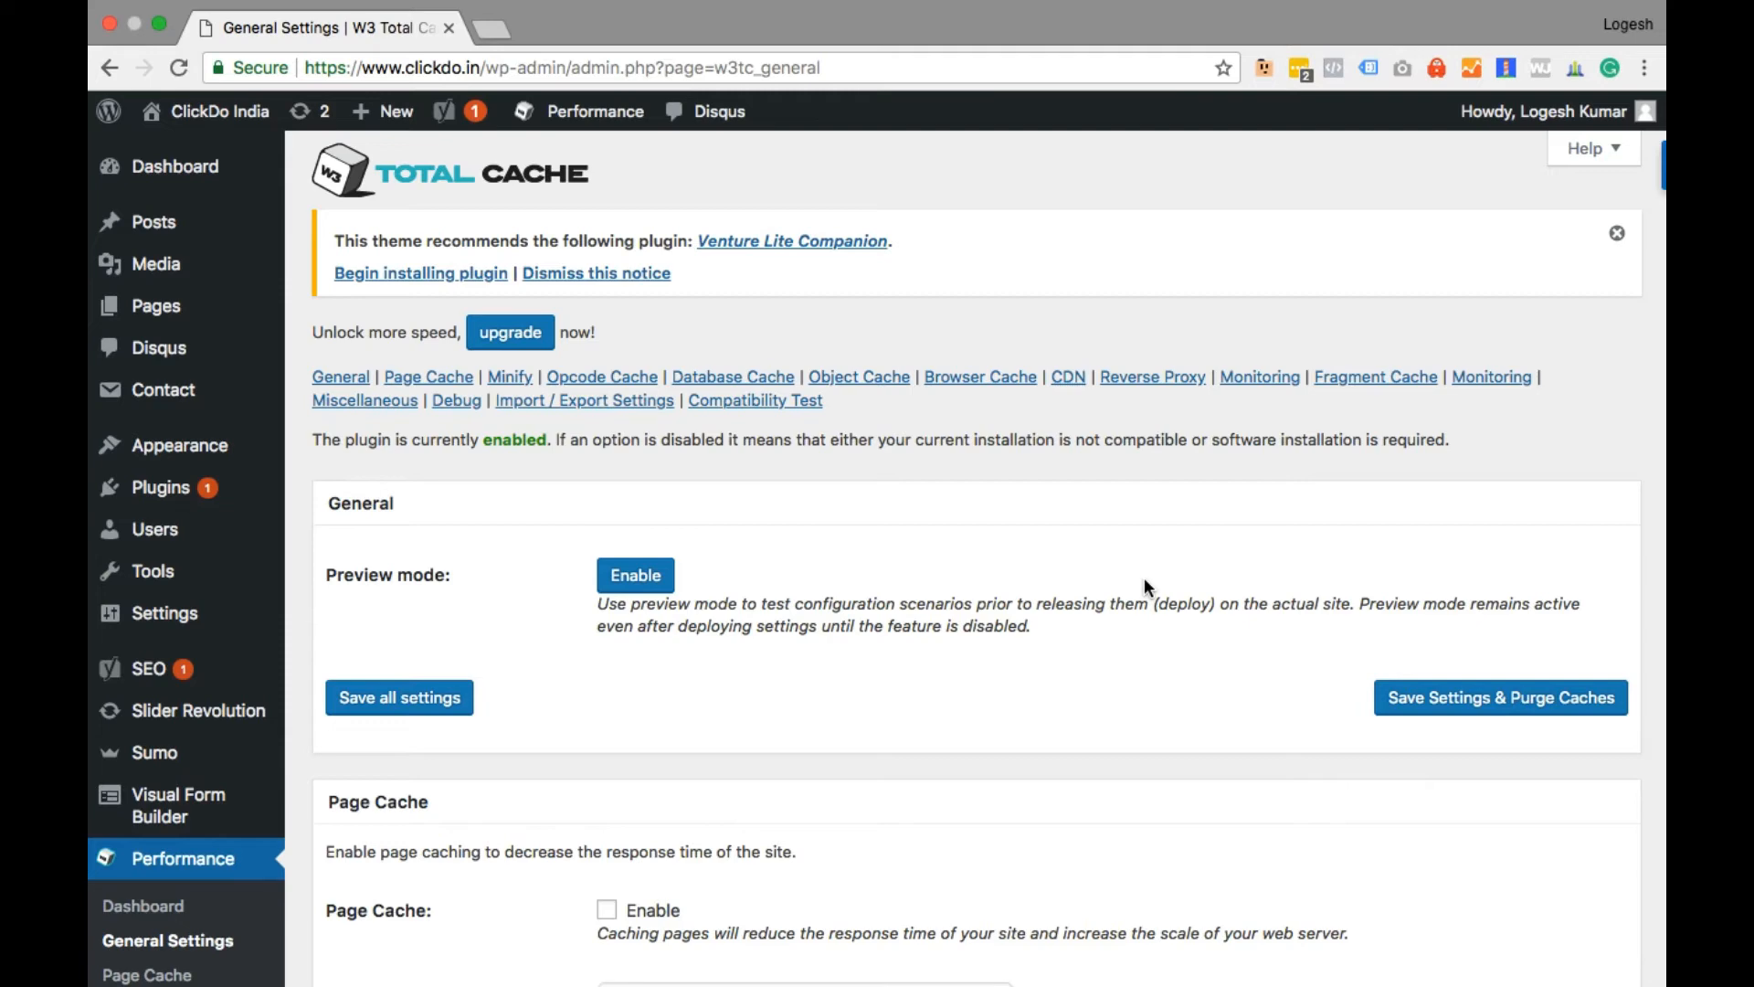
scroll(1146, 581, down, 6)
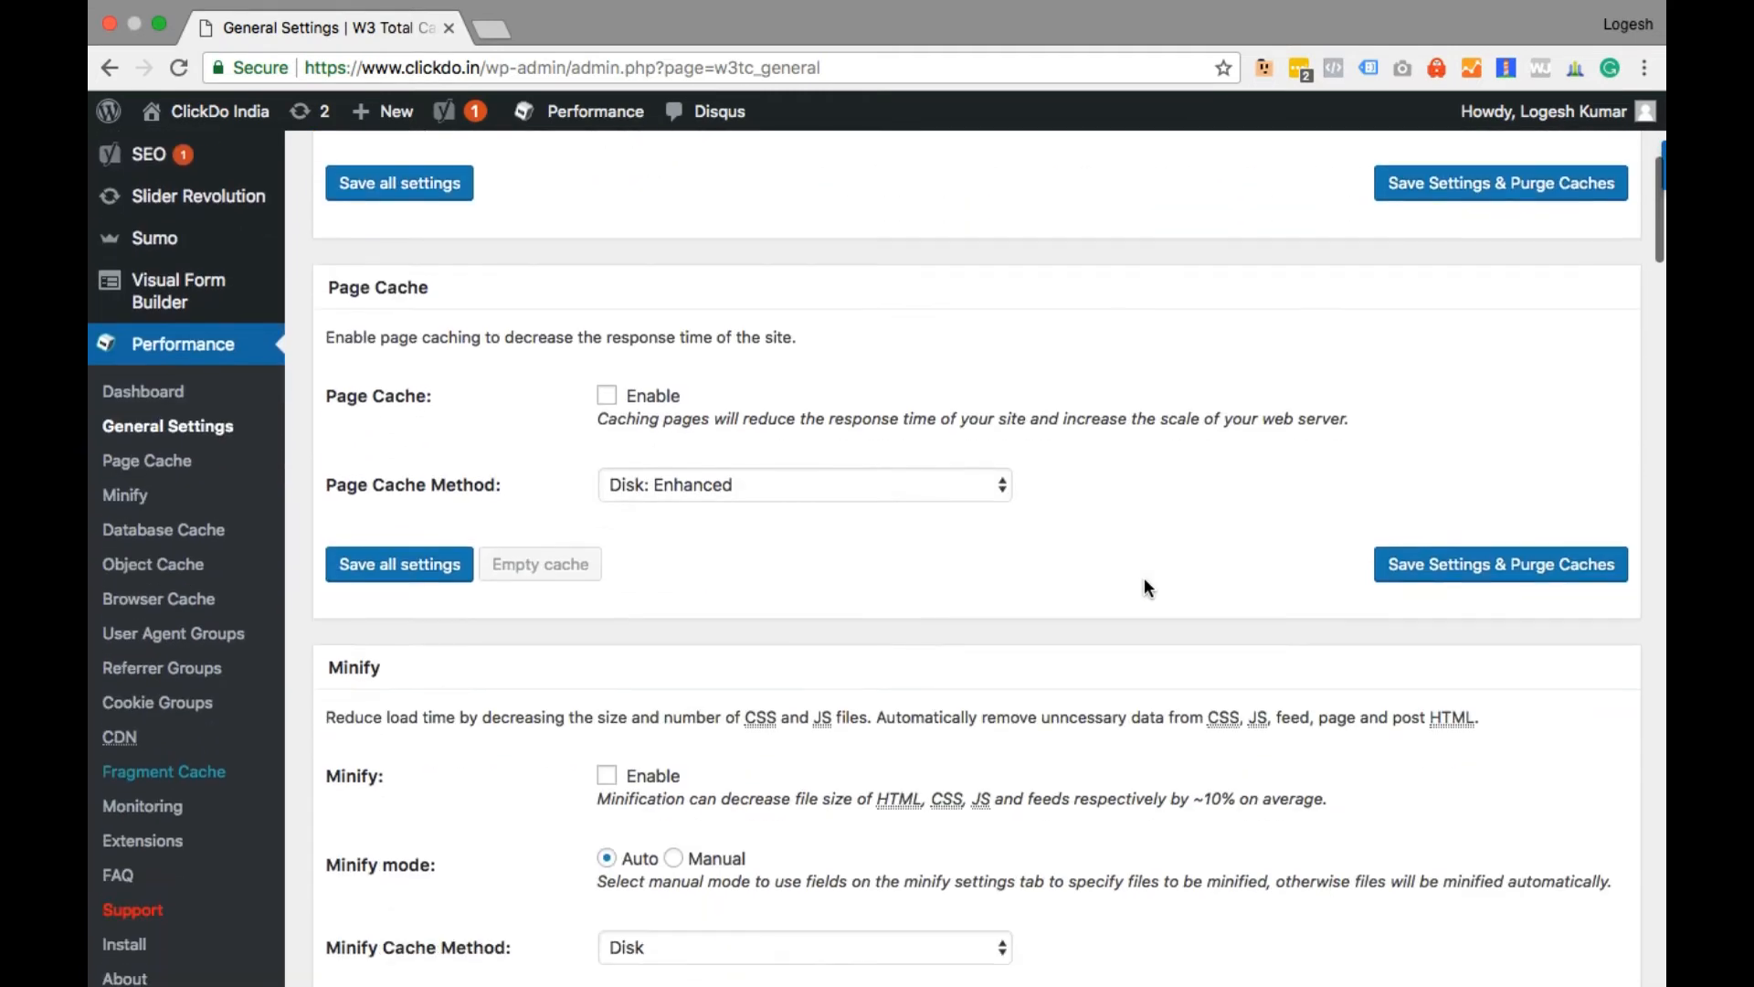
click(606, 397)
click(733, 483)
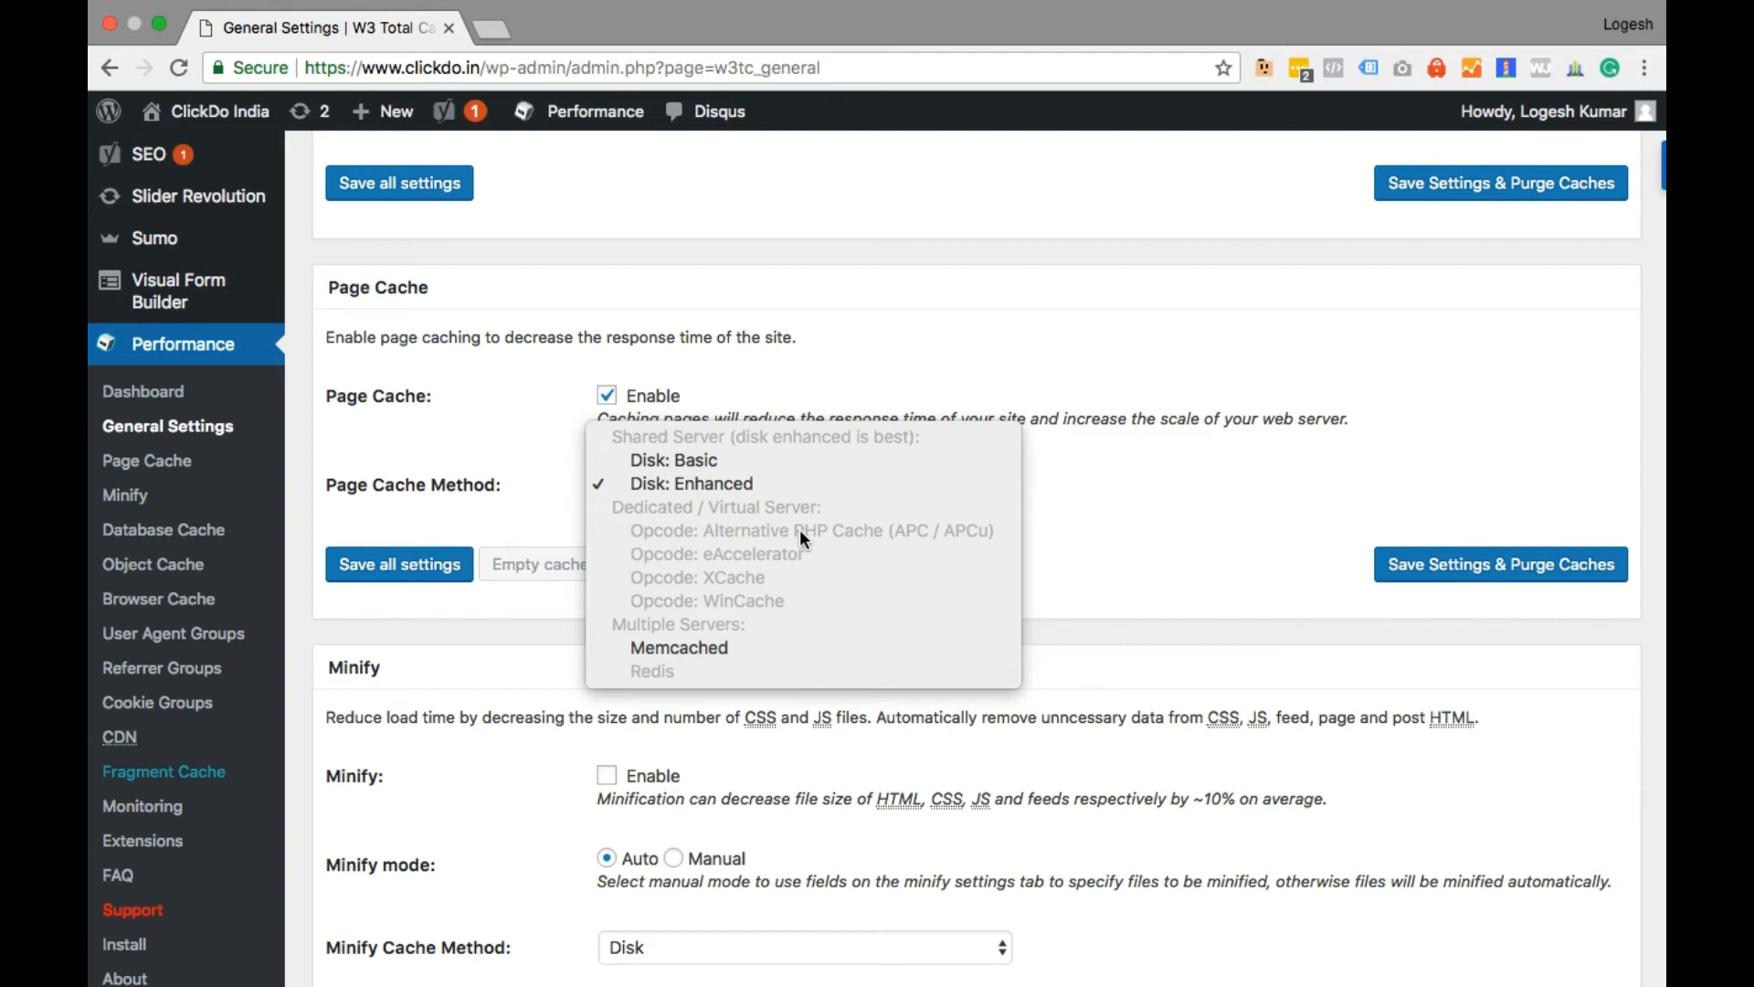
click(715, 483)
- Enable Minify in the general settings and accept the minification risks
scroll(1085, 507, down, 5)
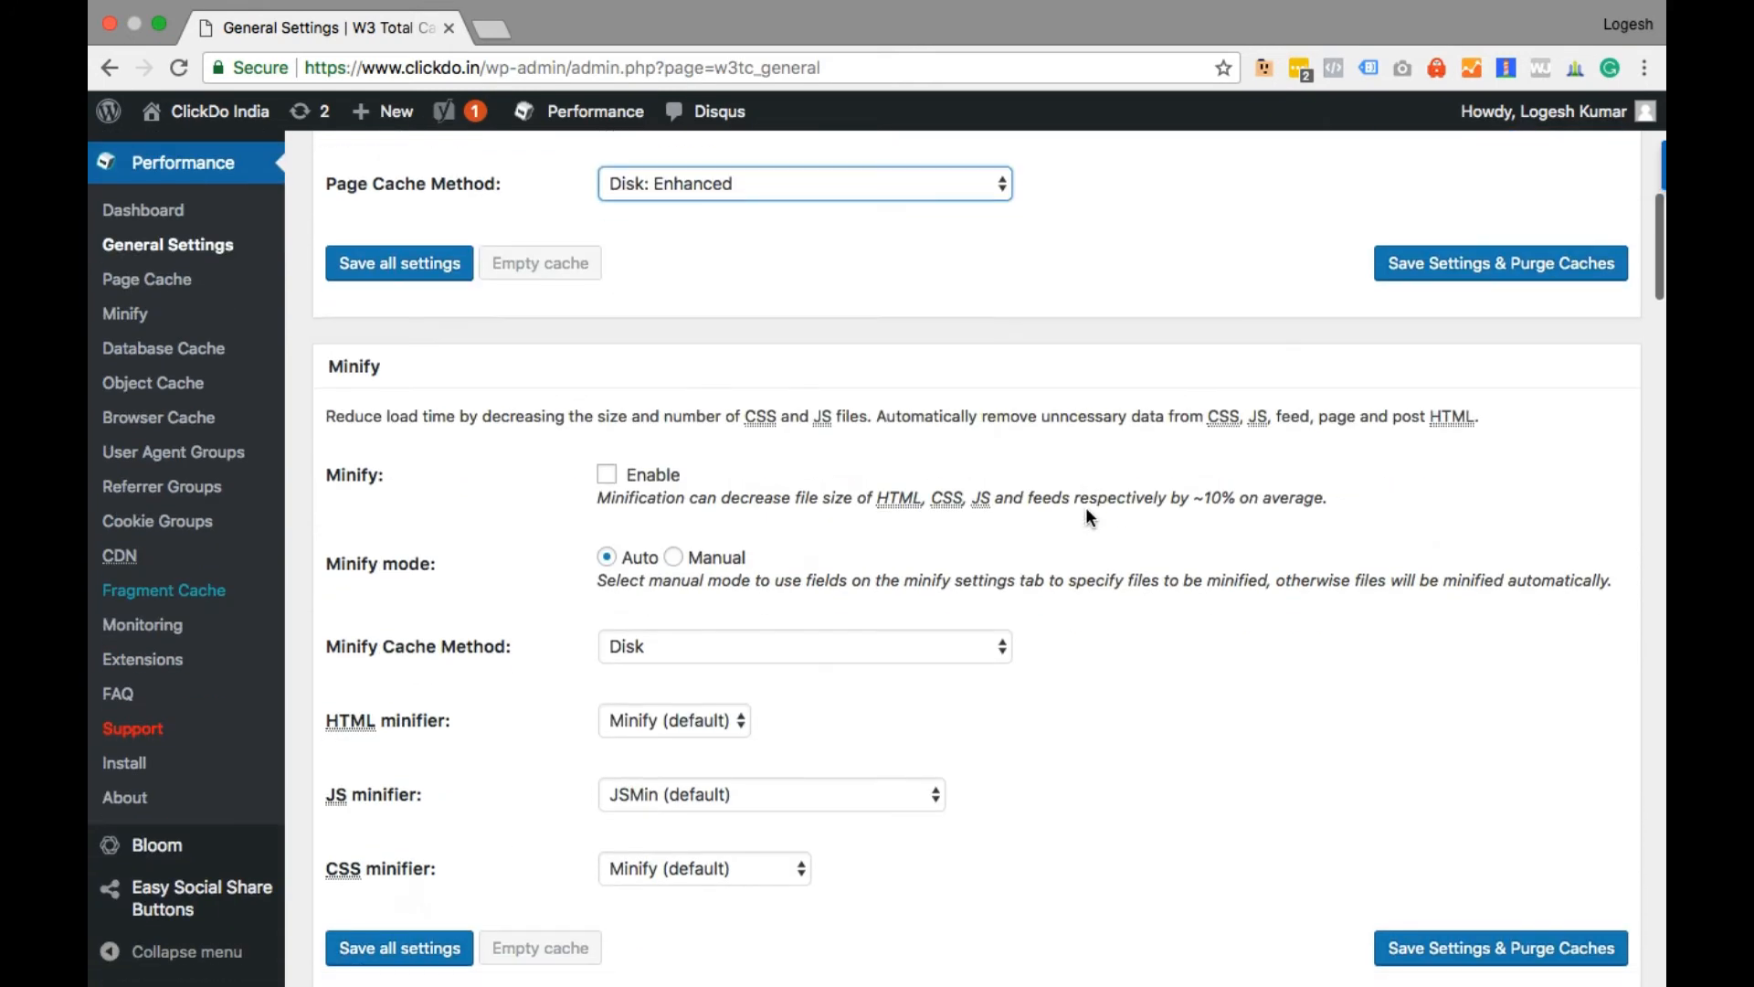
click(607, 474)
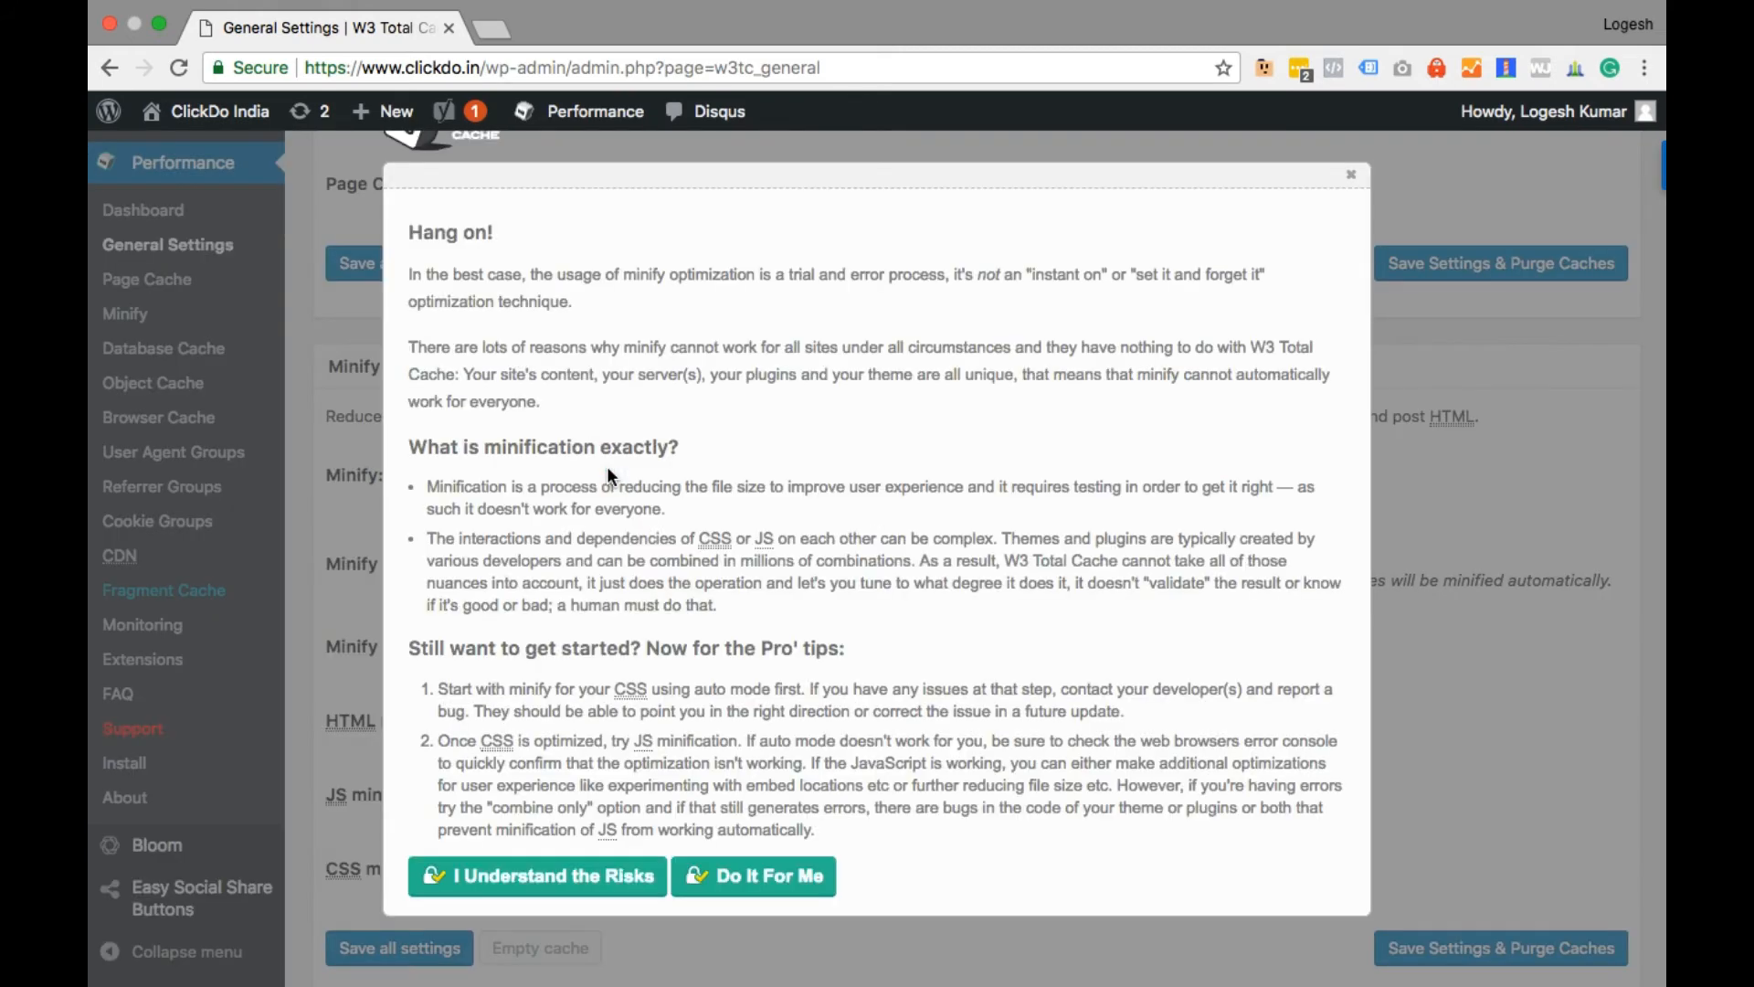
click(532, 876)
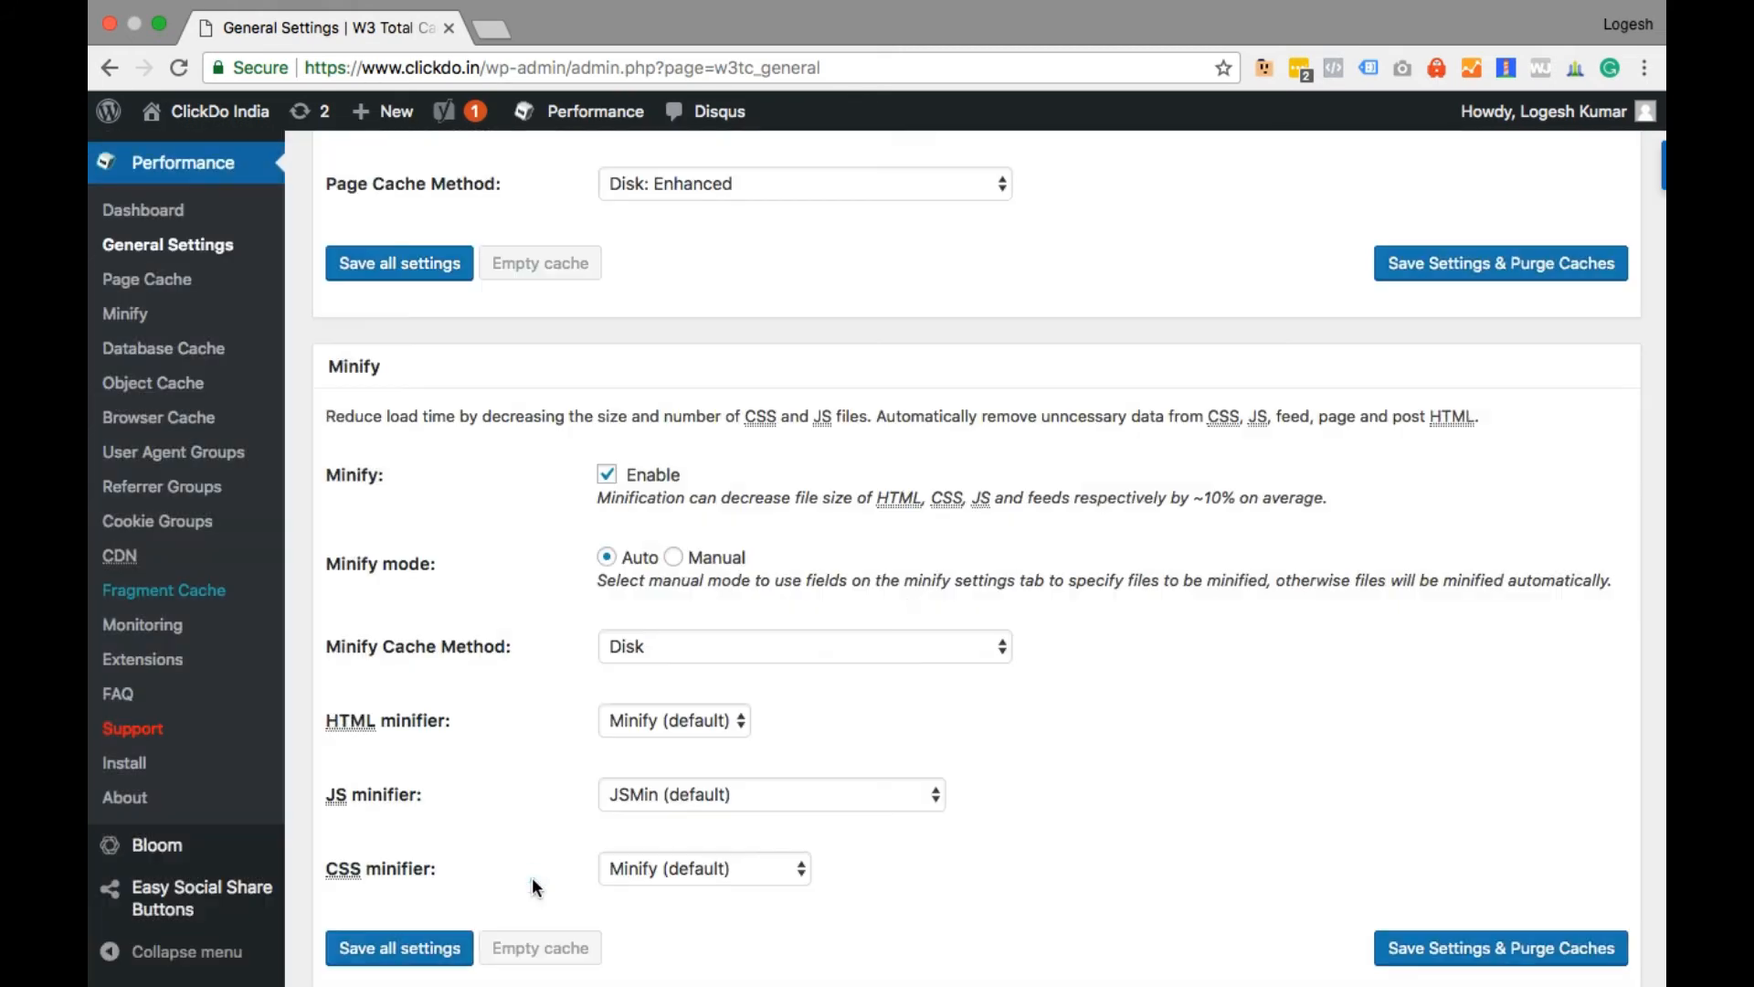
scroll(1466, 465, down, 2)
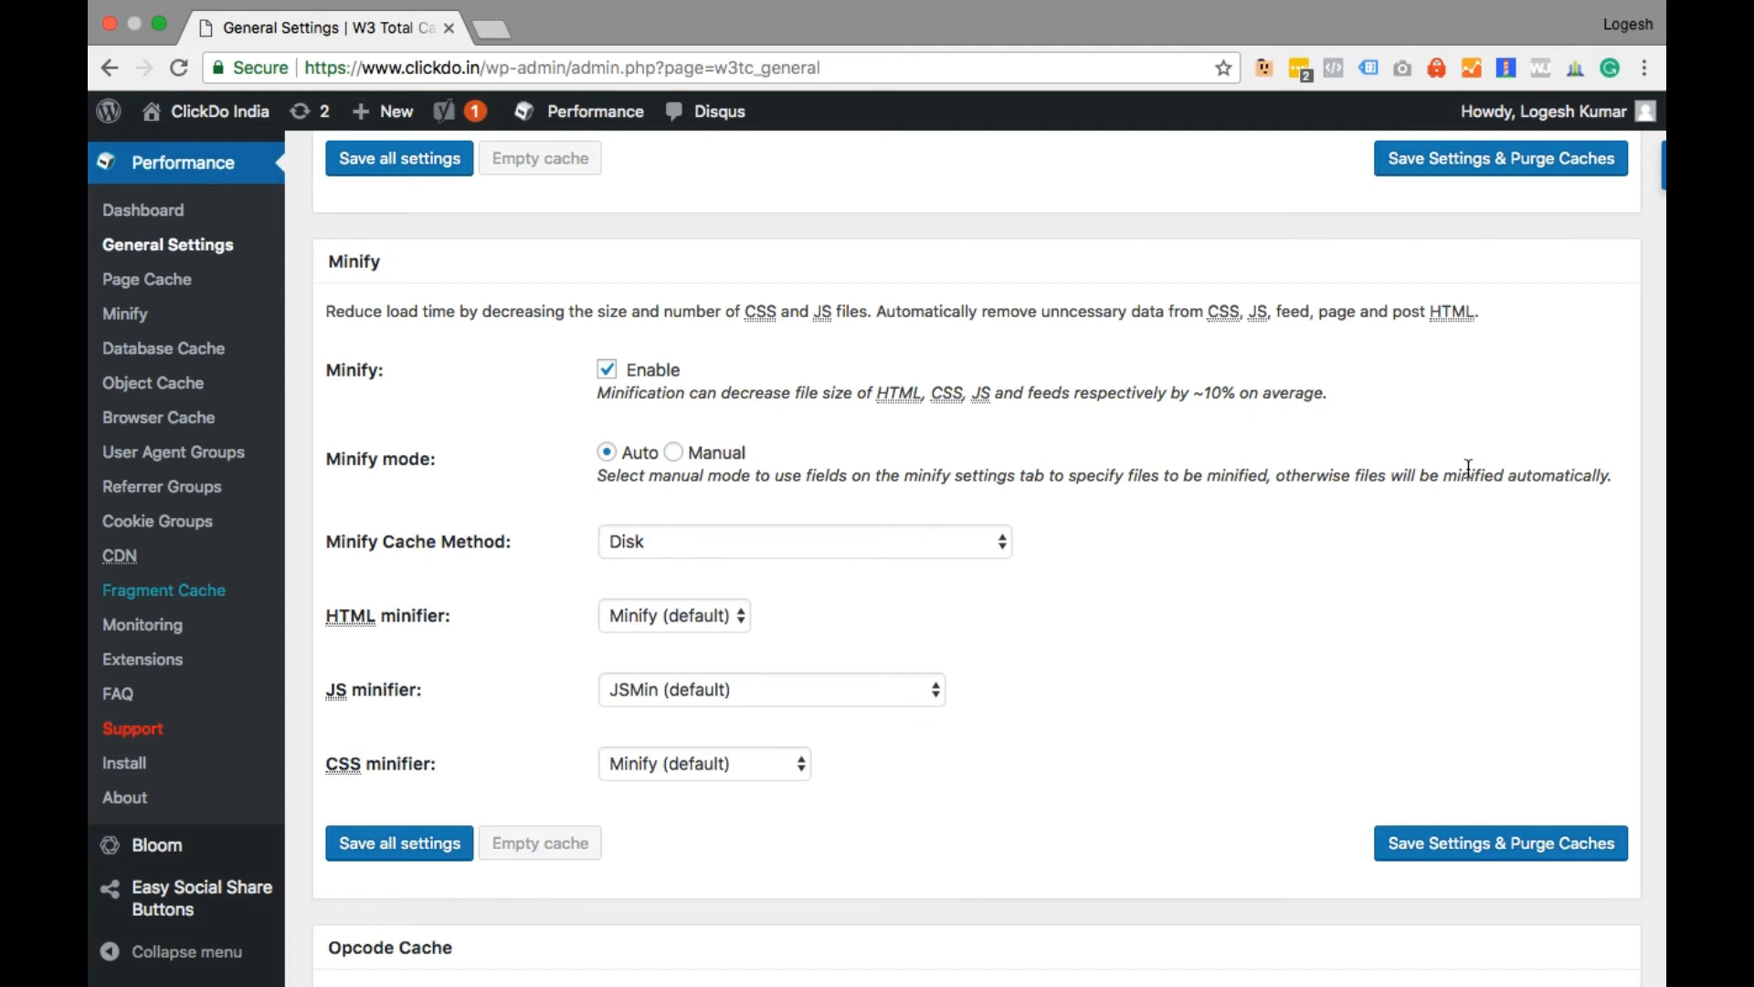
- Check which Opcode Cache methods are available in the general settings
scroll(91, 475, down, 7)
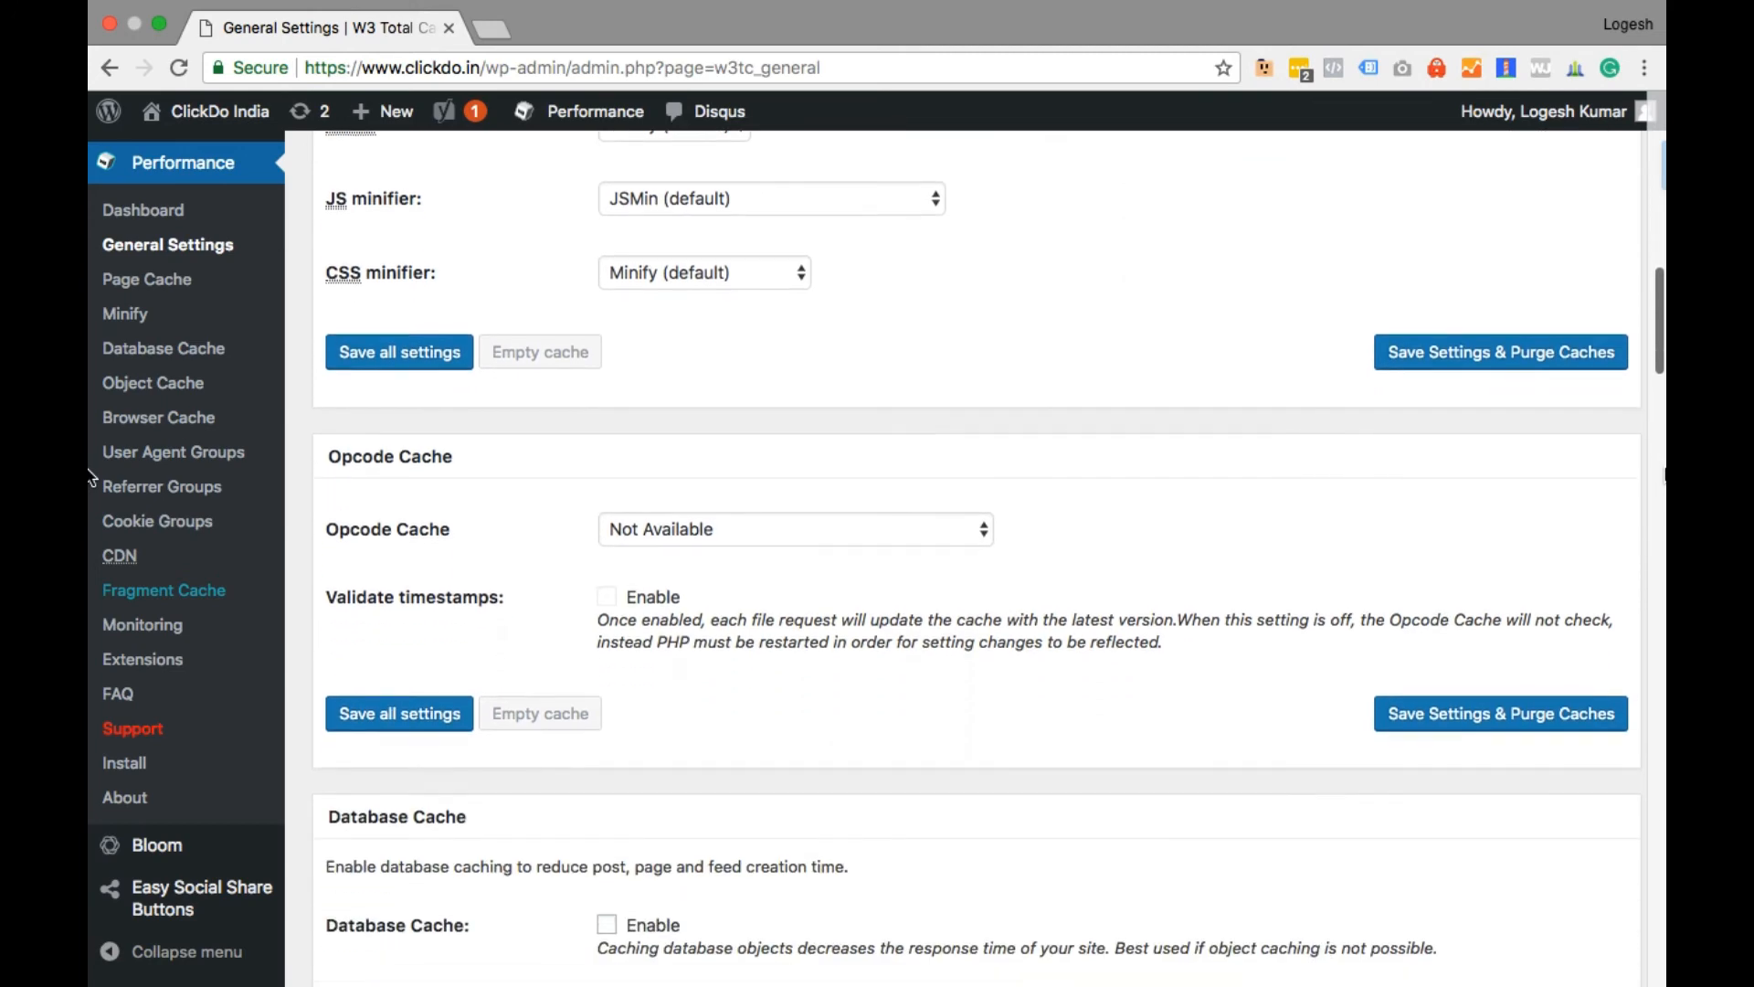
click(926, 395)
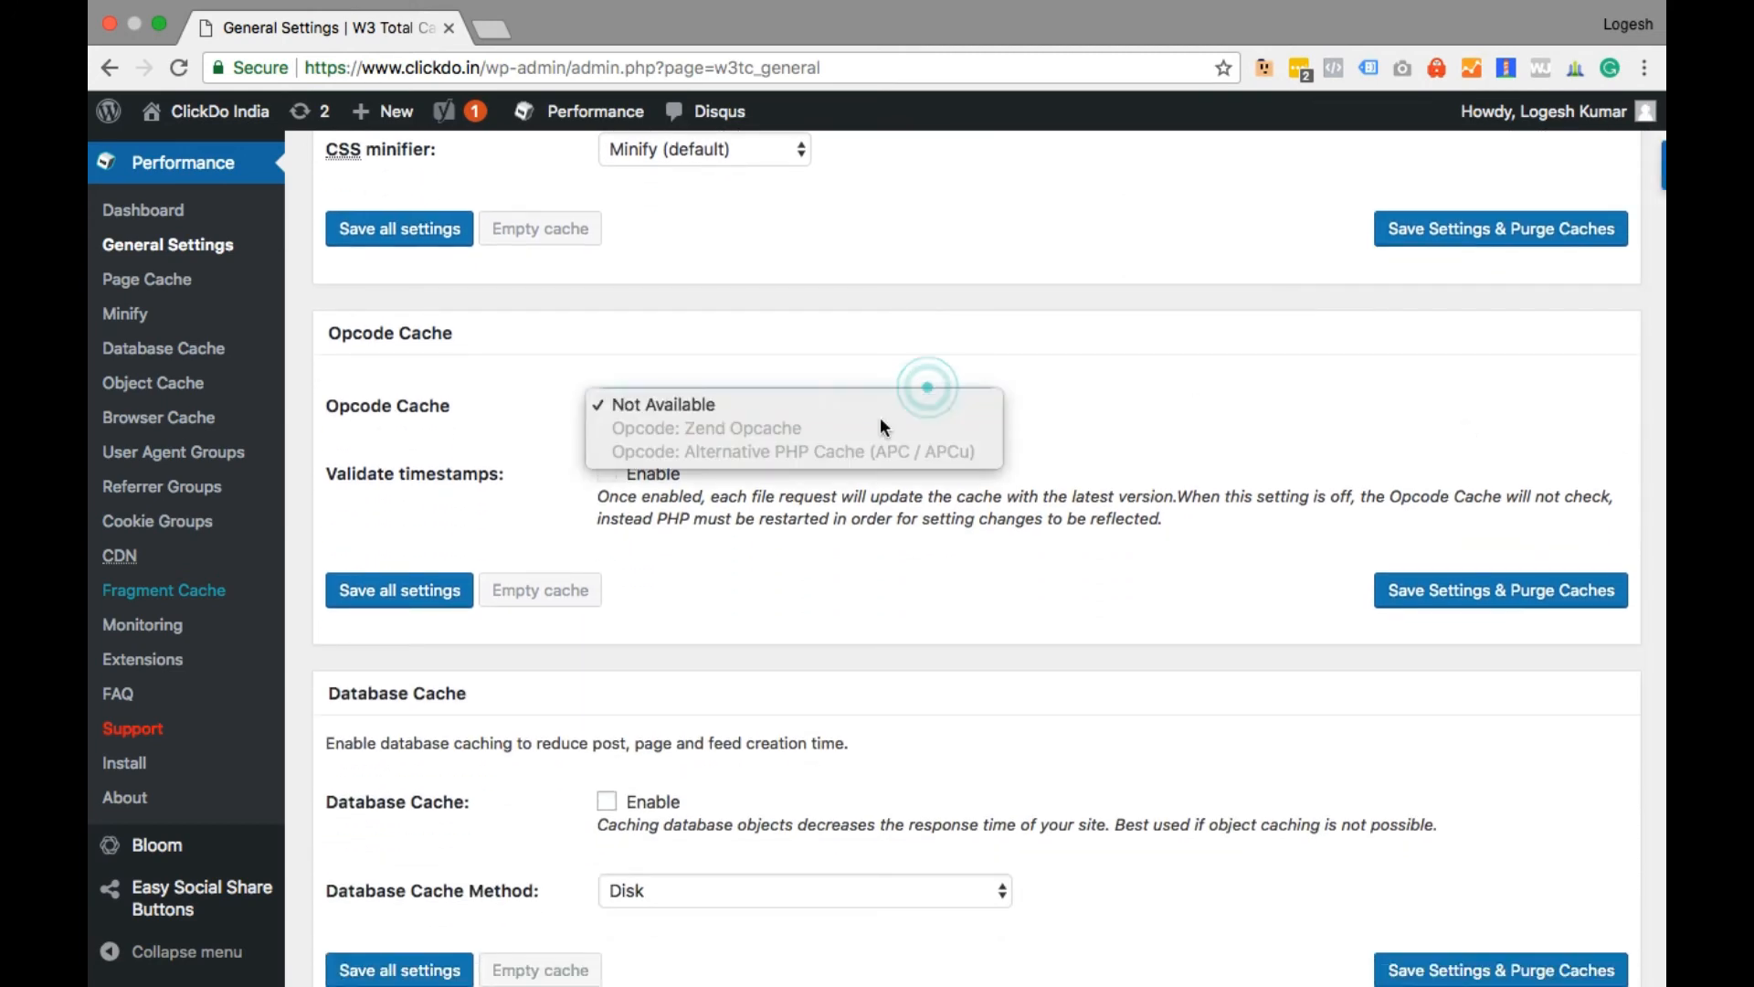
click(1065, 396)
- Enable Database Cache with Disk as the cache method
scroll(1071, 403, down, 2)
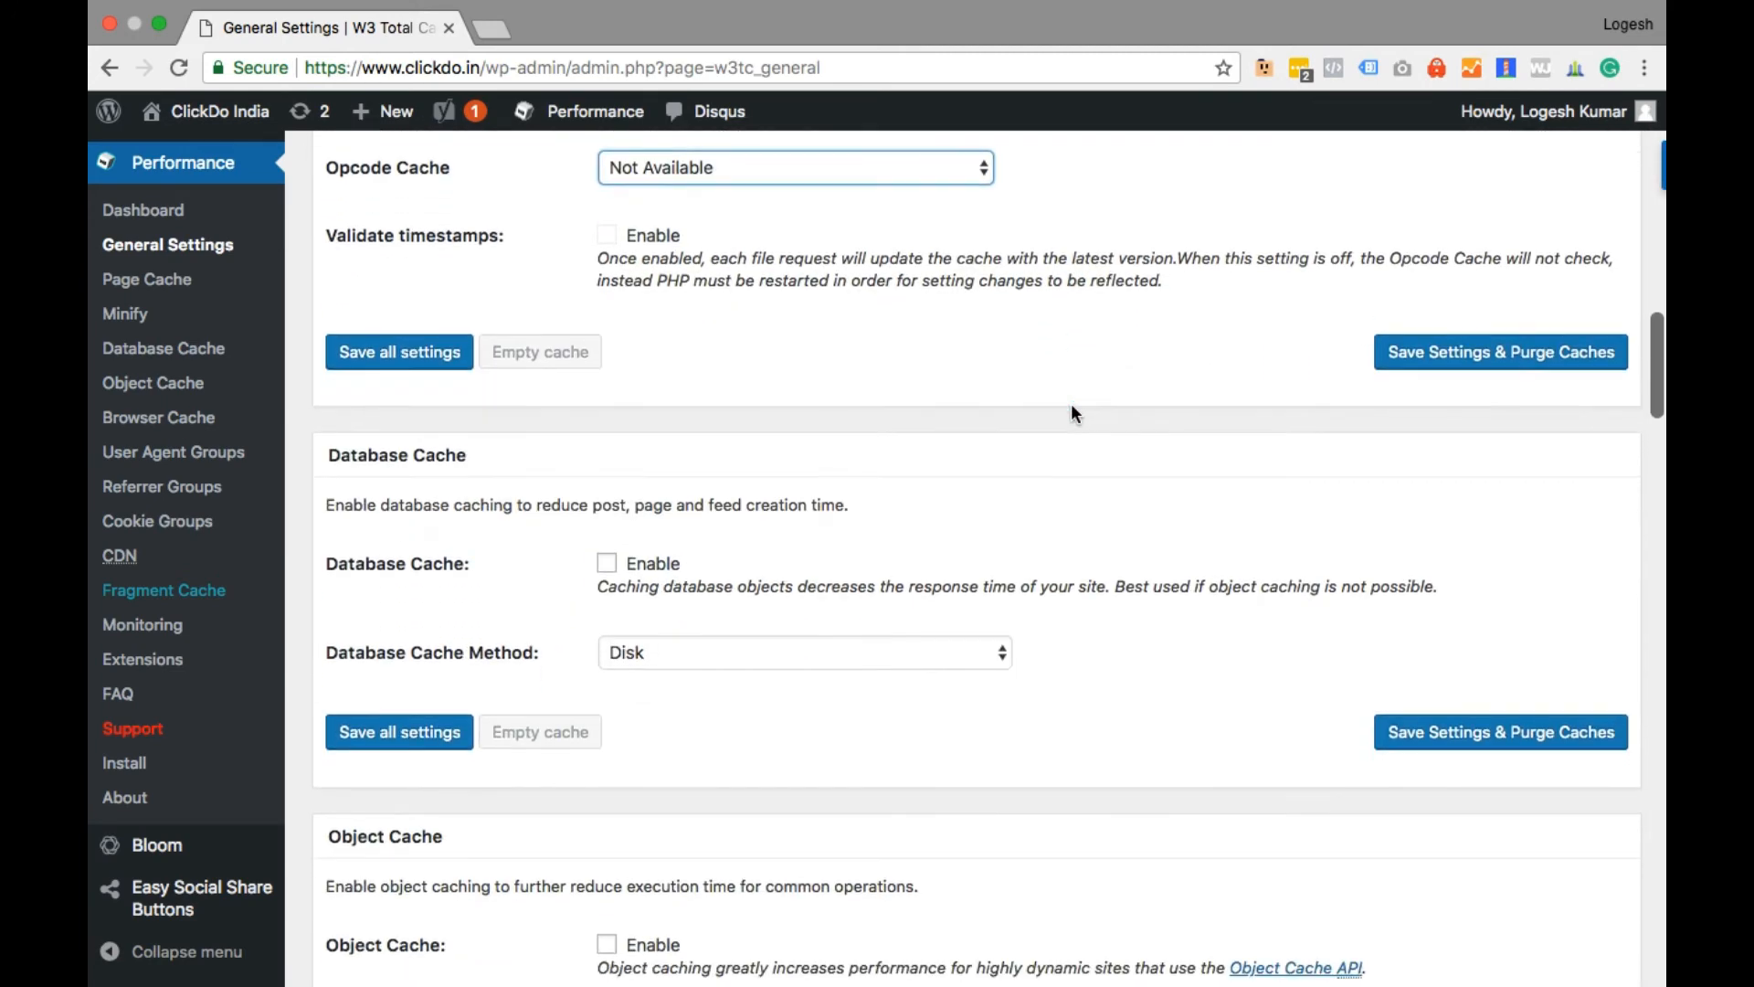
scroll(1071, 403, down, 3)
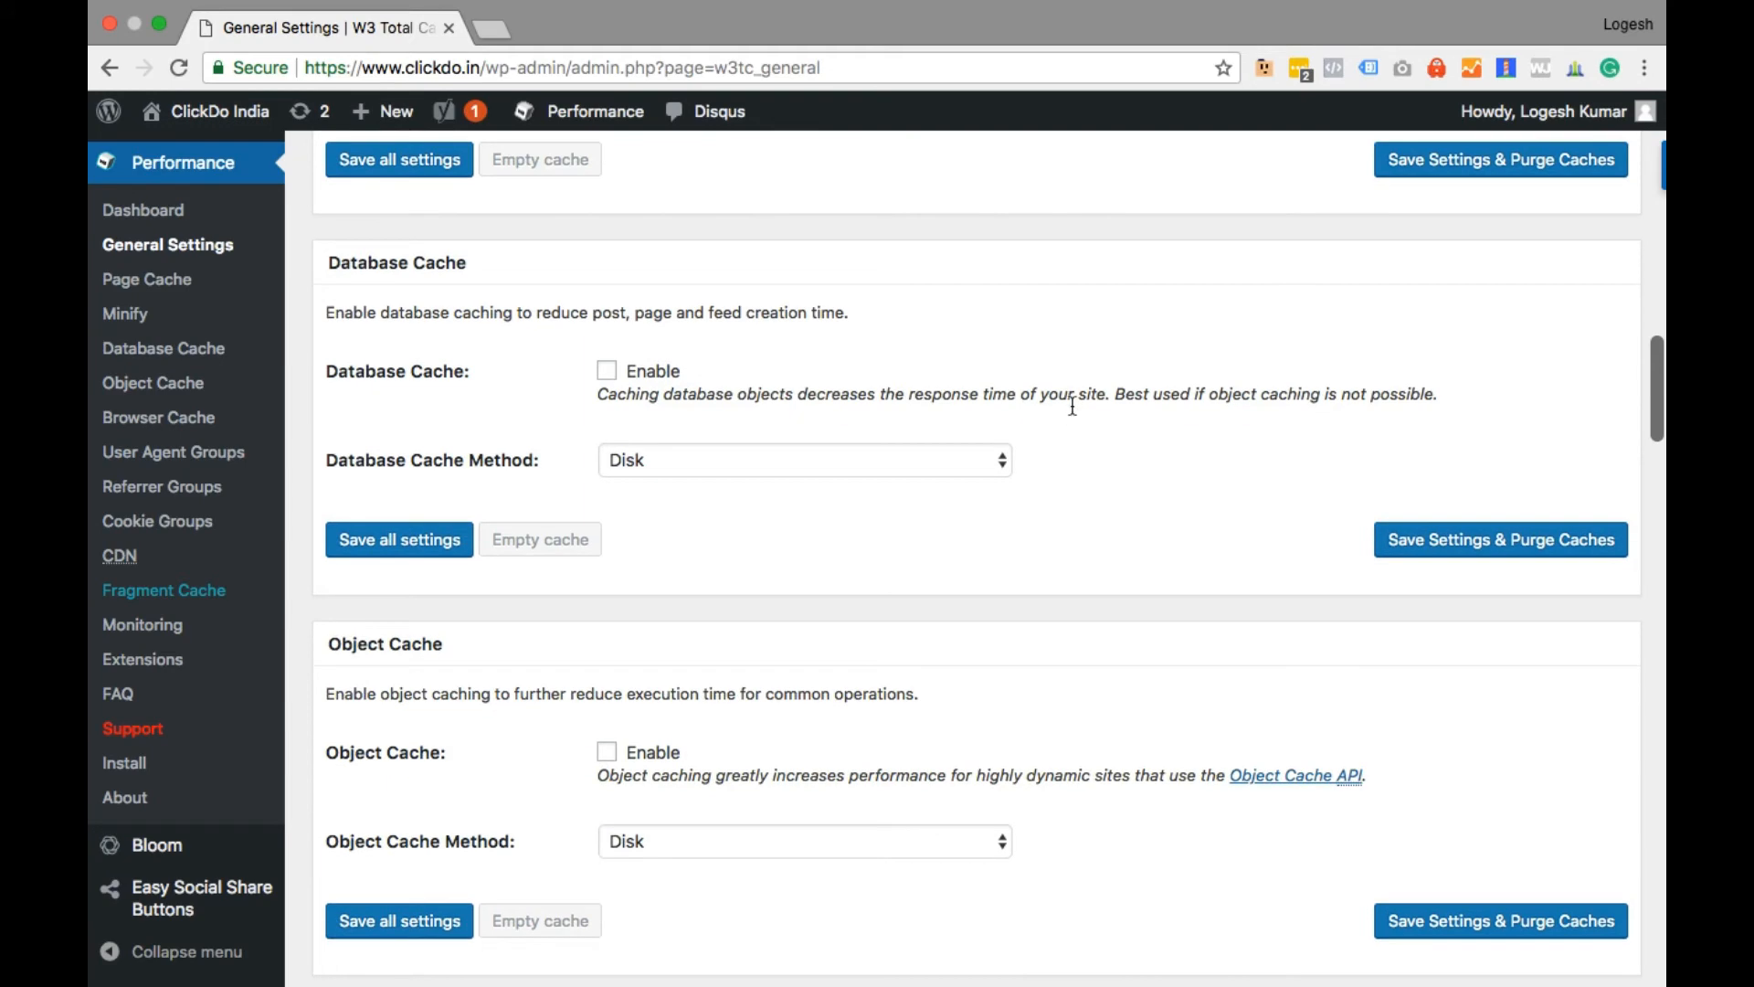
click(607, 370)
click(694, 458)
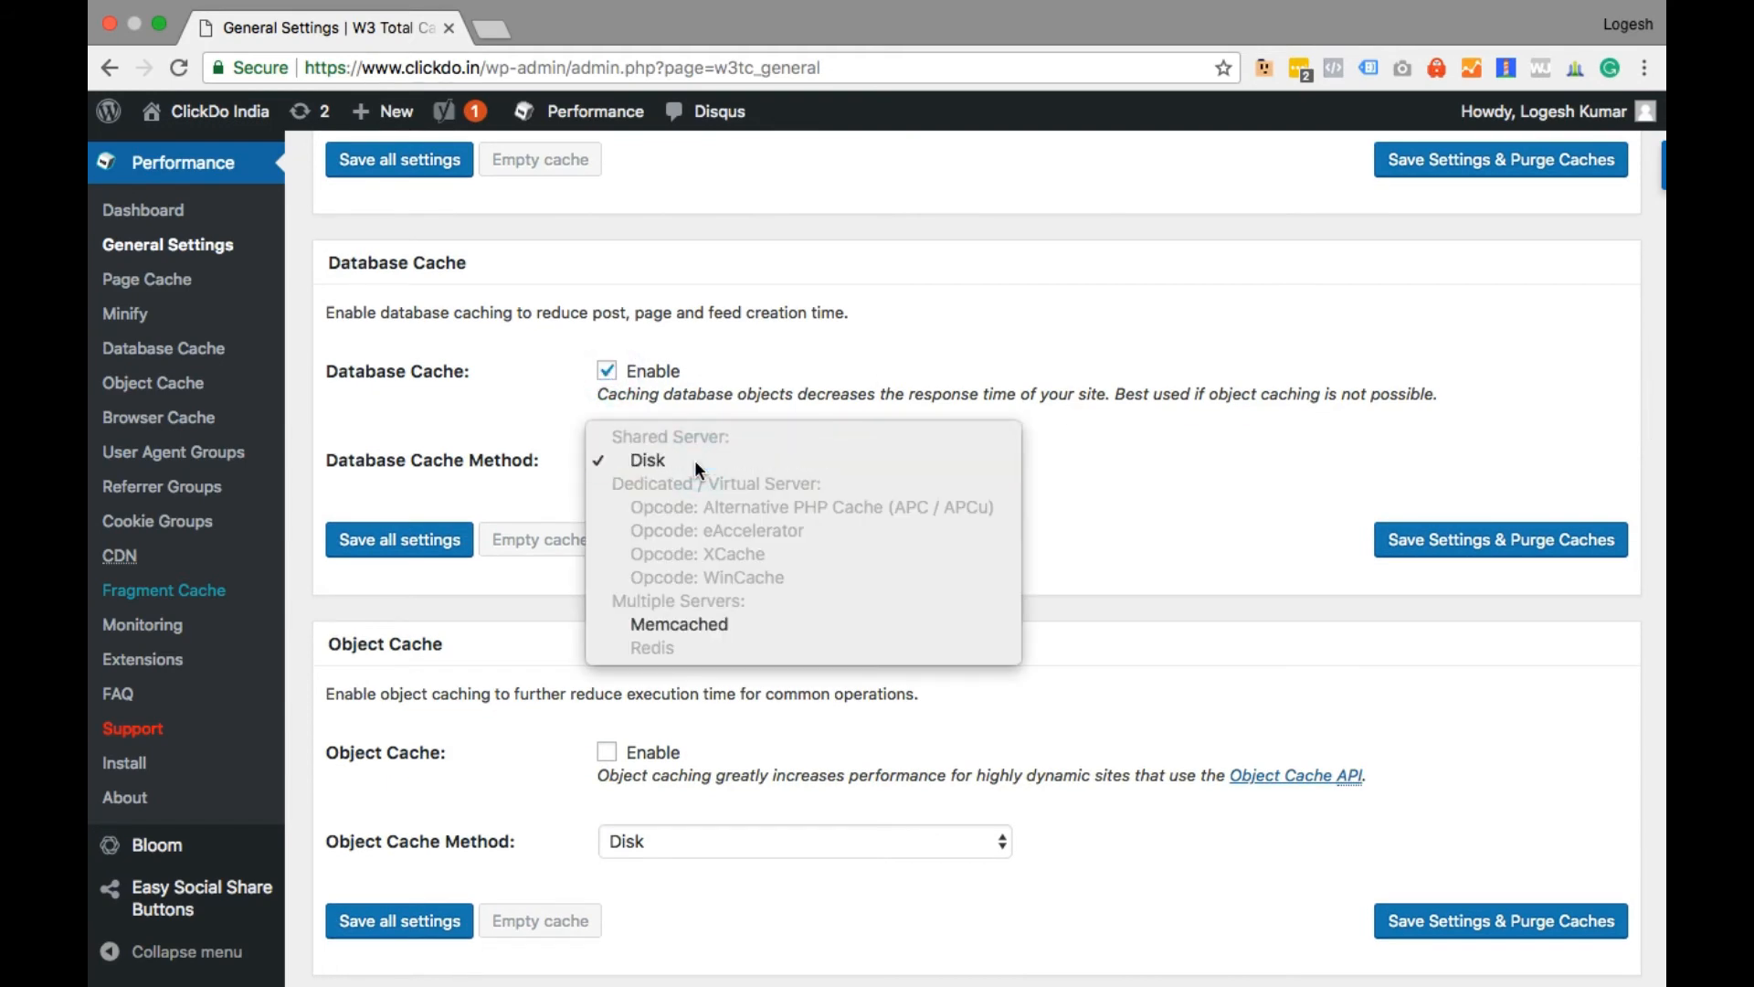
click(694, 458)
scroll(1082, 558, down, 4)
click(669, 456)
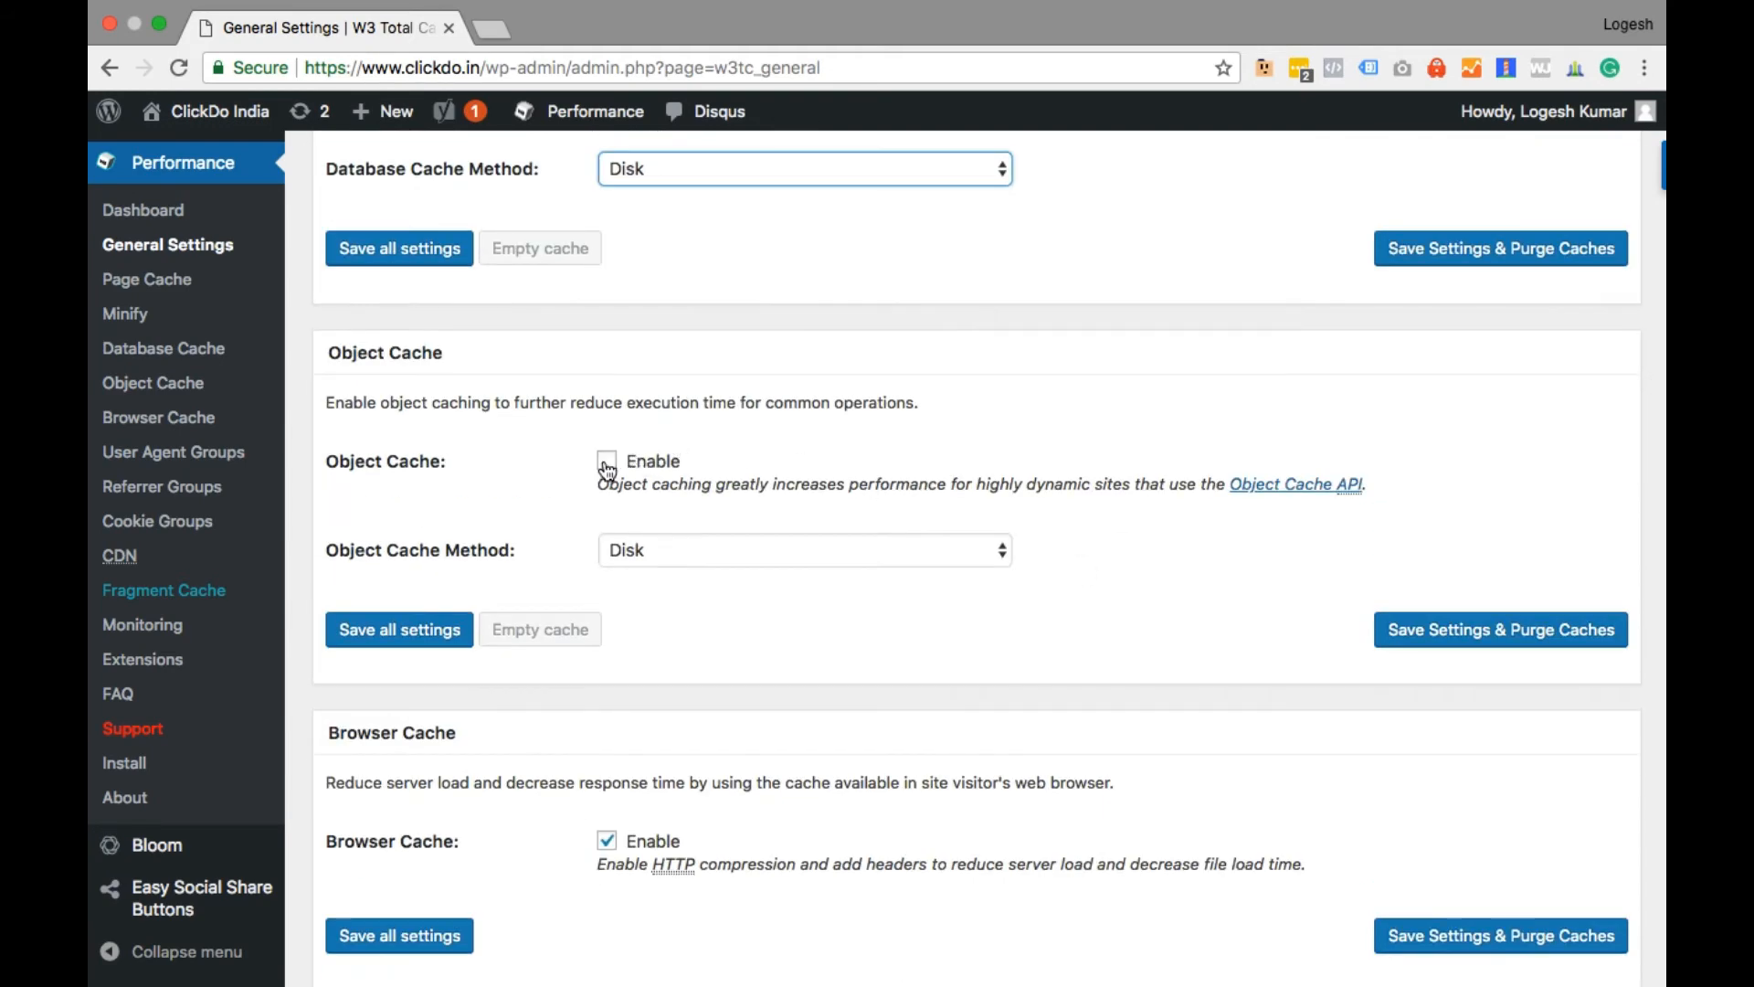
- Set the Fragment Cache Method to Disk in the W3 Total Cache general settings
scroll(1230, 525, down, 5)
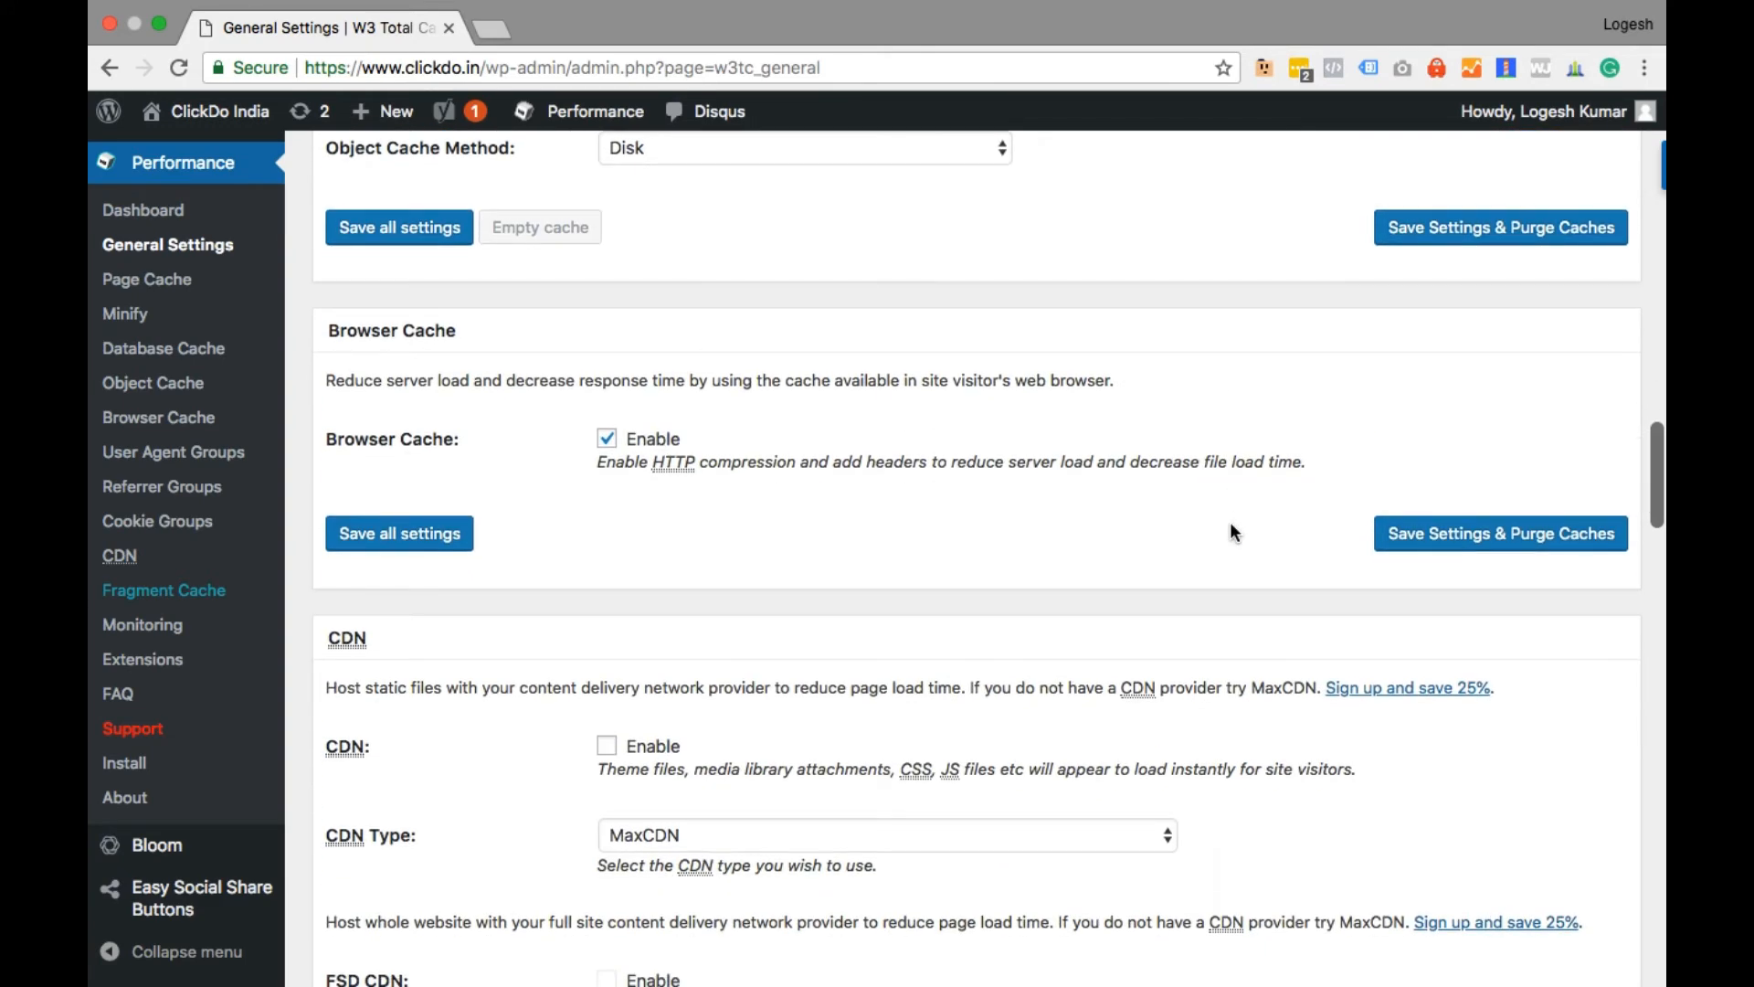
scroll(1229, 524, down, 4)
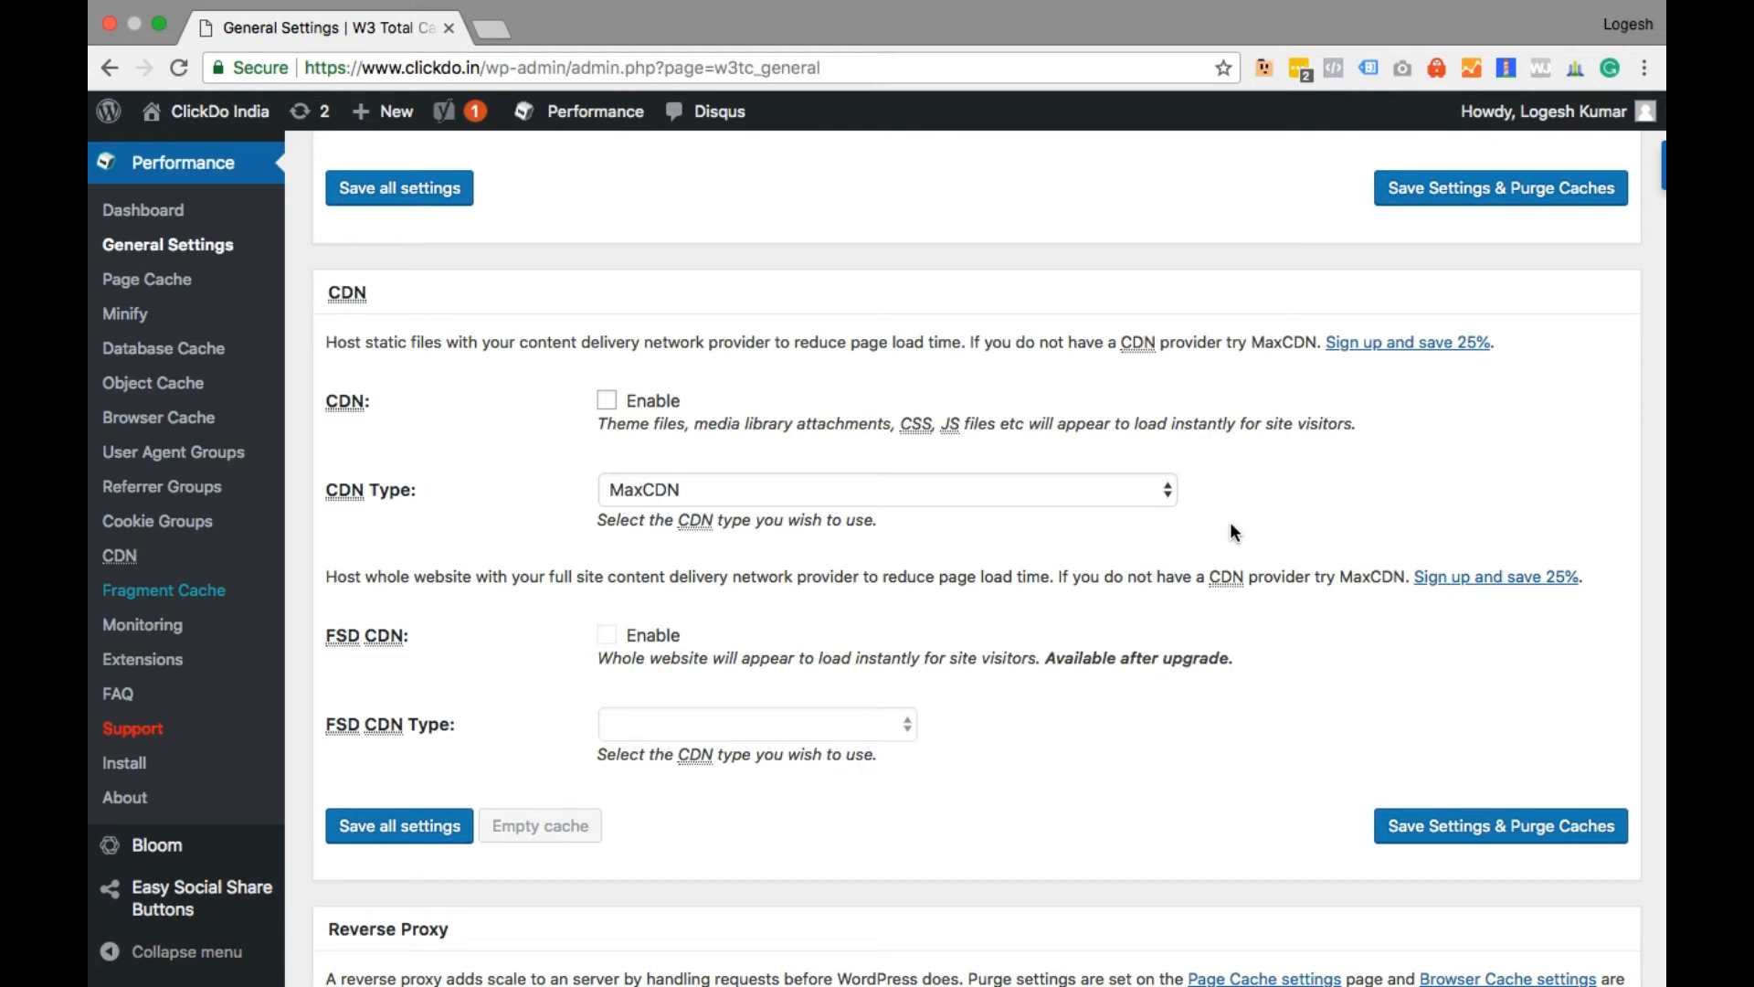
scroll(1230, 527, down, 7)
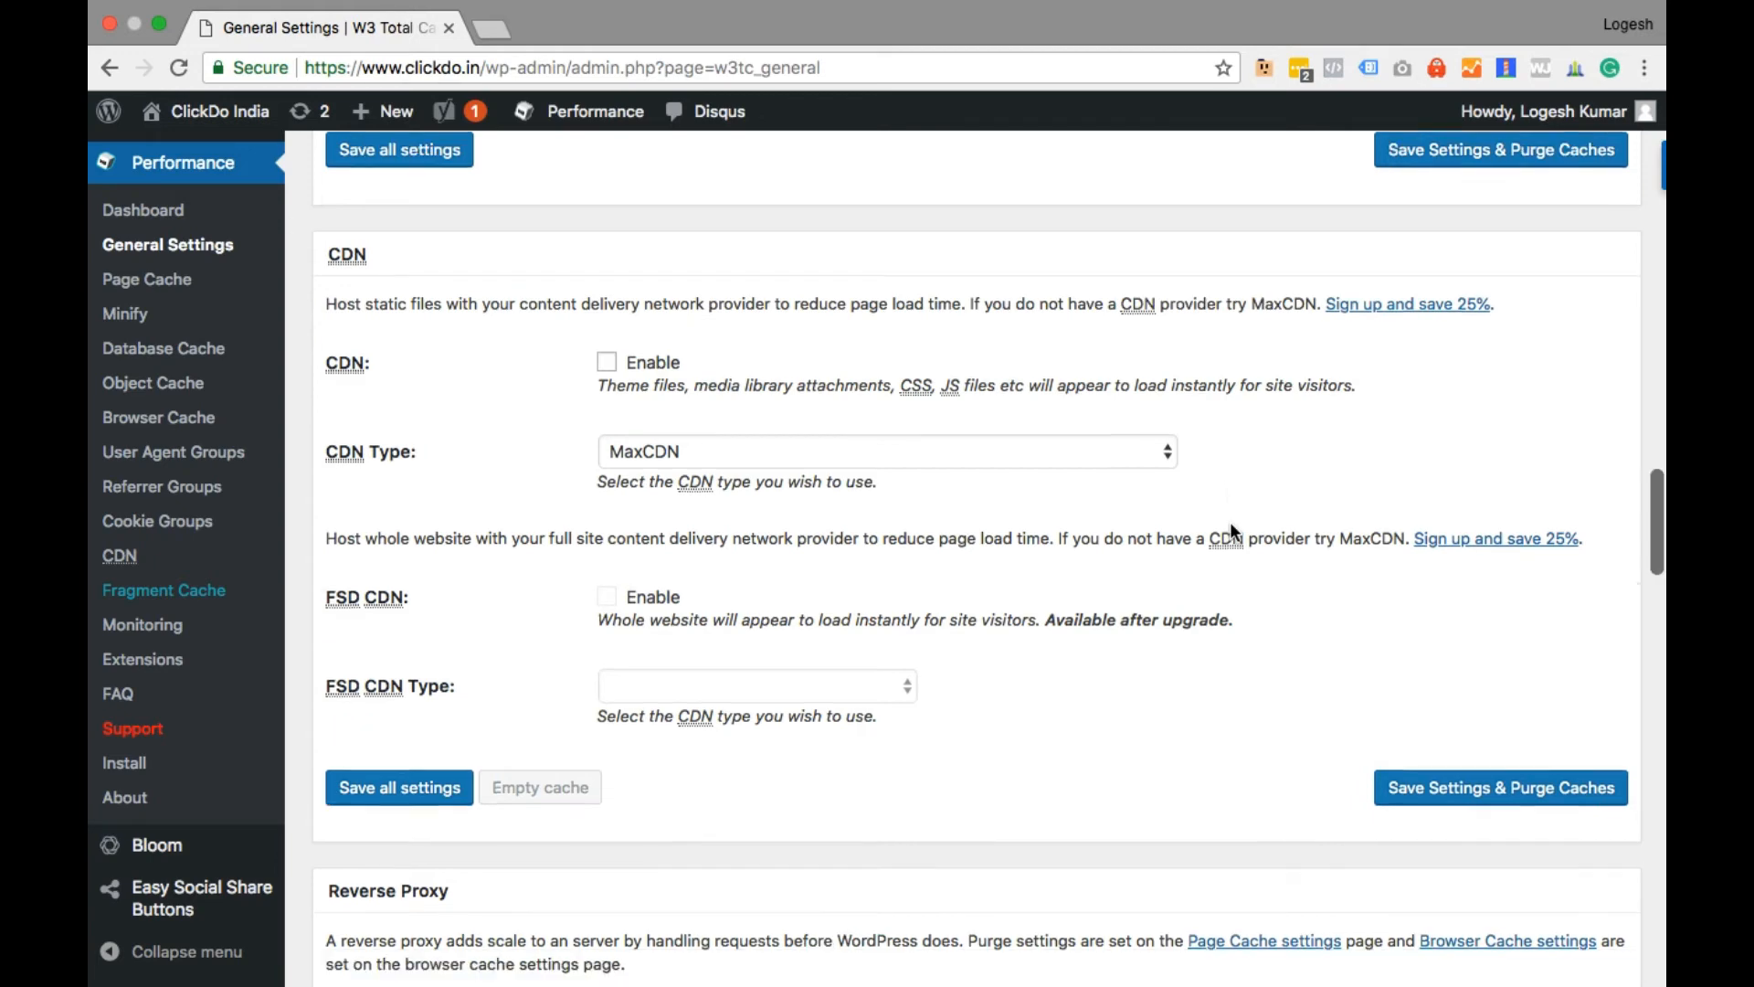
scroll(1230, 523, down, 5)
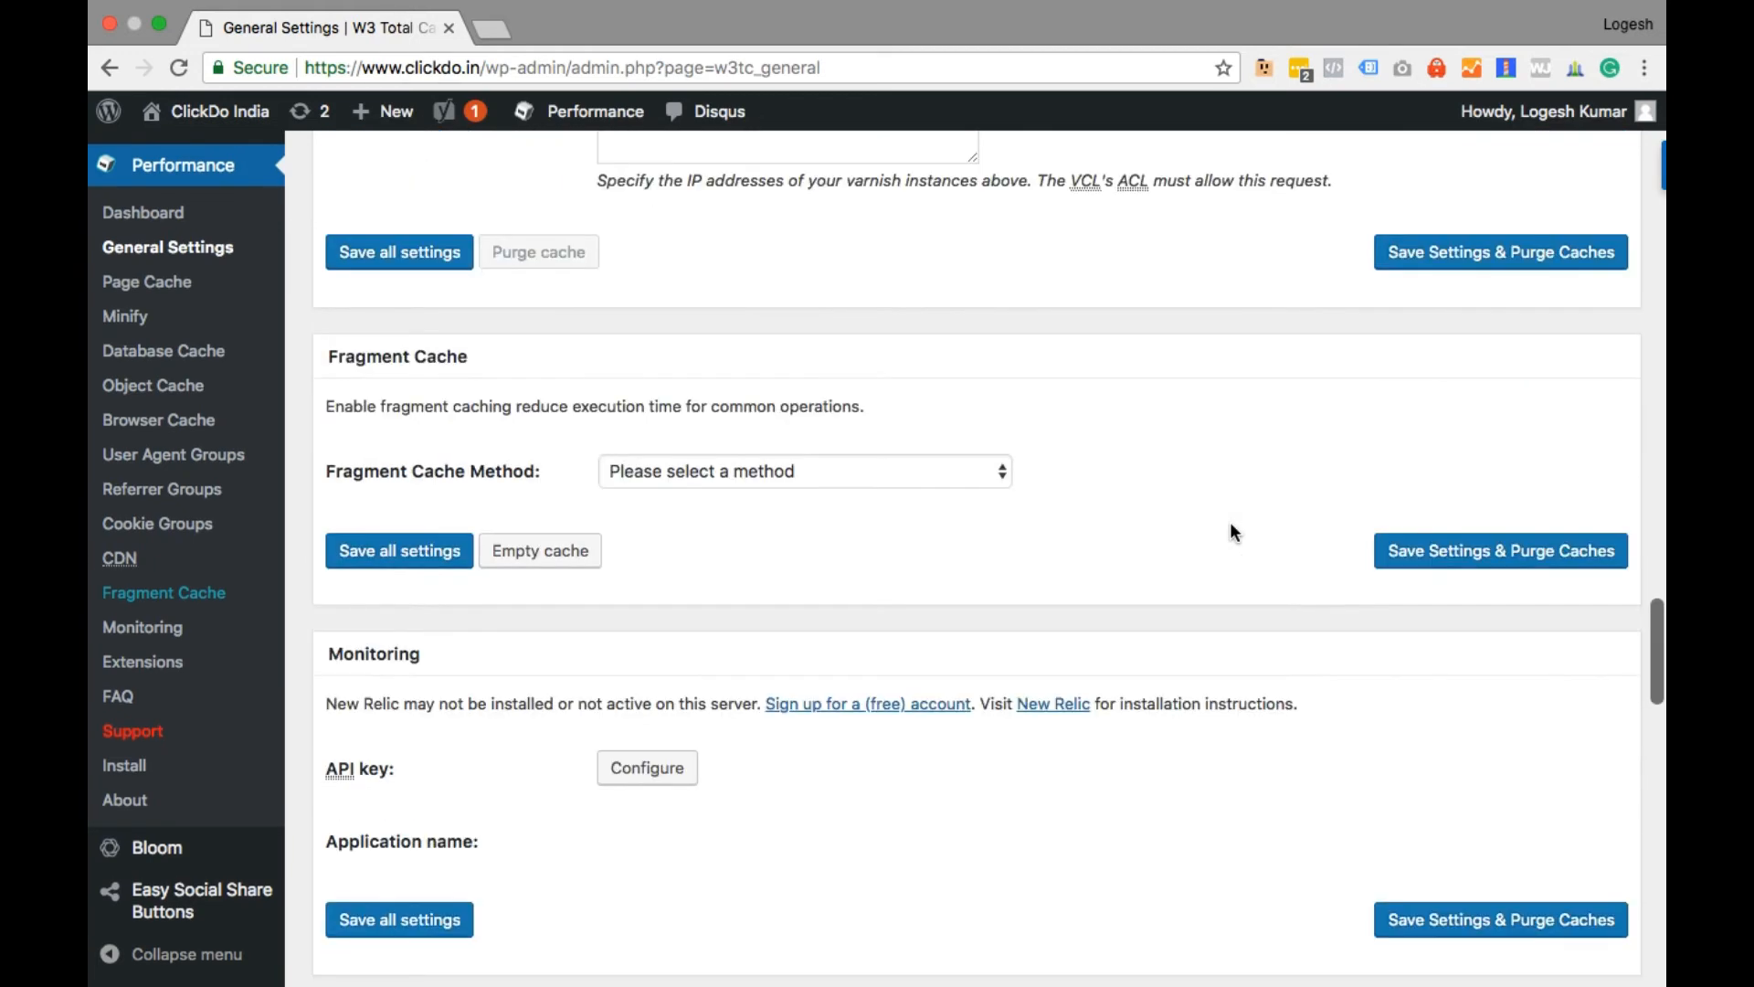
click(907, 473)
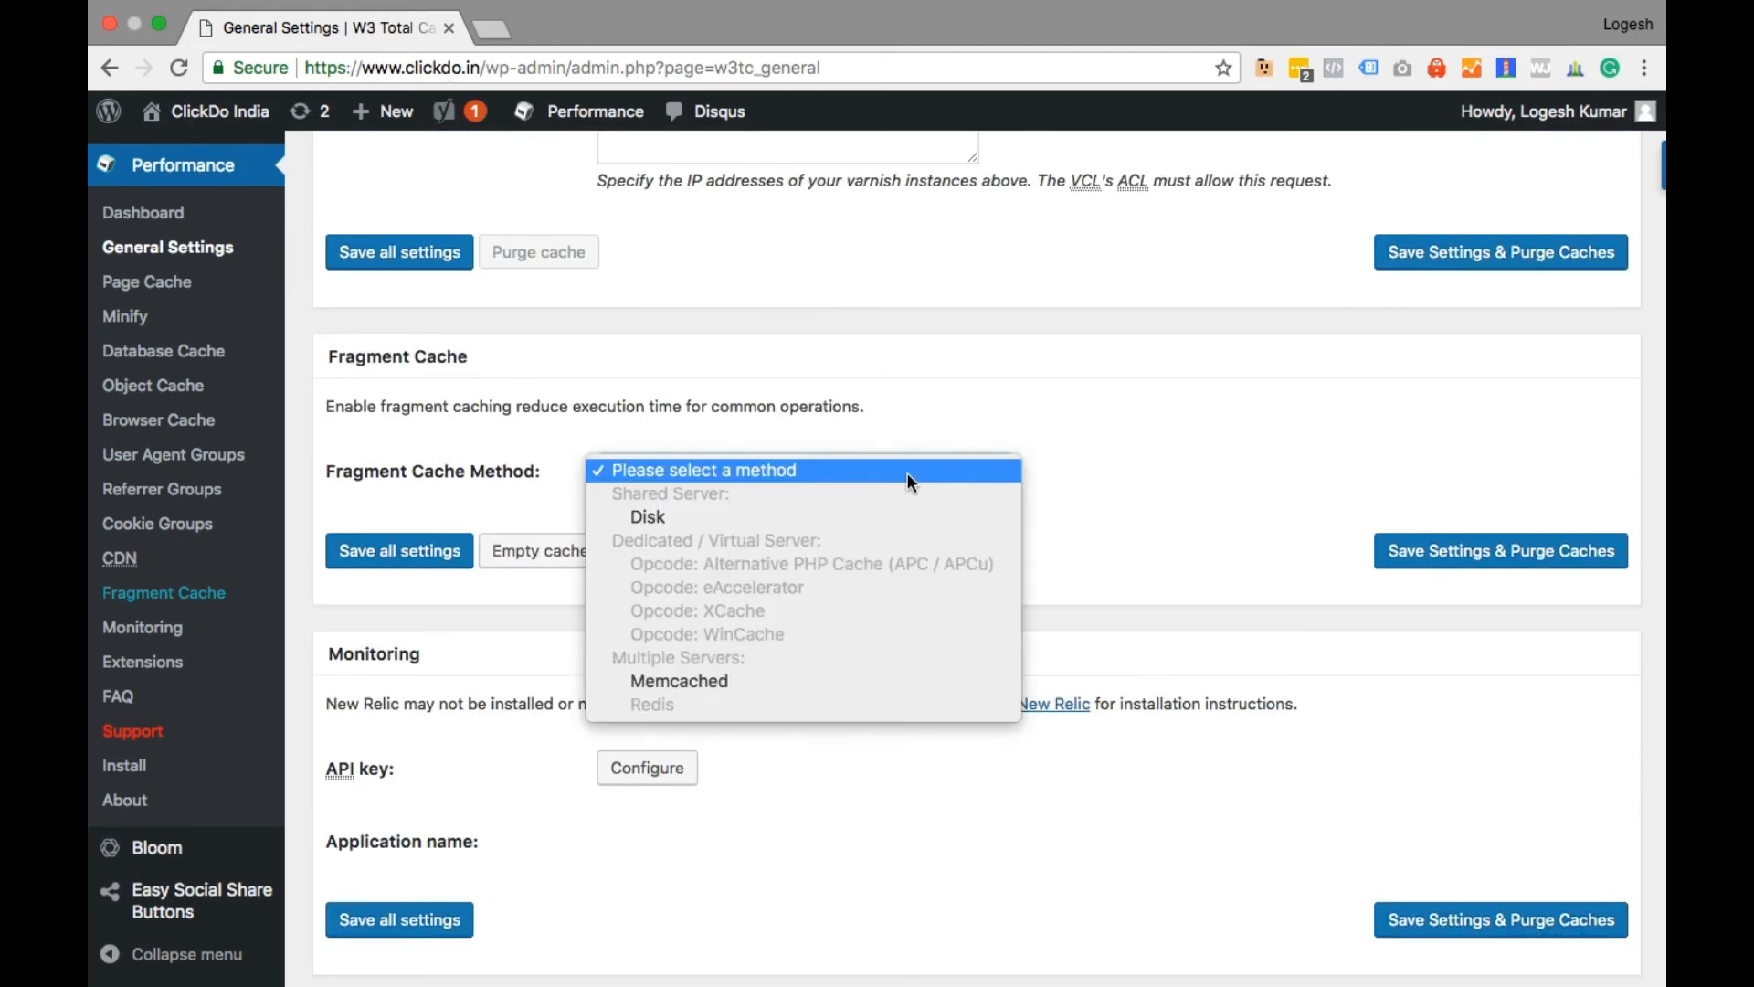
click(828, 518)
- Review the remaining general settings down to Debug, and save the settings while purging the caches
scroll(1188, 519, down, 3)
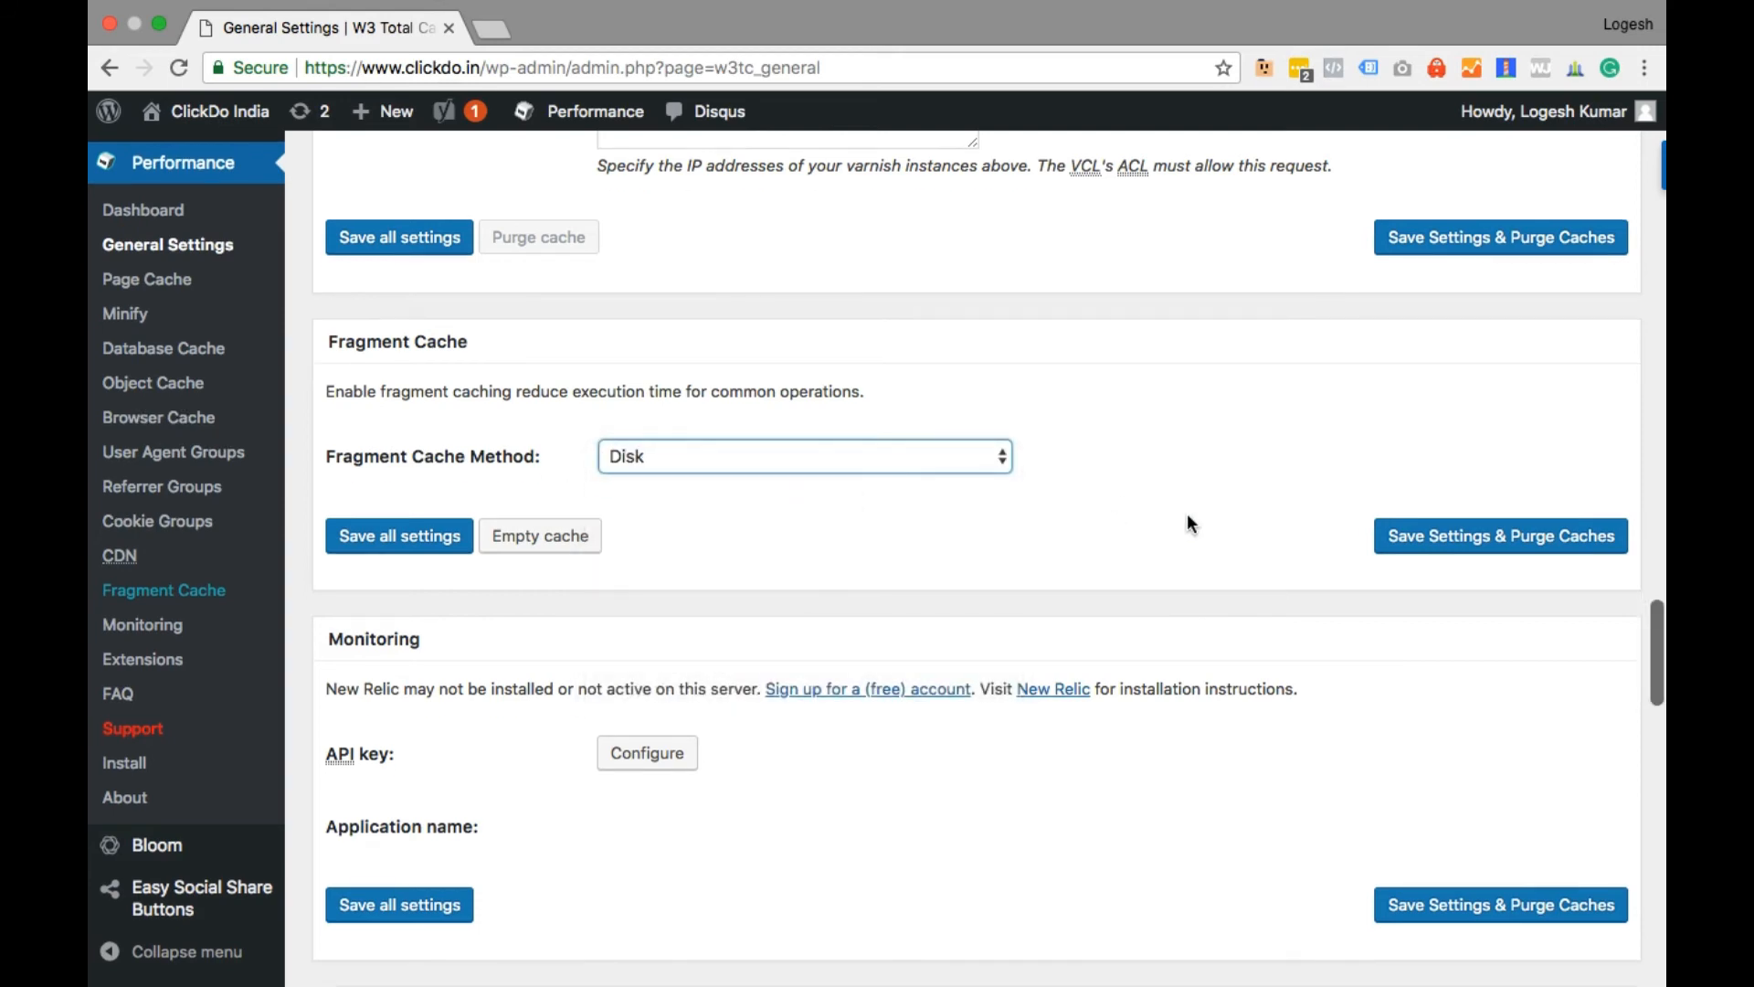
scroll(1188, 517, down, 8)
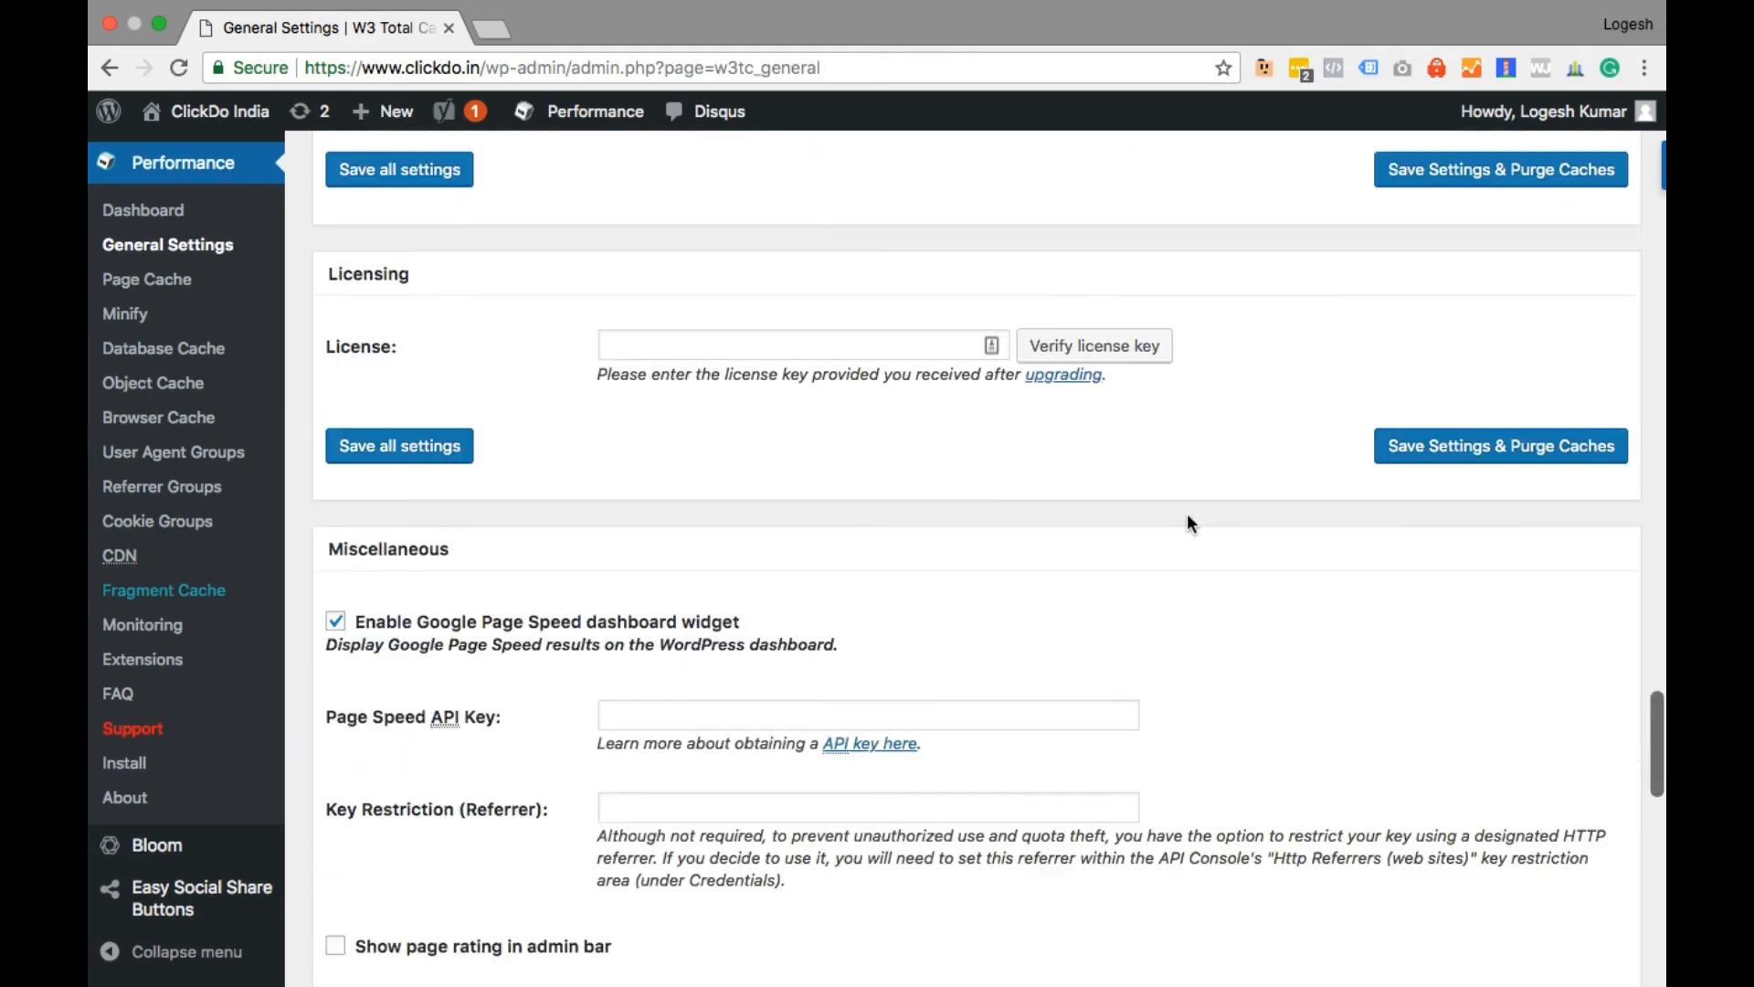
scroll(1187, 517, down, 10)
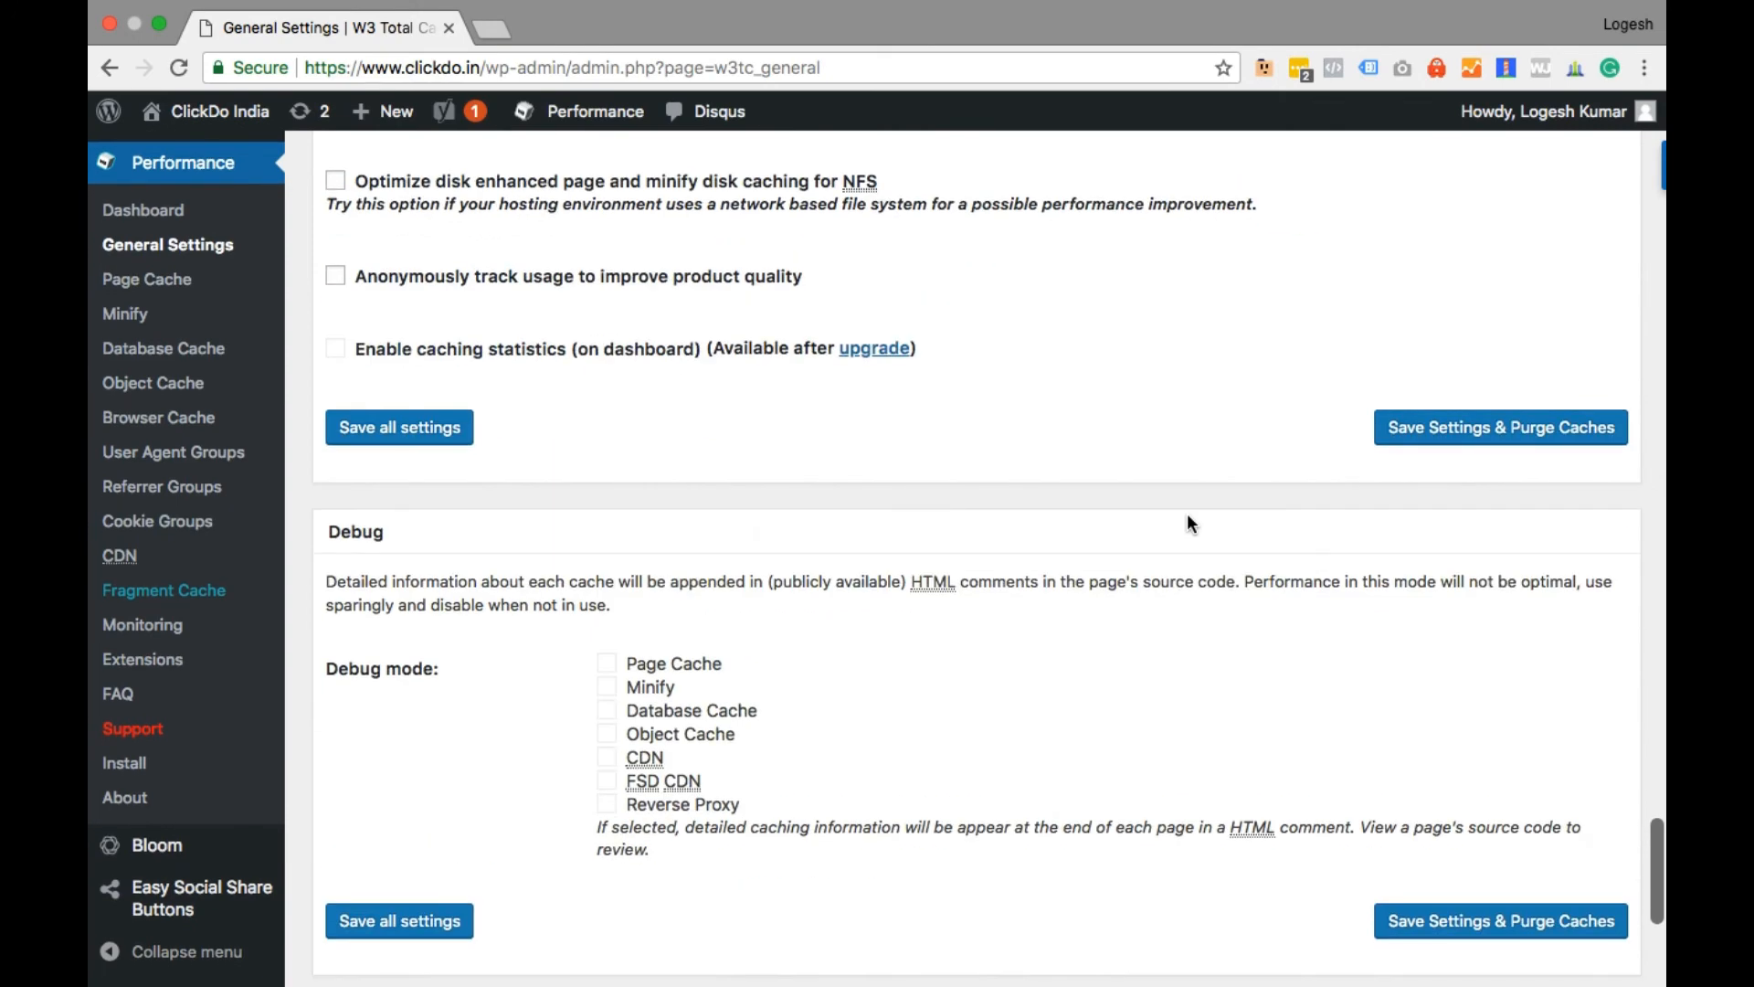
scroll(1187, 514, up, 6)
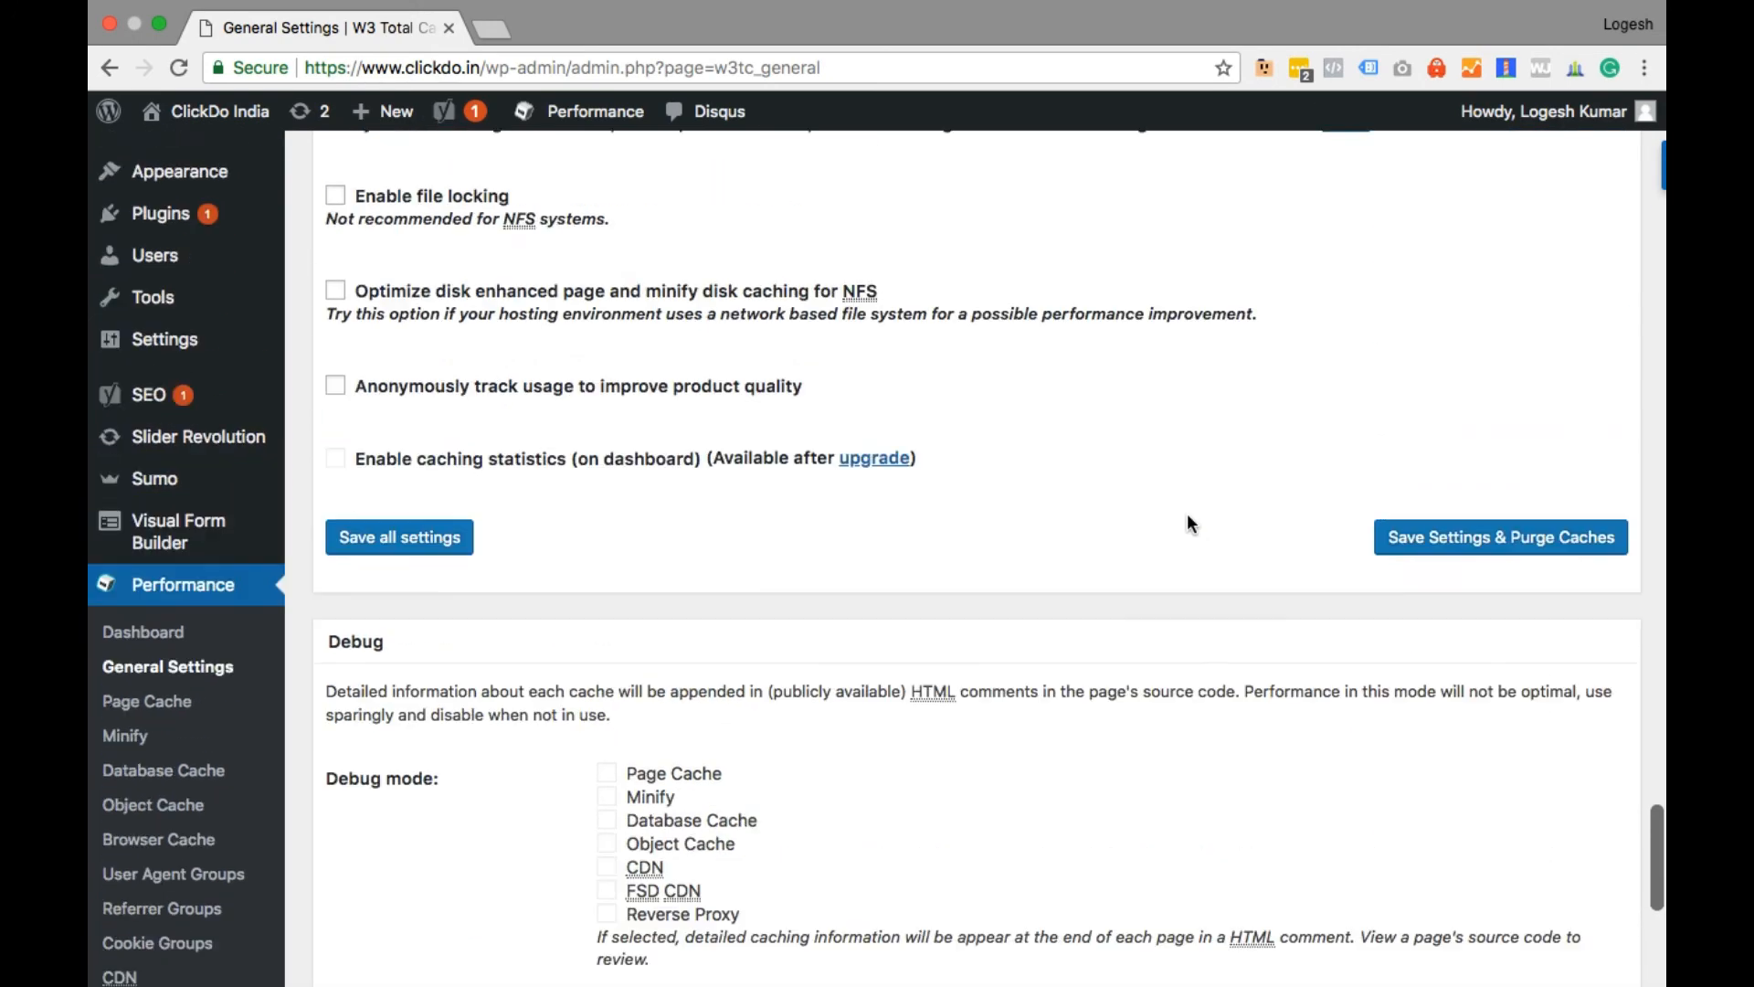
scroll(1447, 680, up, 15)
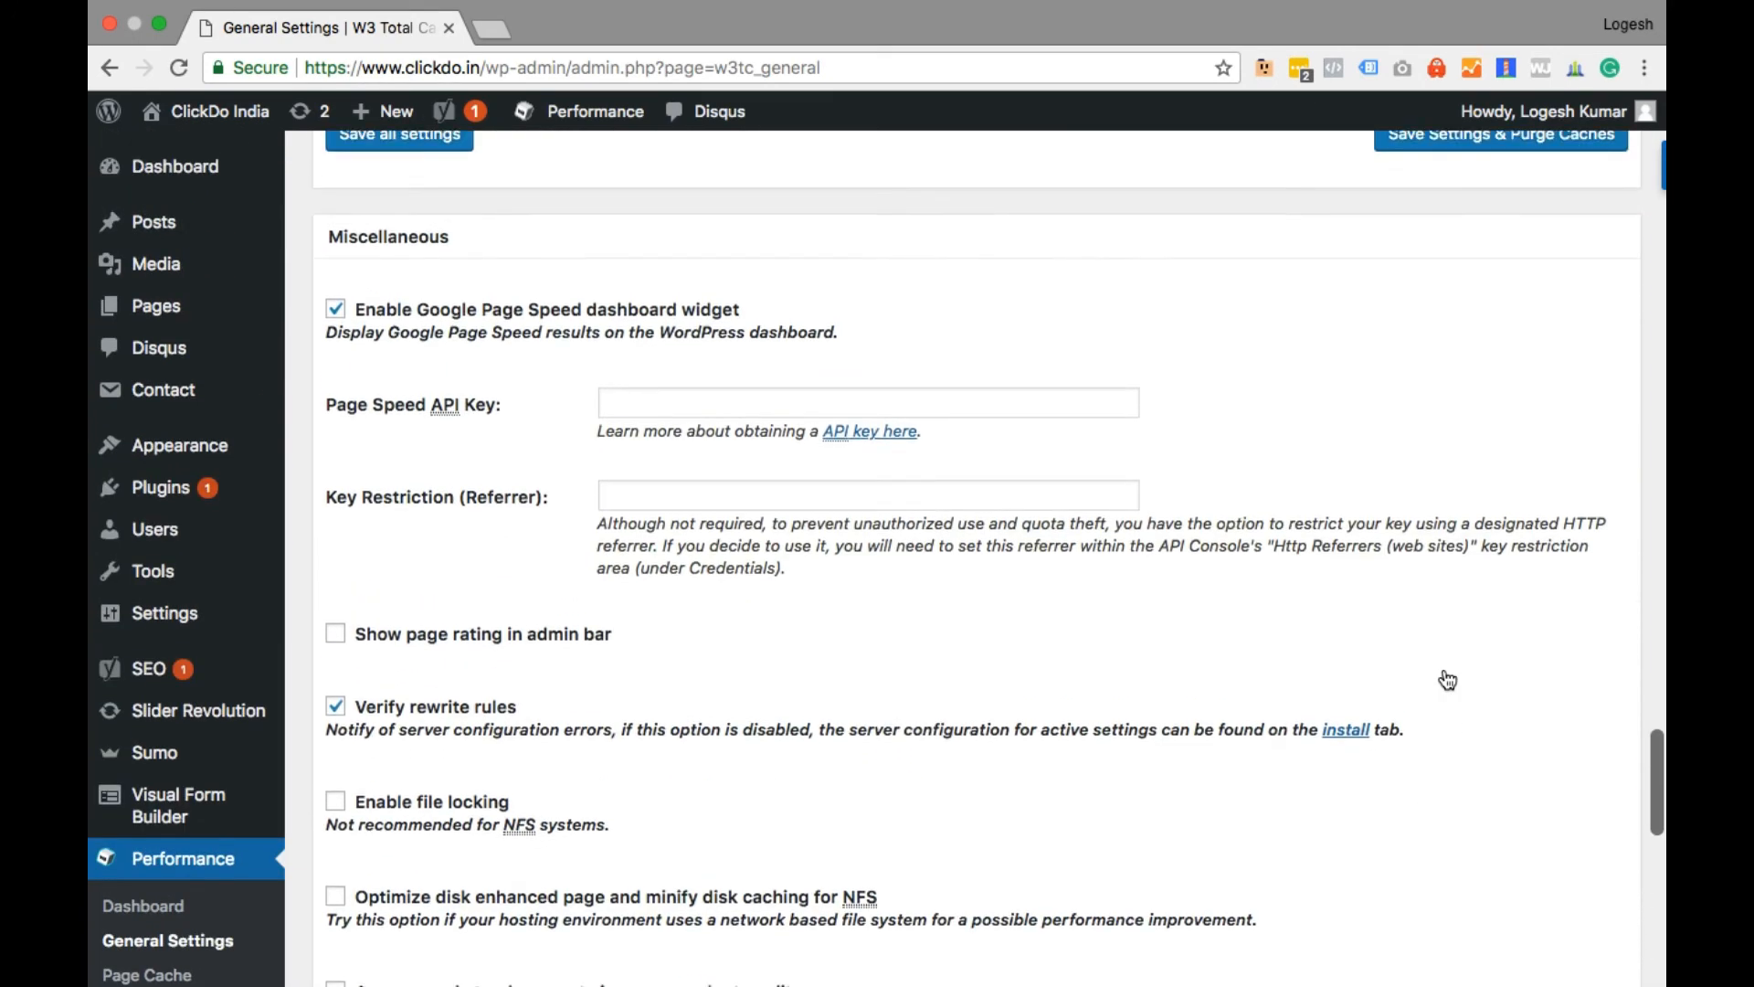
scroll(1445, 675, up, 4)
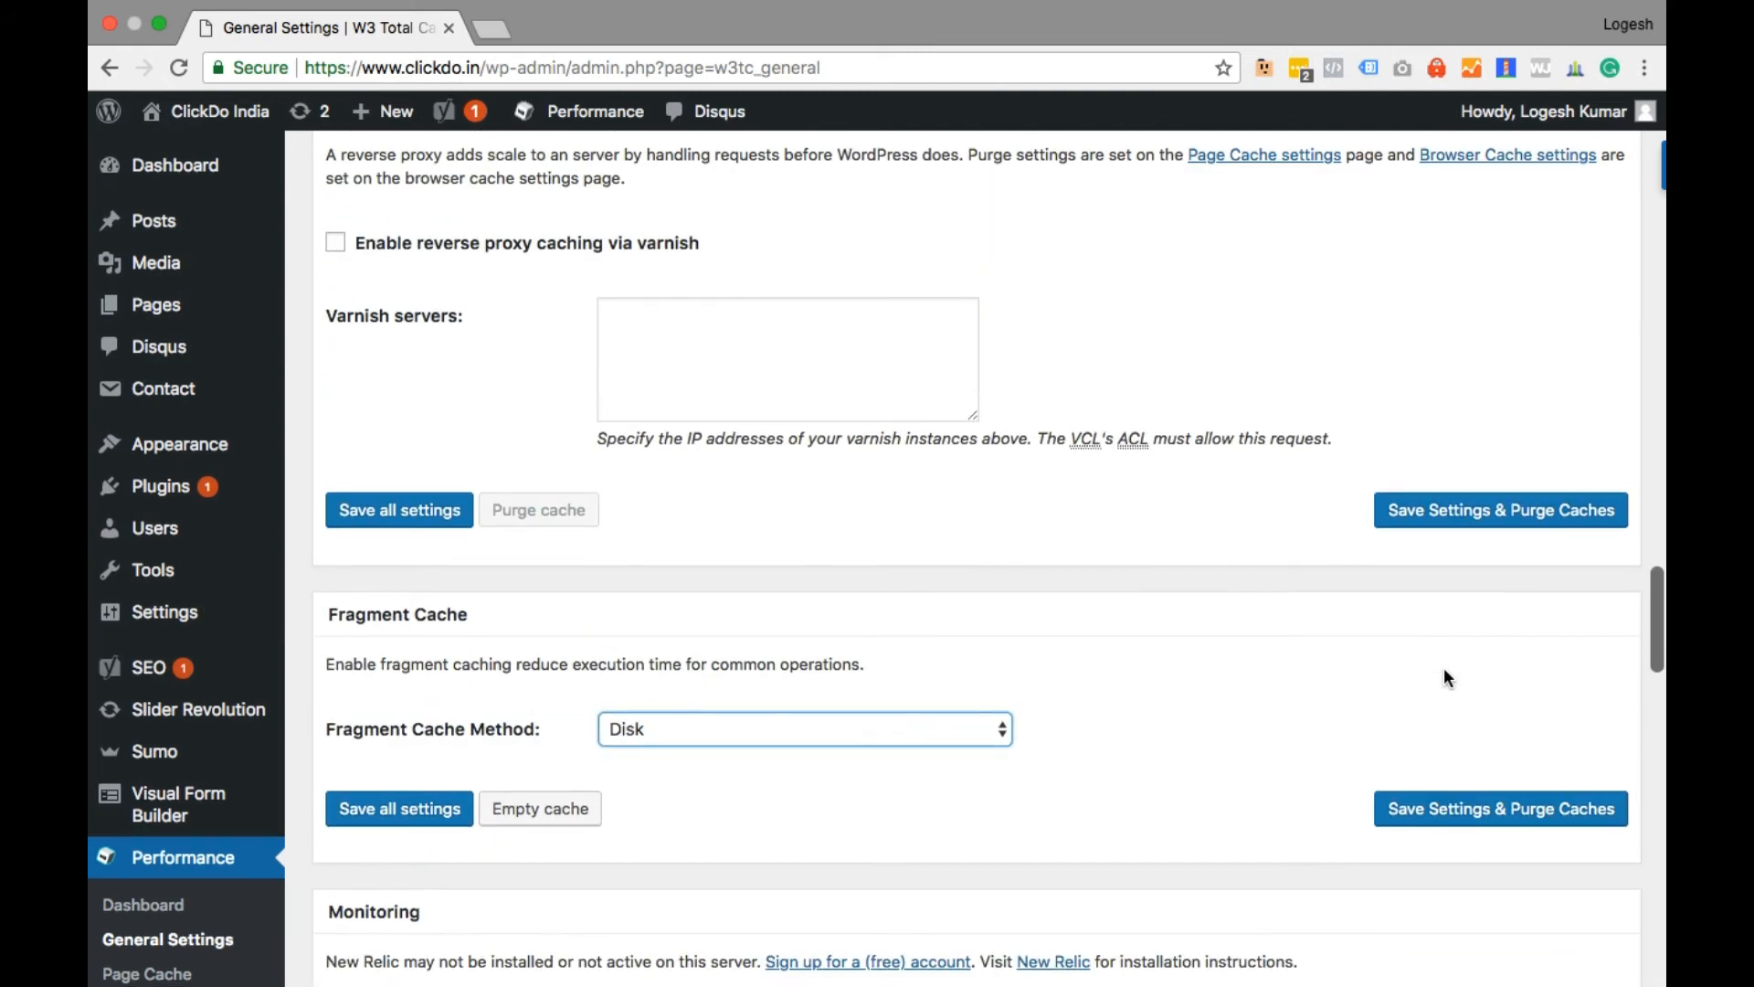
scroll(1443, 667, down, 2)
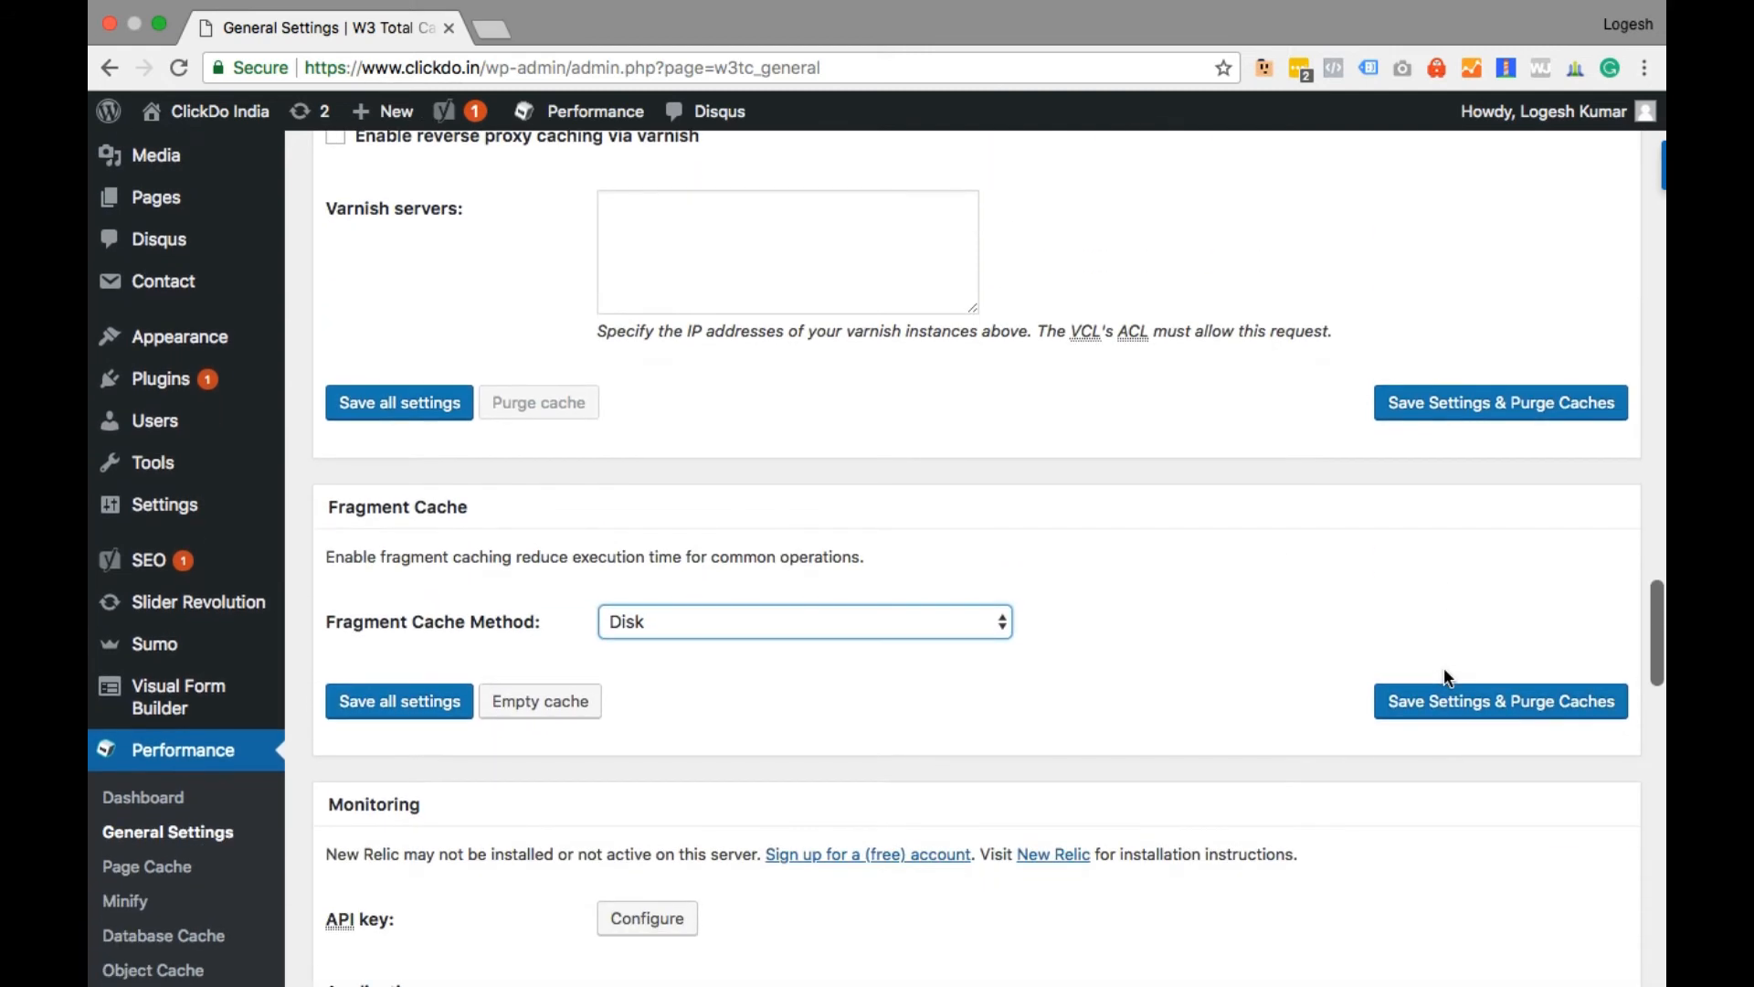
click(1493, 707)
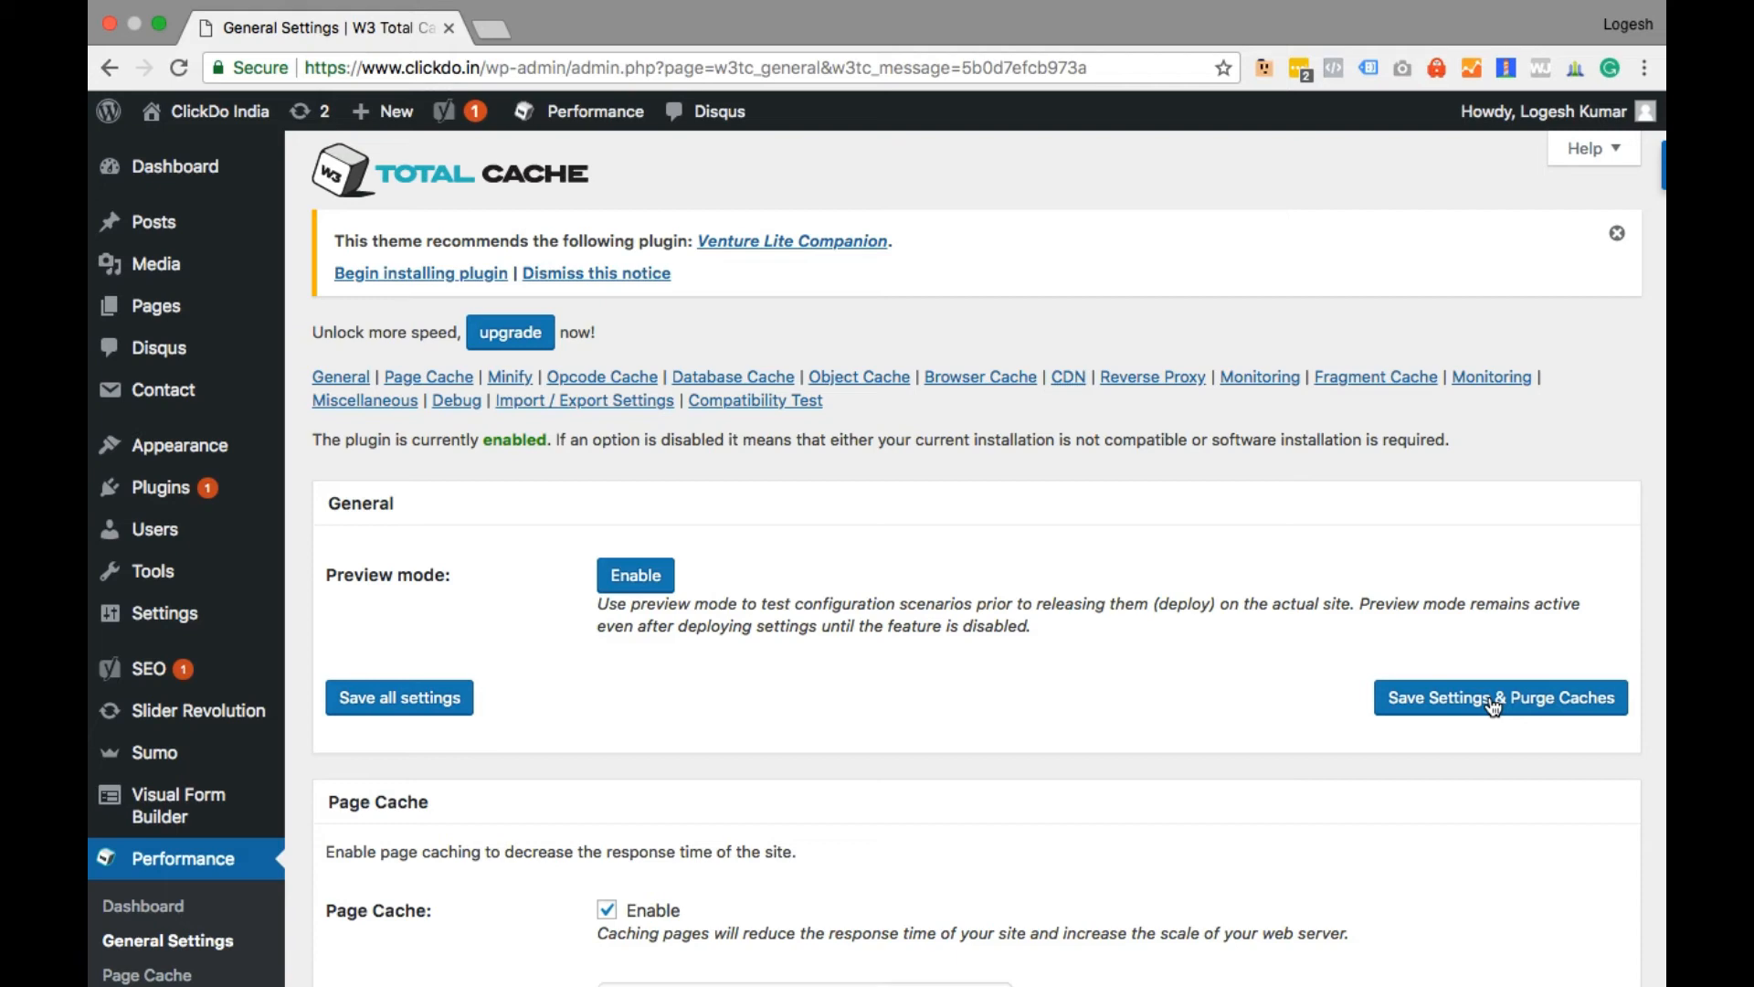
- Examine the Browser Cache settings of W3 Total Cache, including the General and CSS & JS policies
click(994, 377)
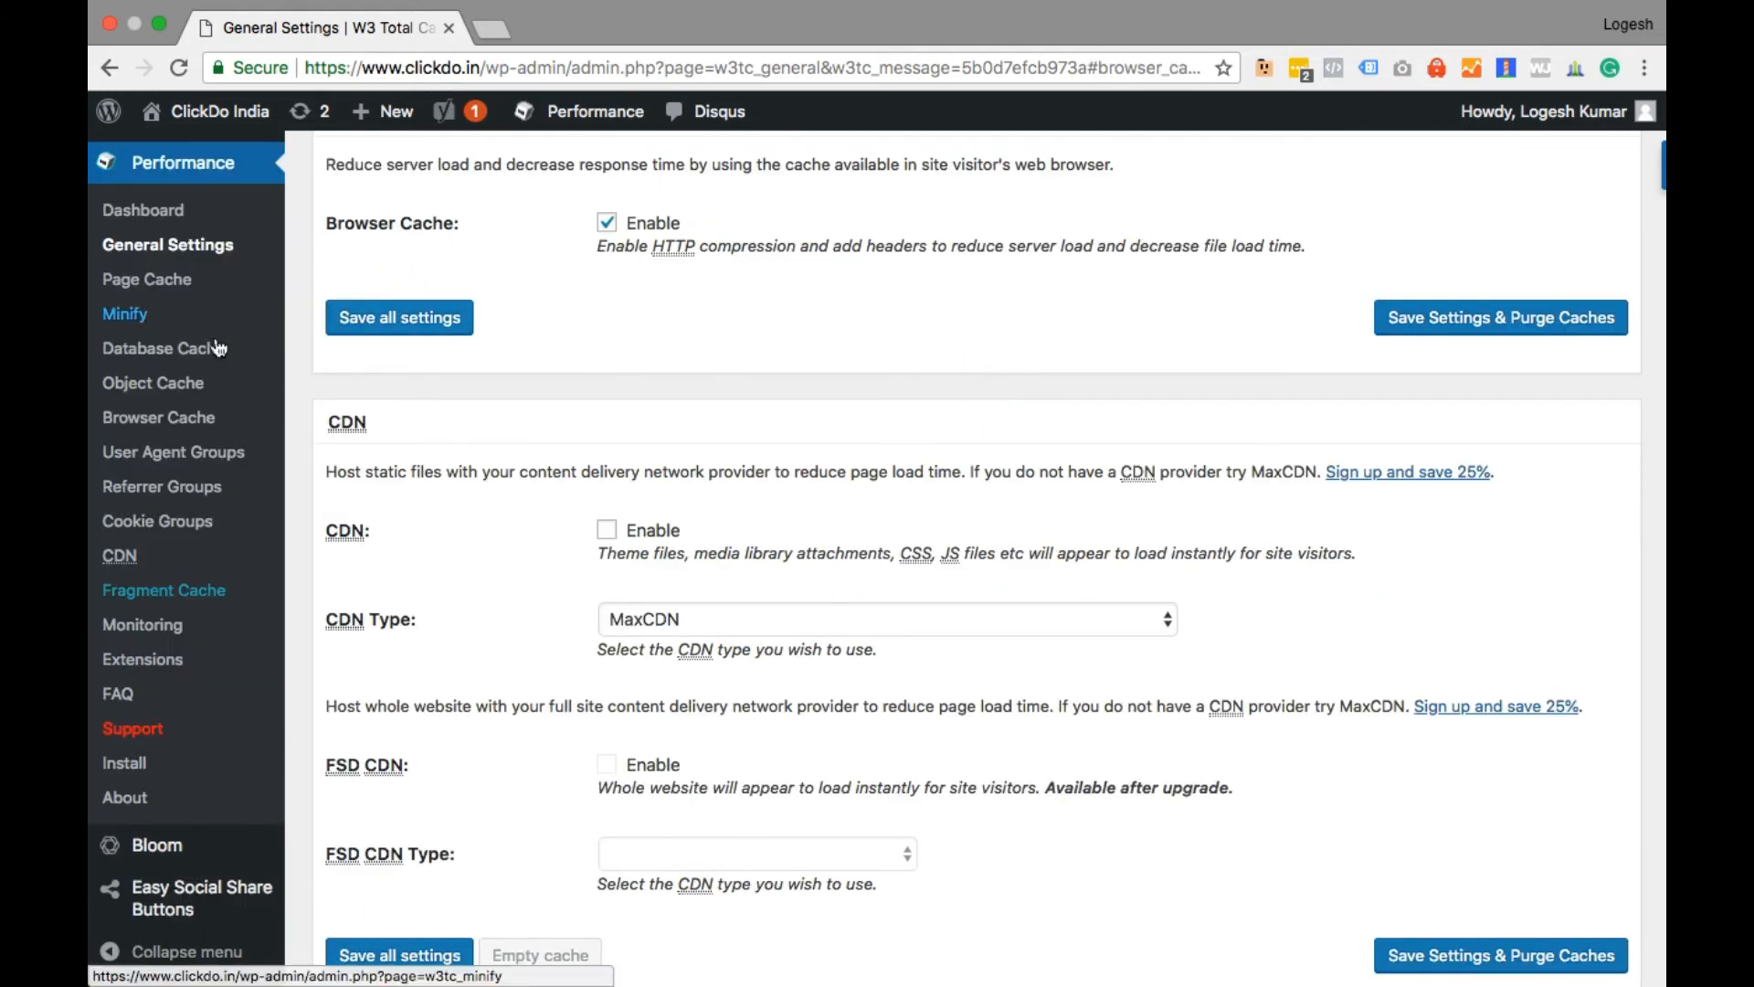
click(157, 425)
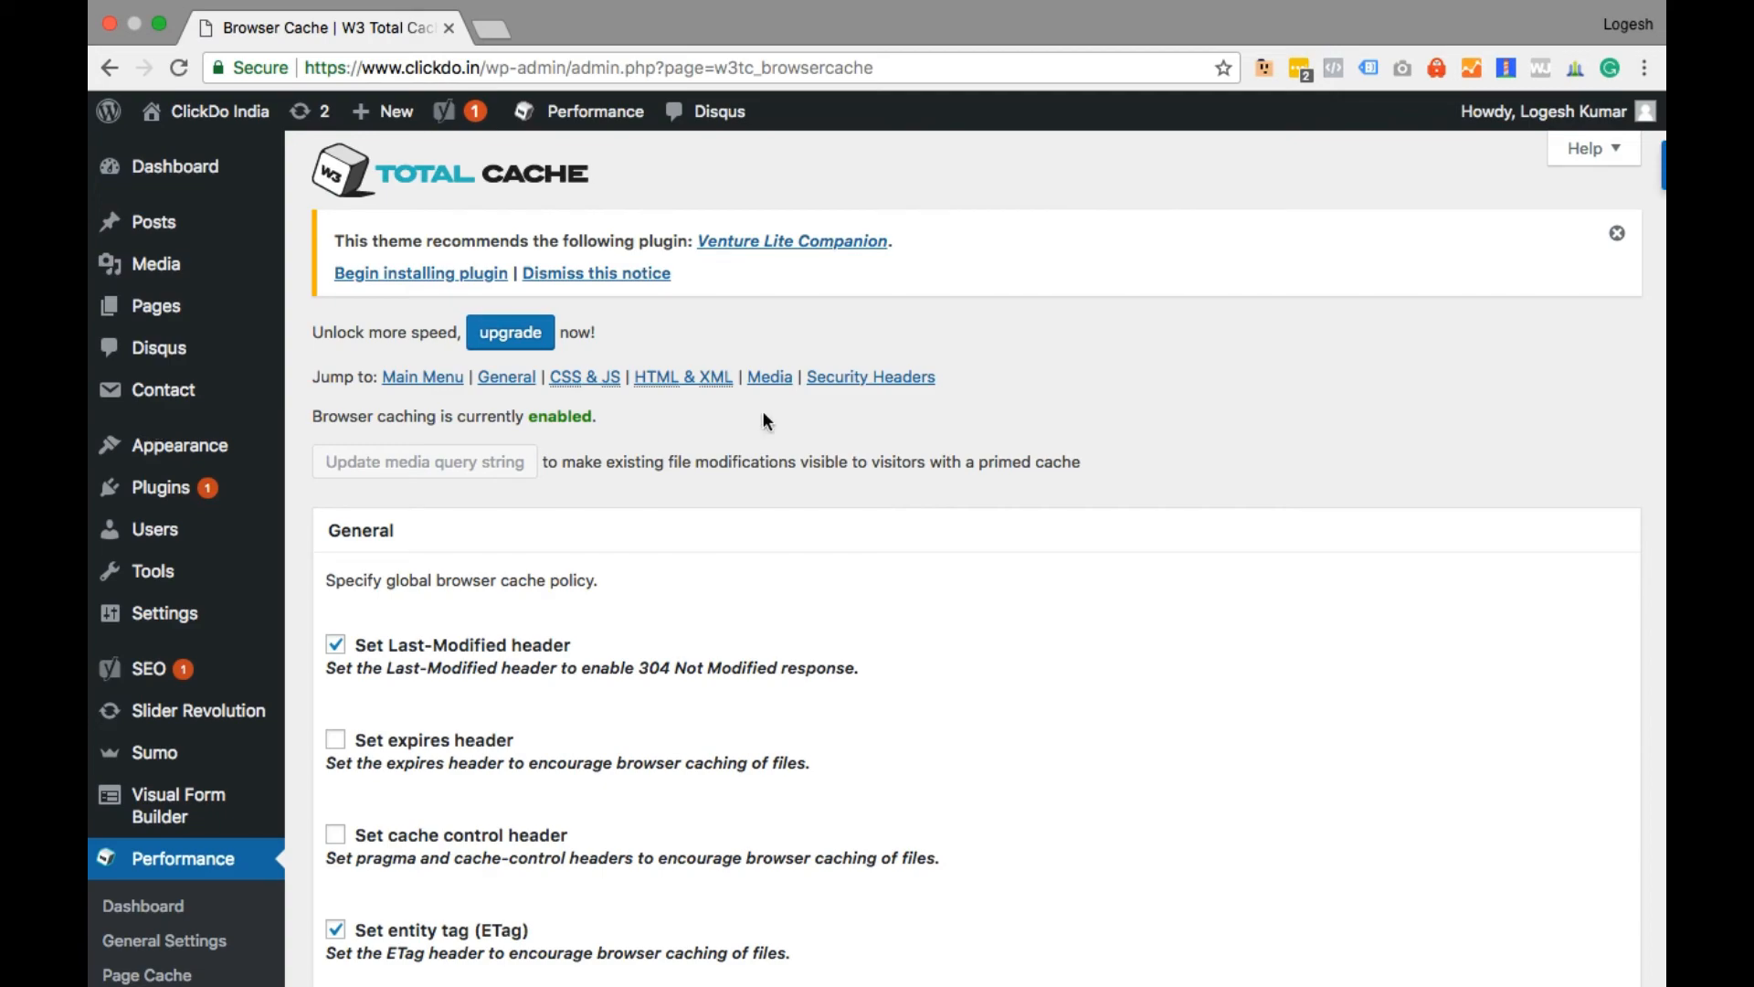
scroll(1235, 649, down, 3)
scroll(1235, 659, down, 15)
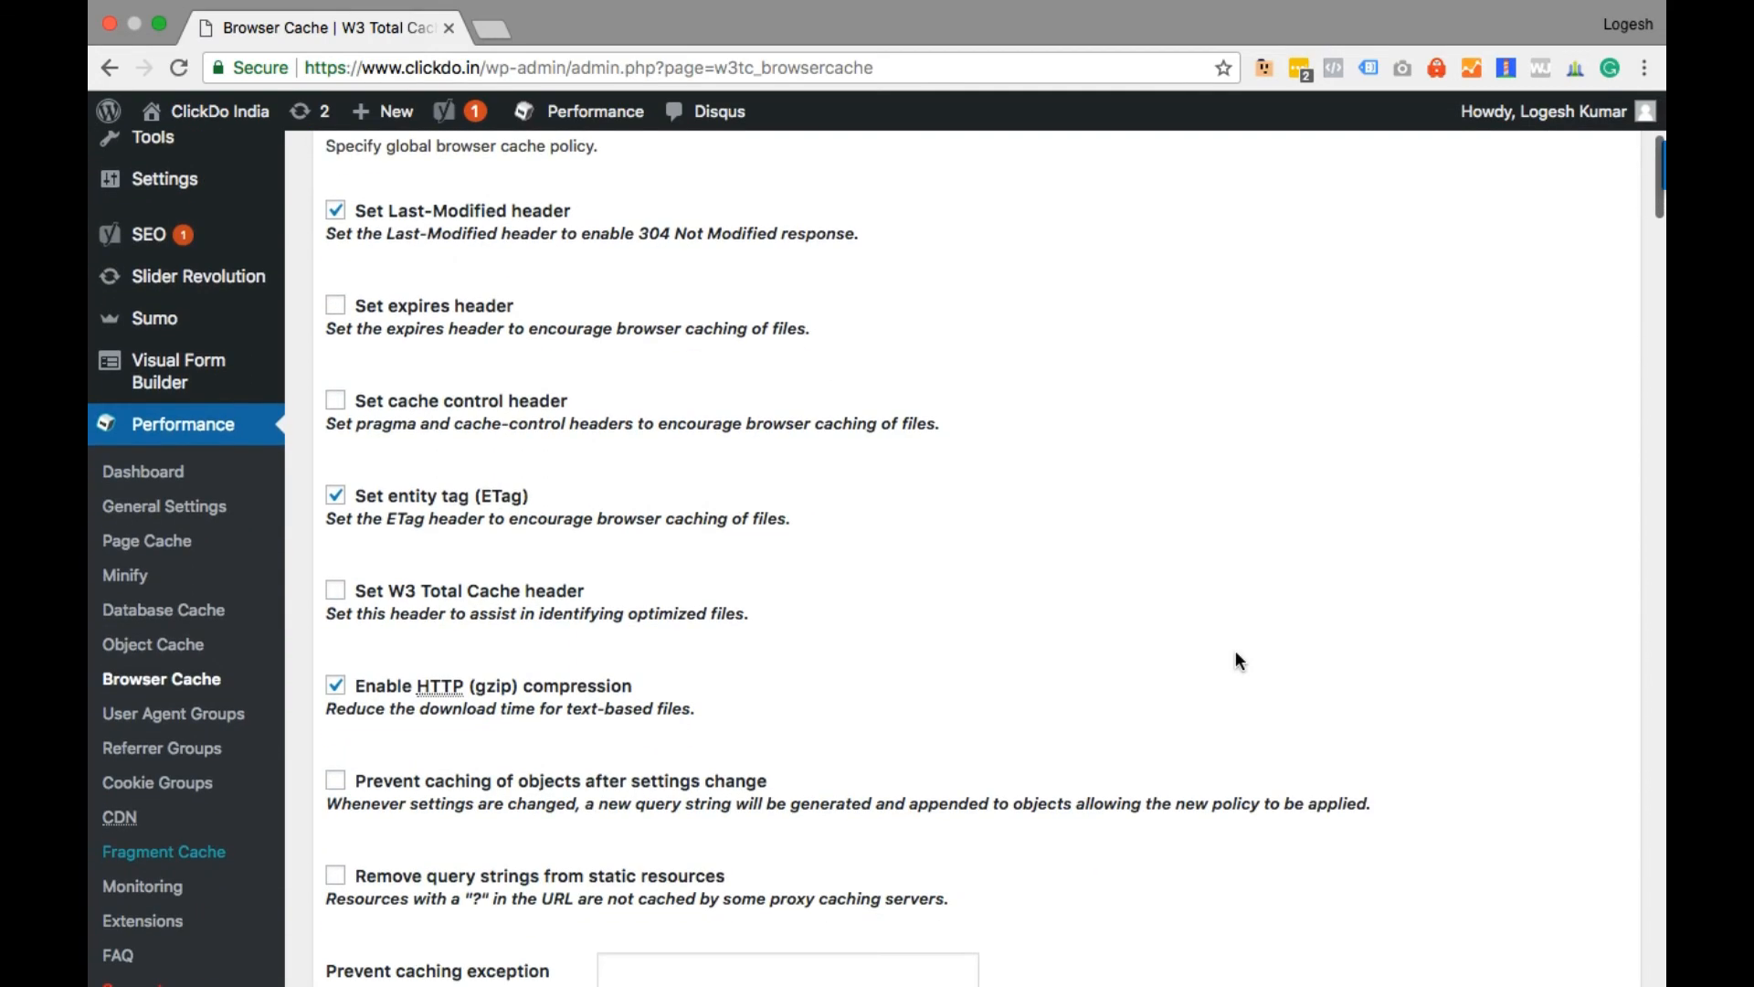
scroll(1235, 660, down, 10)
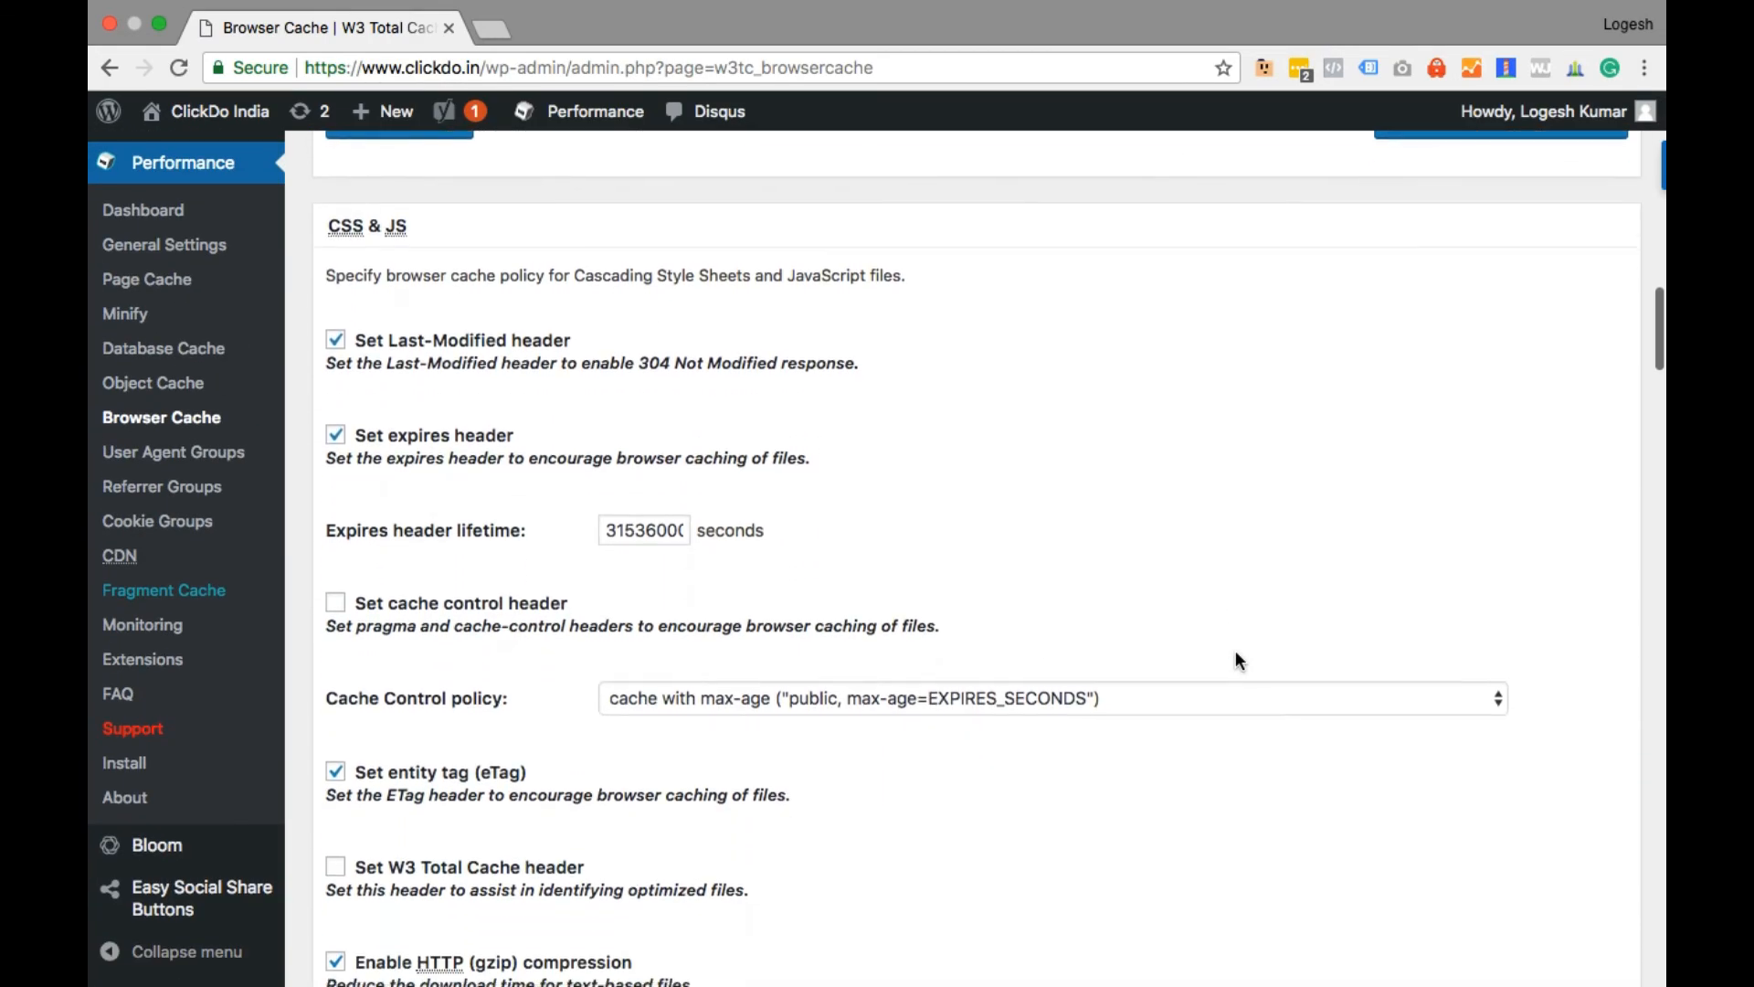
scroll(1235, 660, up, 20)
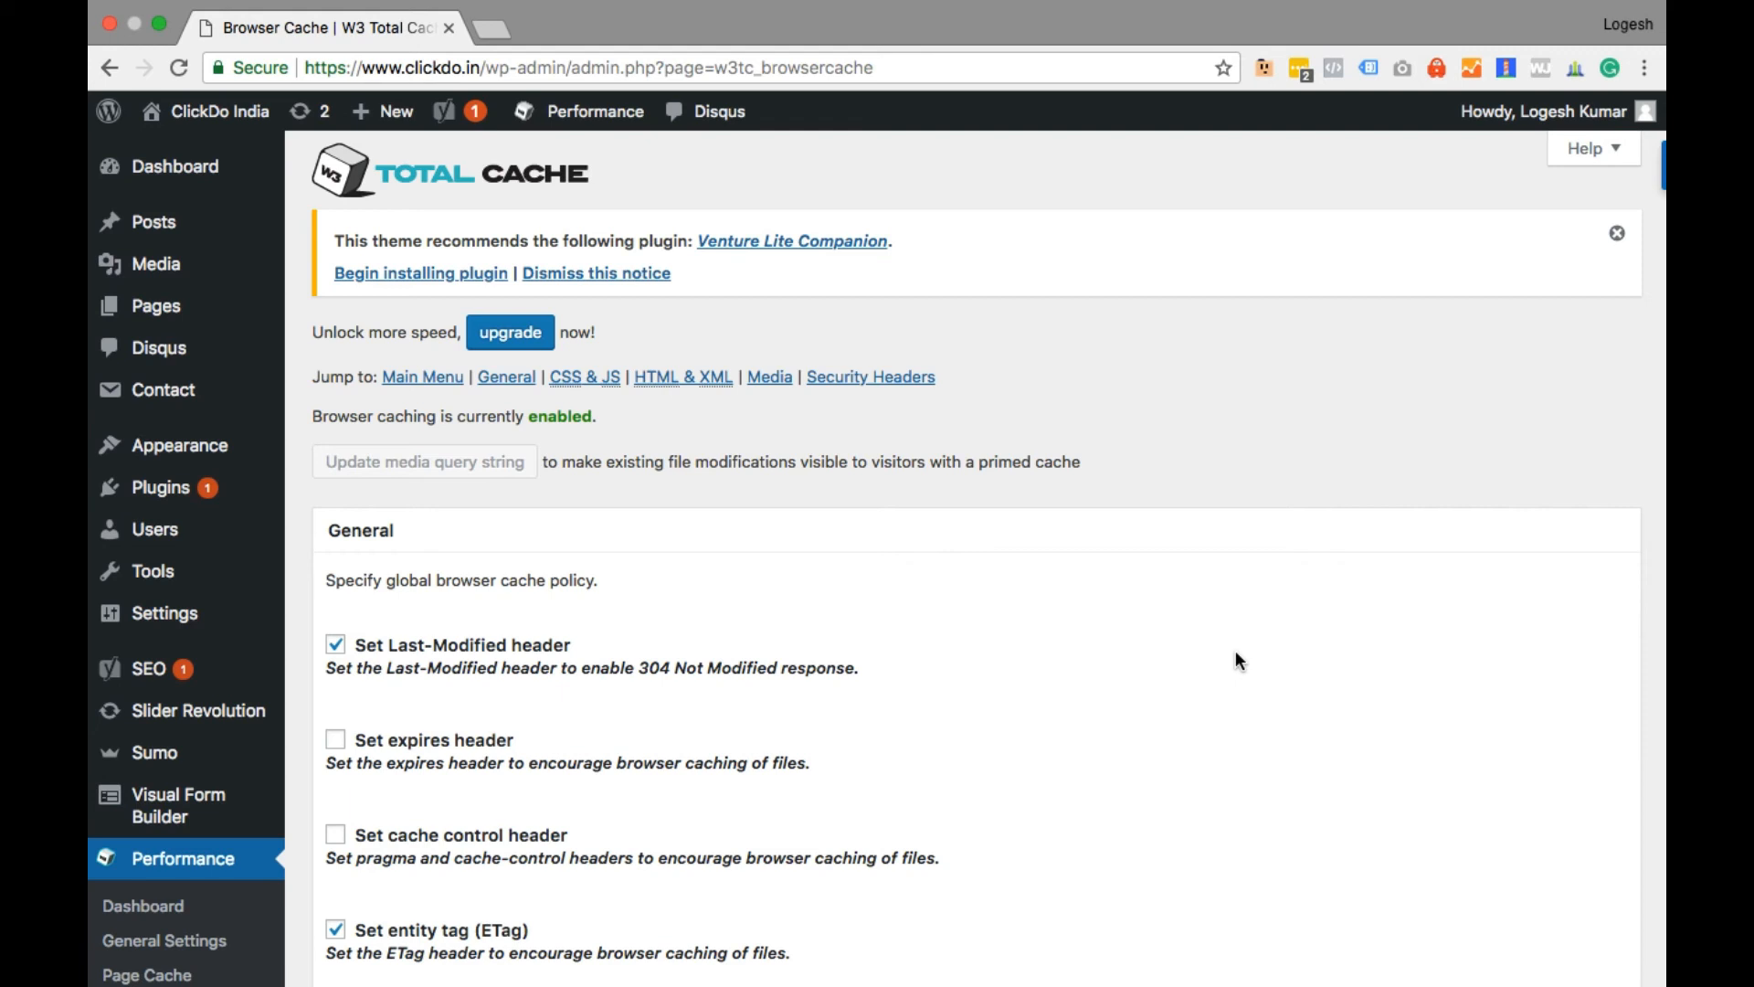
scroll(1235, 651, down, 6)
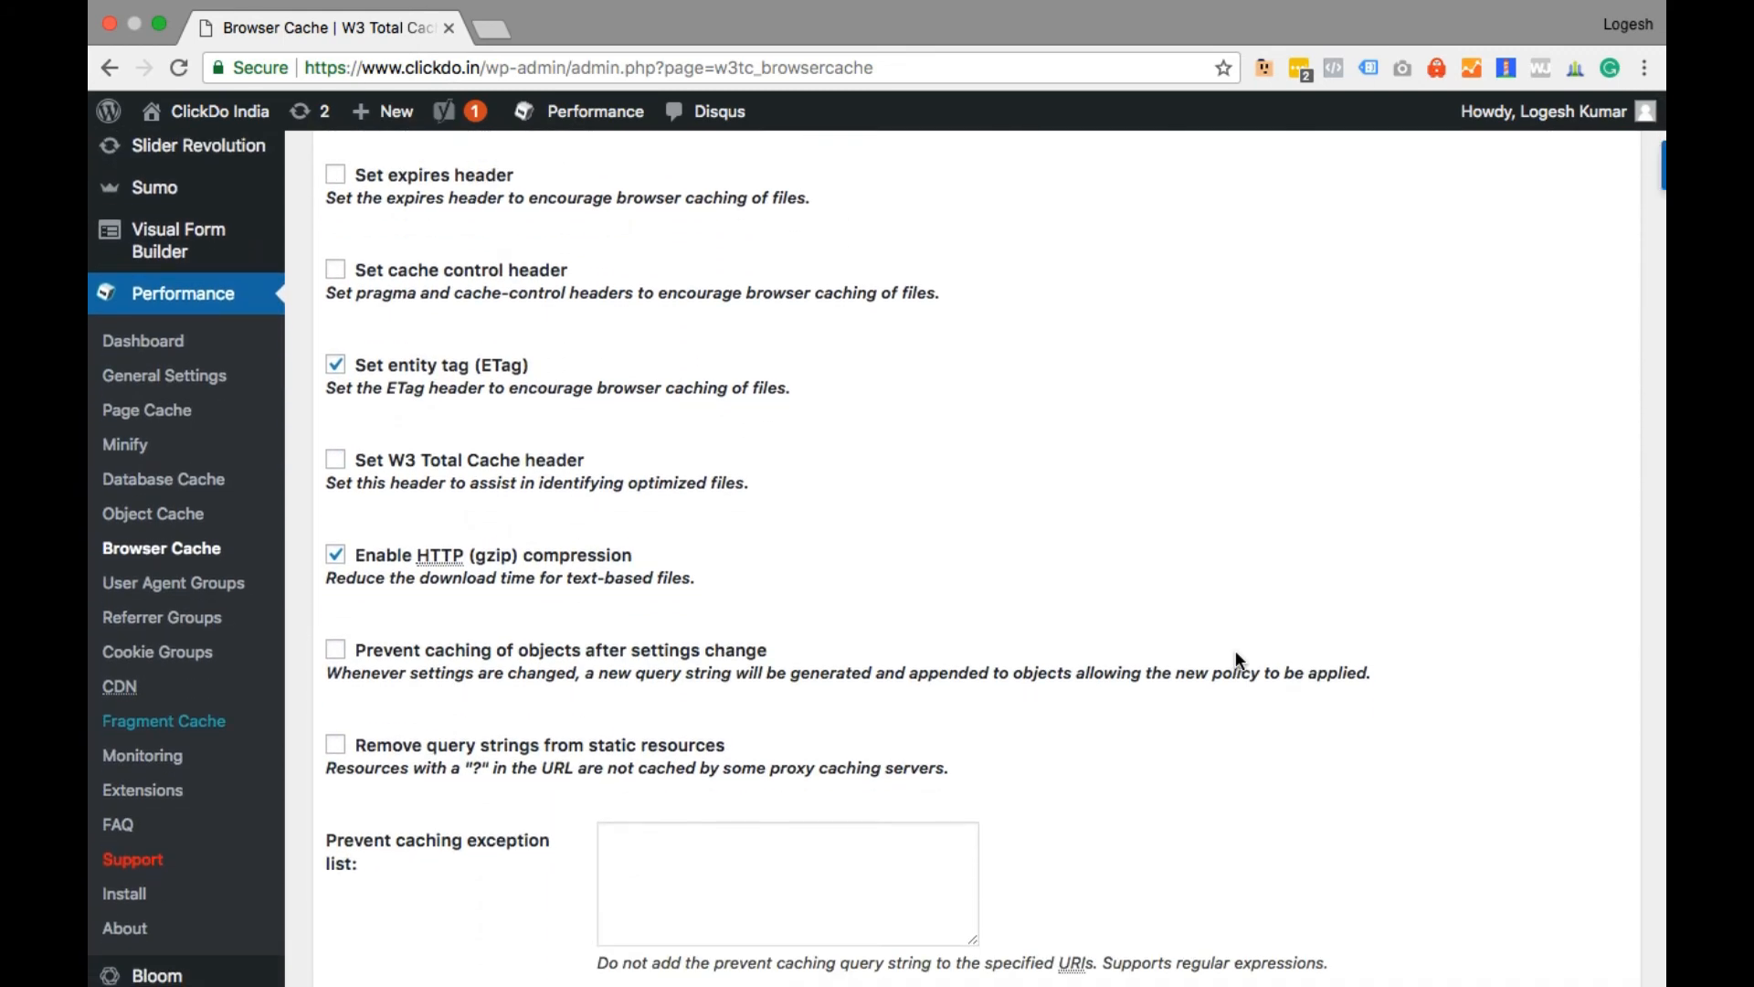
scroll(137, 438, up, 6)
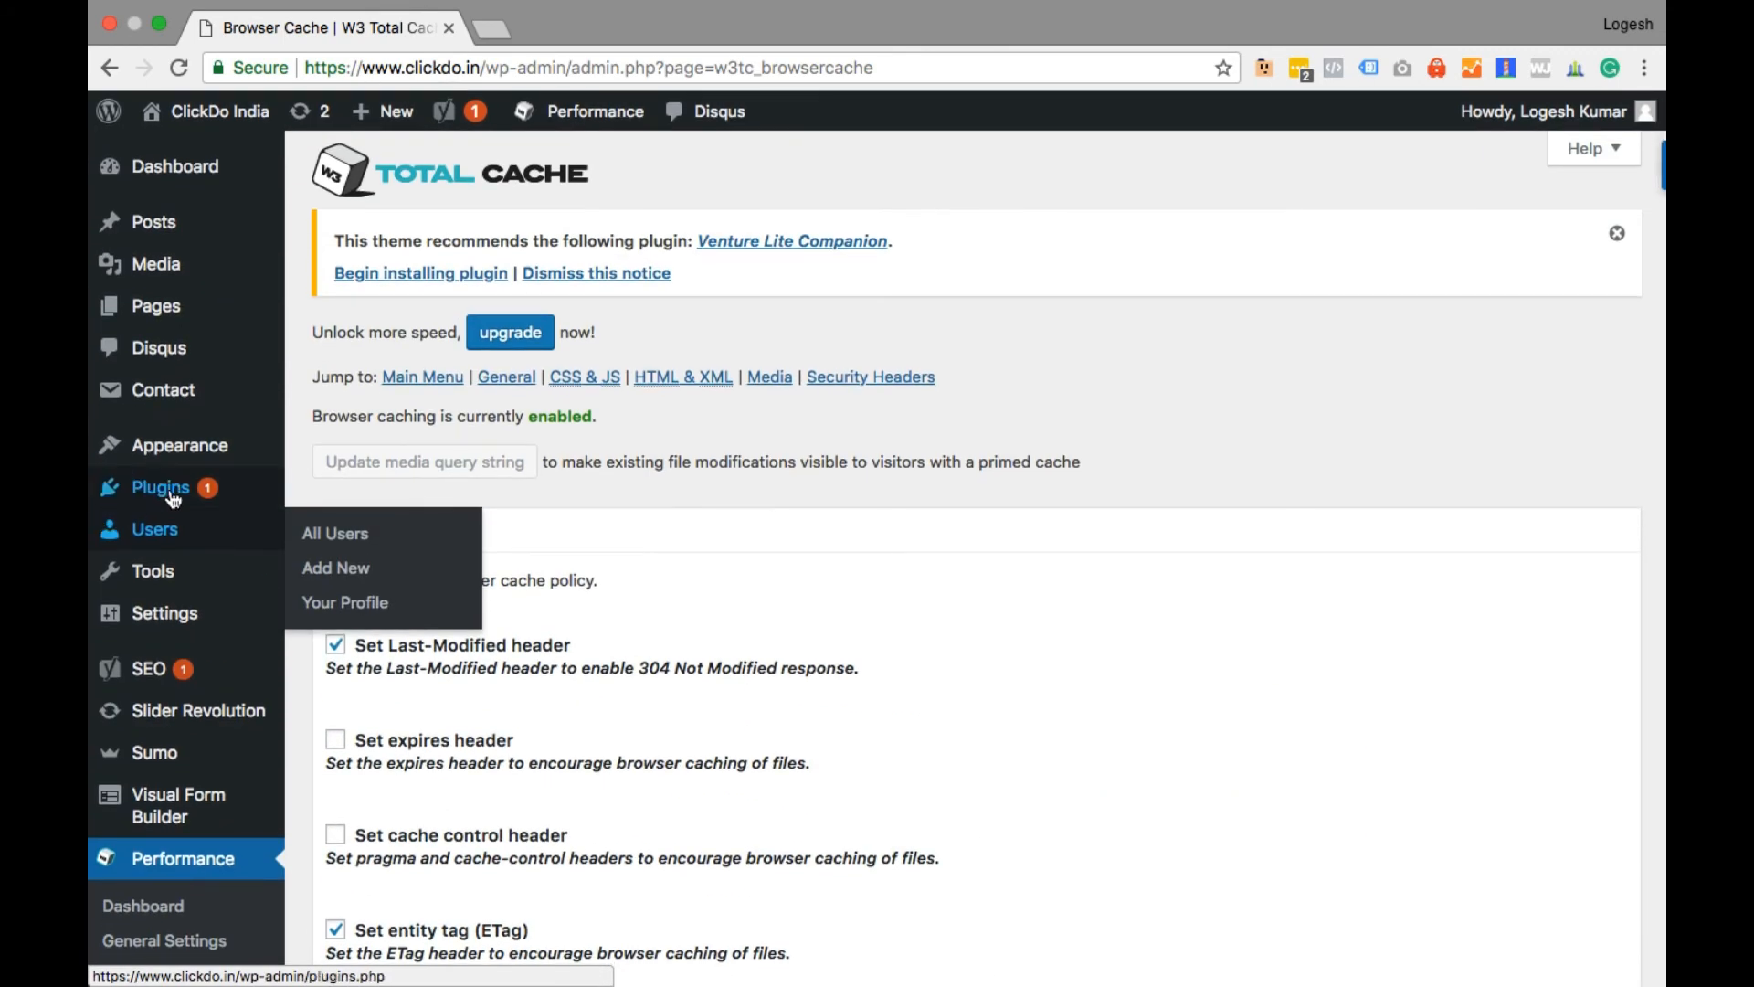
- Deactivate the W3 Total Cache plugin and delete it together with its data
click(302, 493)
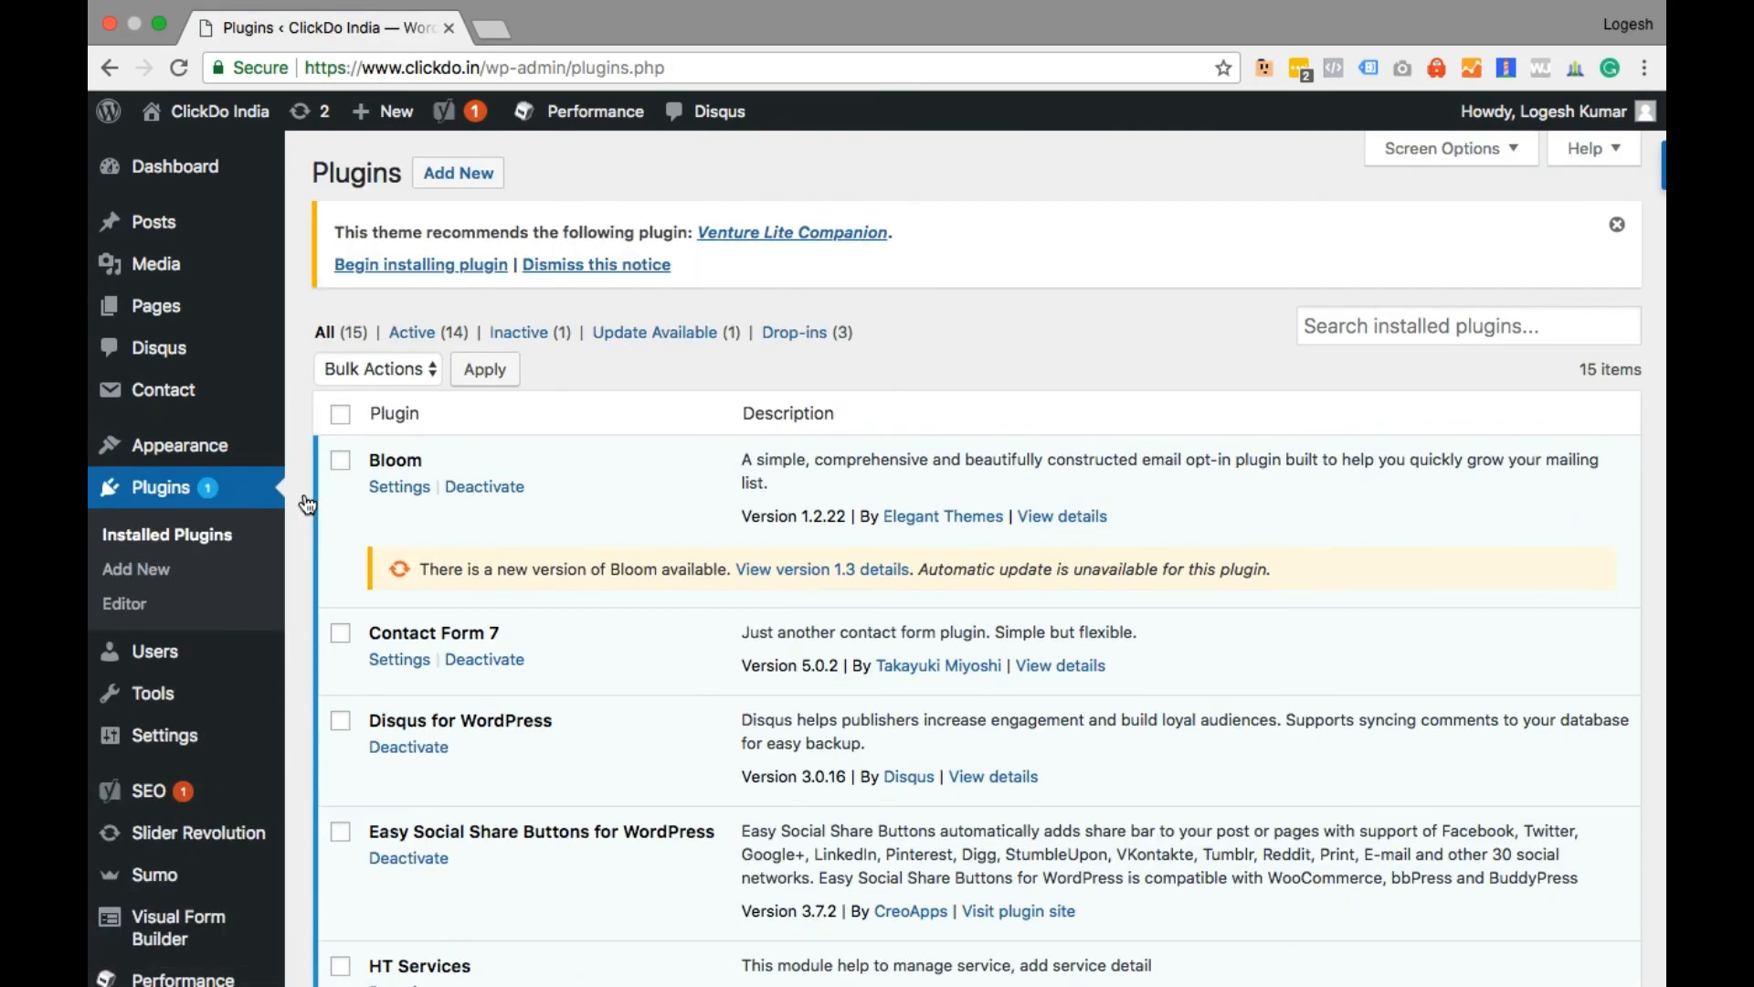
scroll(667, 573, down, 15)
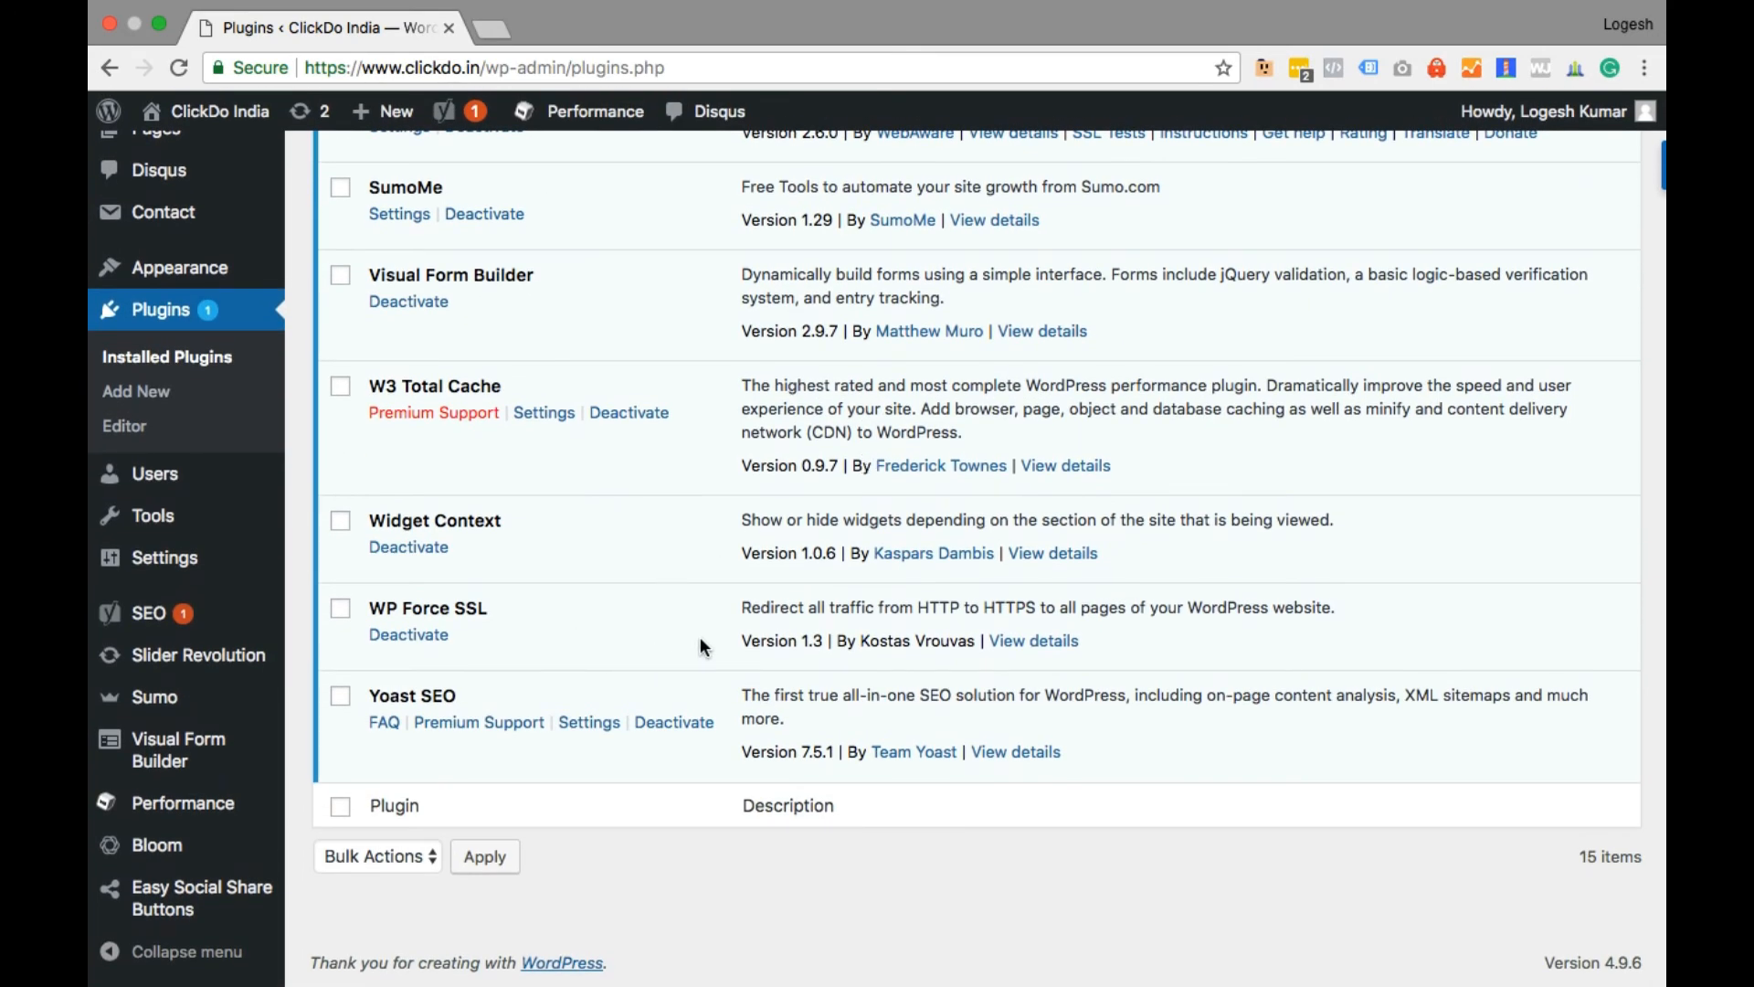
scroll(699, 637, up, 3)
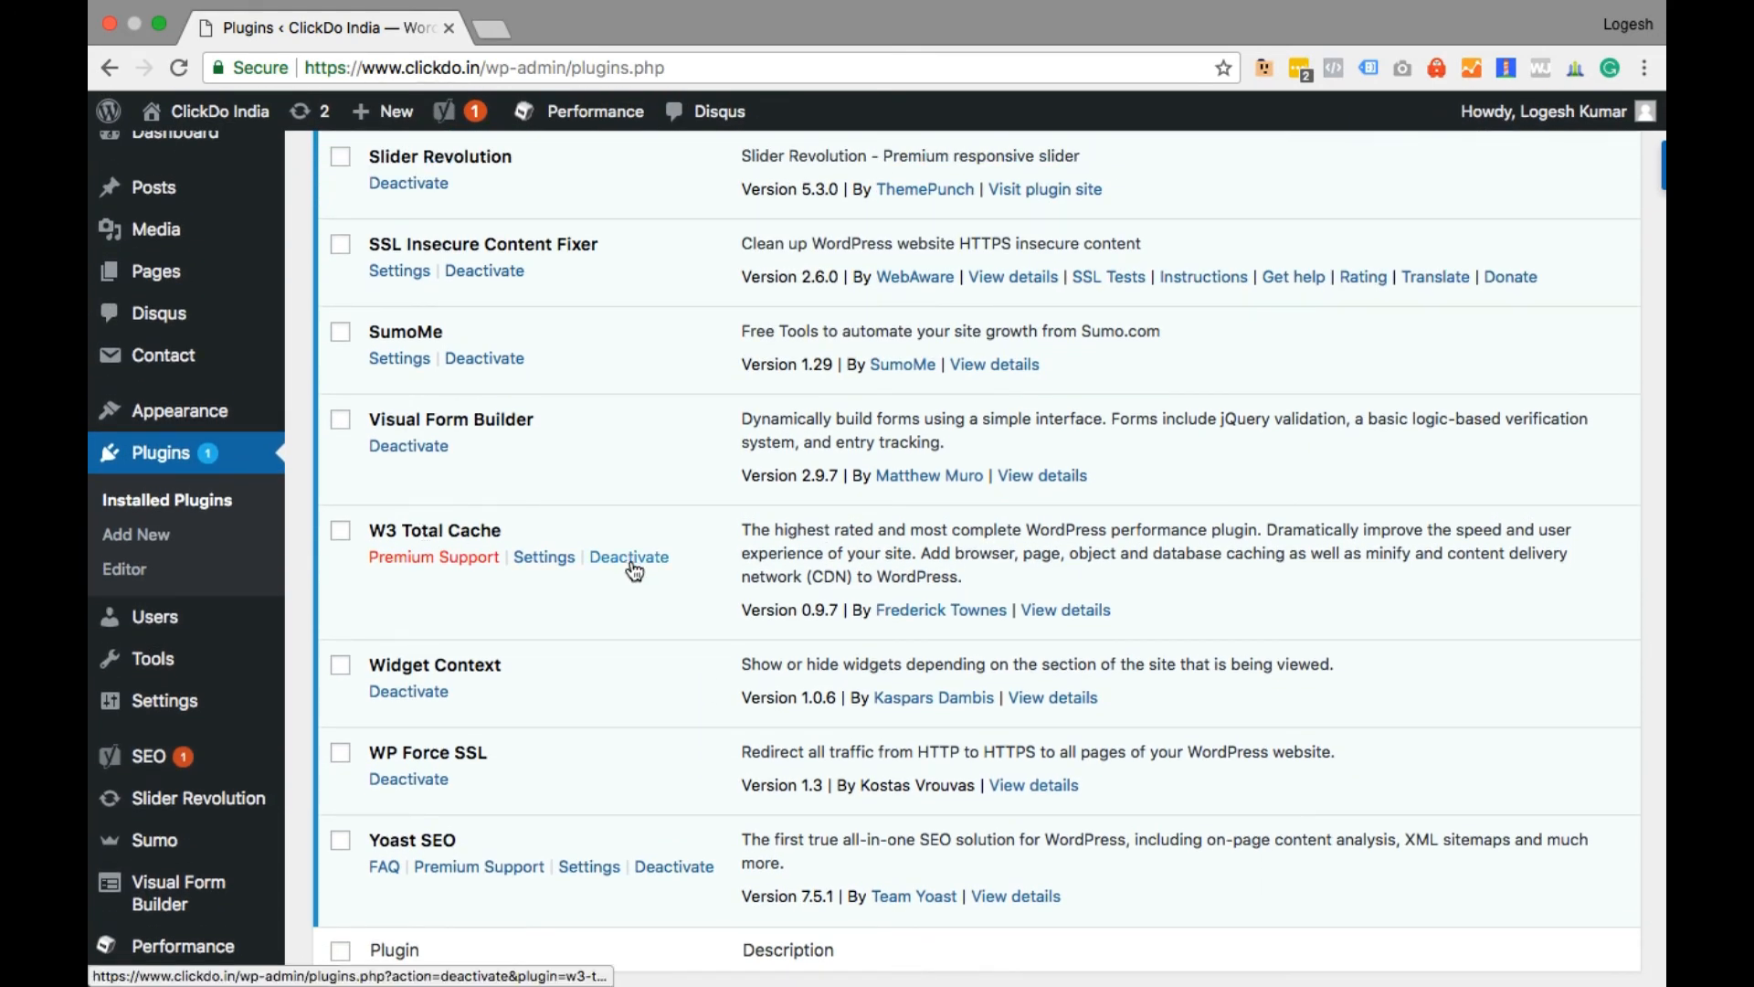
click(633, 565)
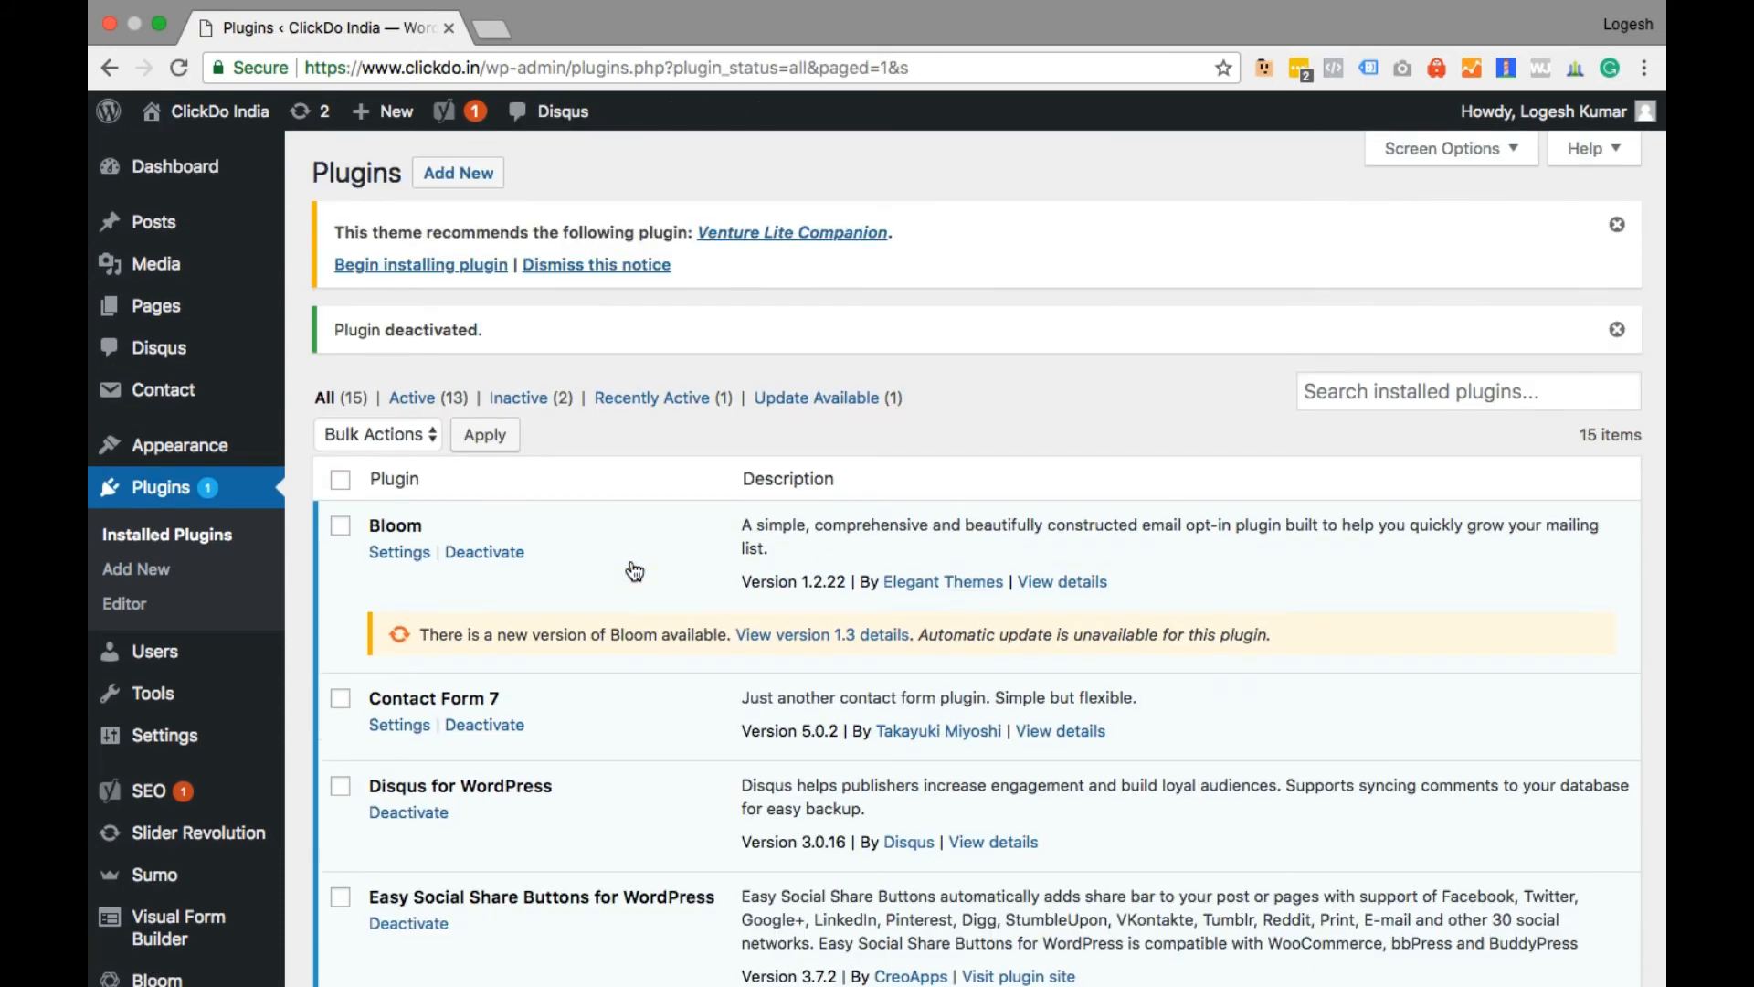
scroll(634, 572, down, 15)
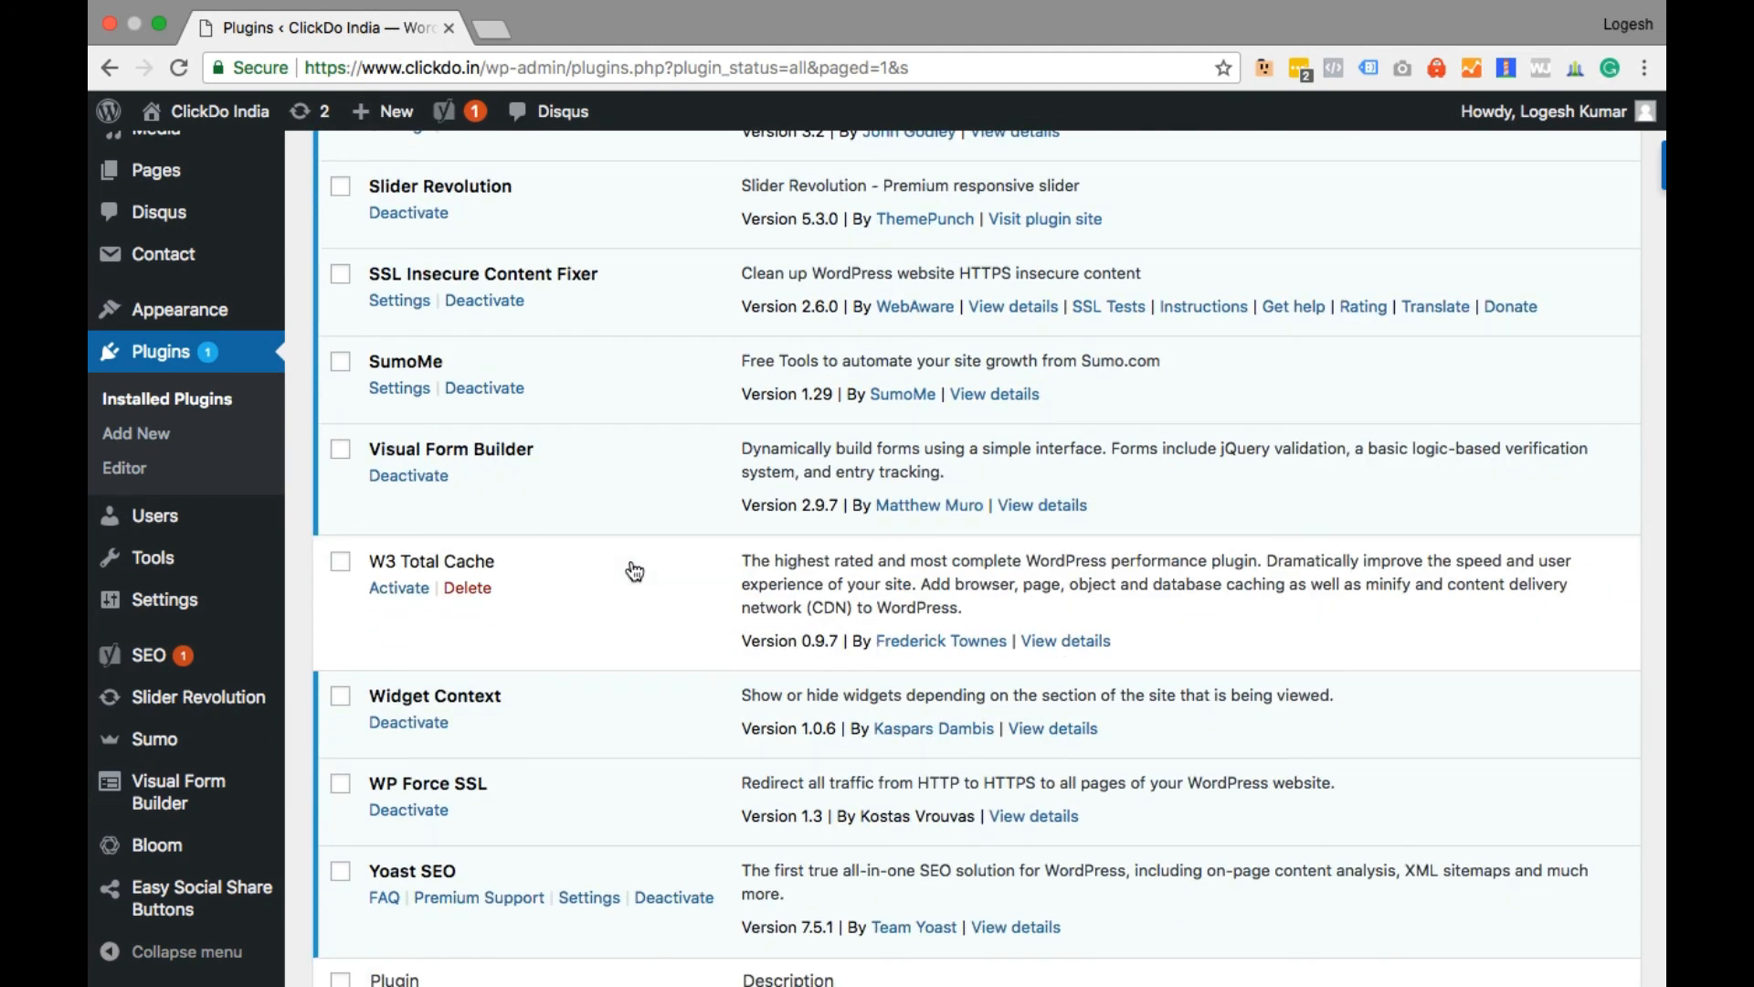
click(483, 589)
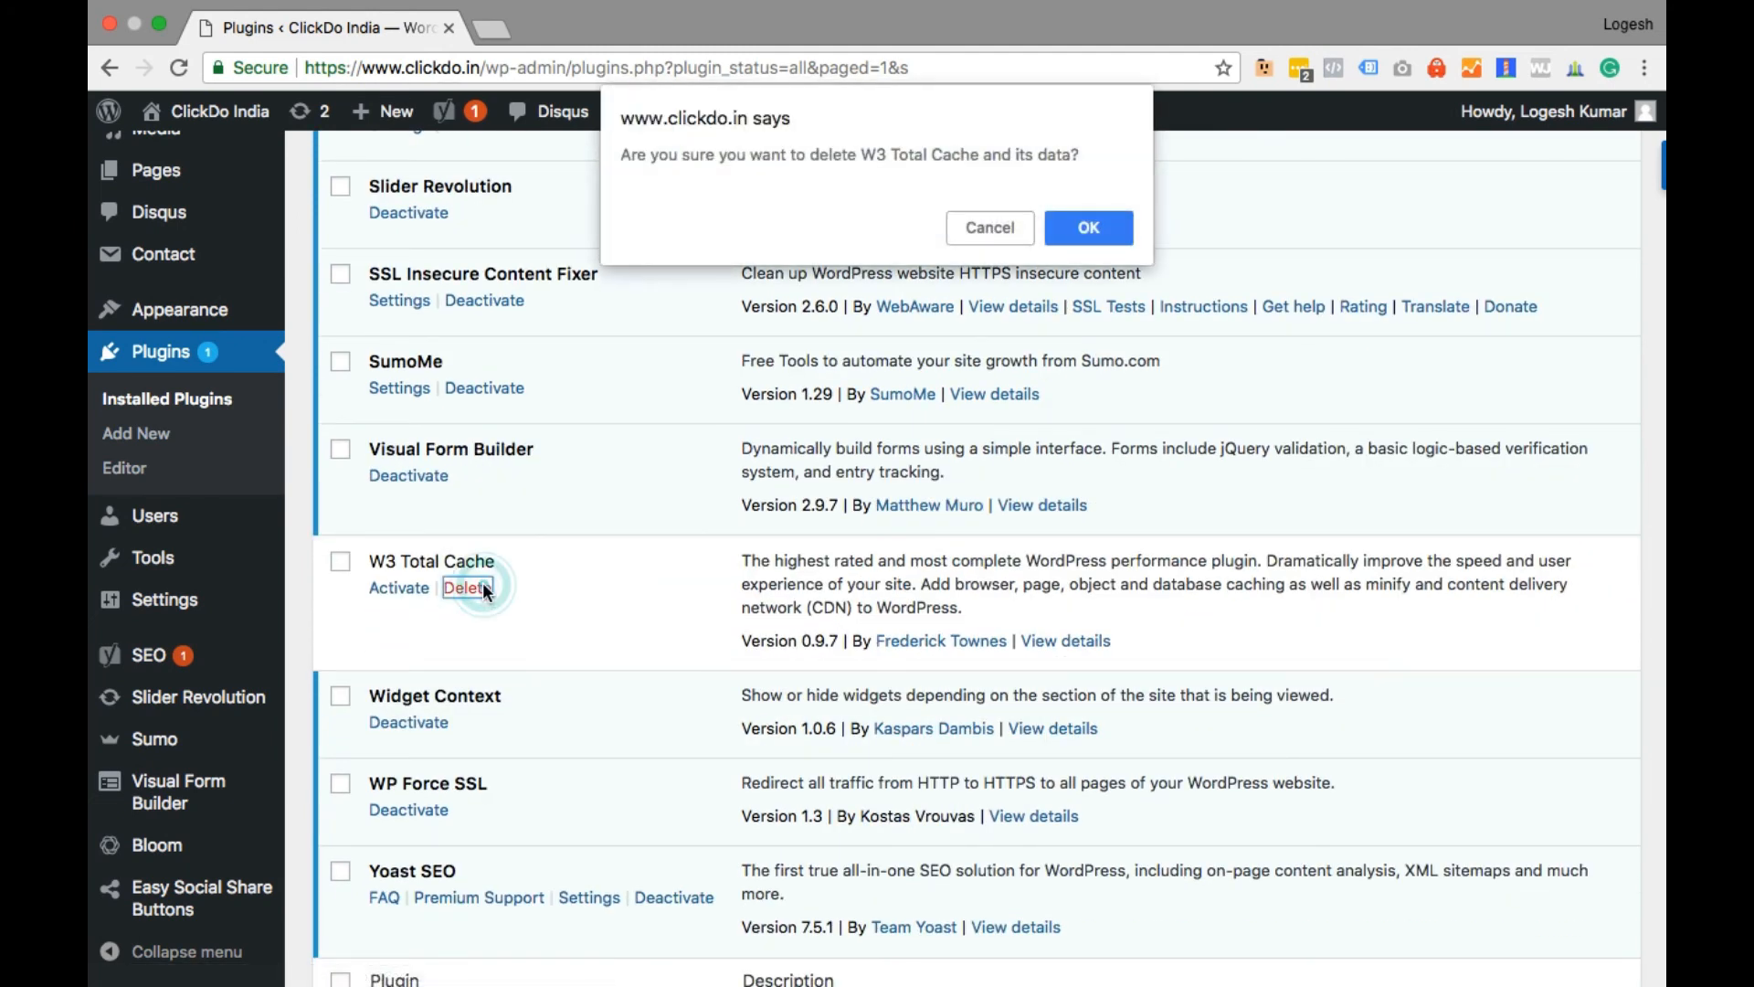
click(1081, 238)
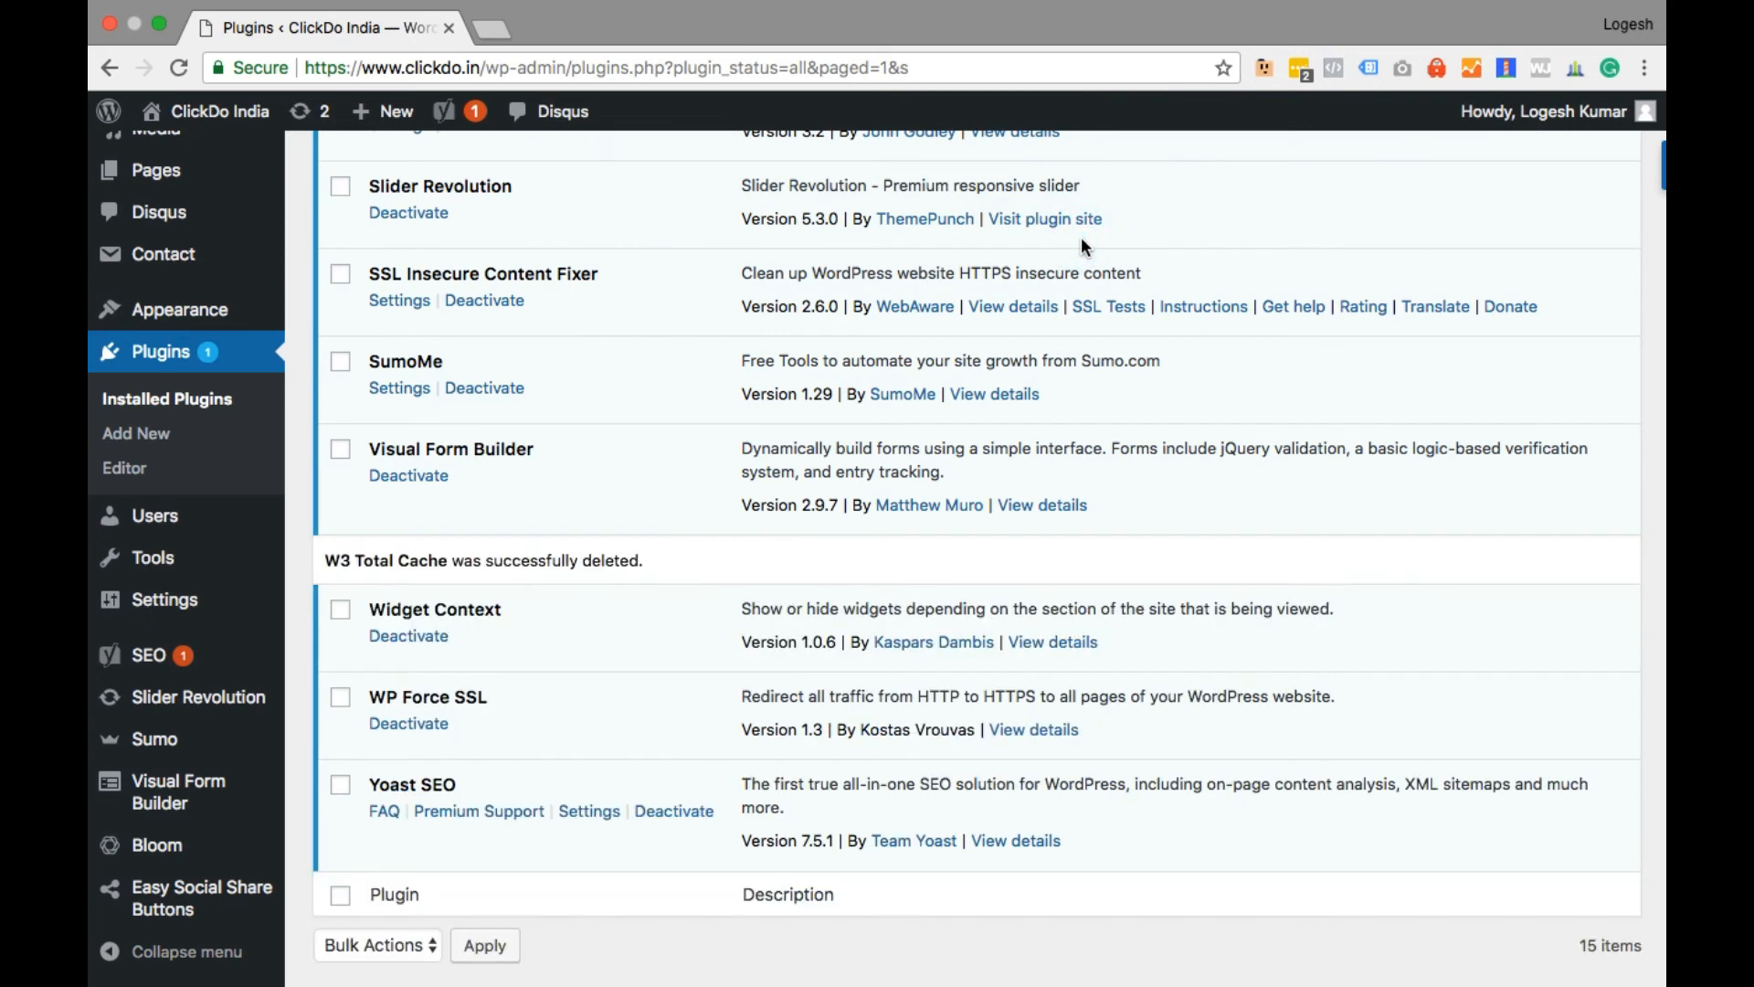
- Search the plugin directory for "wp super cache", and install and activate WP Super Cache
scroll(1081, 238, up, 12)
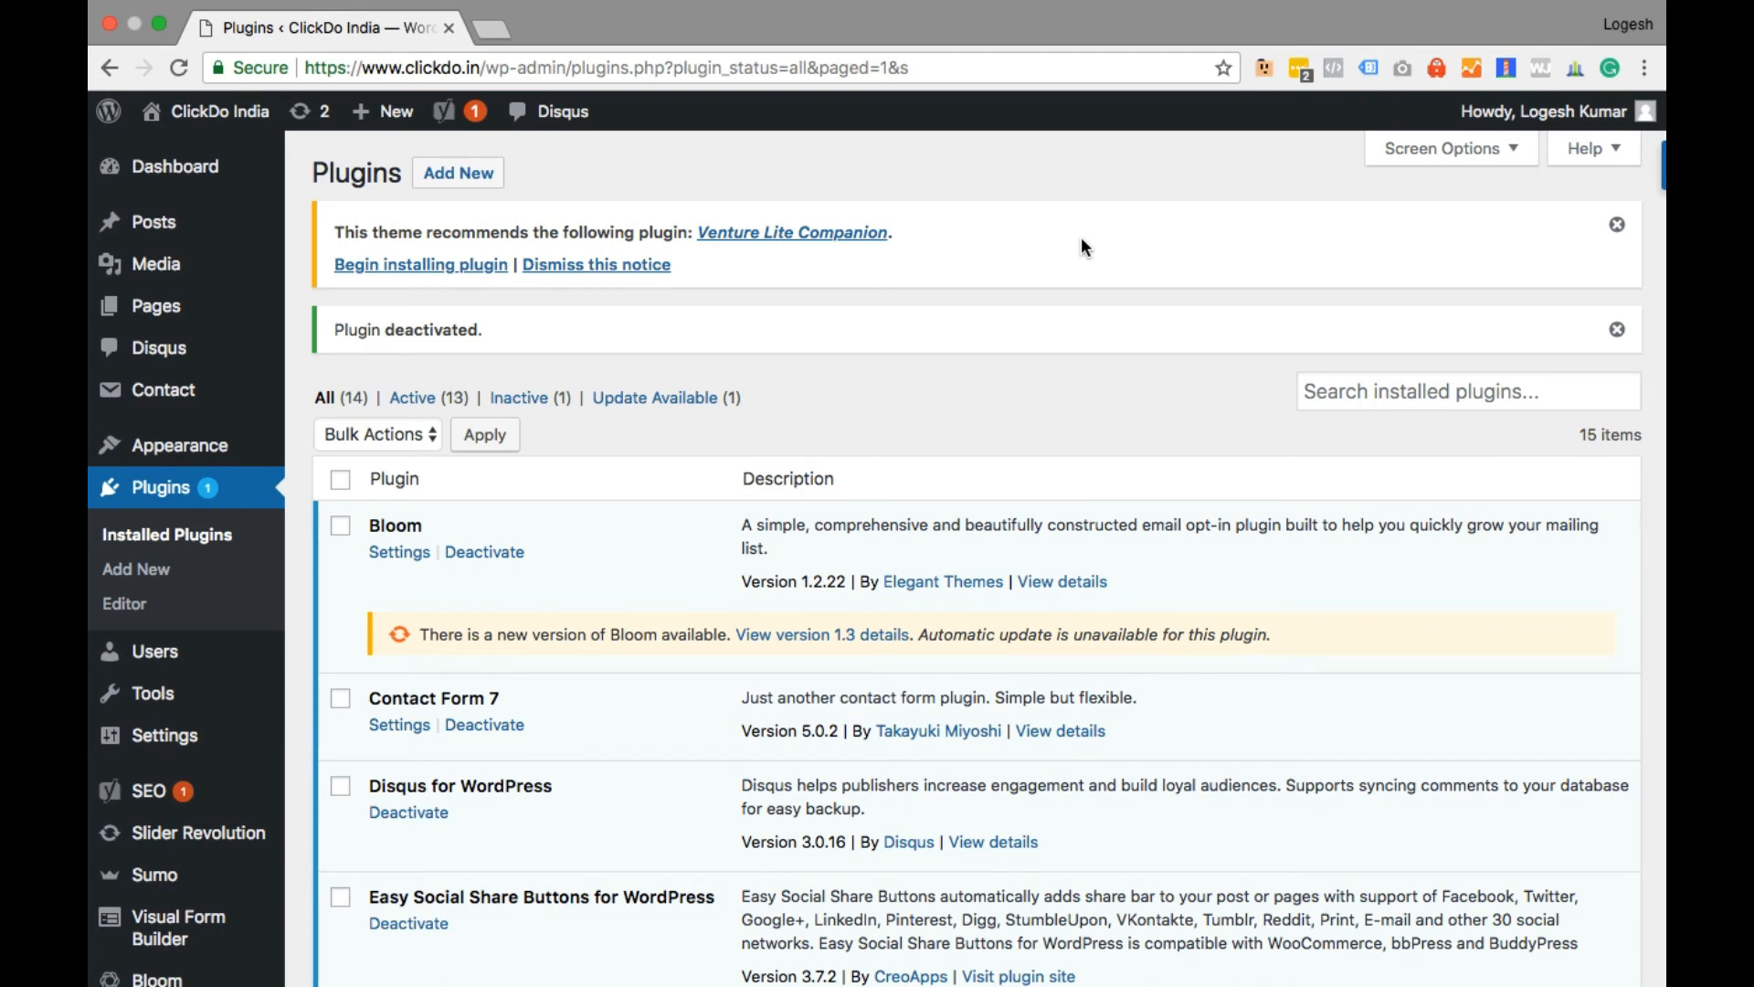
click(457, 176)
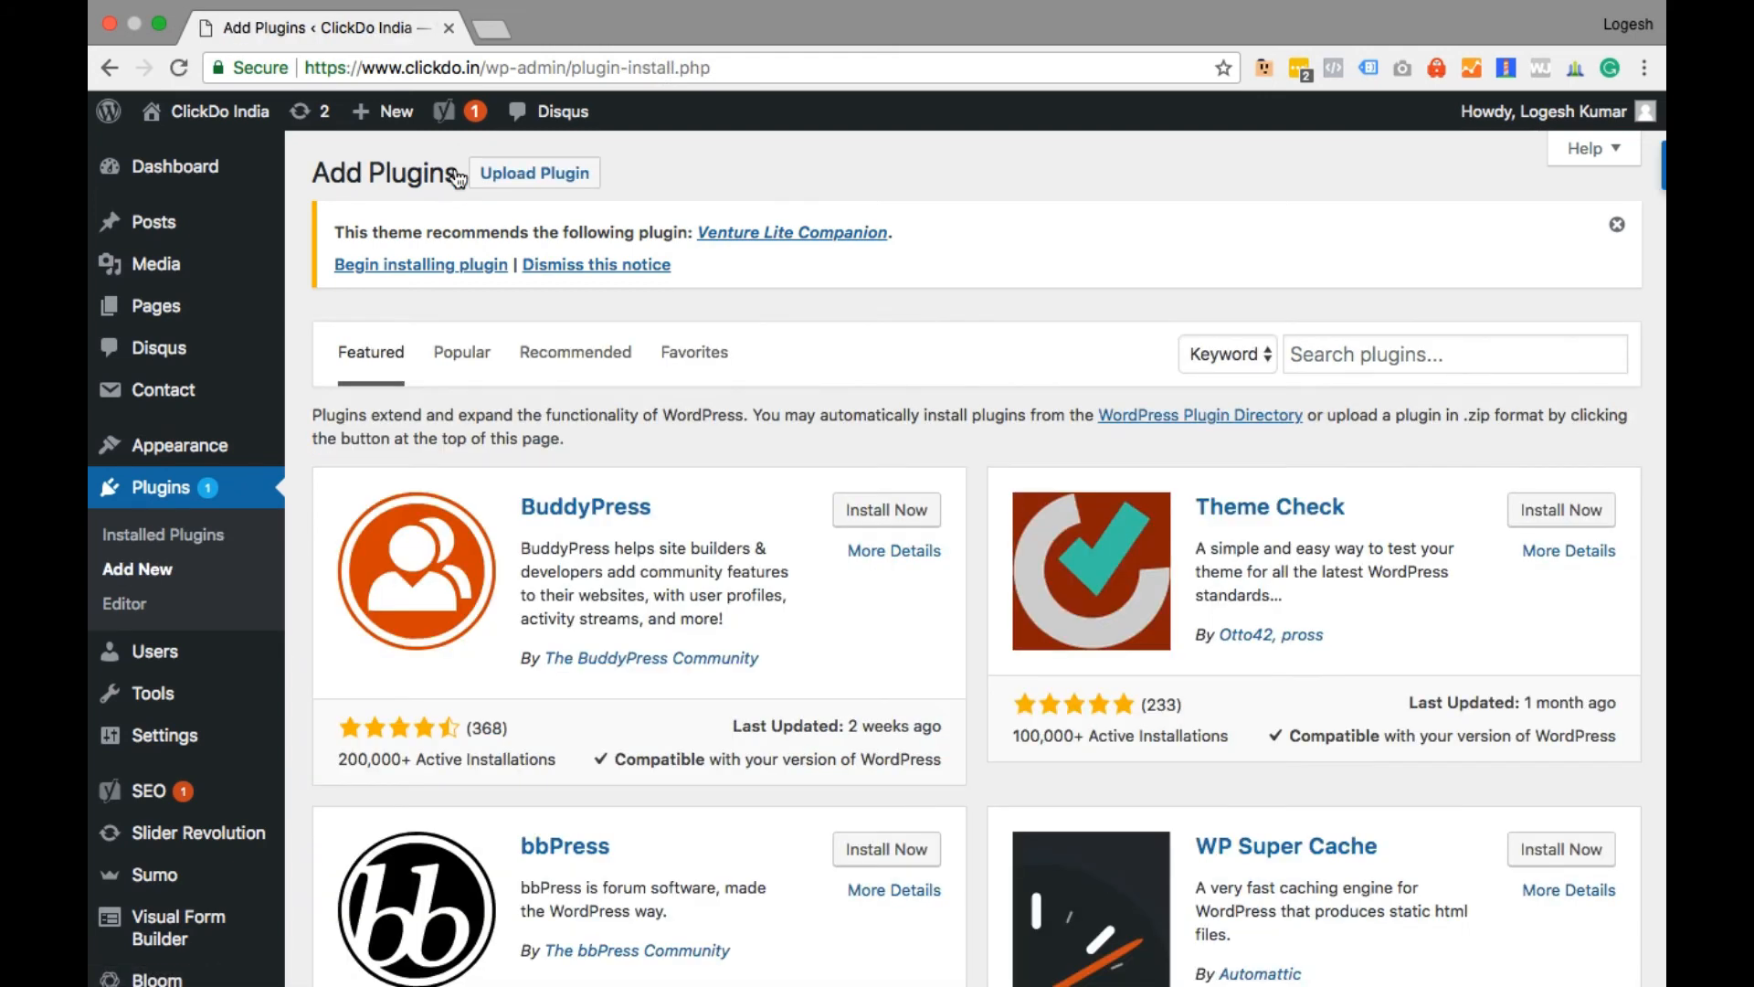
click(1429, 355)
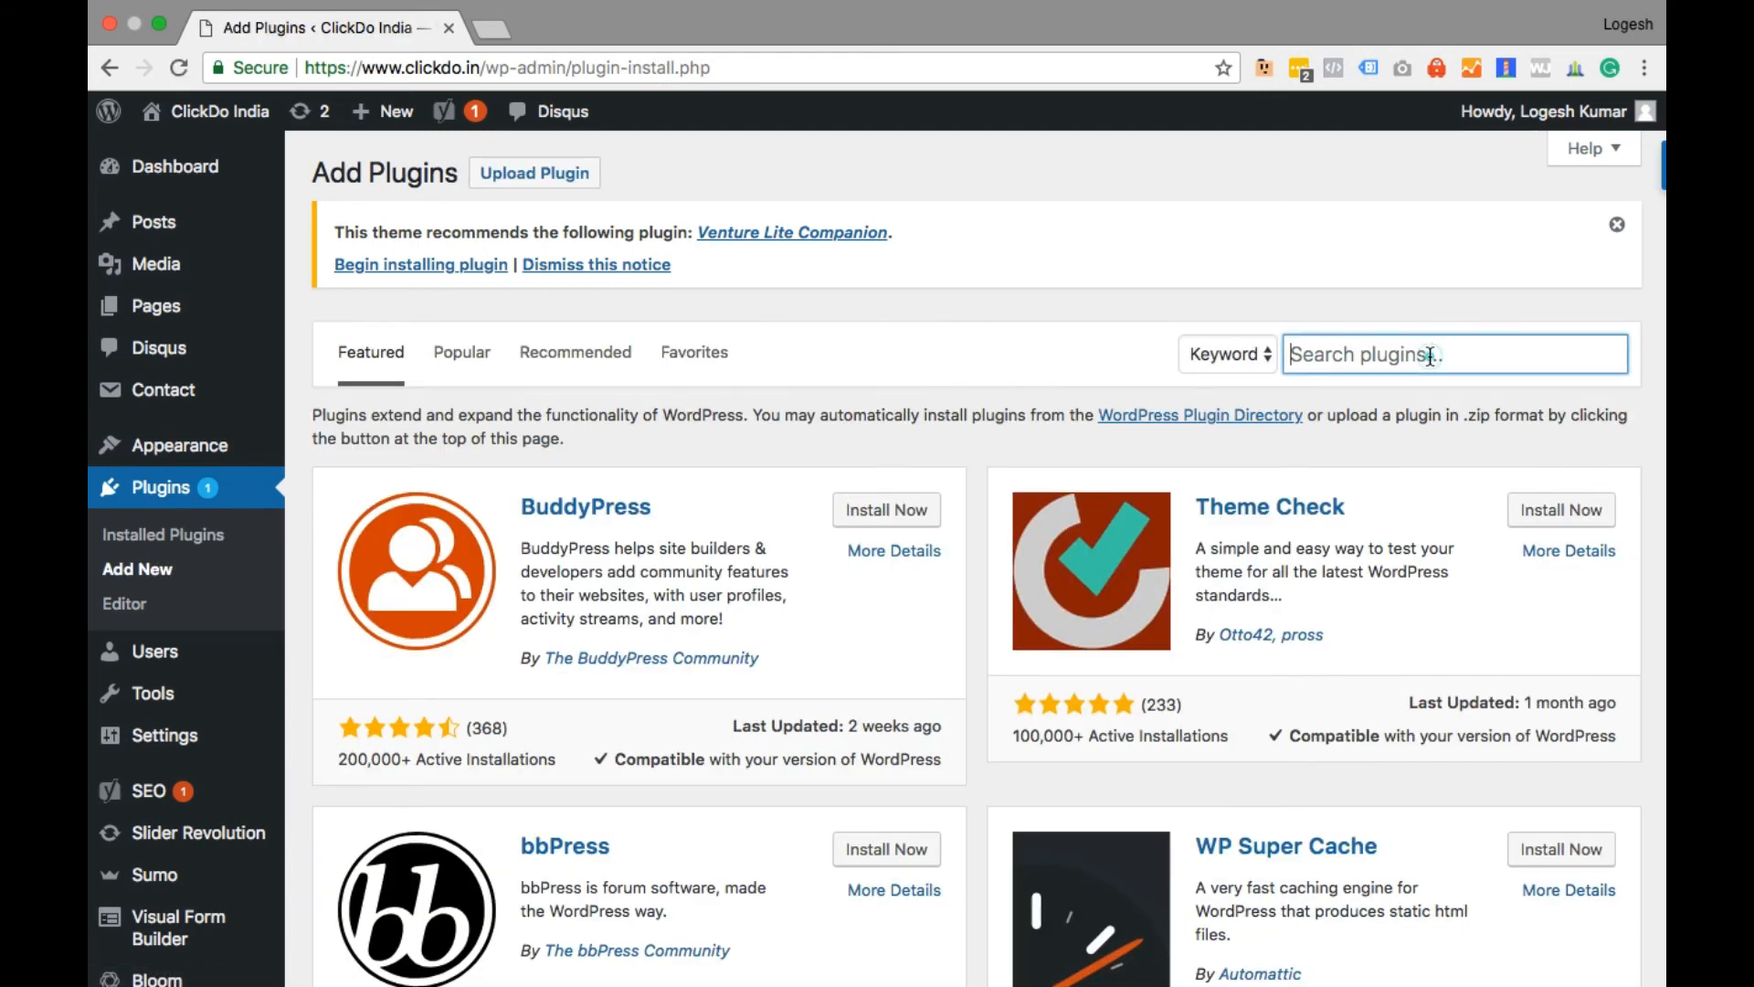
text(wp )
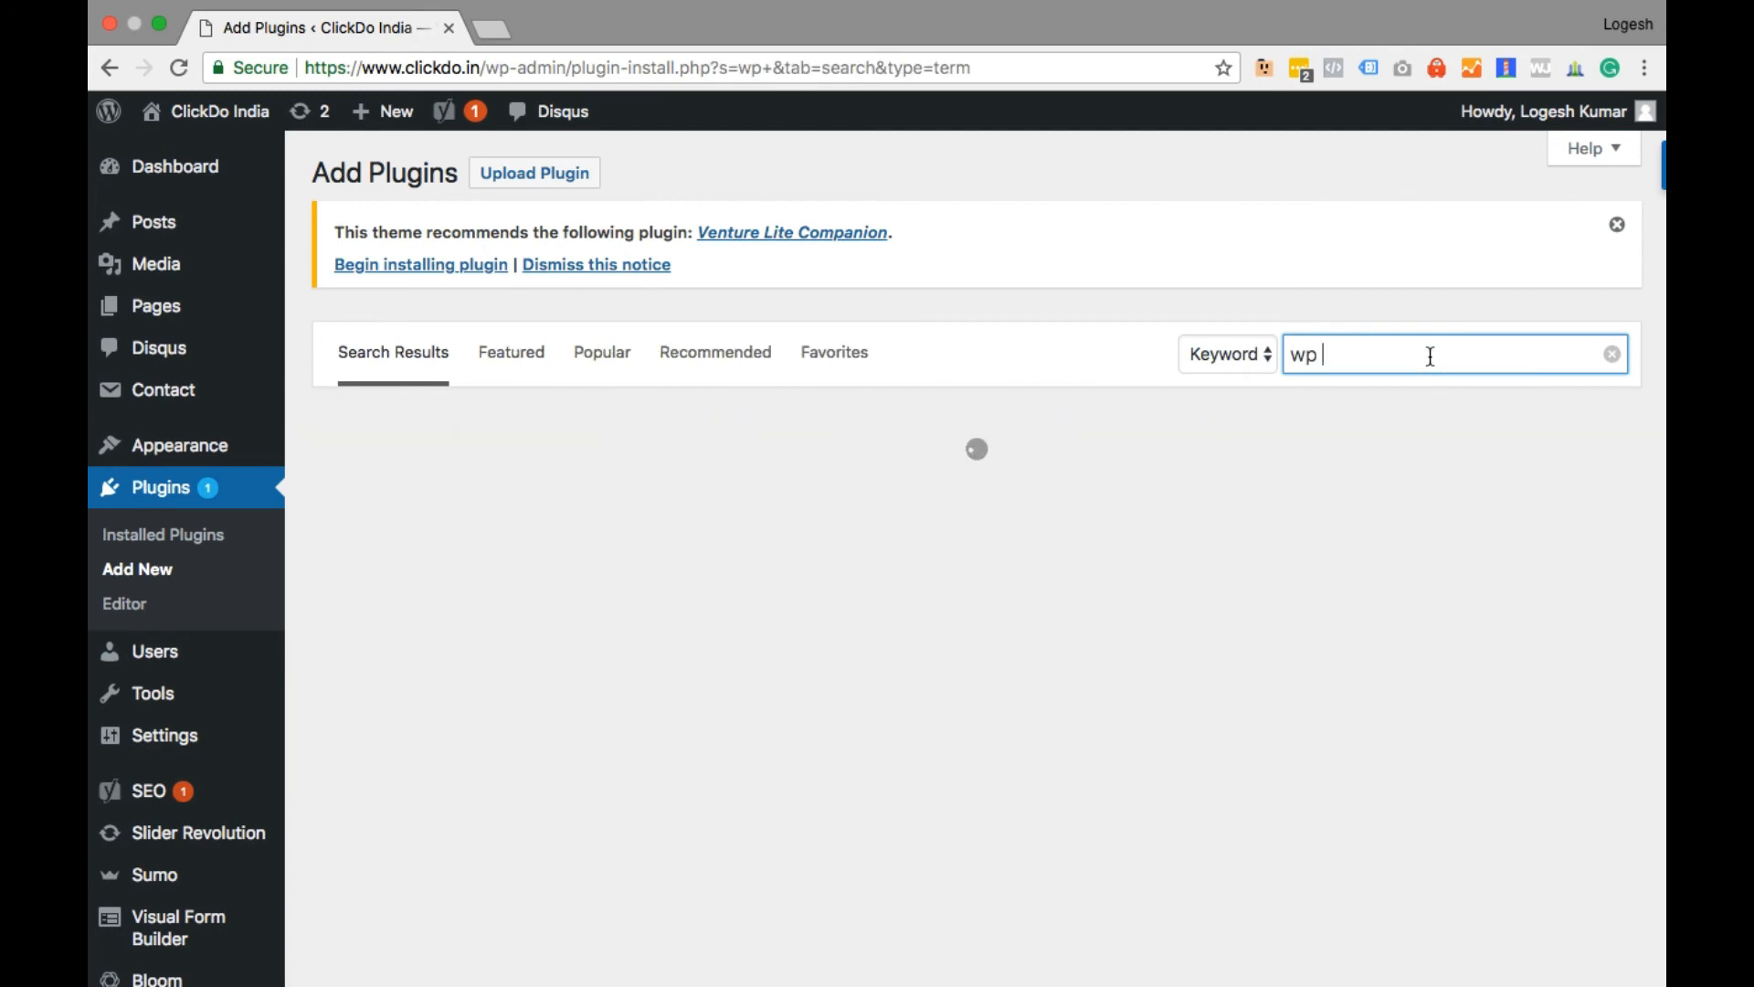
text(super cache)
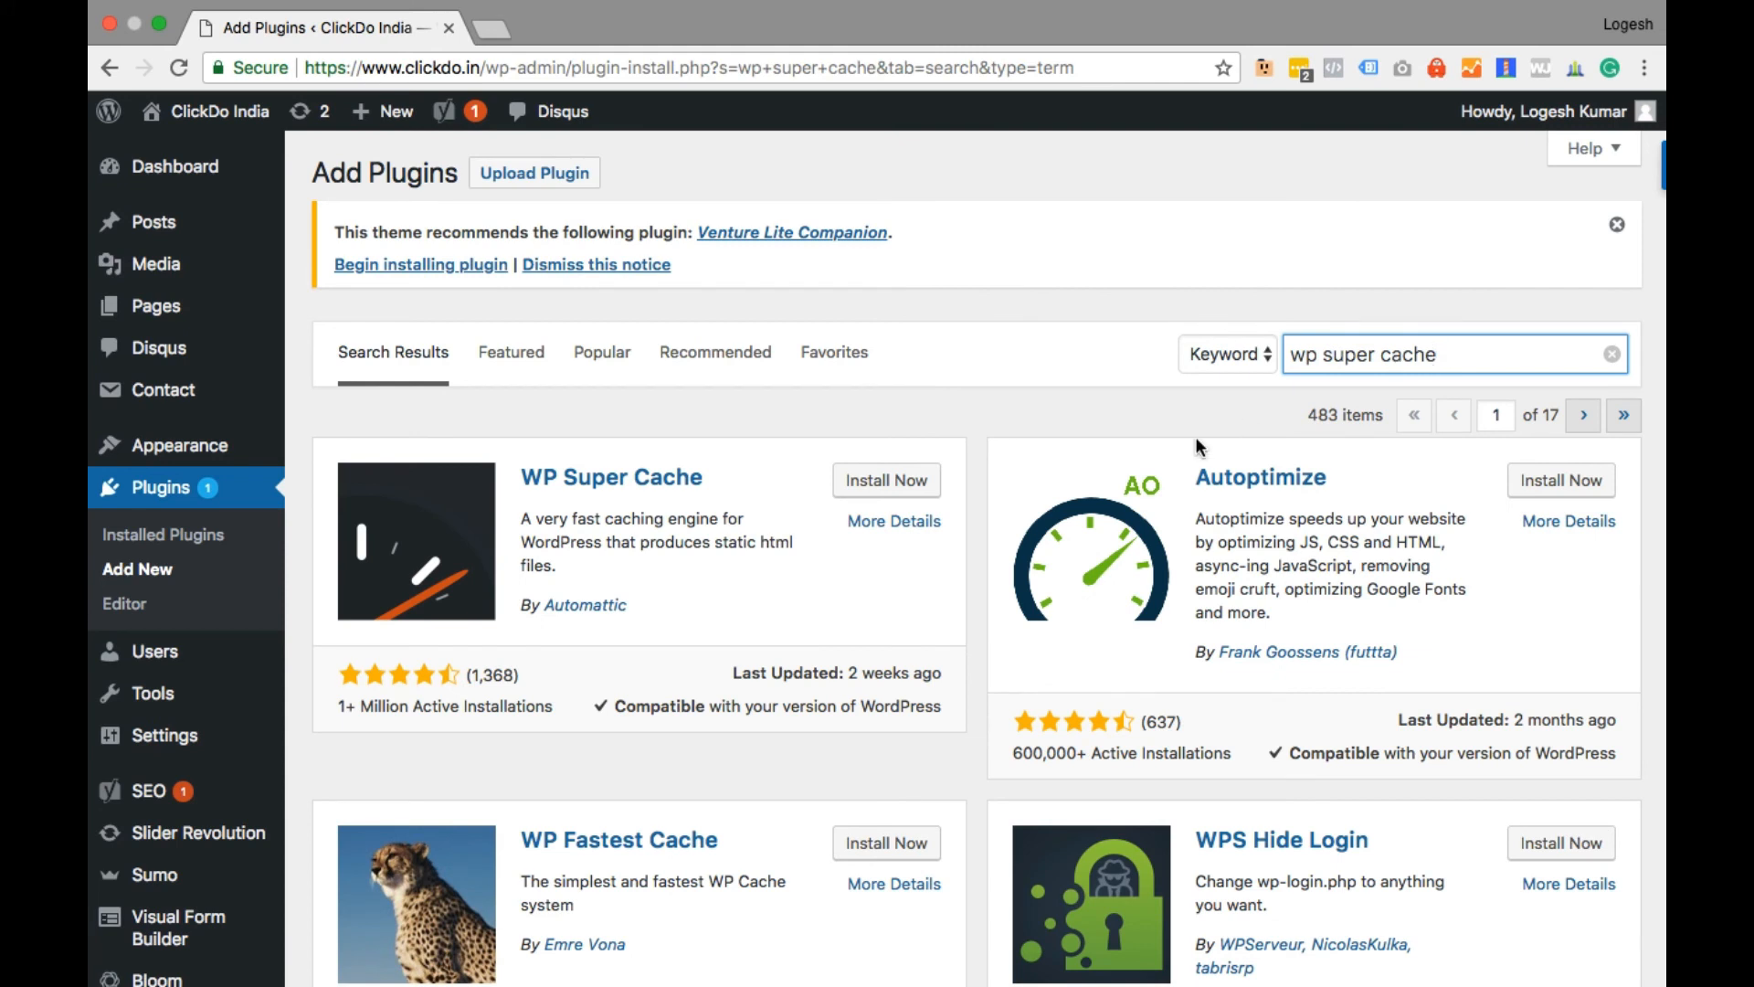
click(909, 484)
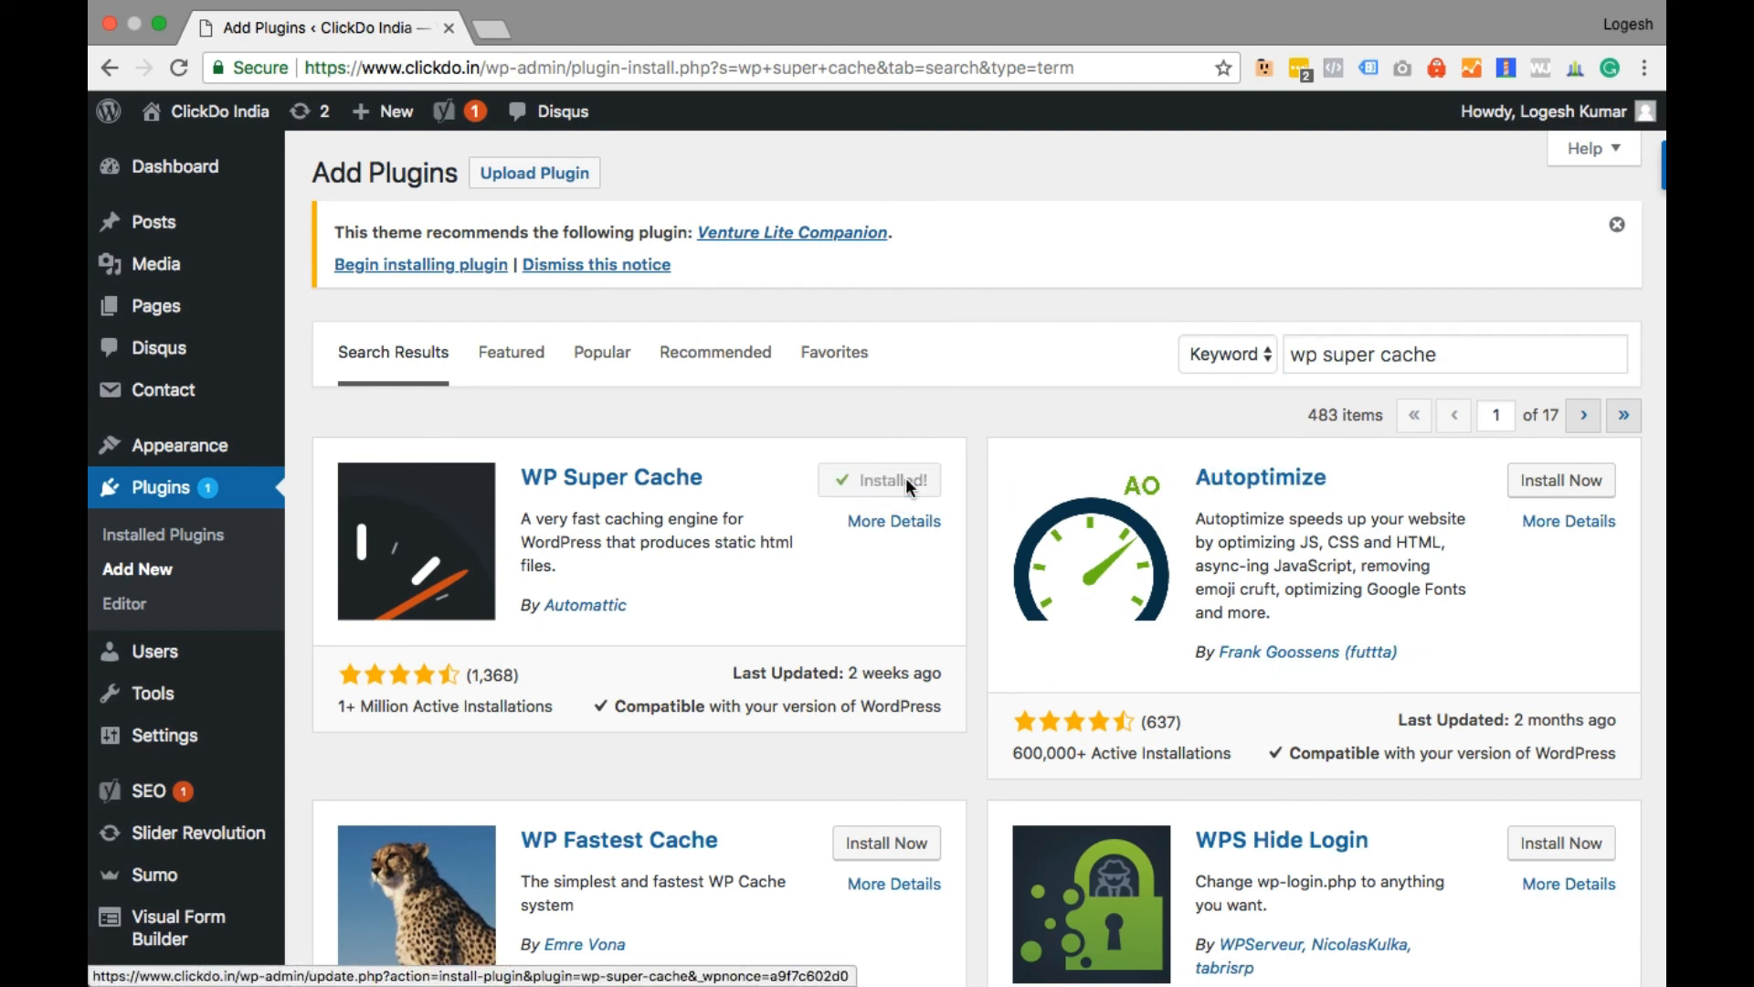
click(897, 481)
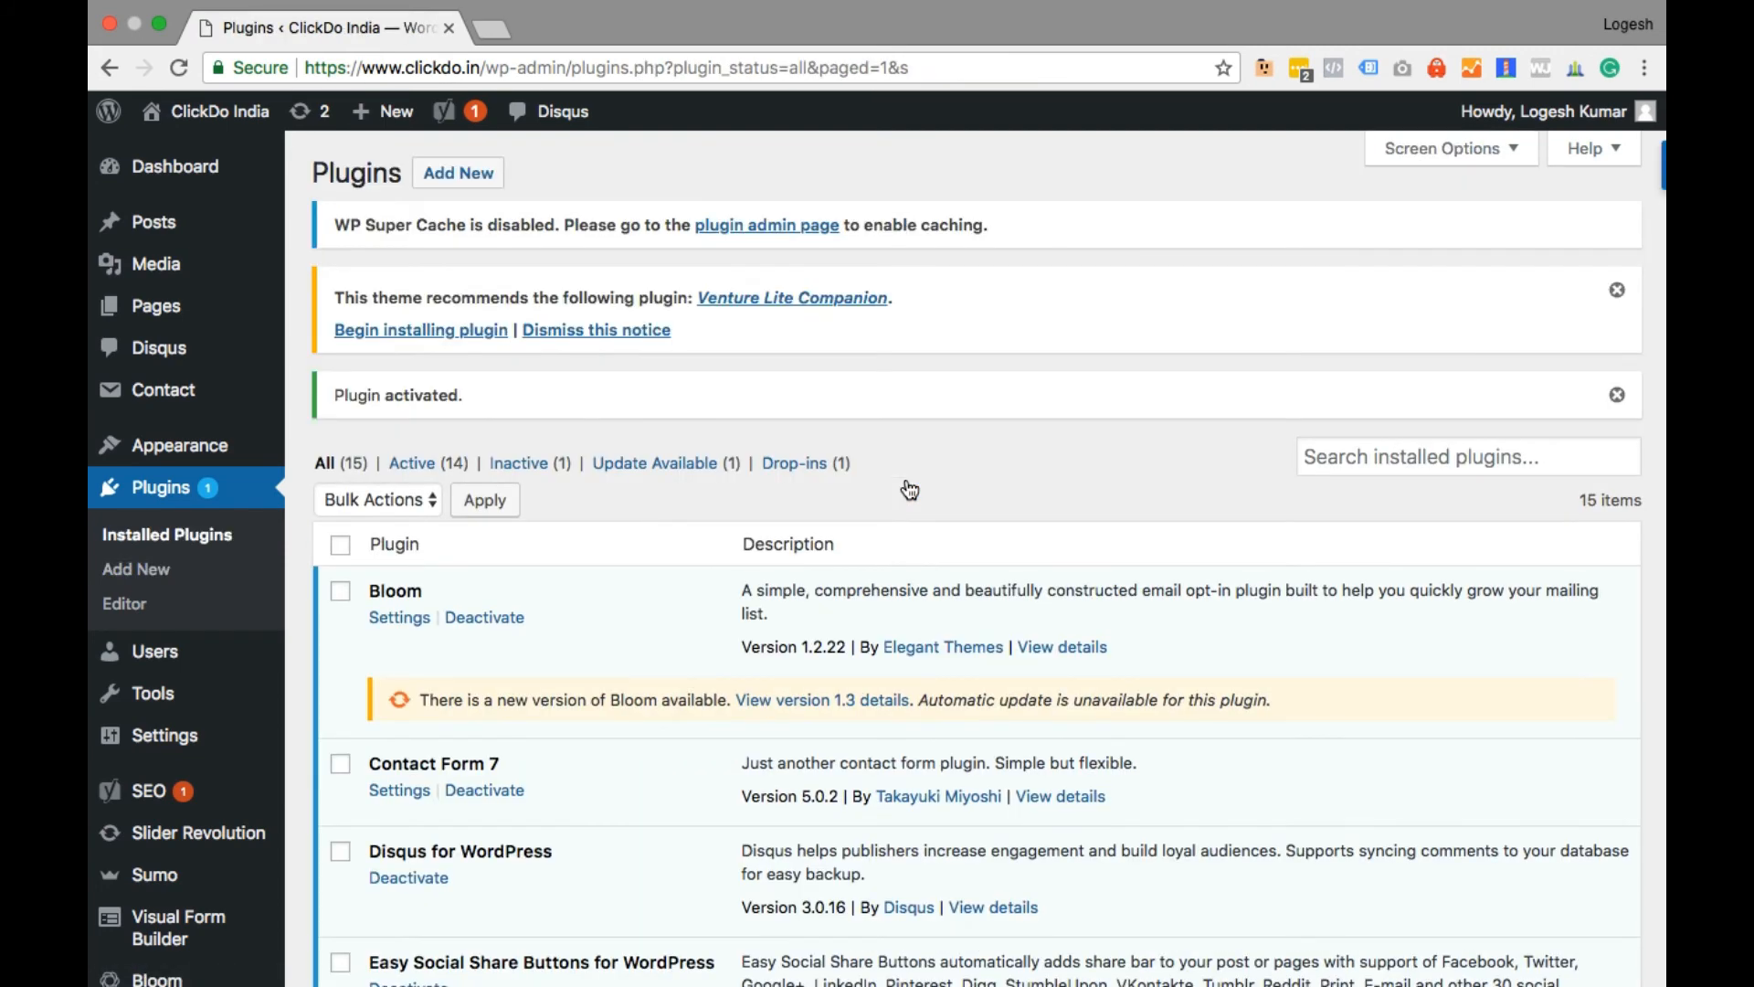
scroll(909, 491, down, 15)
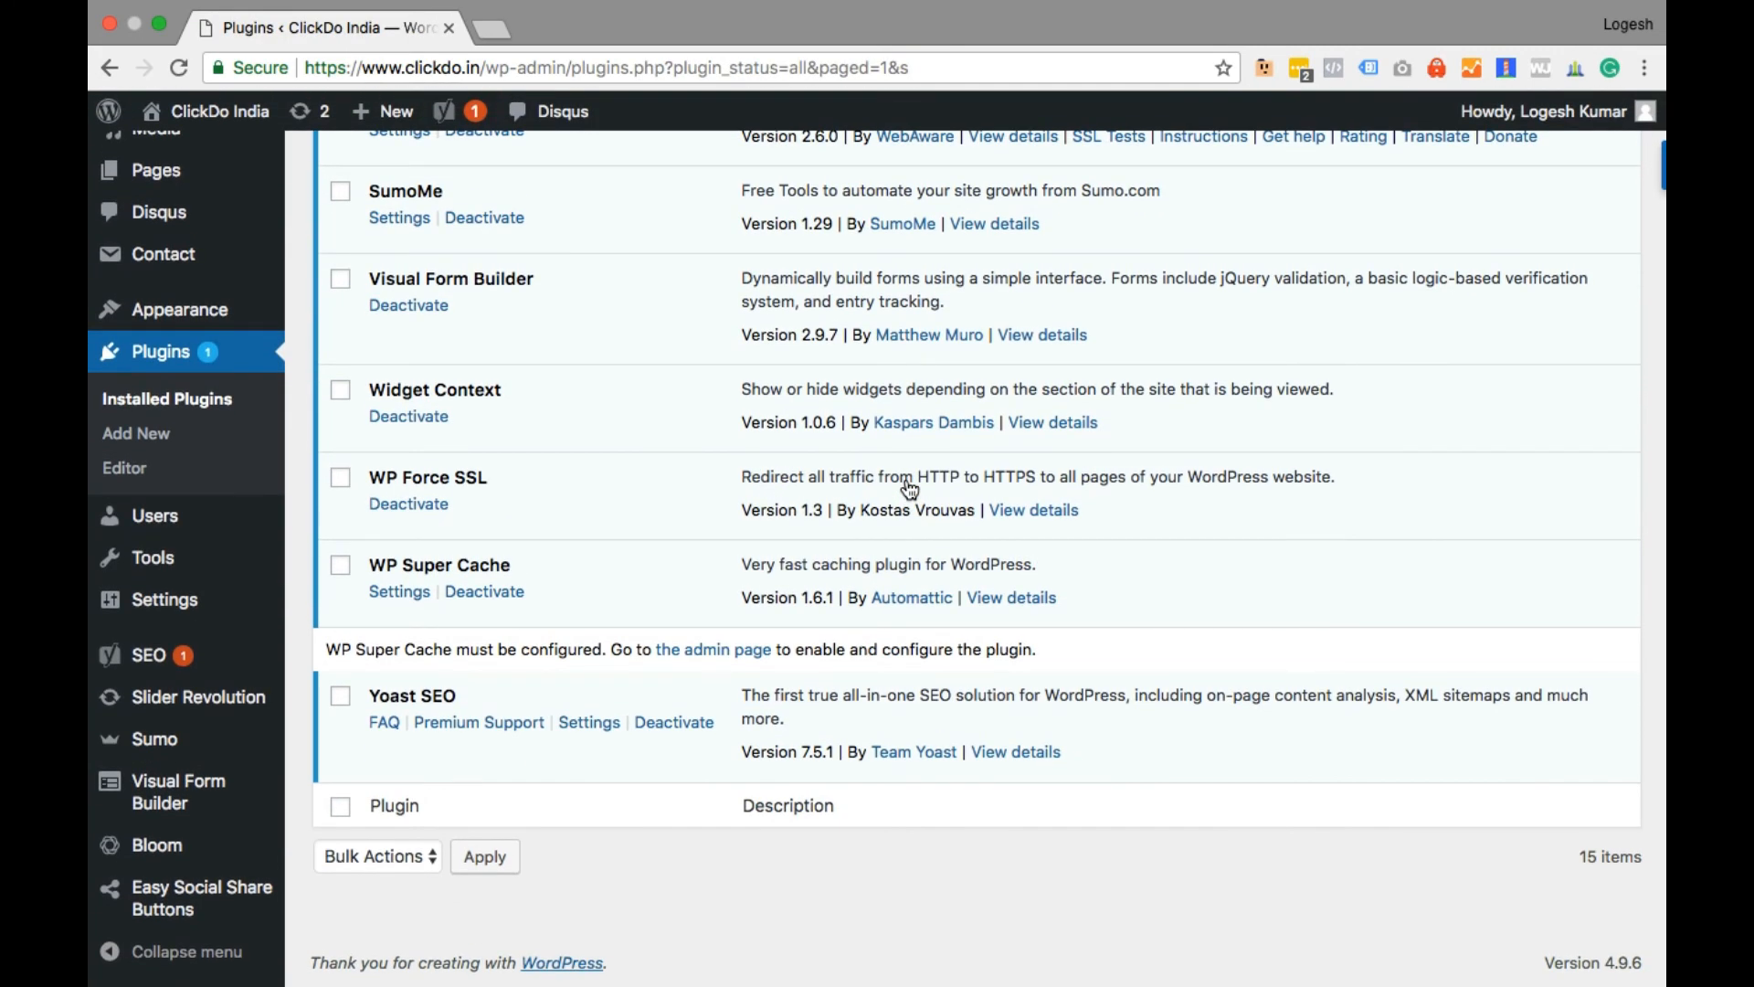
- Open the WP Super Cache settings from the installed plugins list, turn caching on, and update the status
click(391, 594)
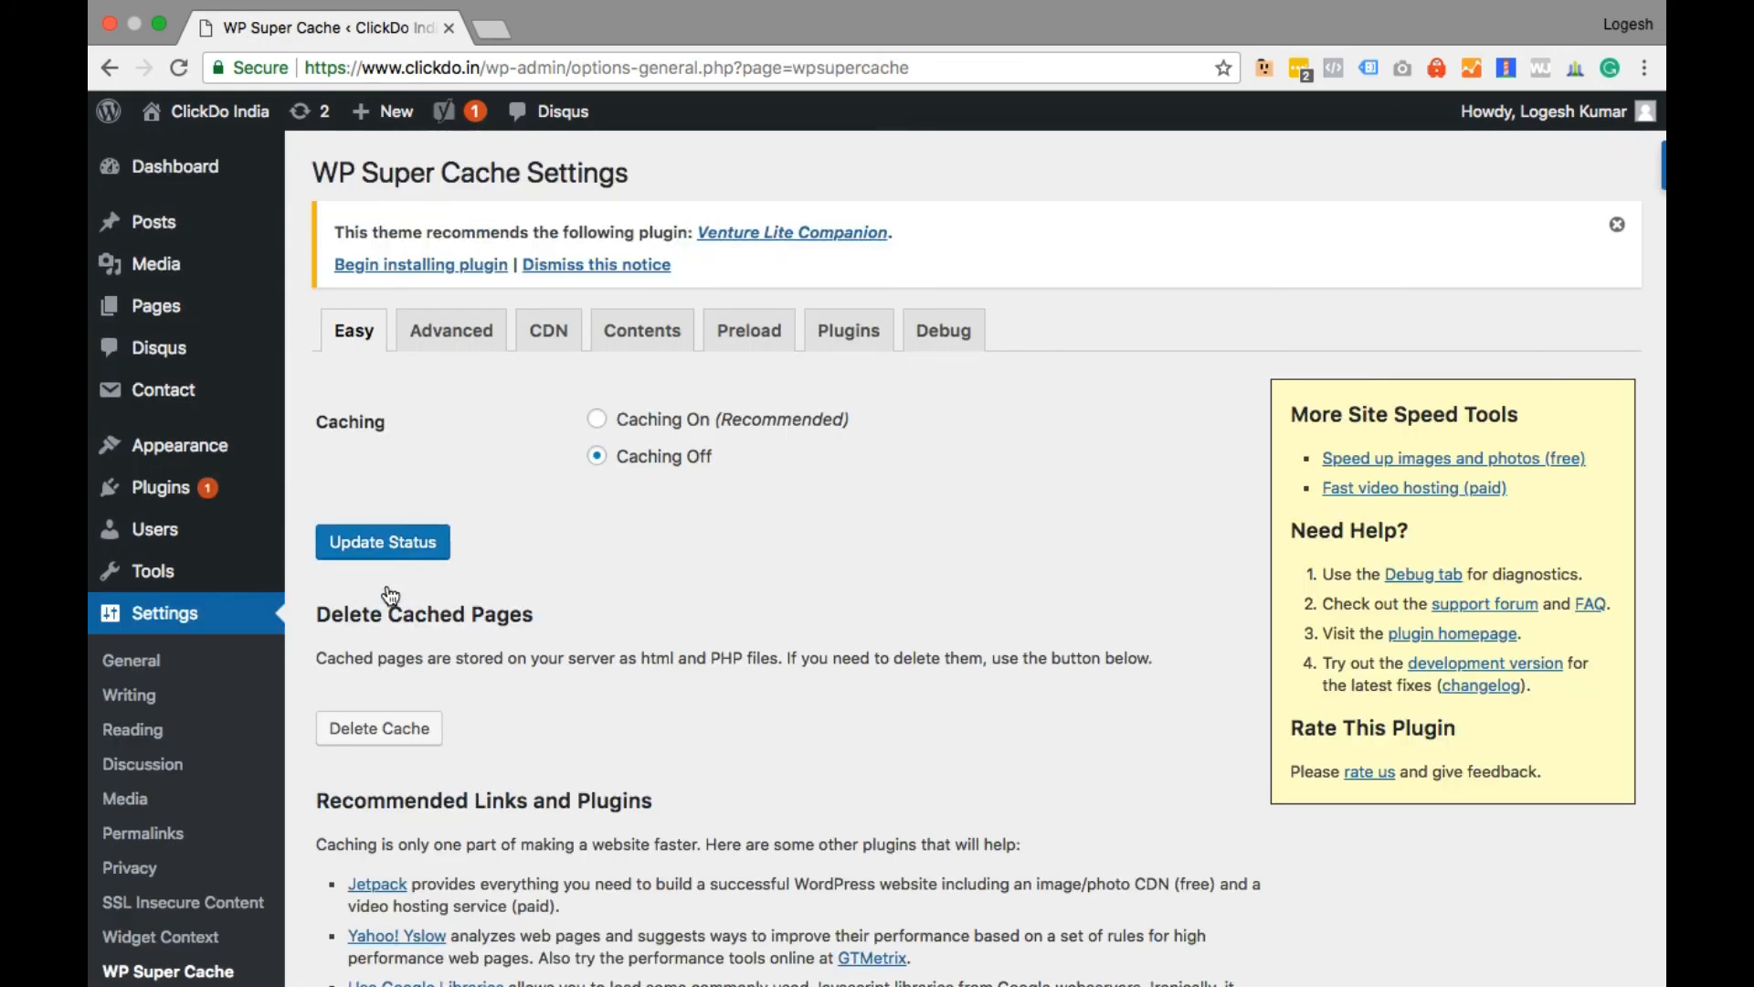
click(598, 420)
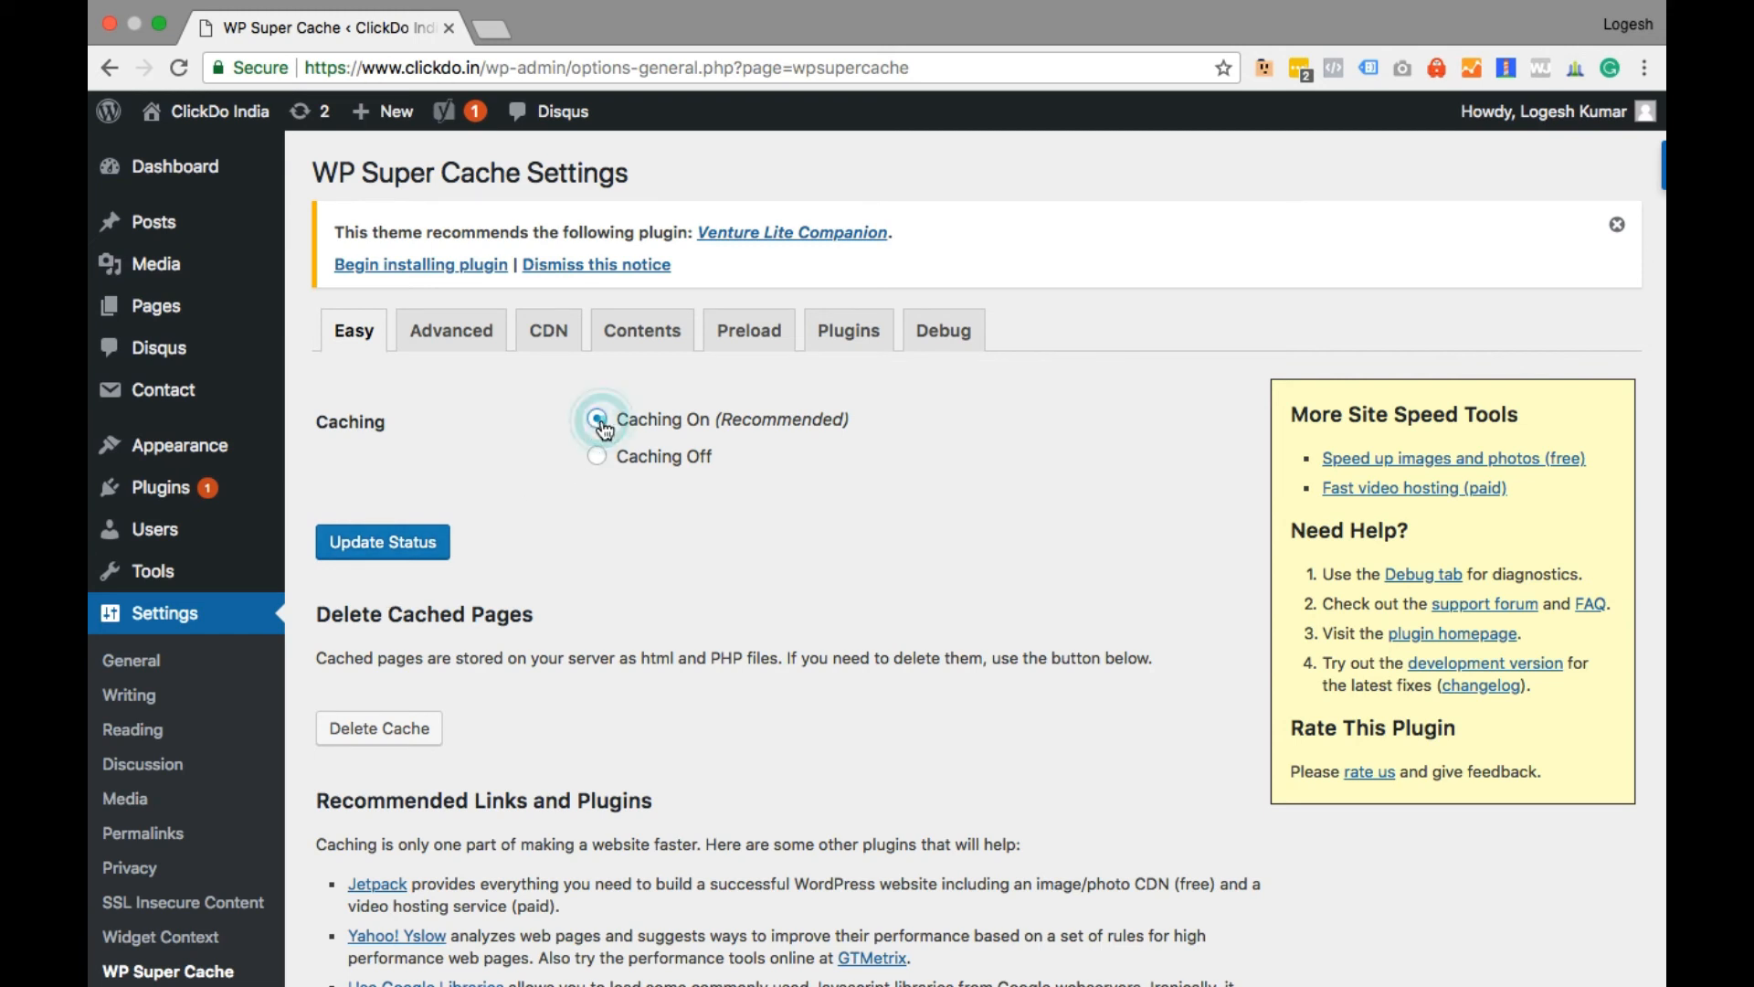
click(383, 551)
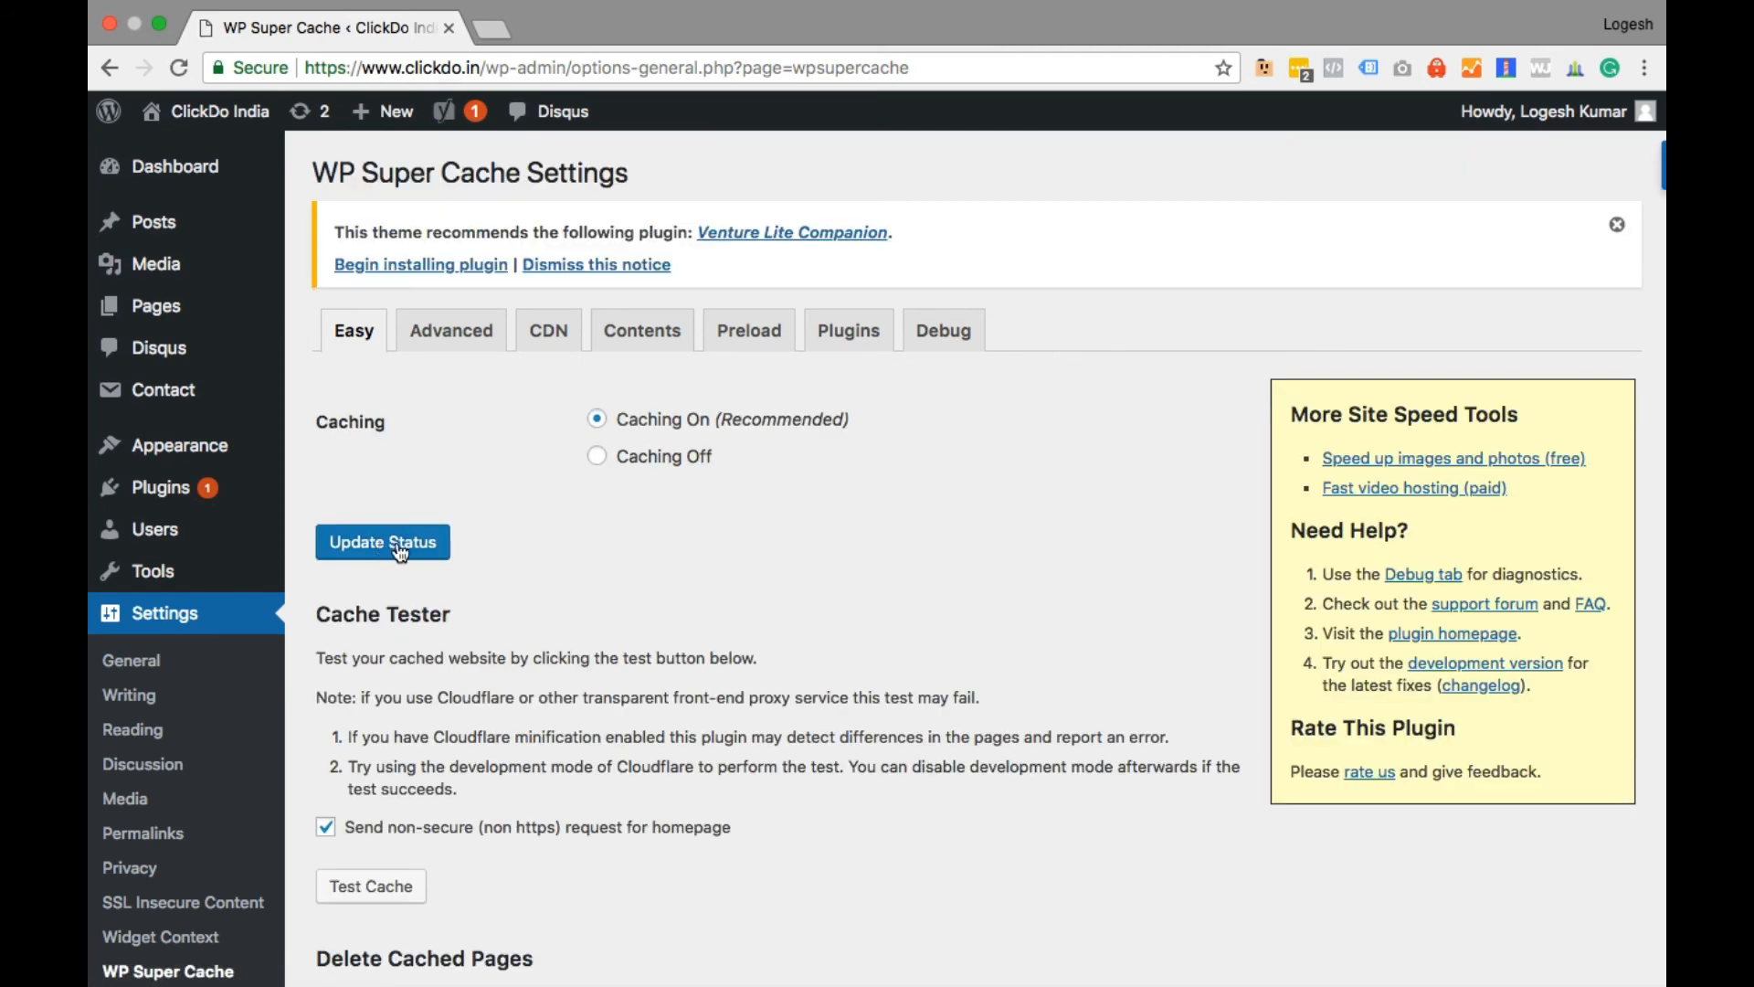
scroll(668, 547, down, 5)
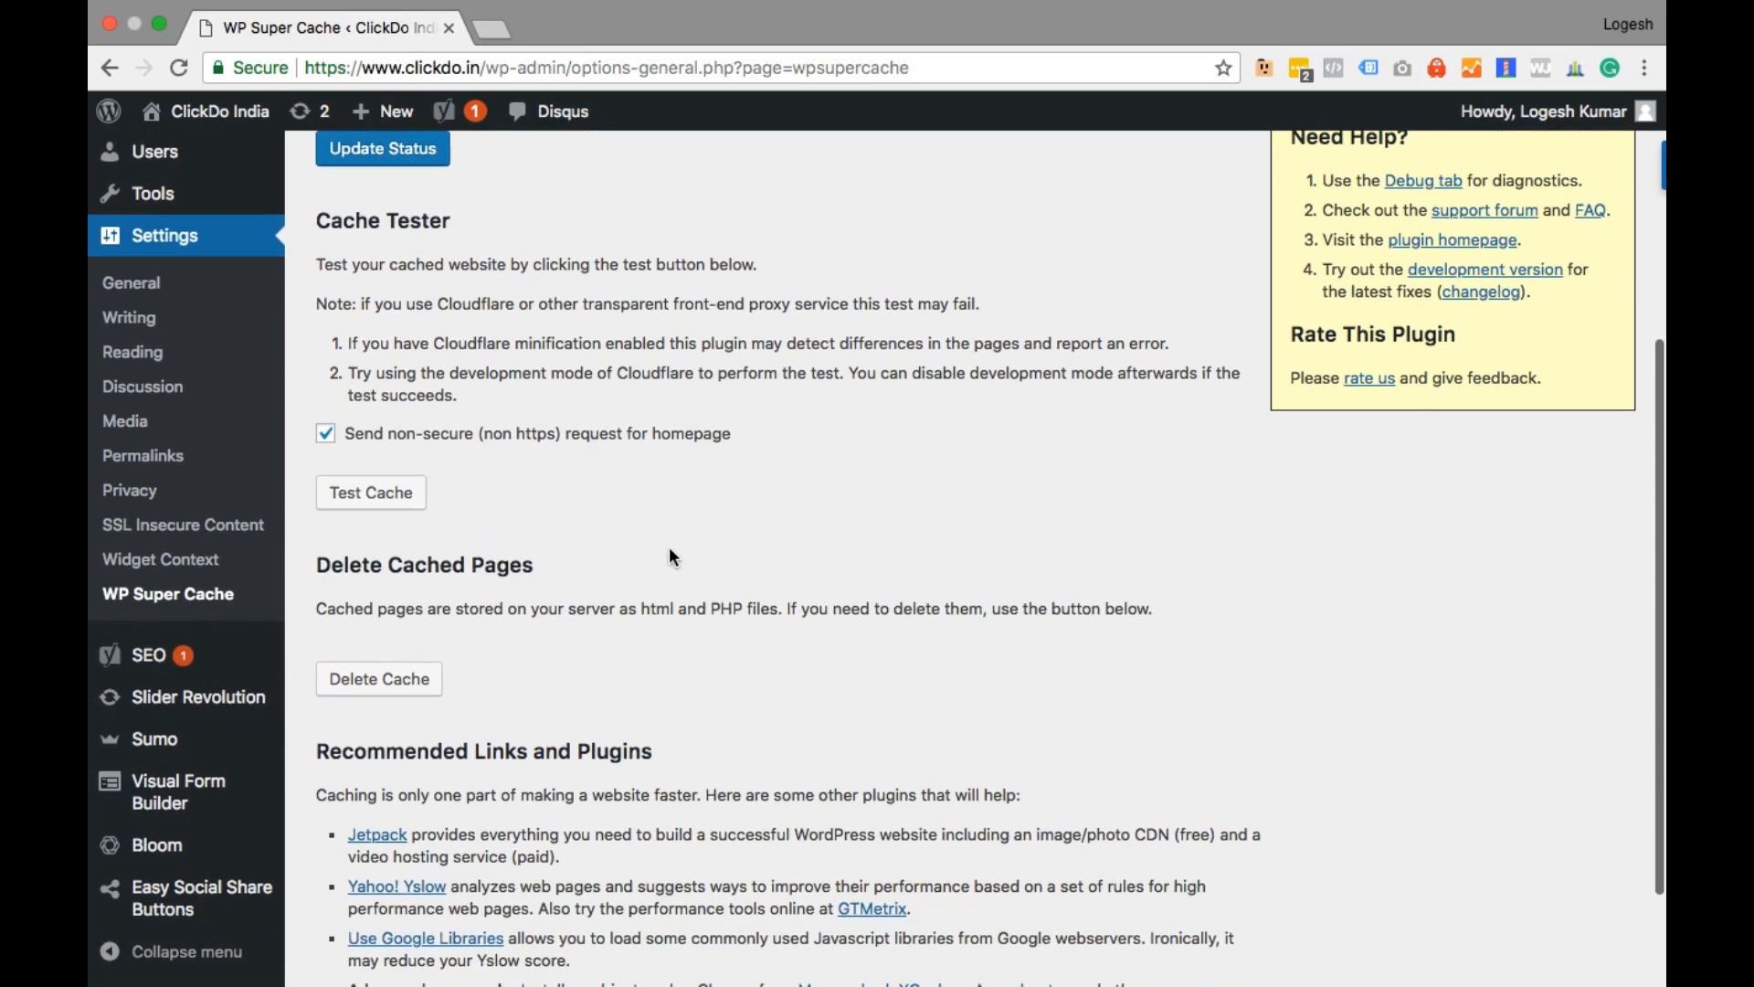
scroll(669, 546, down, 2)
scroll(668, 546, up, 15)
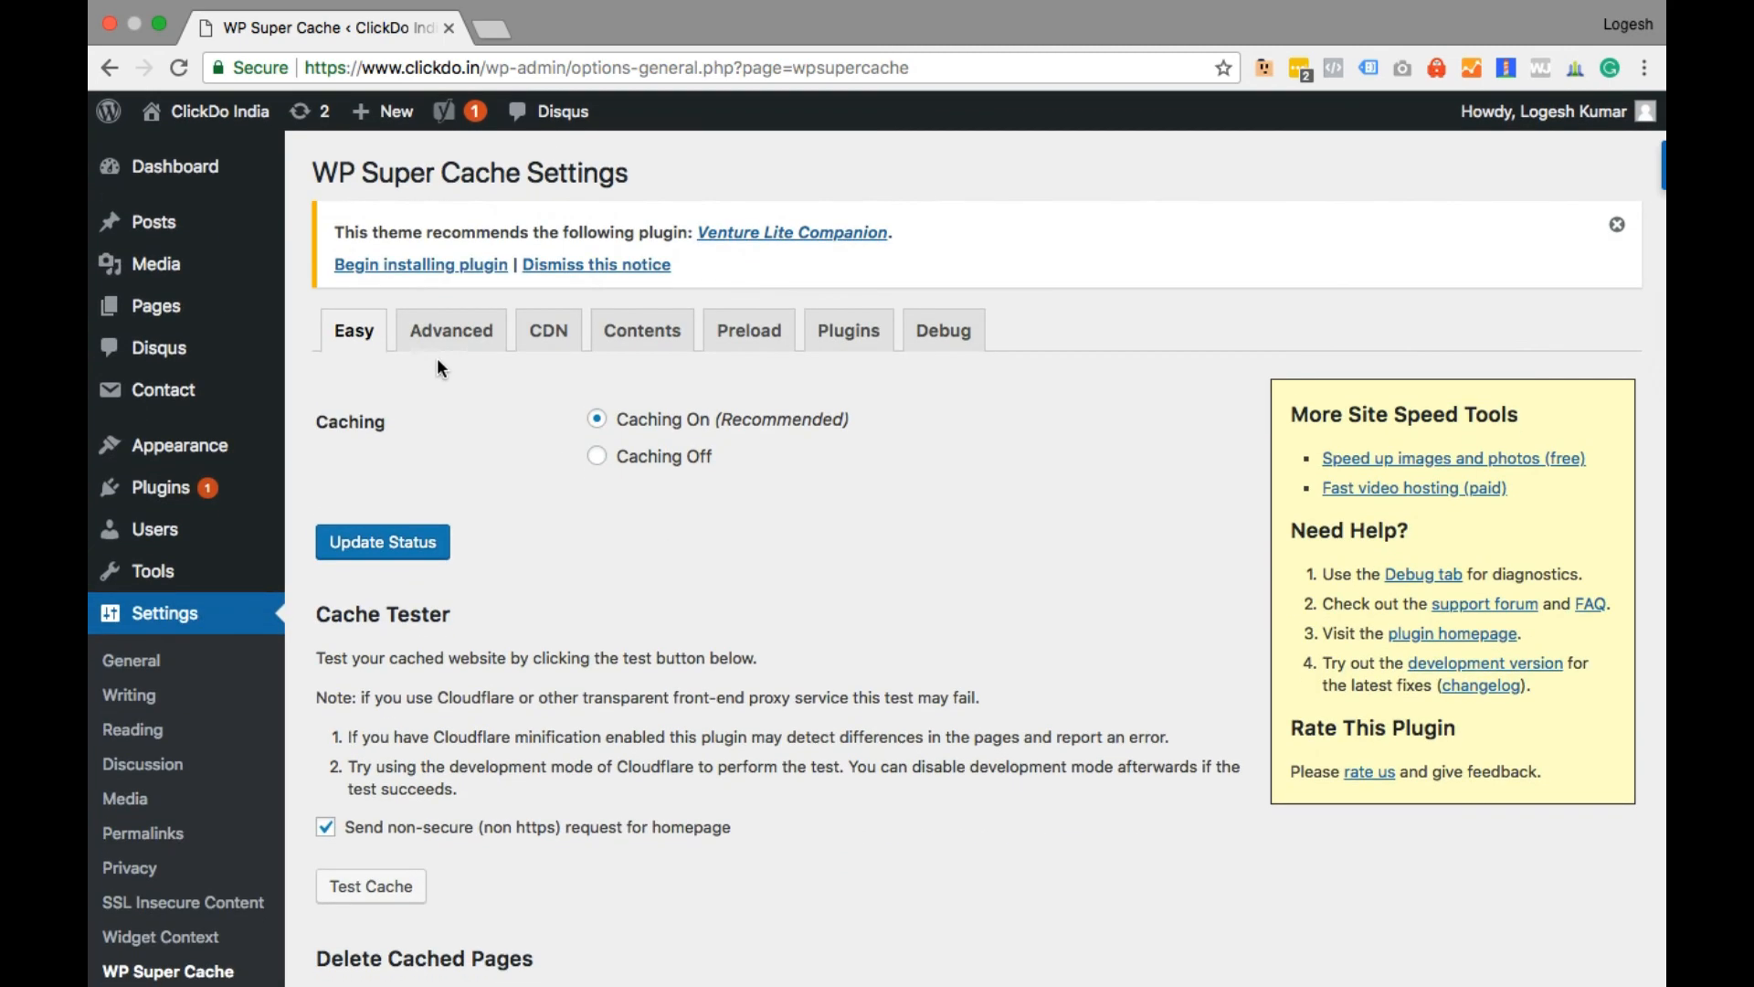
- In the Advanced settings, enable compression of pages served to visitors and enable dynamic caching
click(436, 324)
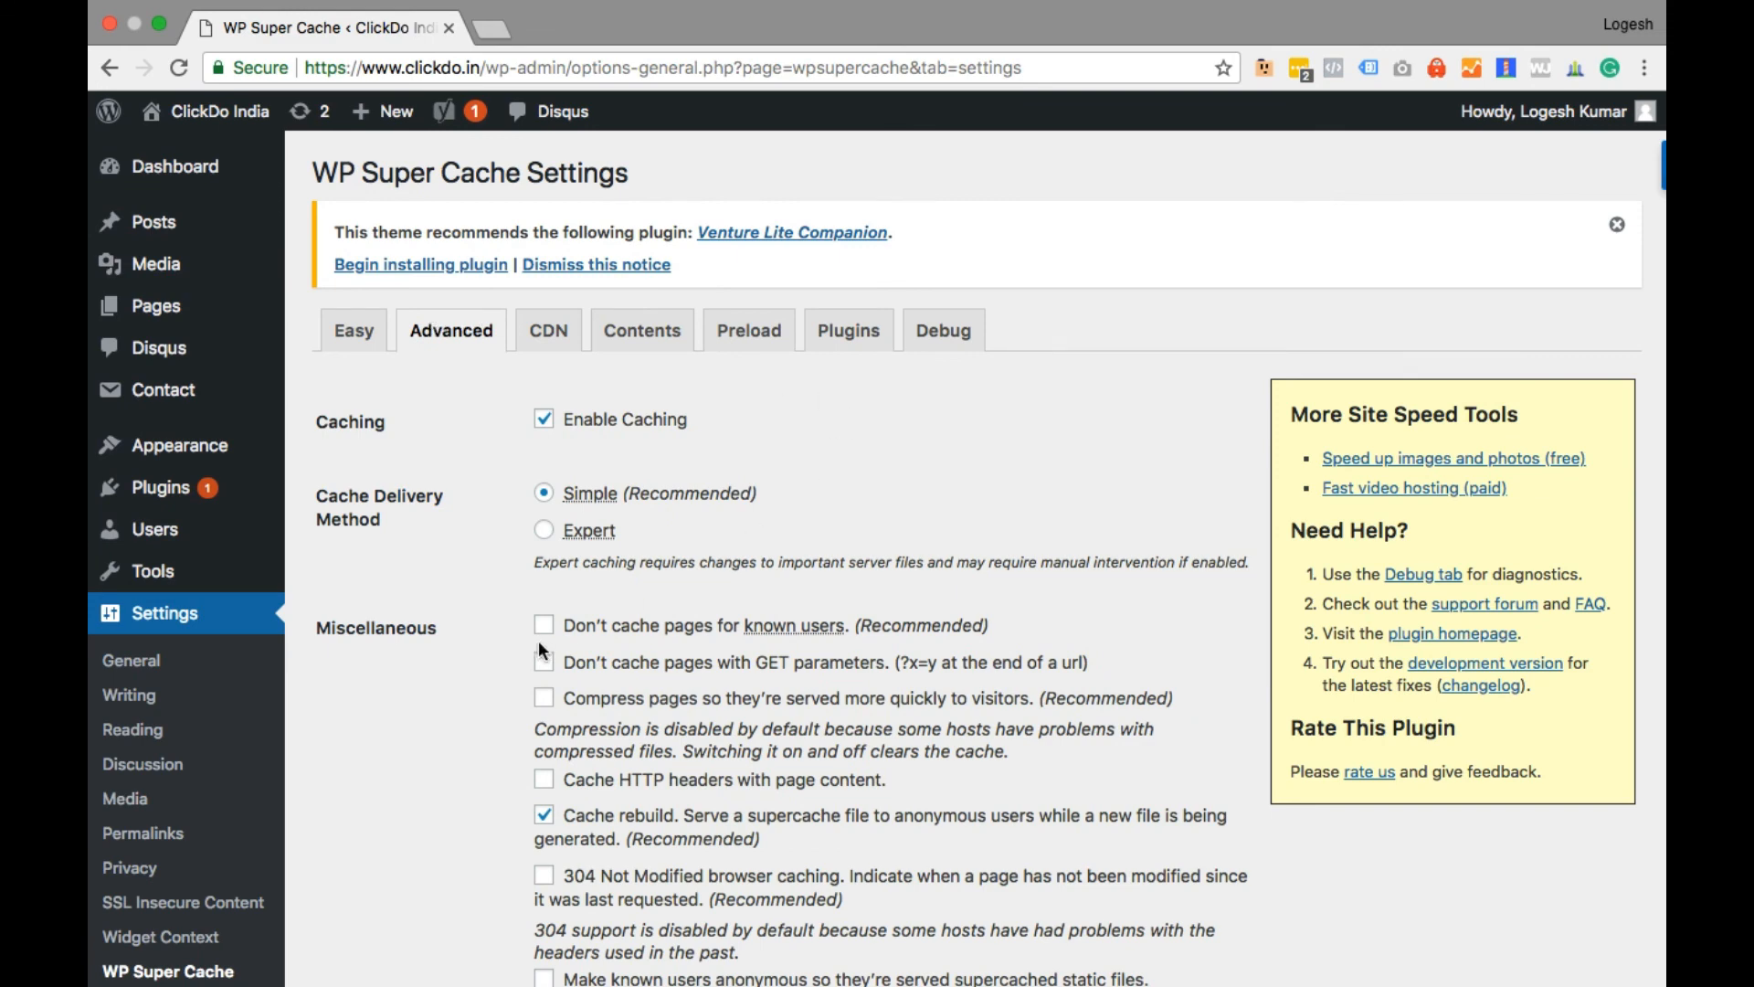
scroll(524, 633, down, 3)
scroll(523, 632, down, 2)
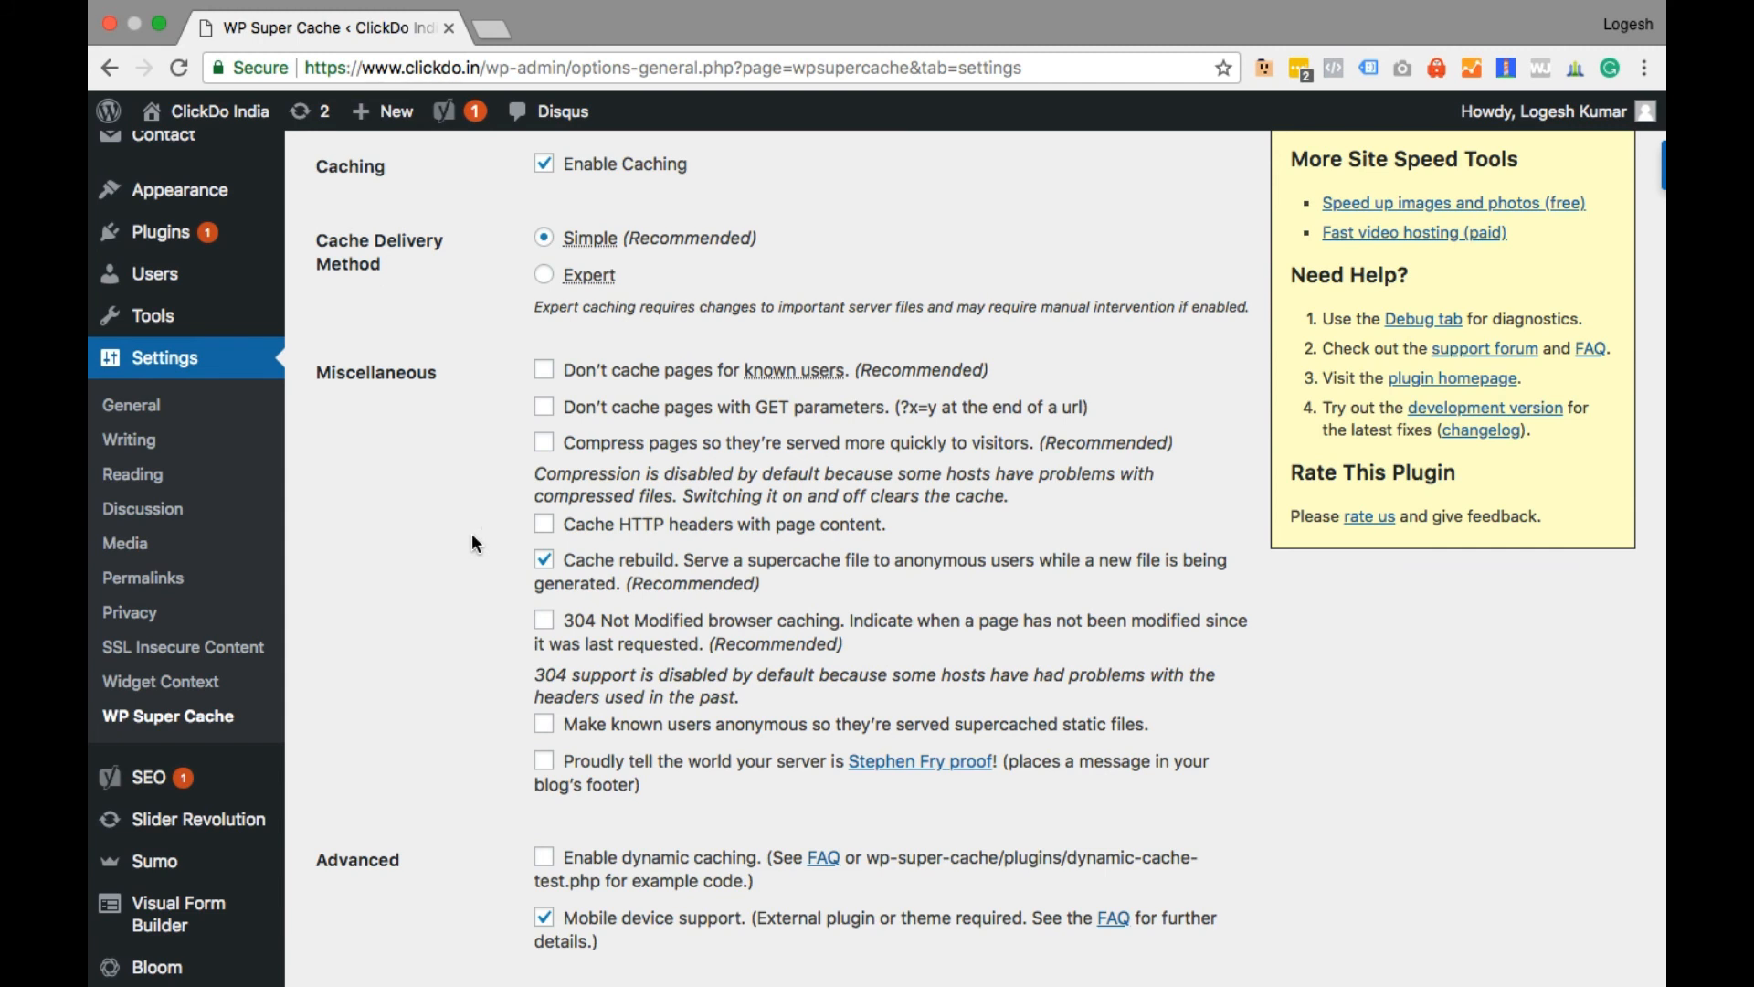
scroll(471, 542, down, 4)
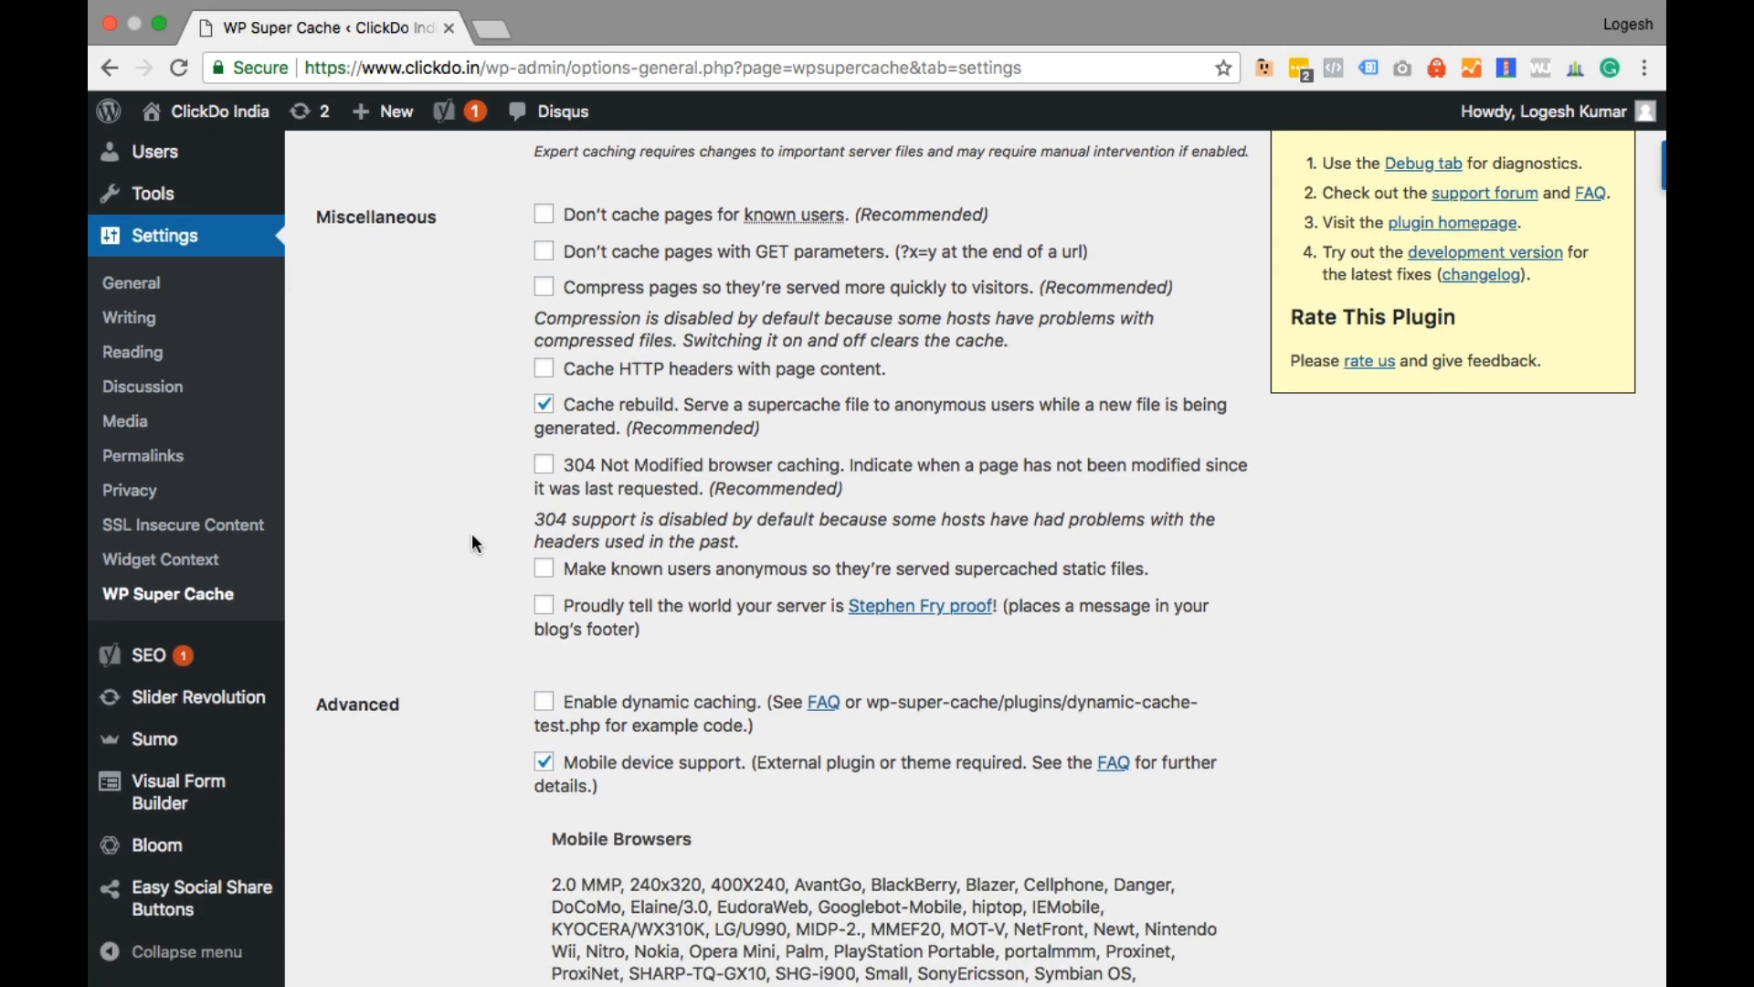
click(544, 288)
scroll(501, 447, down, 2)
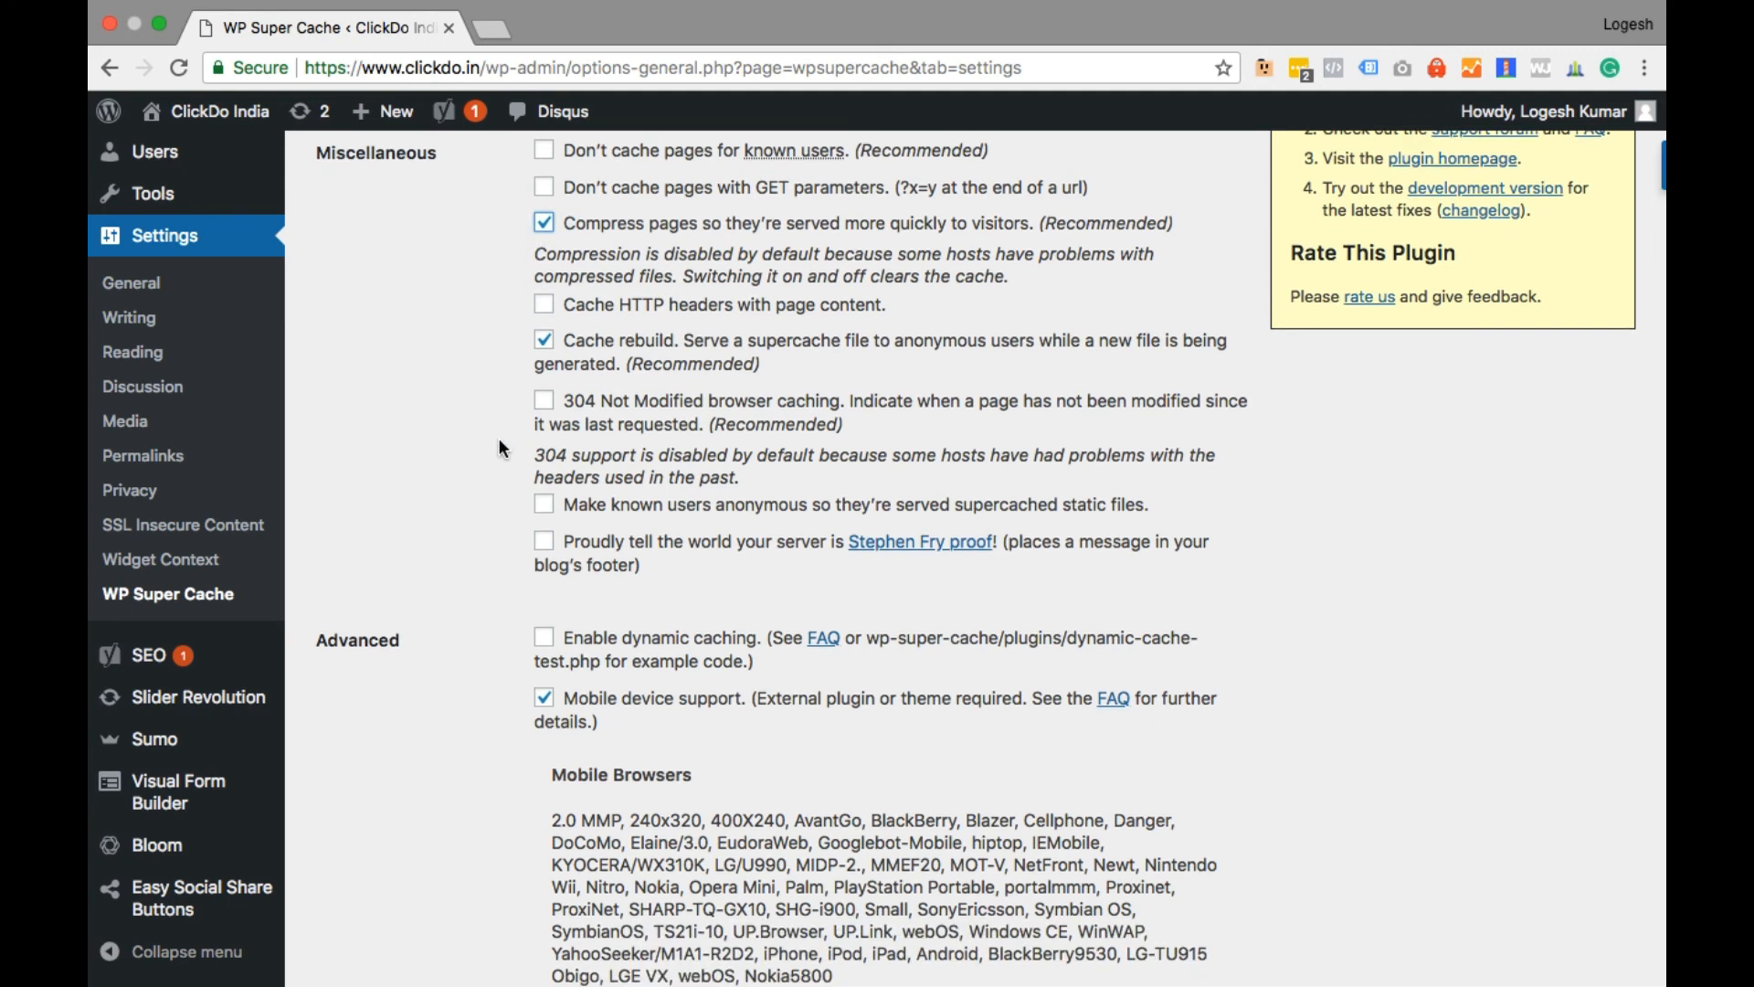
scroll(500, 448, down, 5)
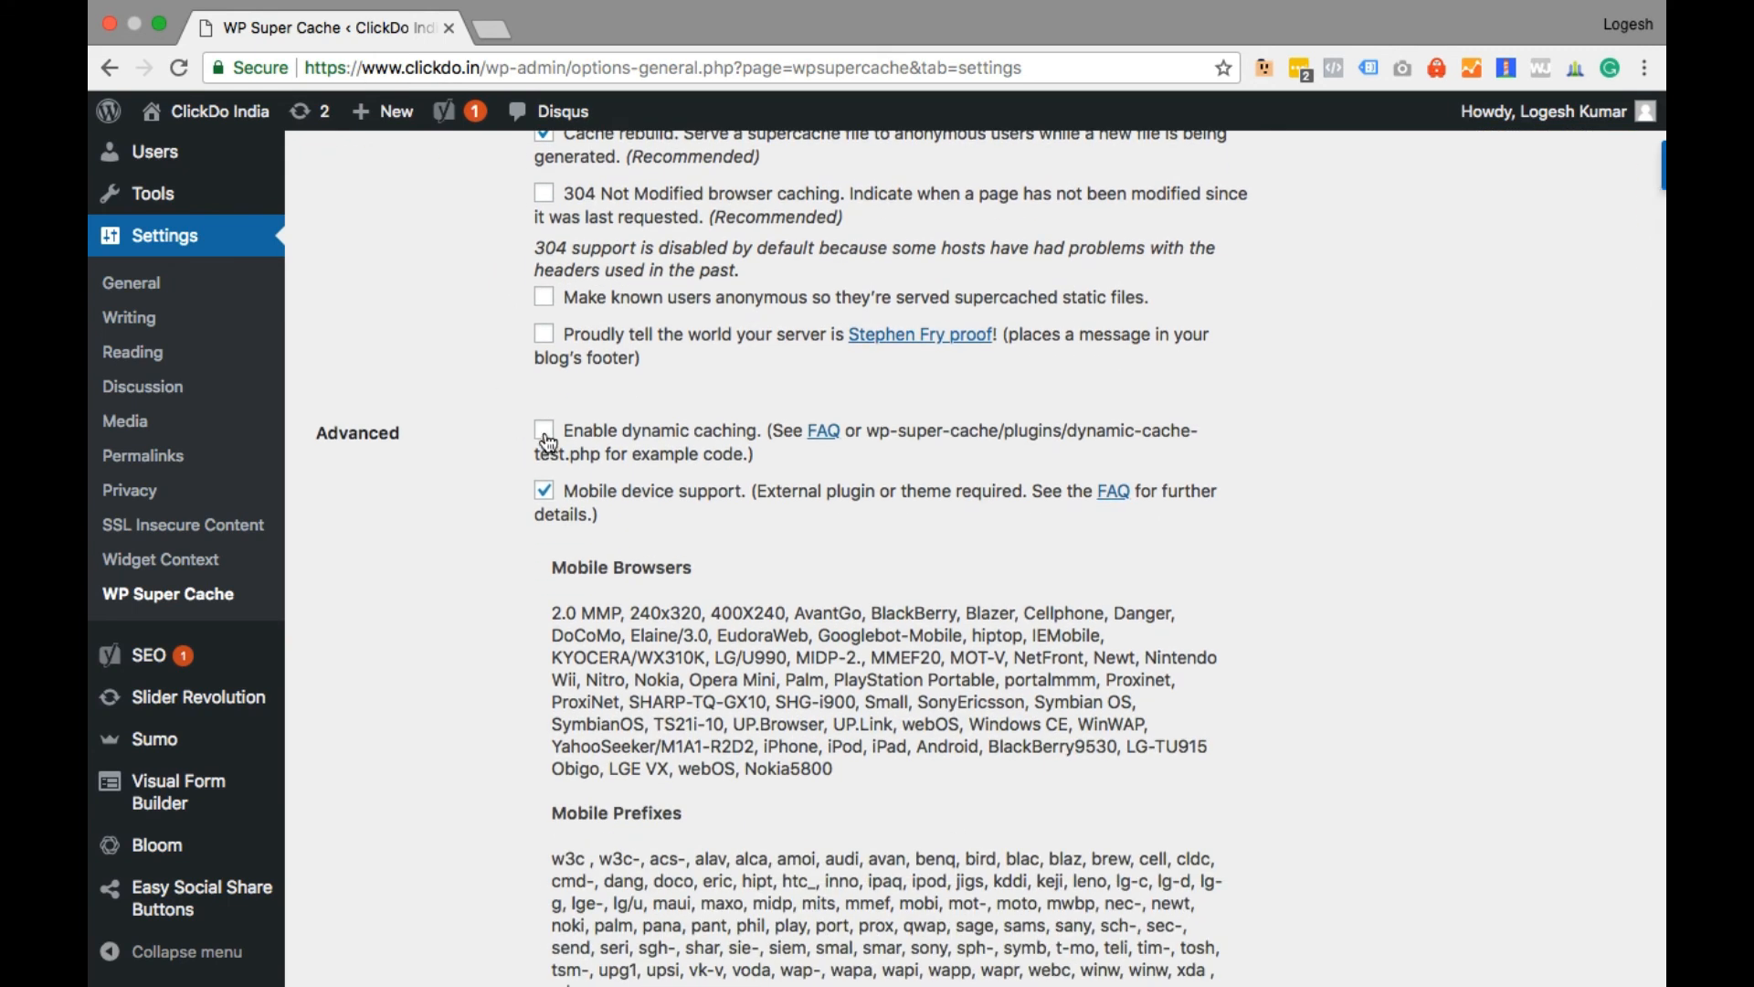
click(544, 433)
- Enable clearing all cache files when a post or page is published or updated, and save the Advanced settings
scroll(490, 457, down, 15)
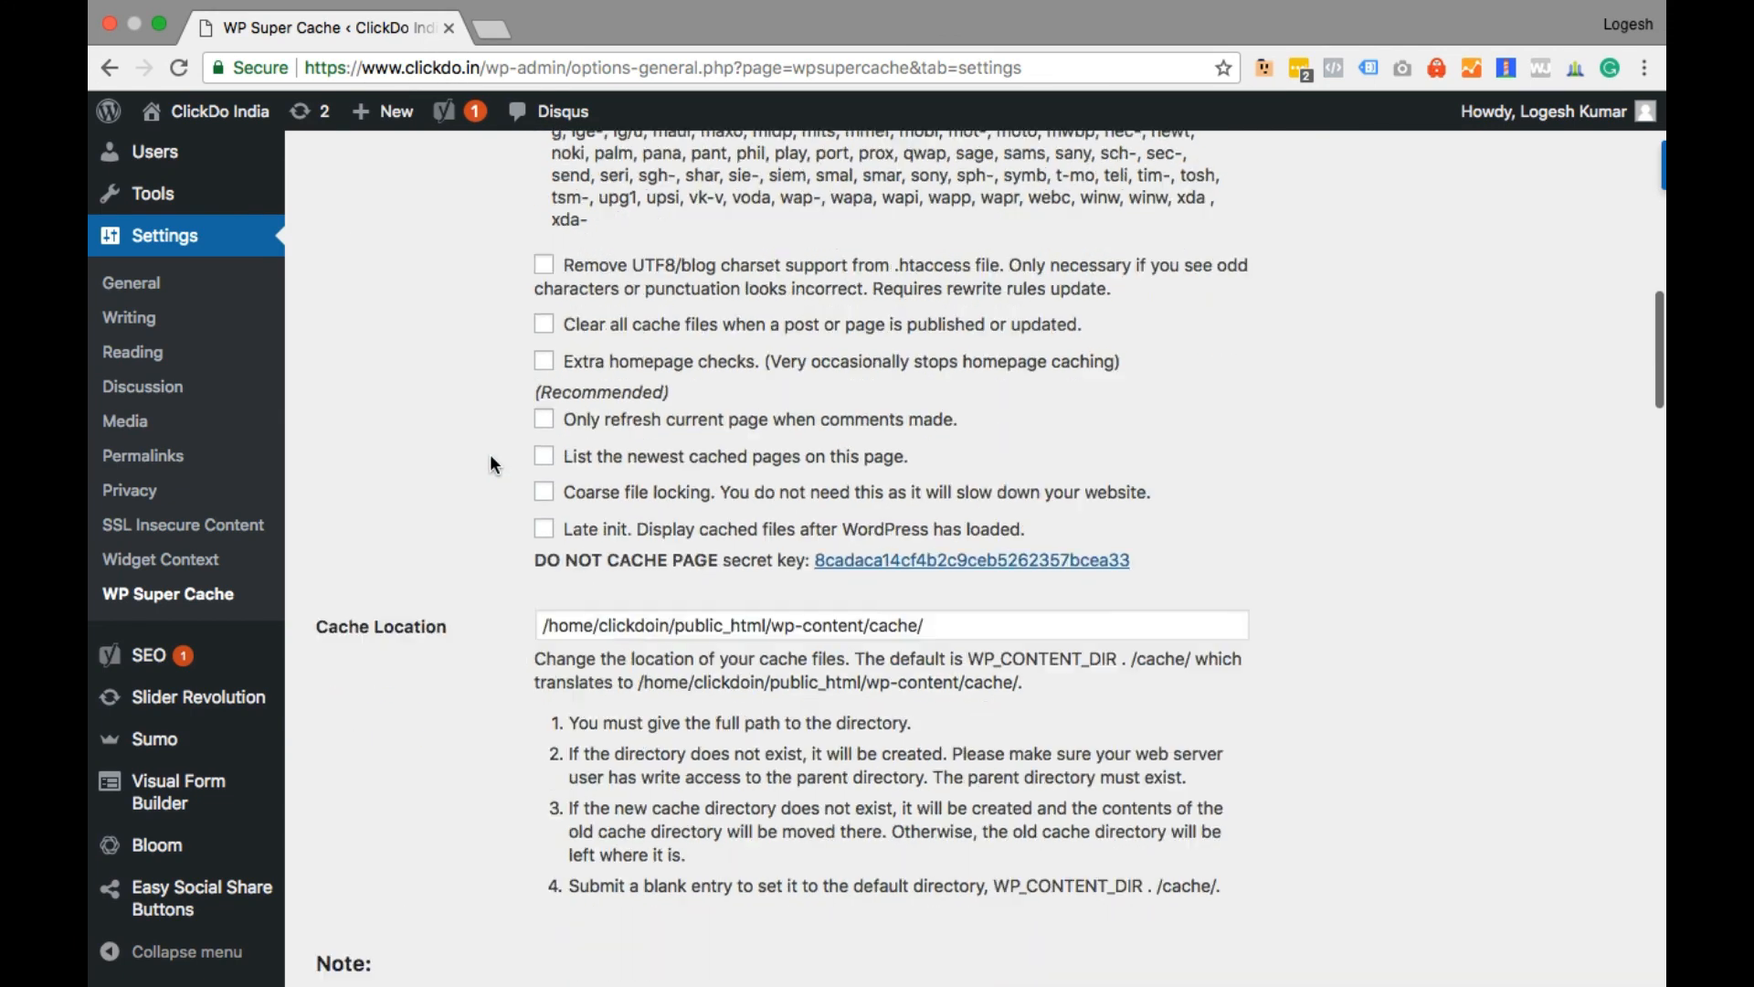
scroll(490, 463, up, 1)
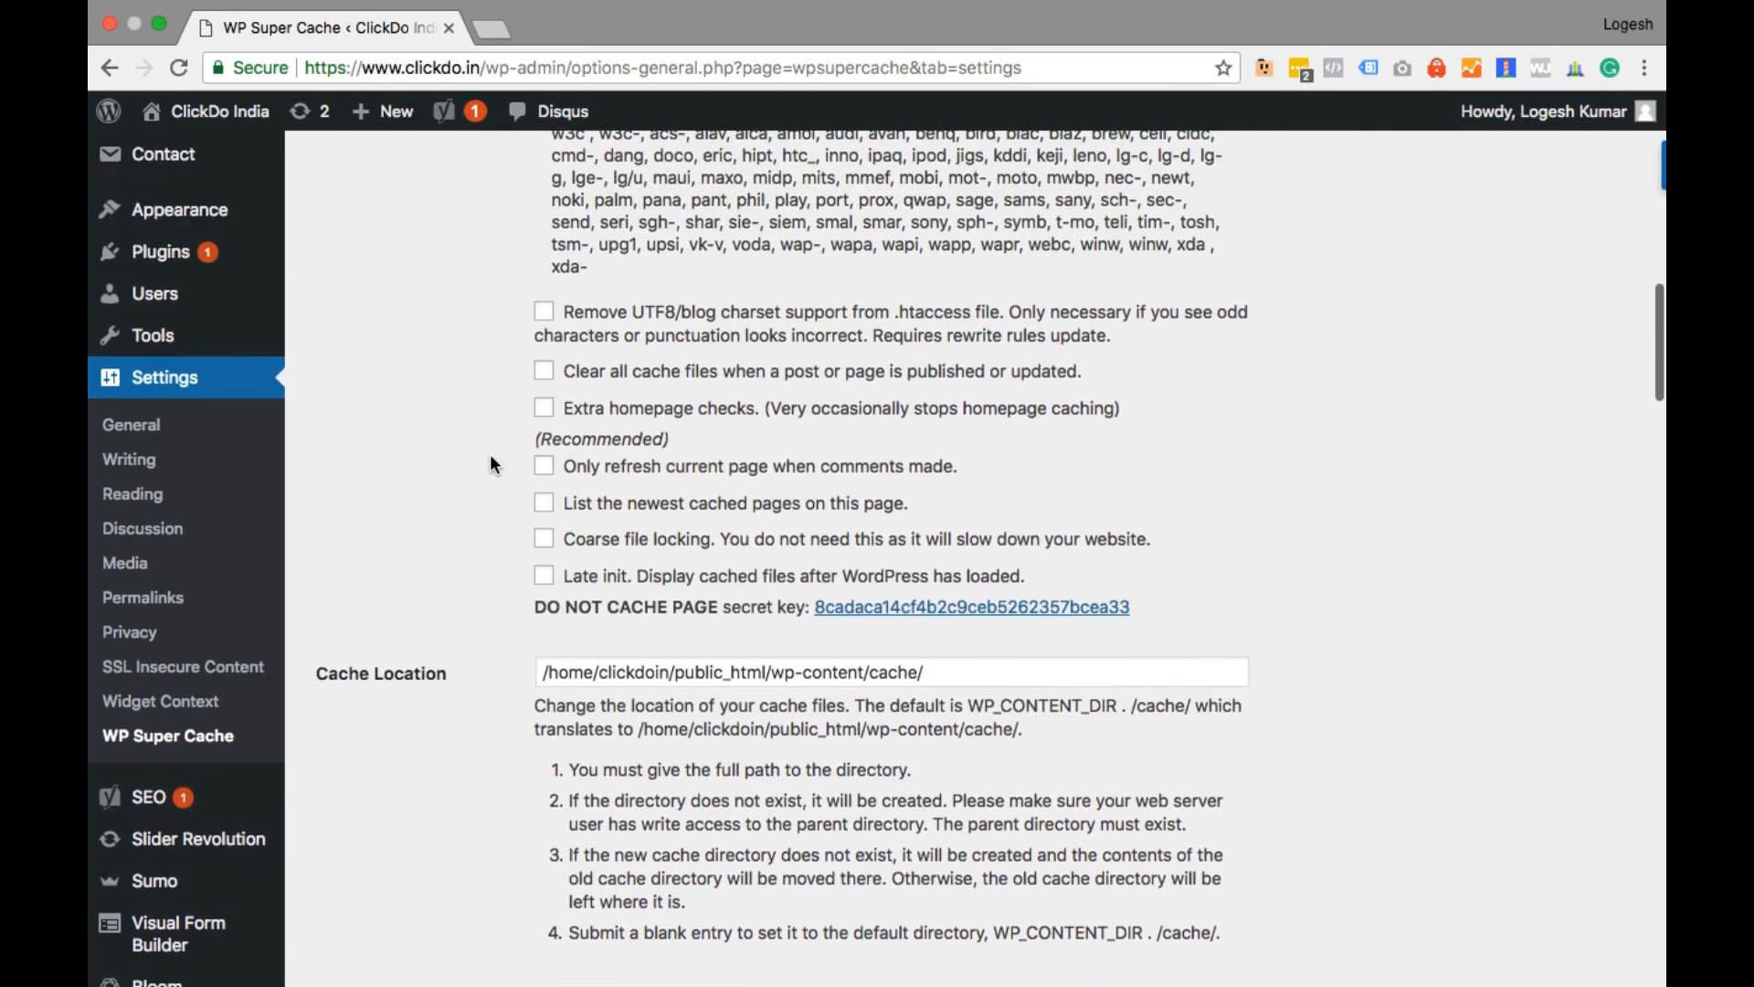
click(544, 373)
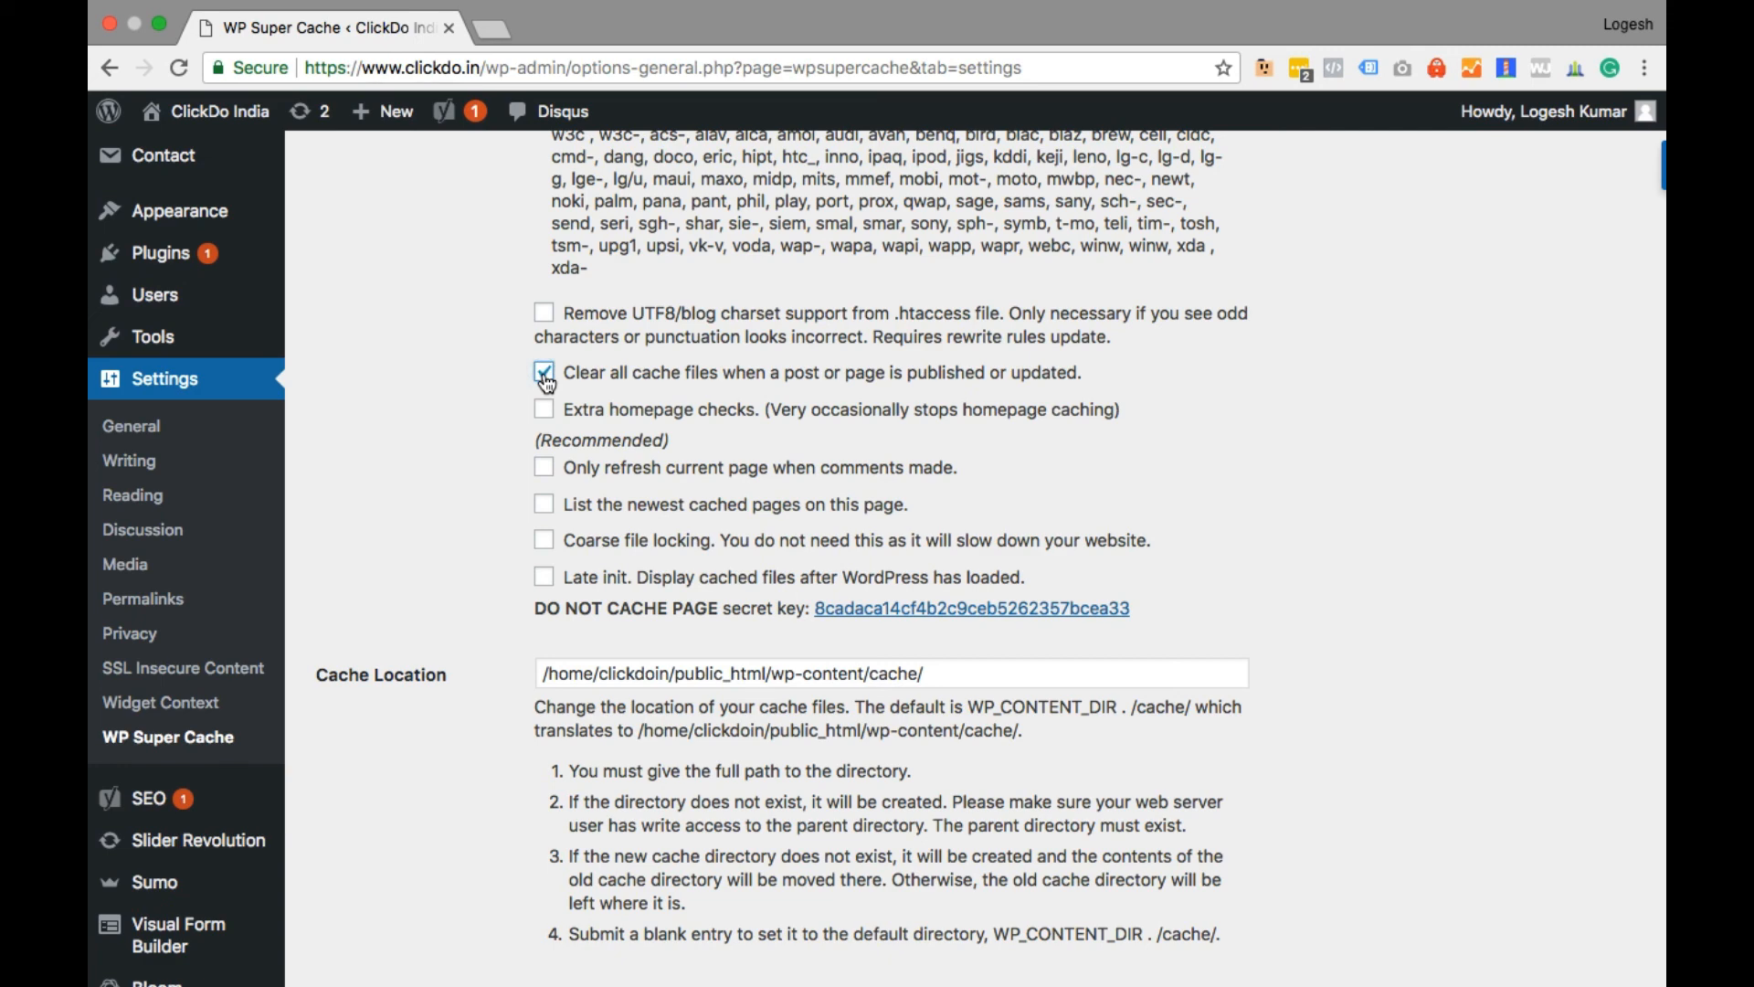
scroll(501, 380, down, 4)
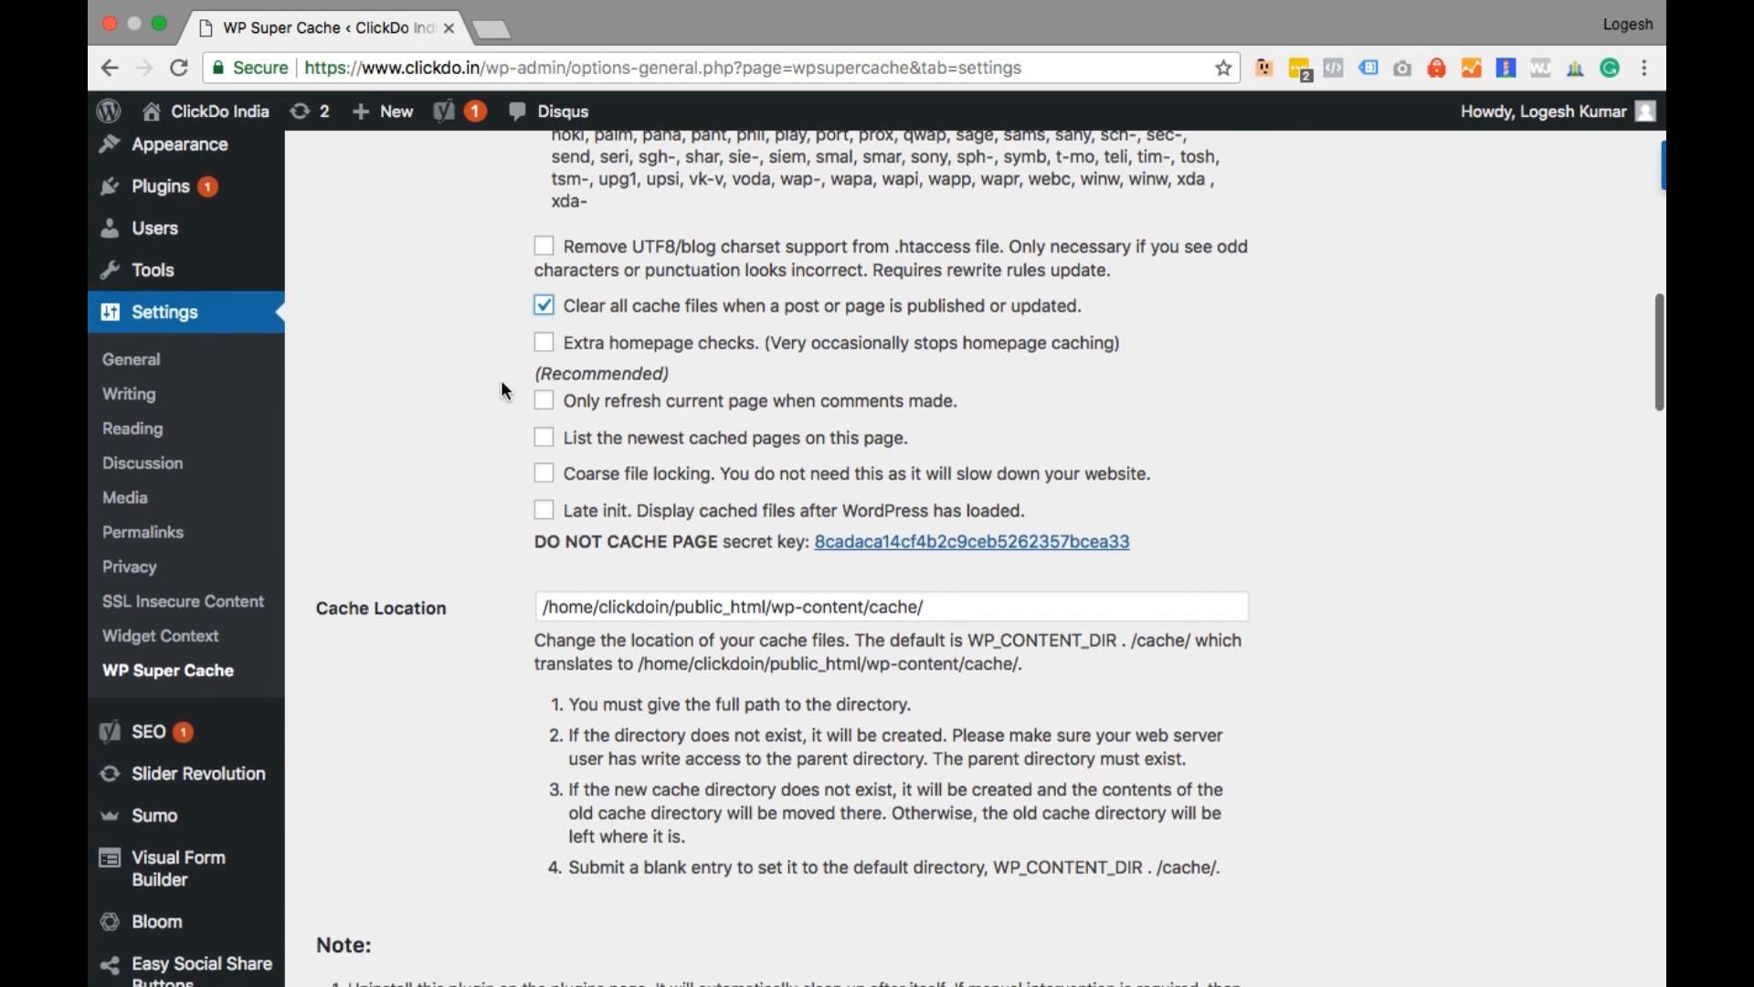
scroll(501, 381, down, 6)
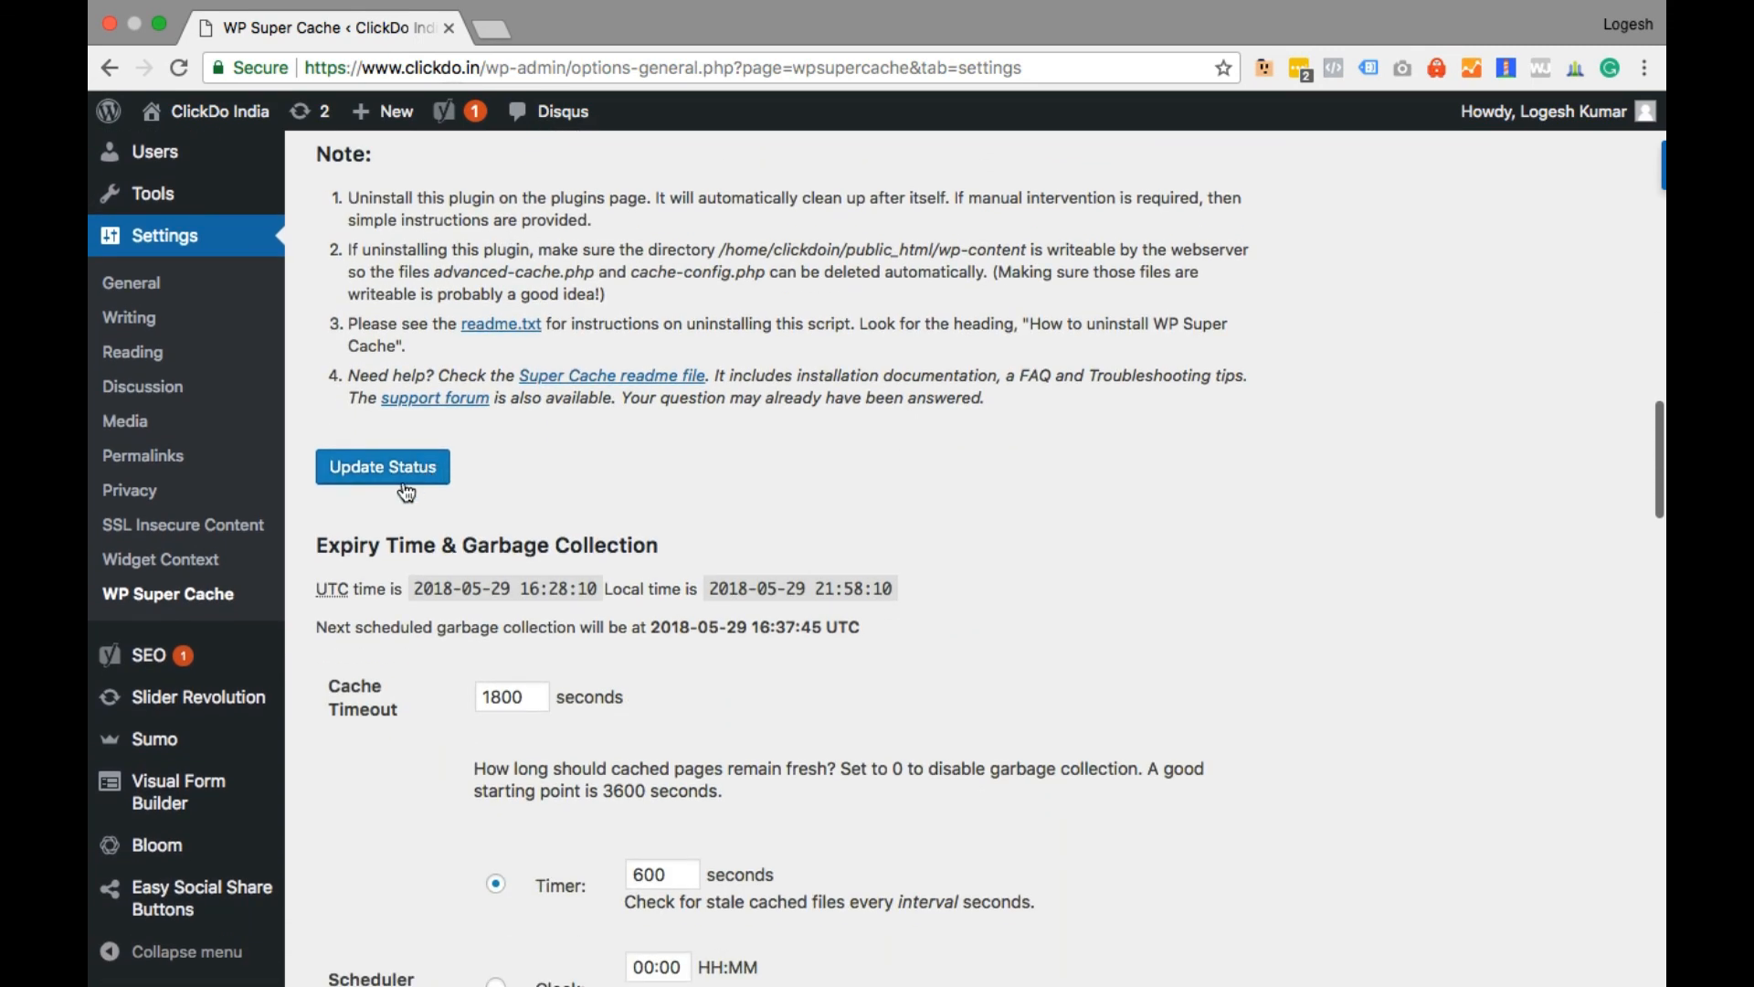
click(404, 489)
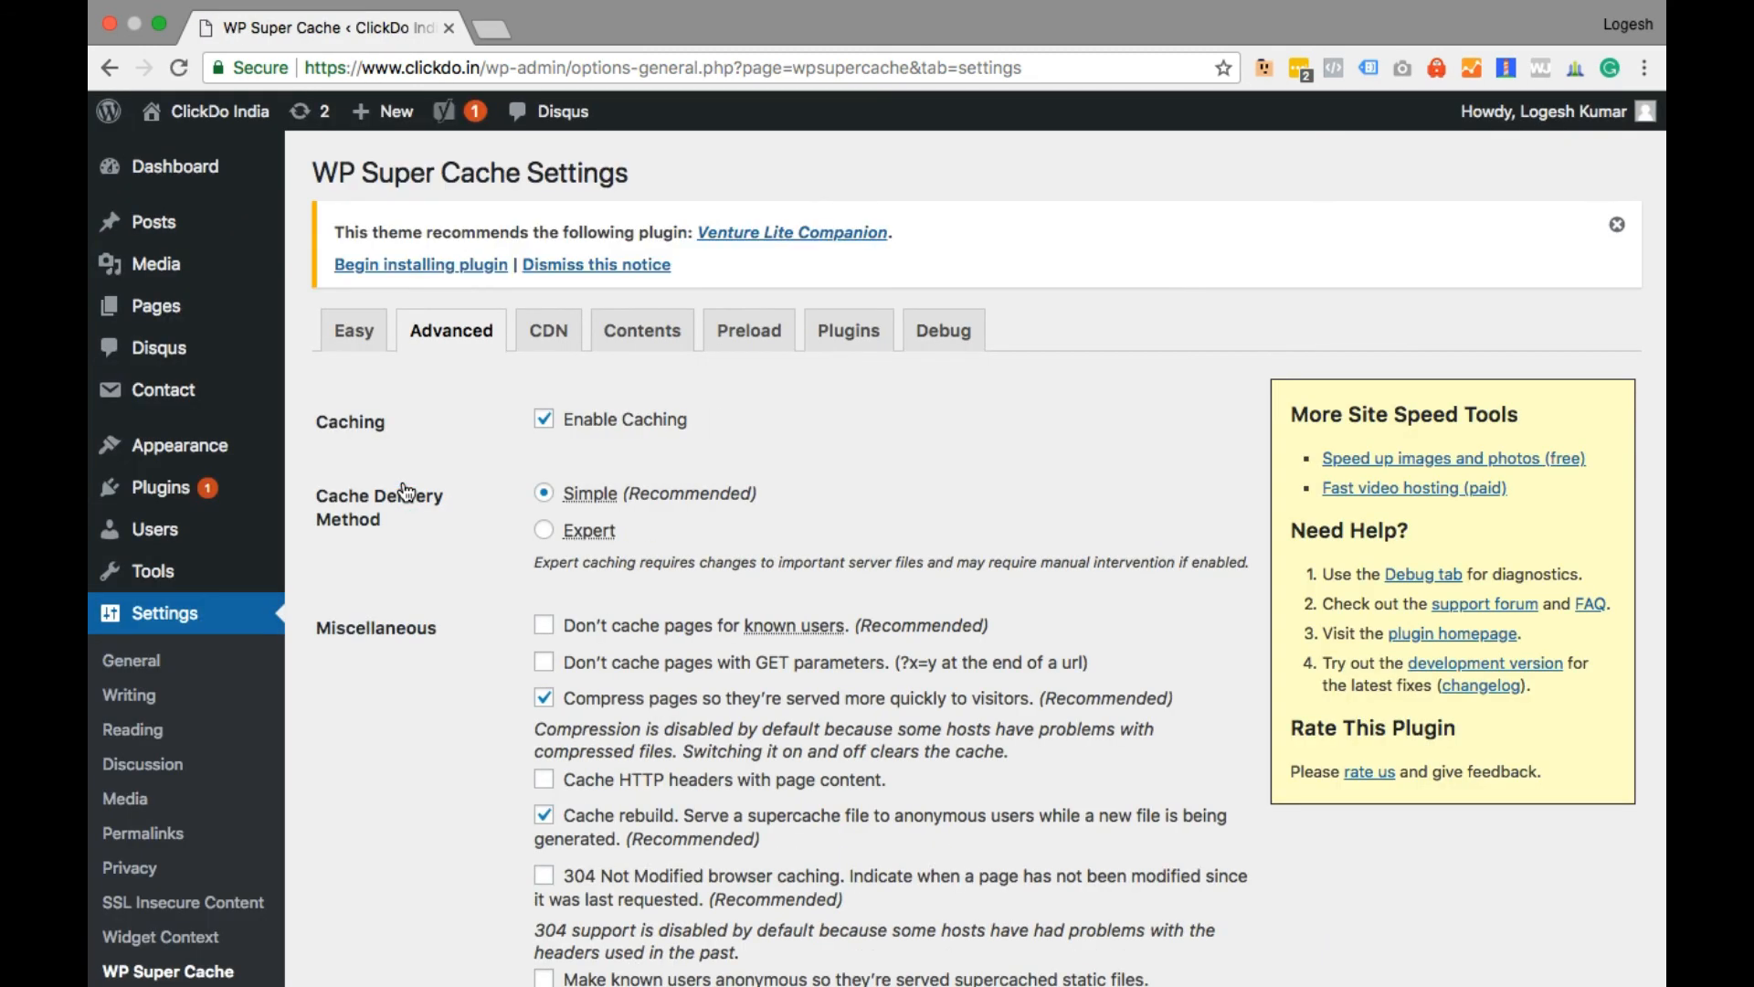
- Save the preload settings with Preload mode and preloading of tags, categories and other taxonomies enabled, and return to the Easy settings
click(559, 347)
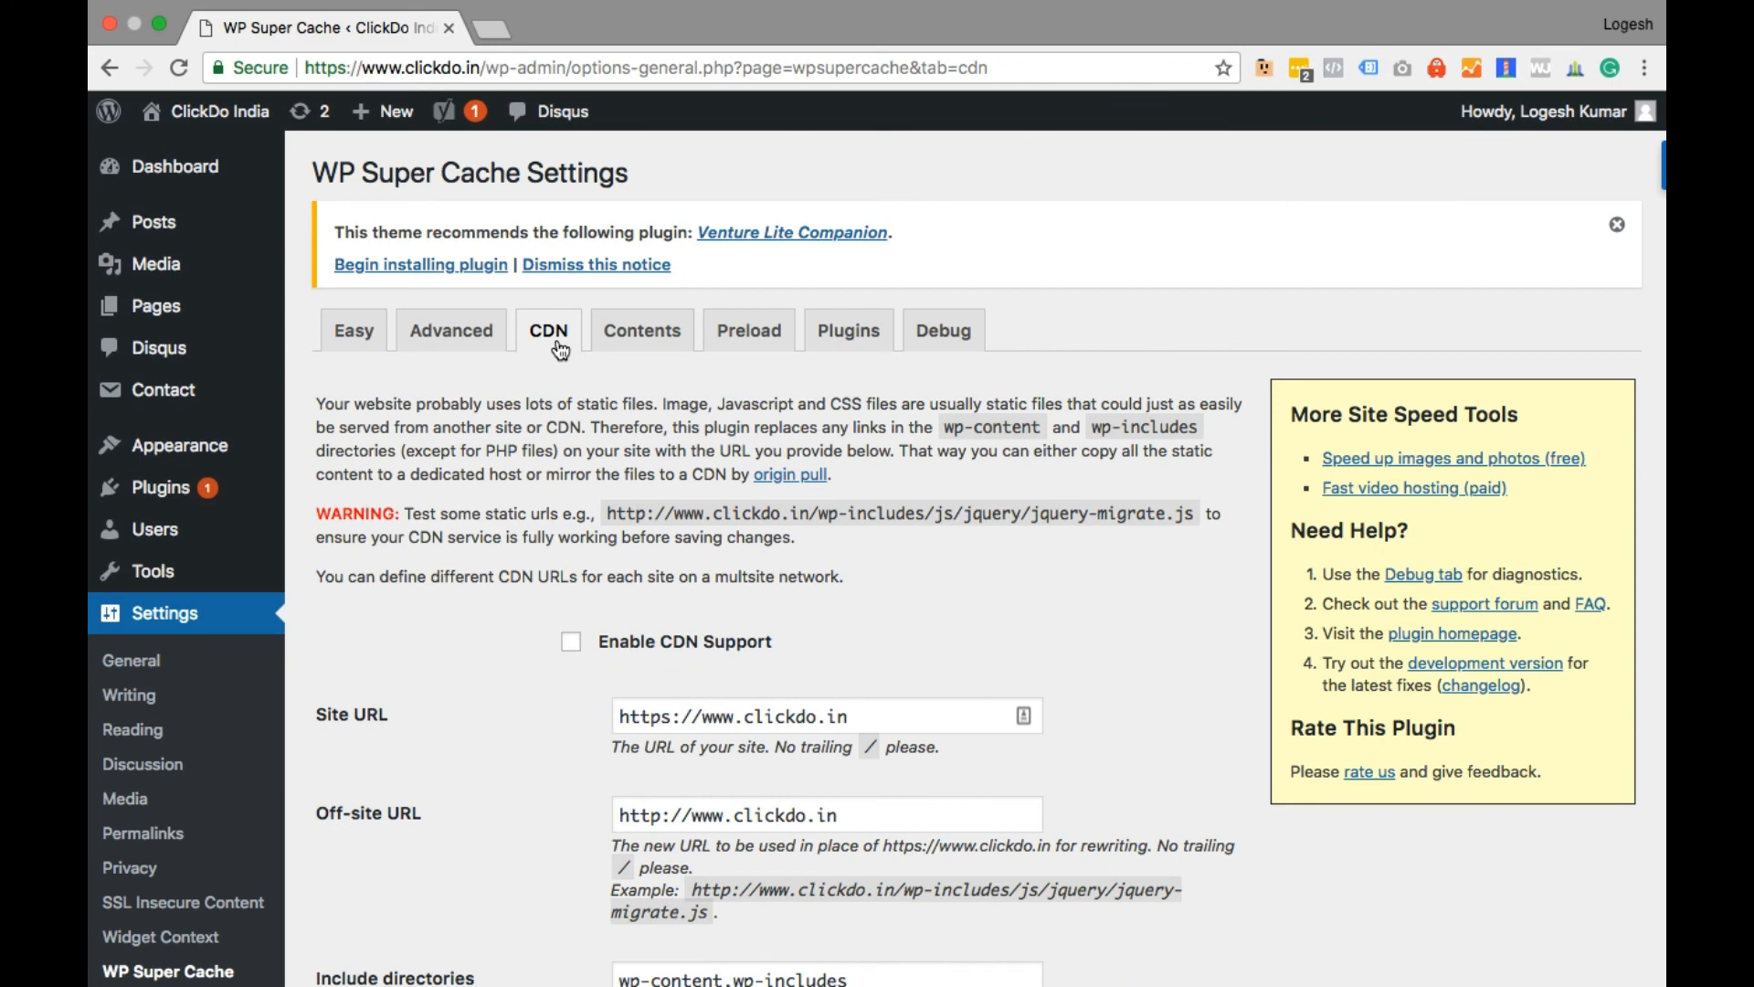
click(763, 349)
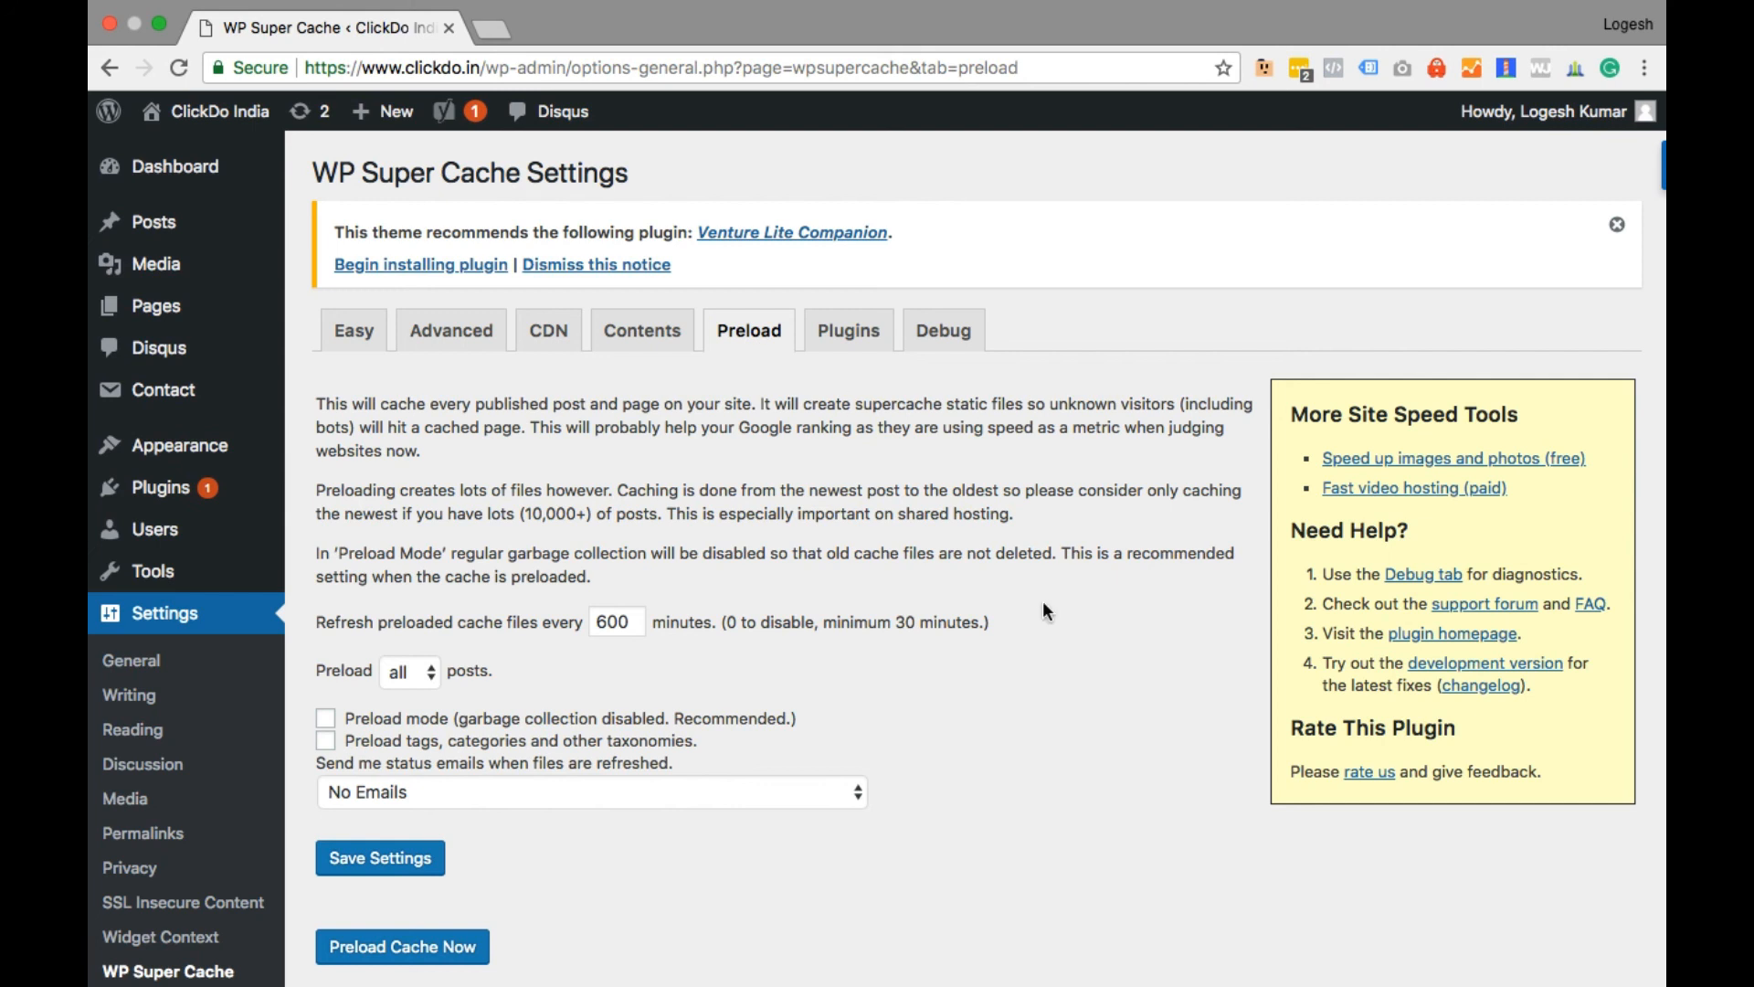
scroll(1046, 610, down, 2)
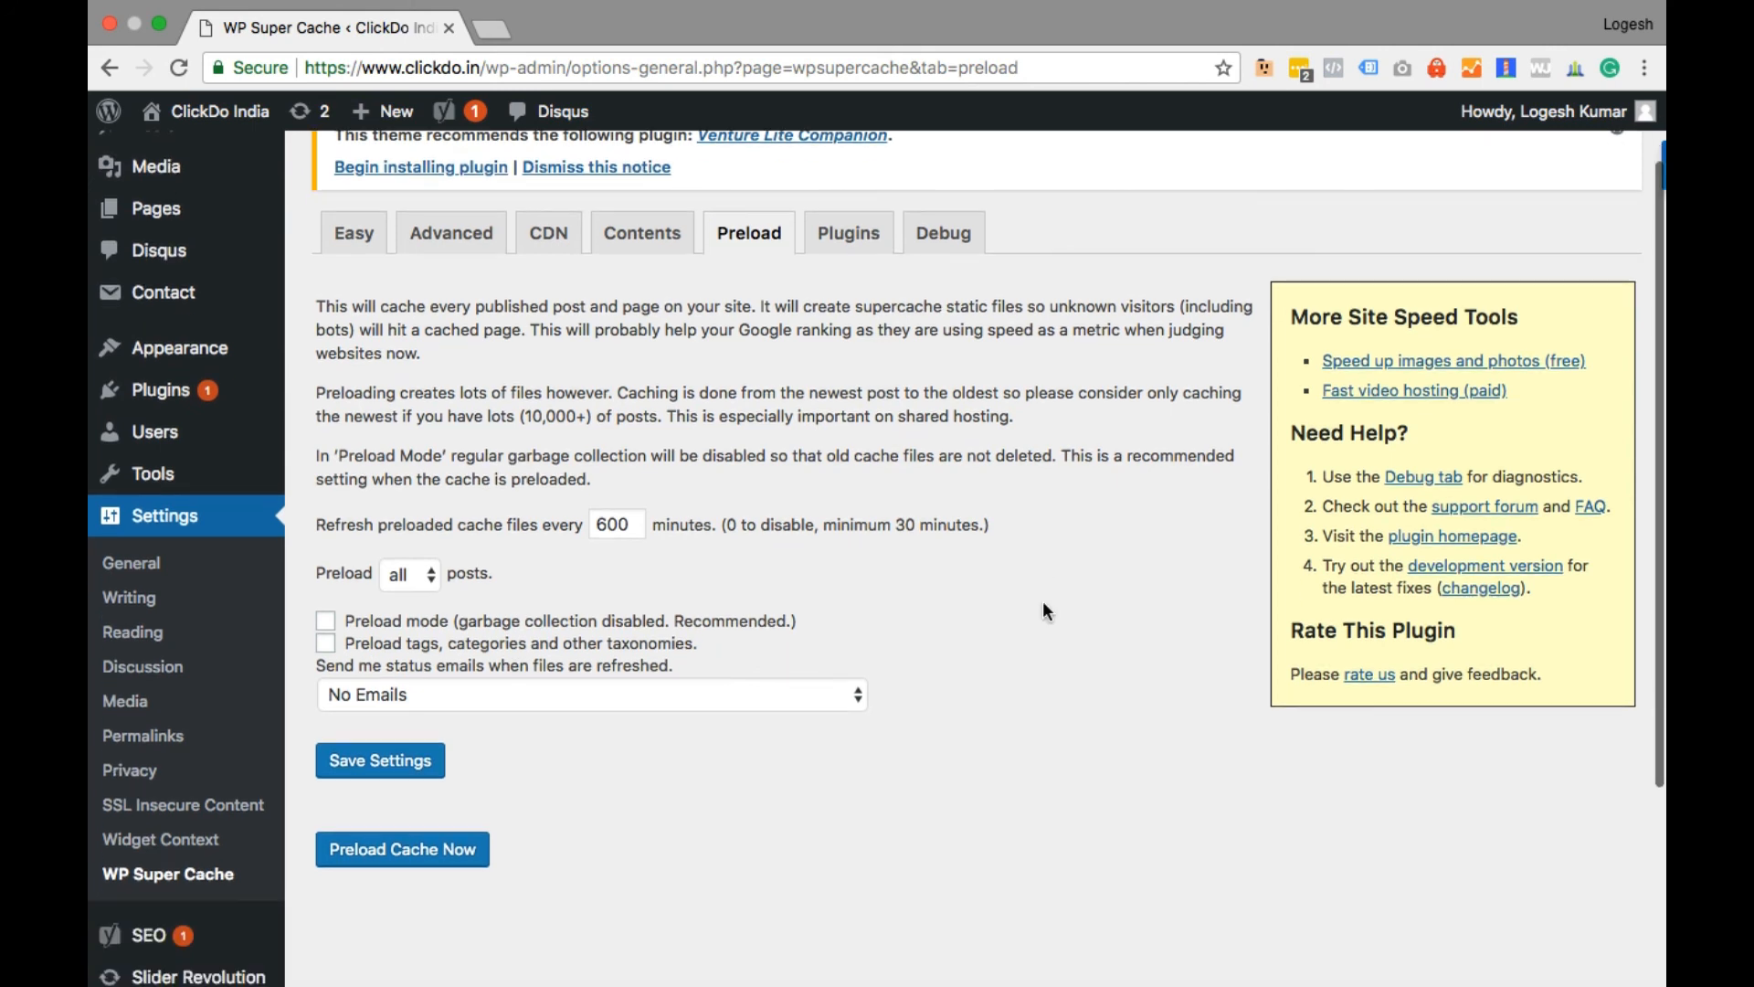
click(326, 625)
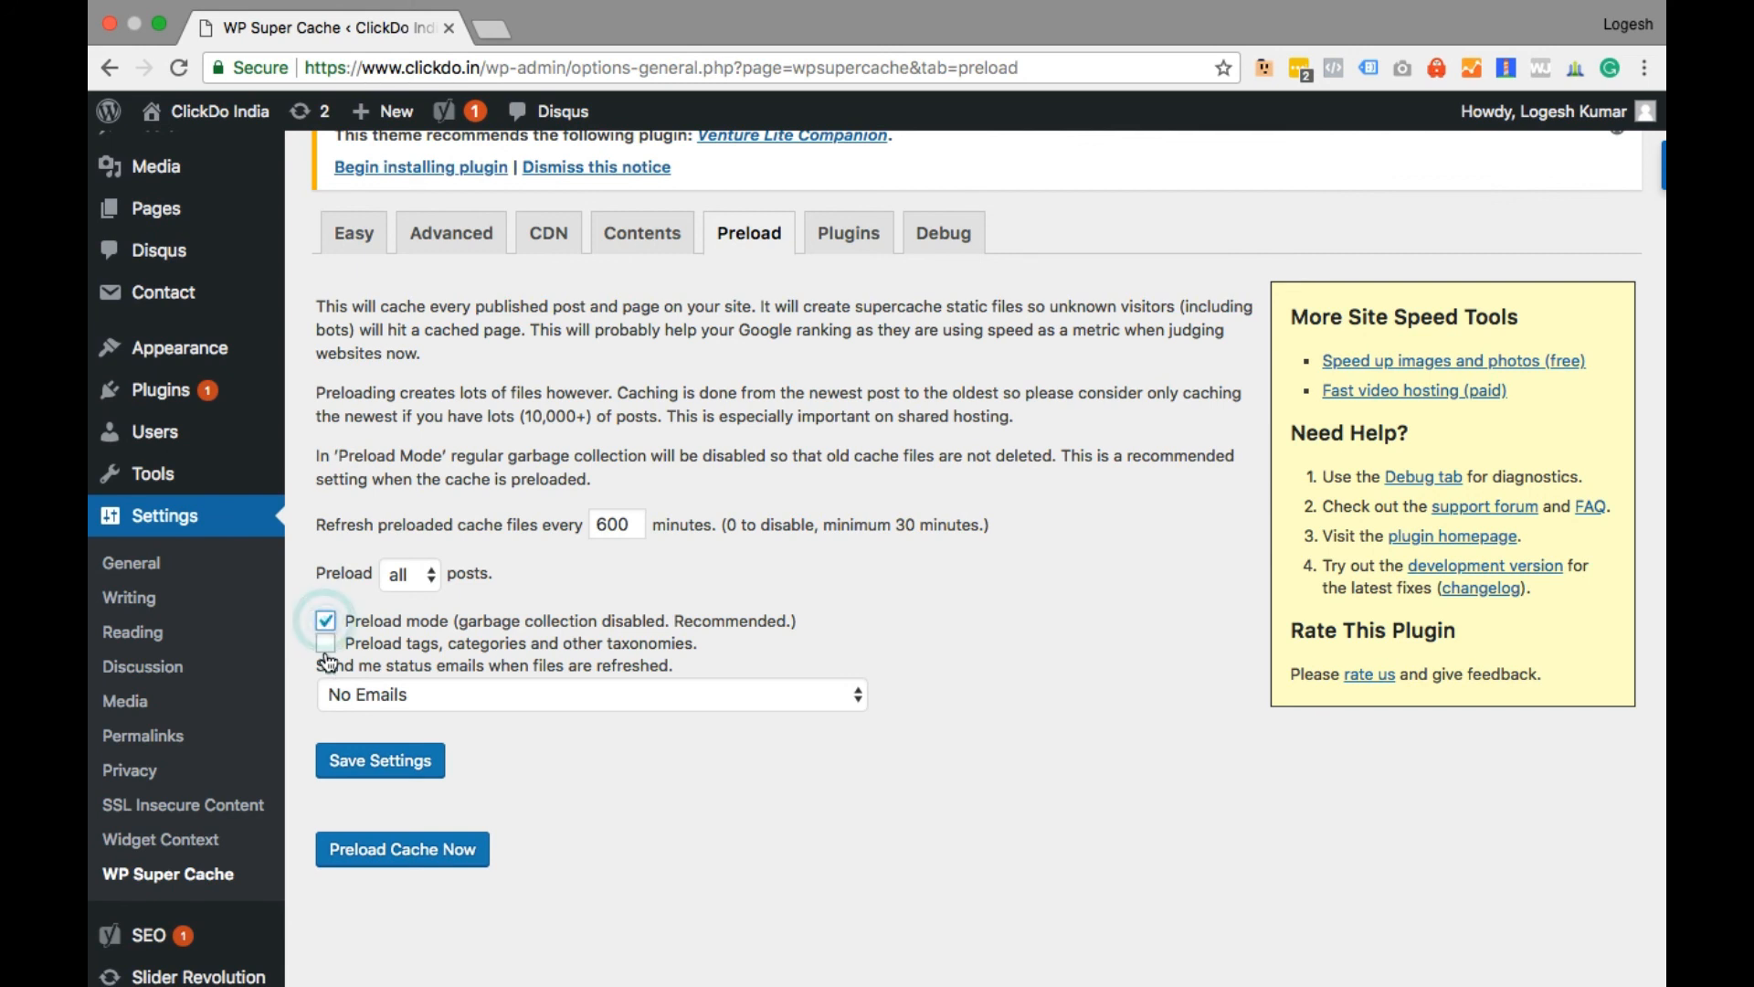
click(425, 694)
click(425, 694)
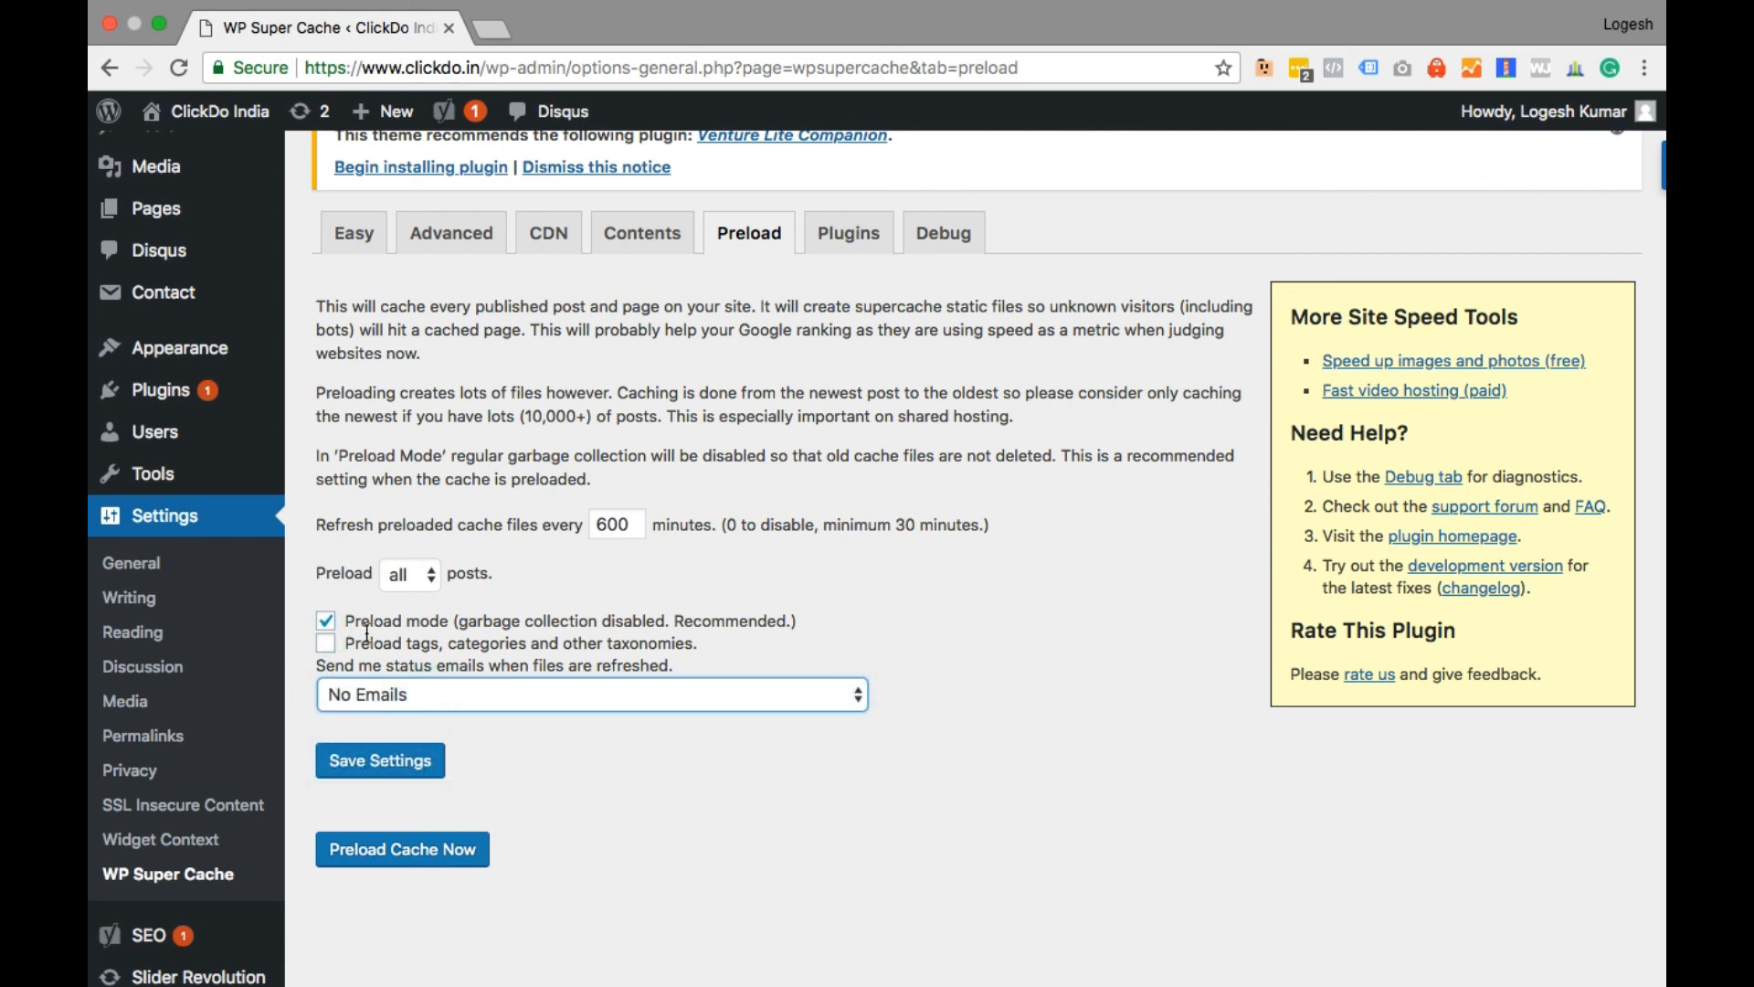
click(326, 643)
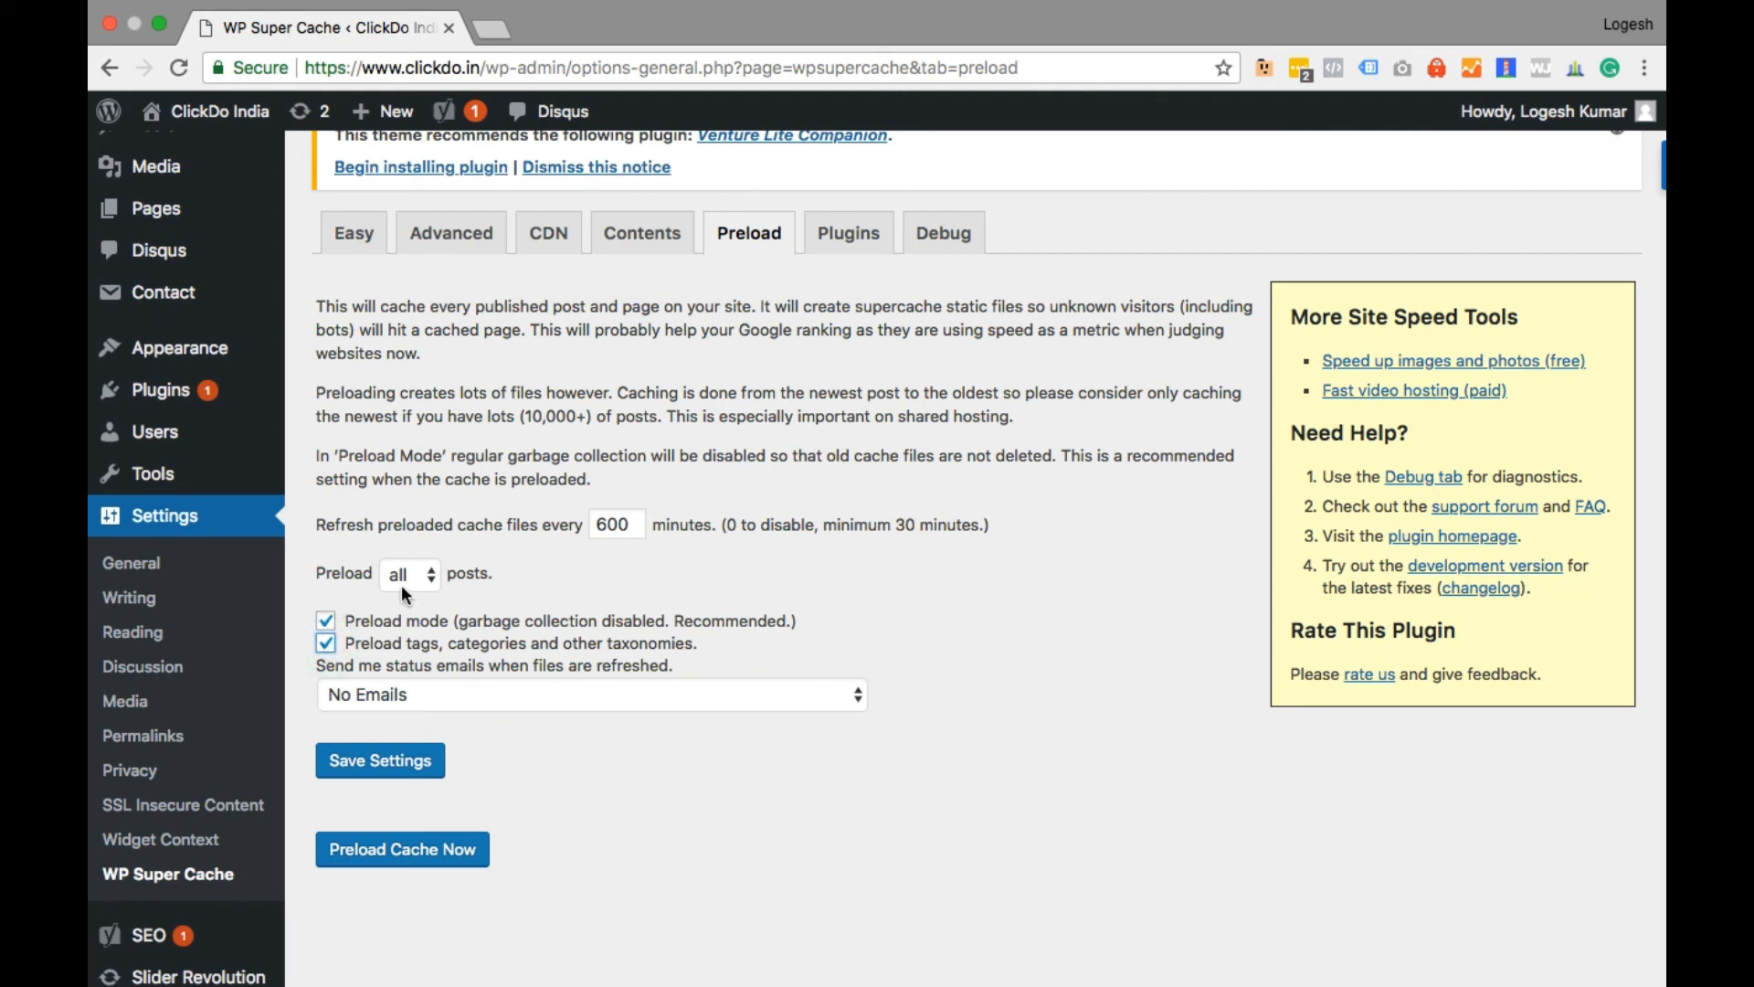
click(352, 773)
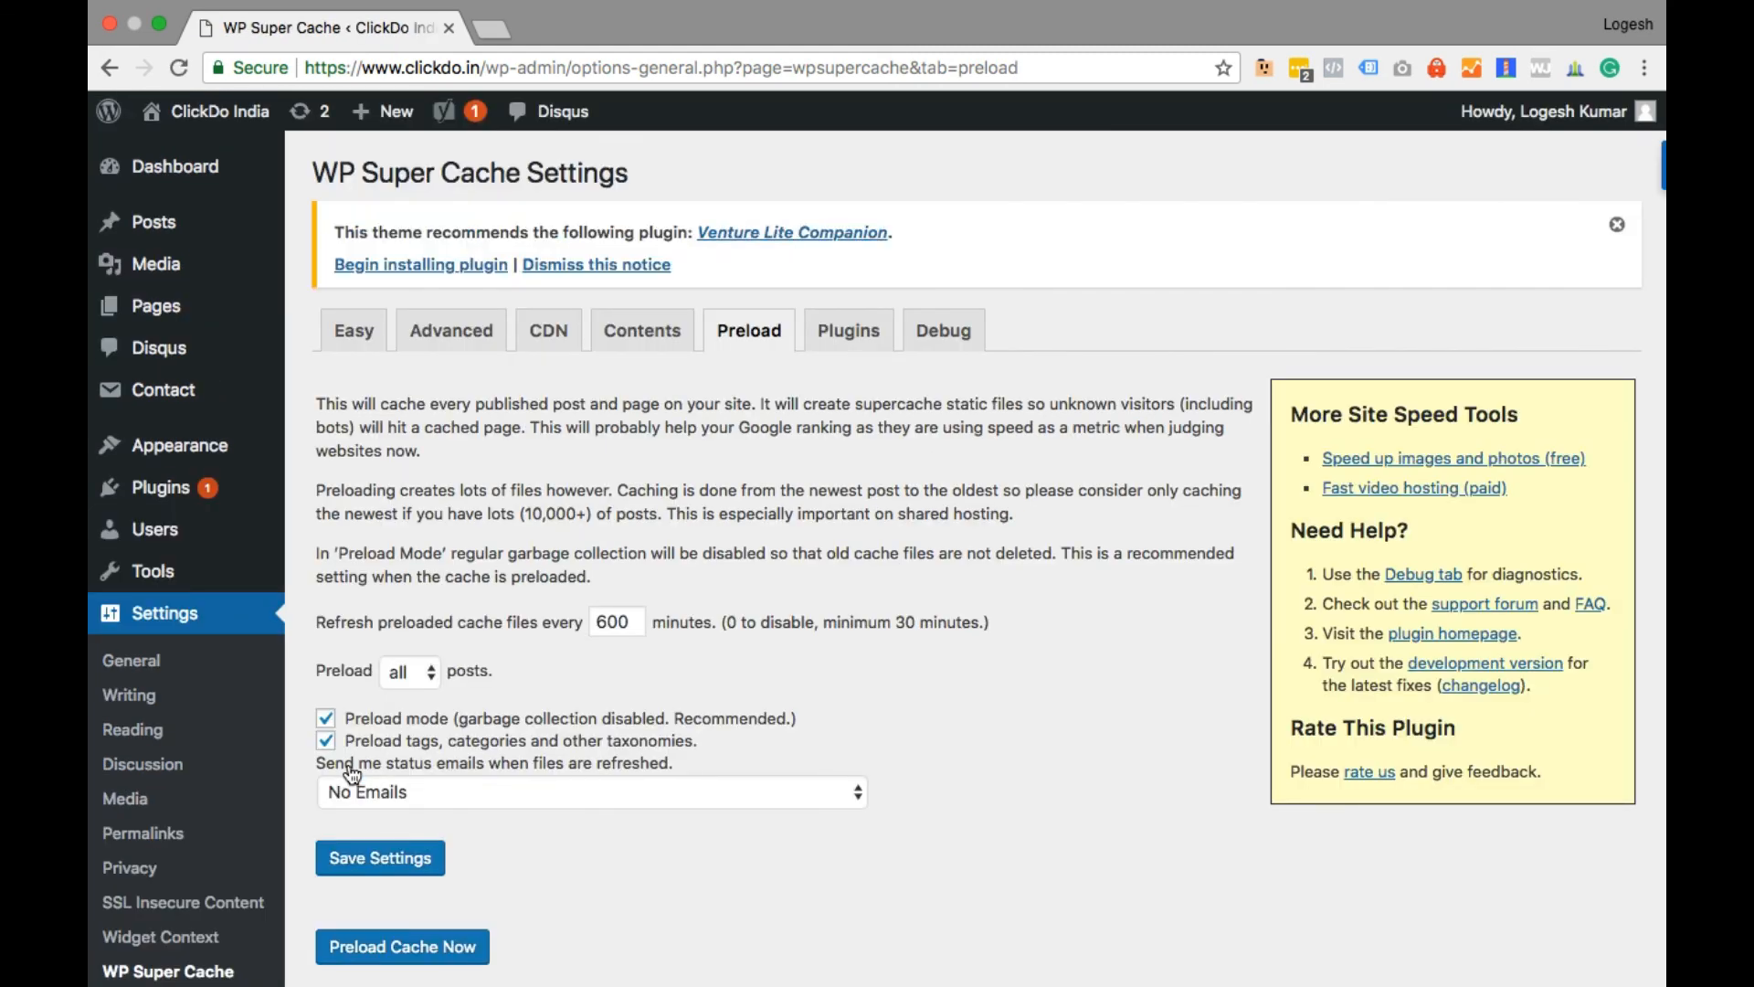
click(364, 338)
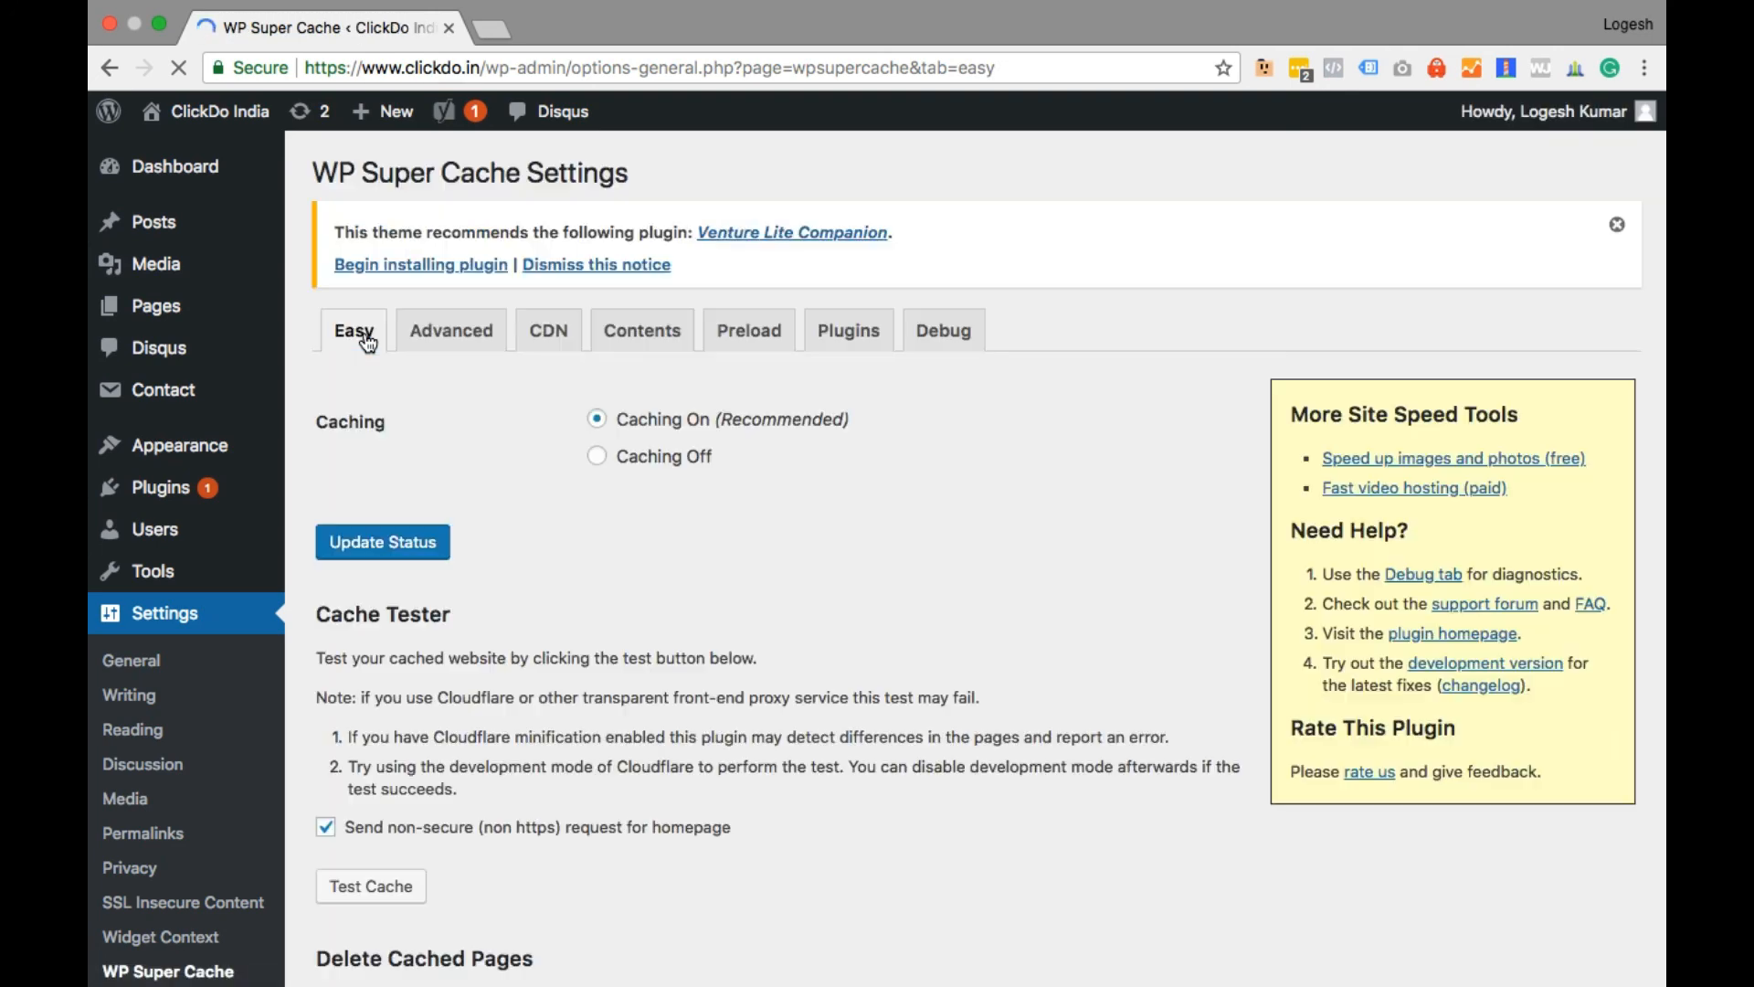